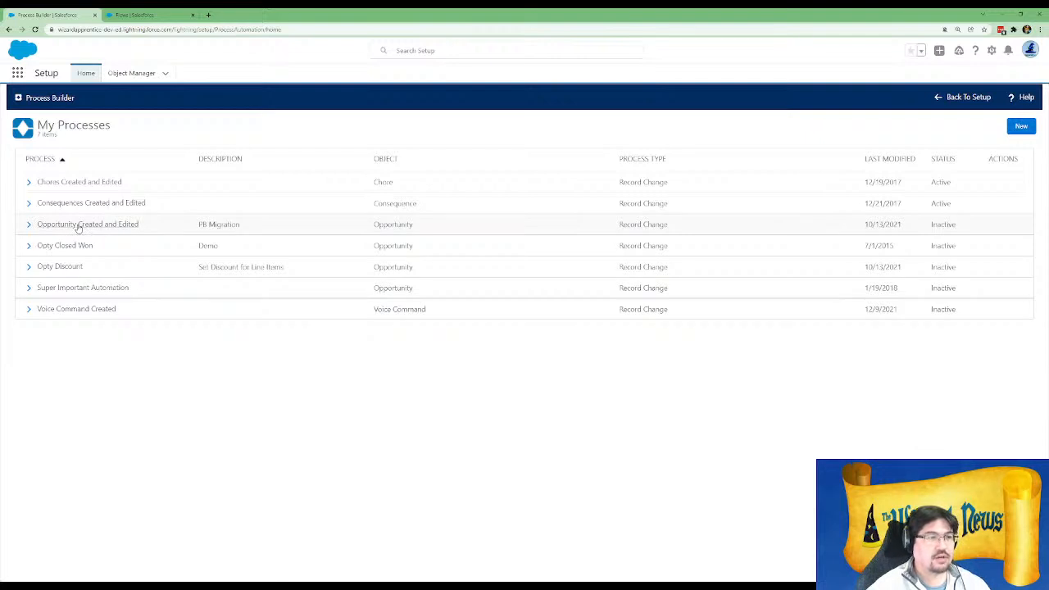
# Open the Opportunity Created and Edited process and review its sequence of criteria and actions
pyautogui.click(78, 224)
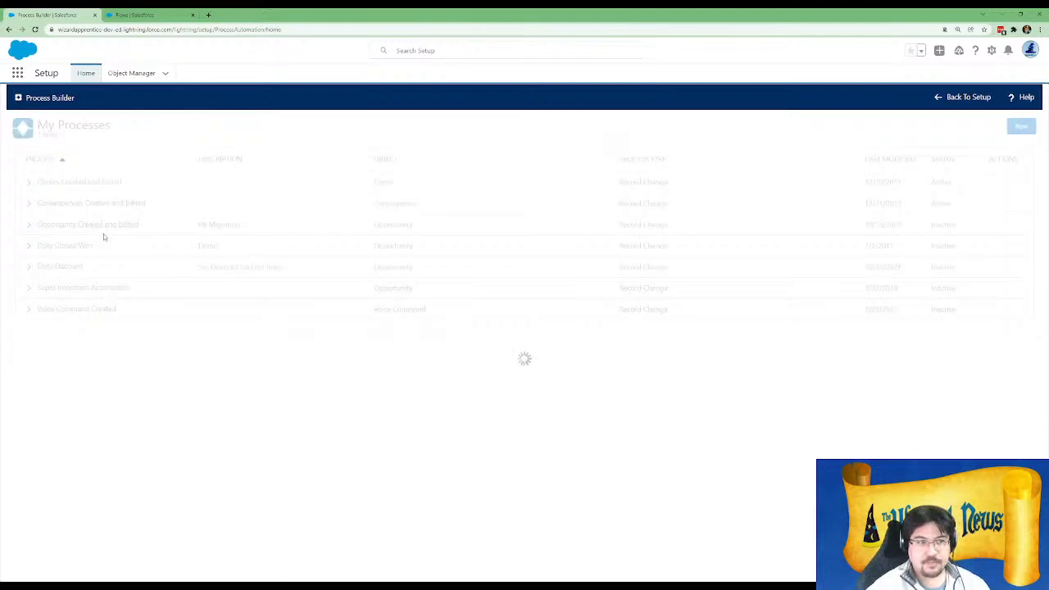
pyautogui.scroll(-1, 383, 381)
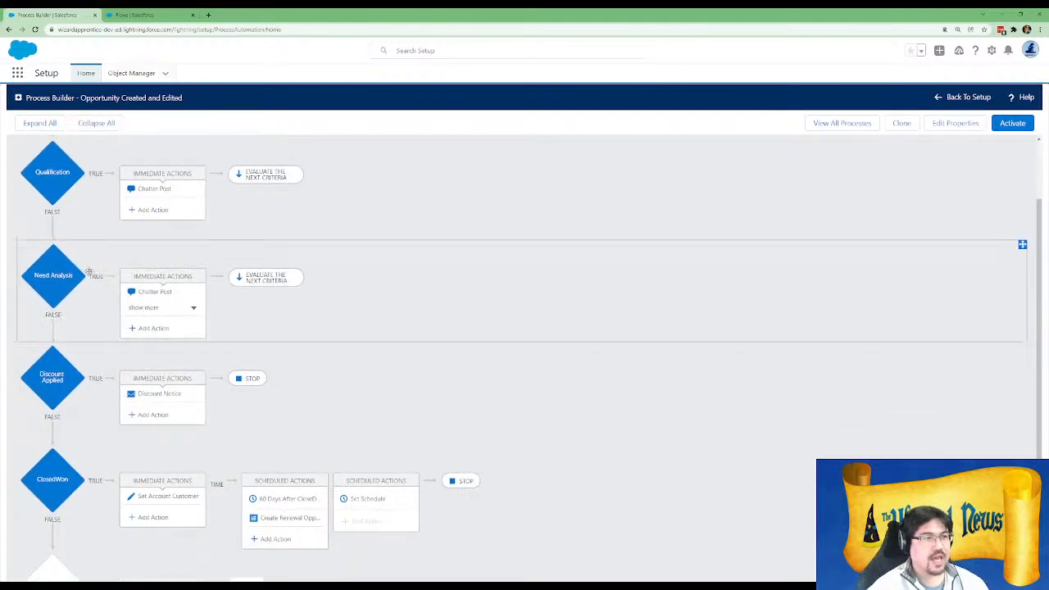
pyautogui.scroll(1, 97, 290)
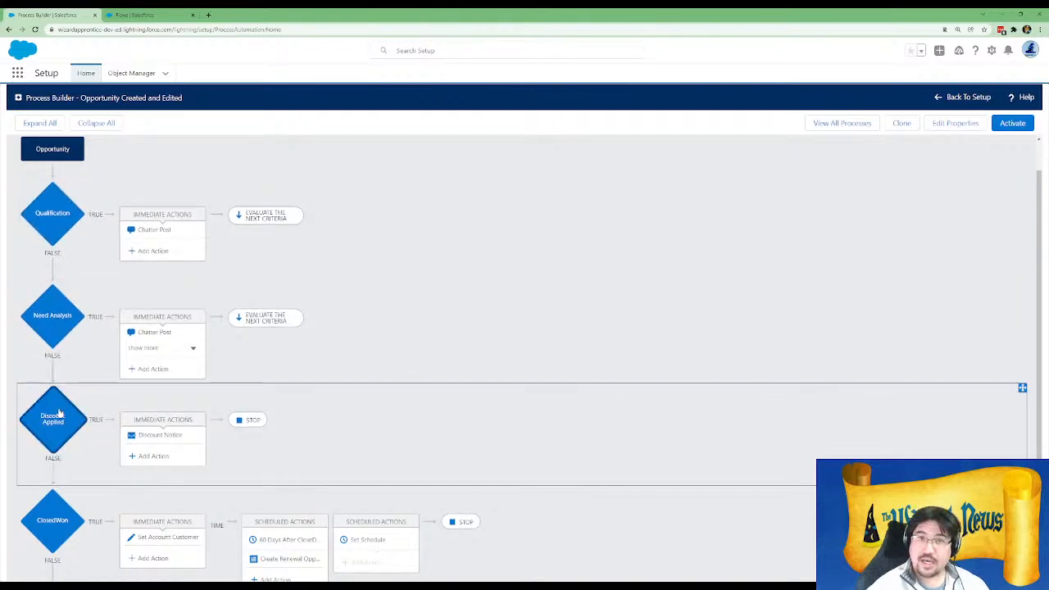
pyautogui.scroll(-1, 59, 401)
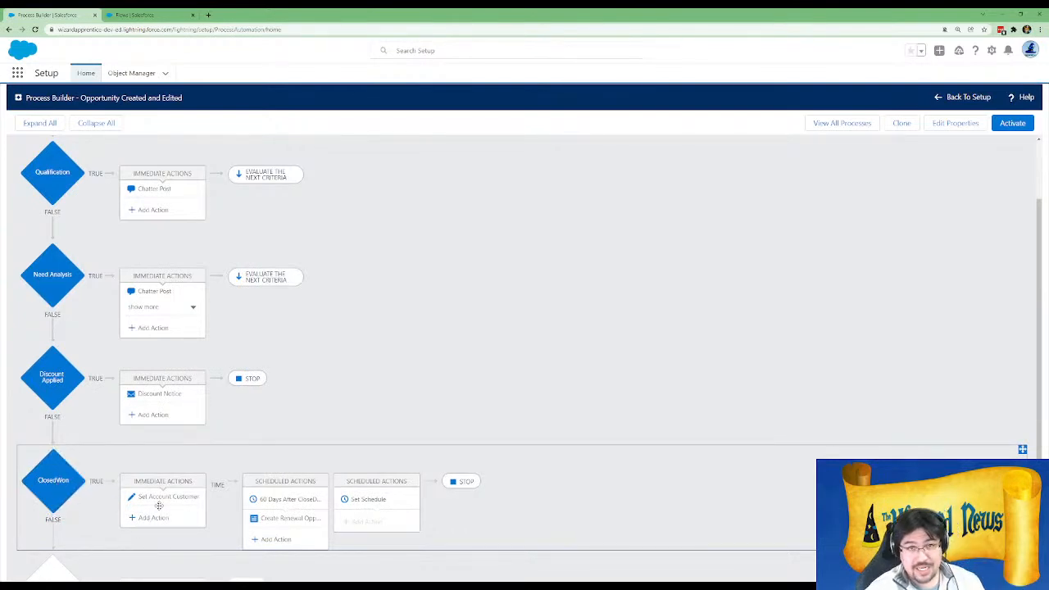
pyautogui.scroll(1, 297, 520)
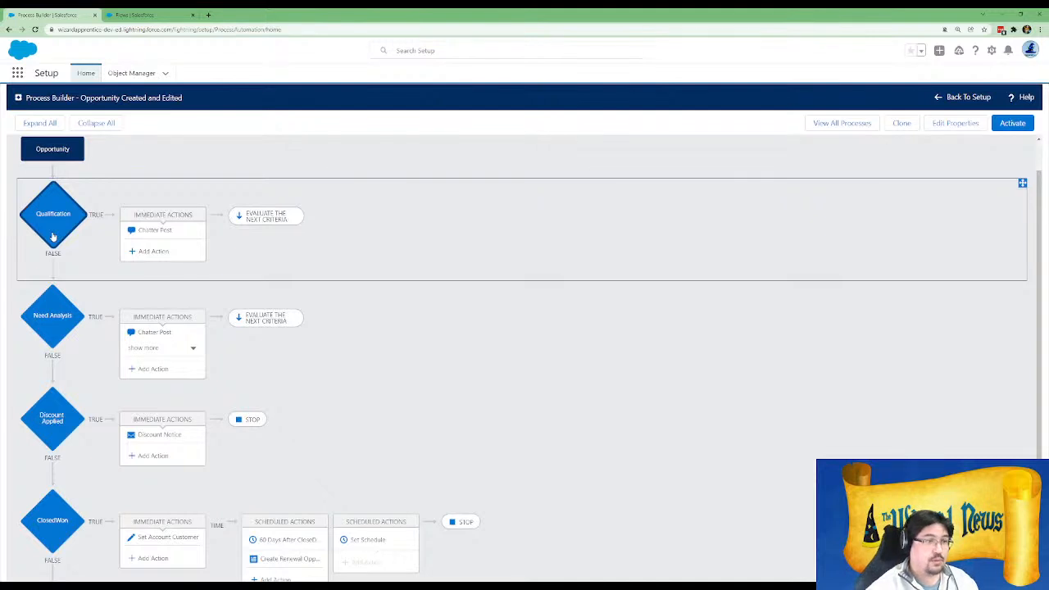
# Inspect the Chatter Post actions under Qualification and Need Analysis, plus Need Analysis's Update Next Step action
pyautogui.click(167, 233)
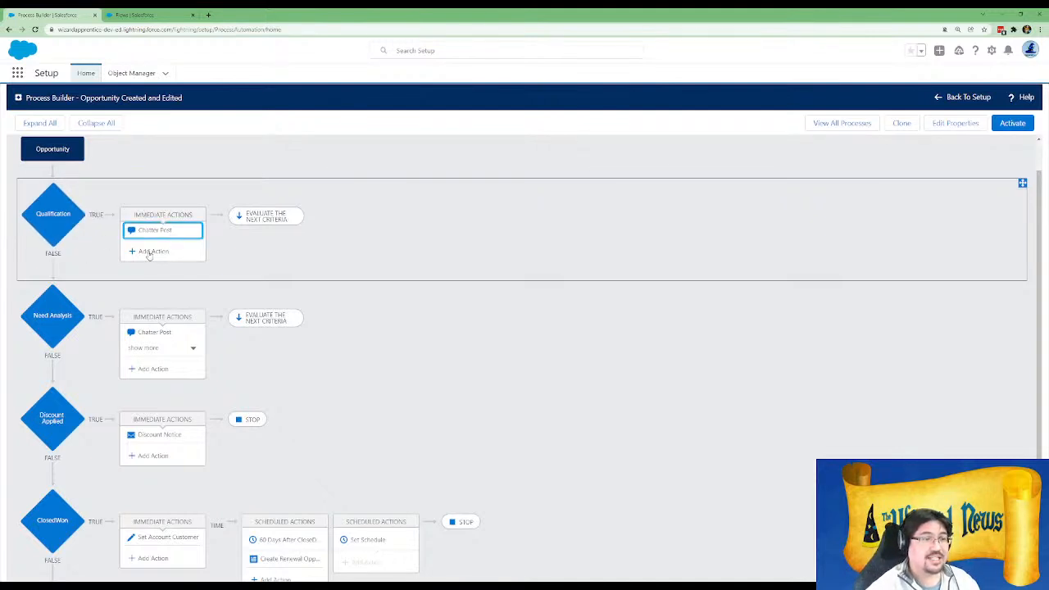
pyautogui.click(148, 334)
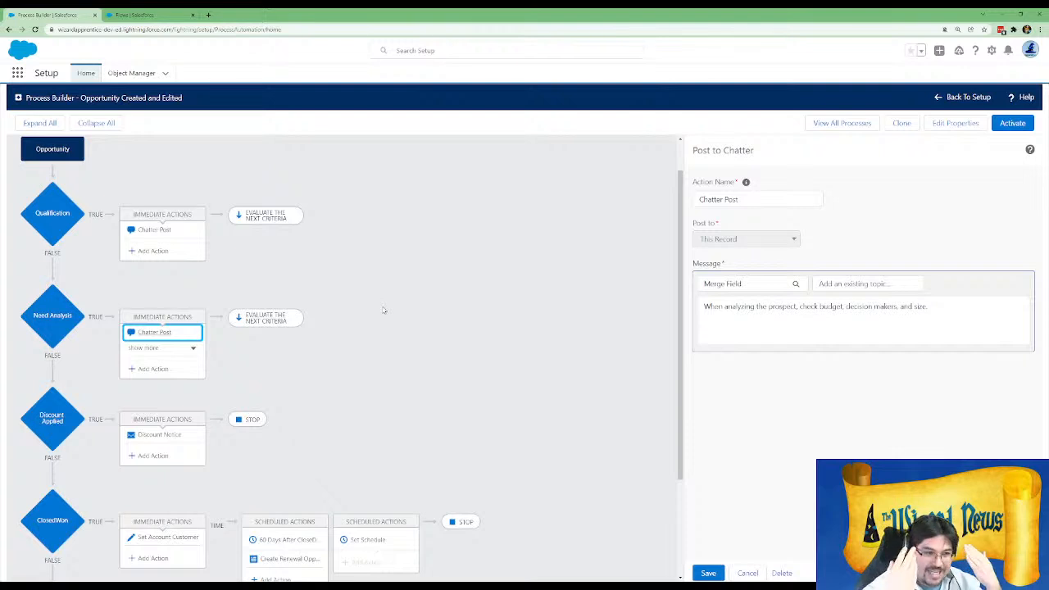
pyautogui.click(176, 347)
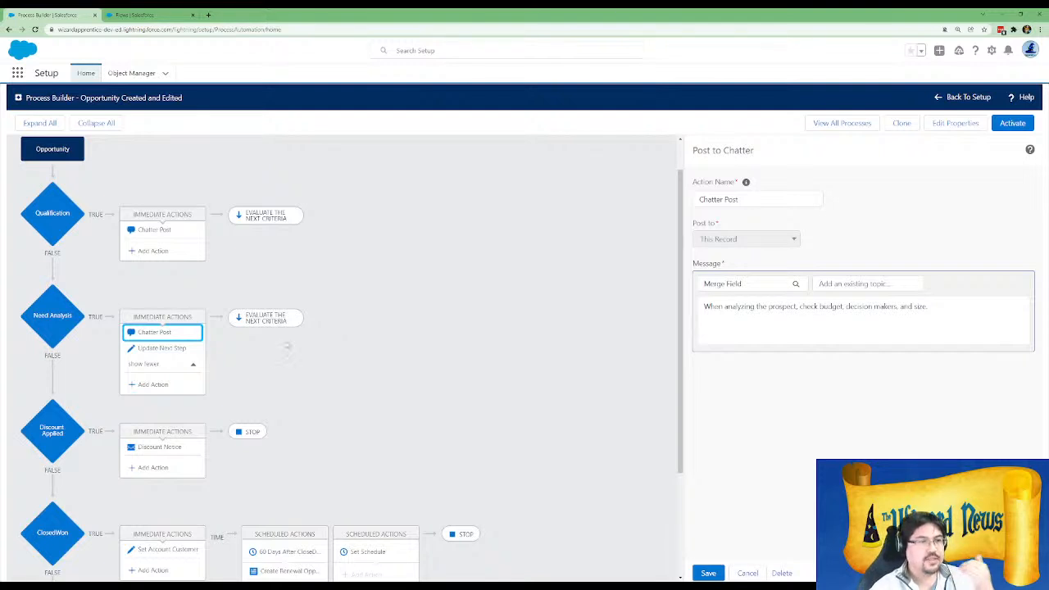
pyautogui.click(141, 352)
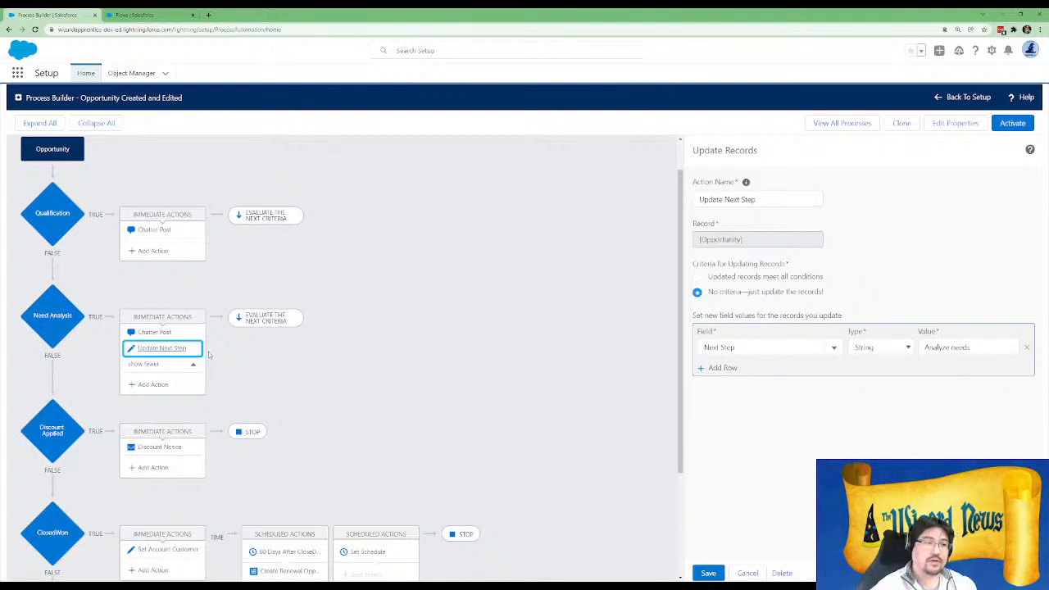
# Examine the Discount Applied criteria and its Discount Notice, plus ClosedWon's Set Account Customer and Create Renewal Opportunity actions
pyautogui.click(164, 447)
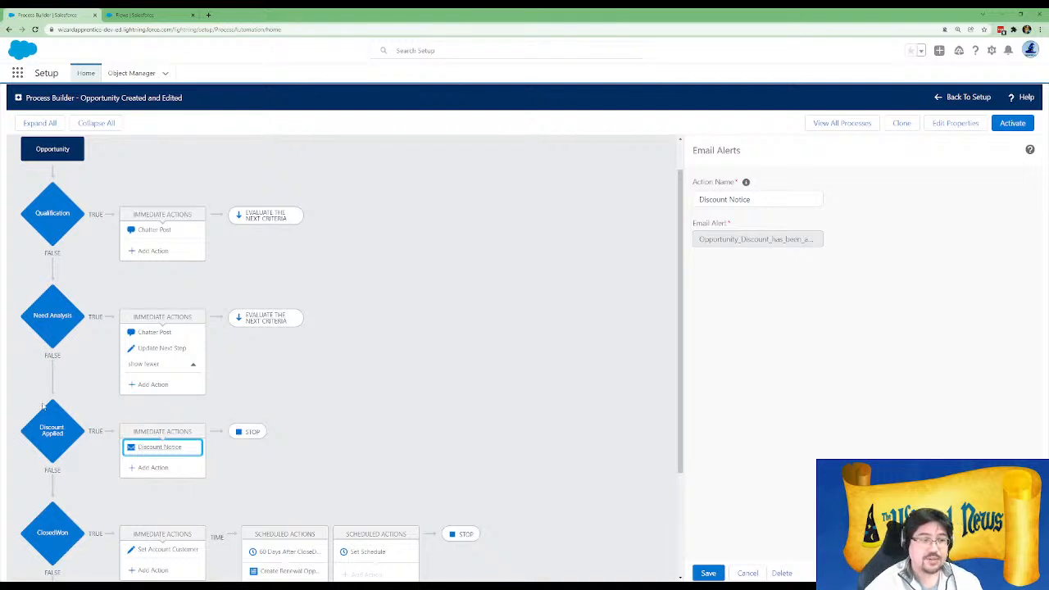
pyautogui.click(52, 442)
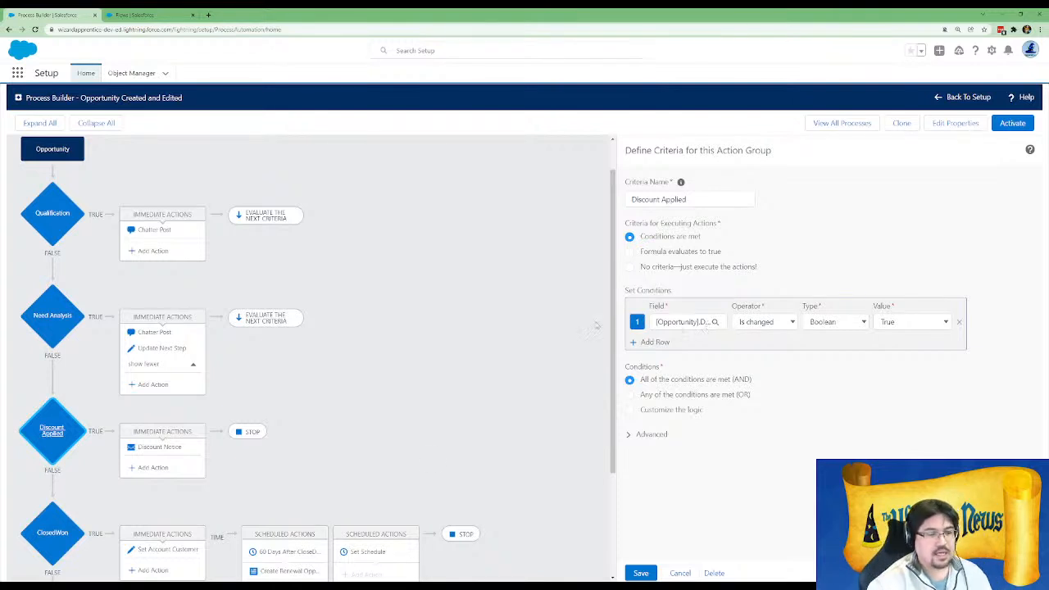
pyautogui.click(161, 550)
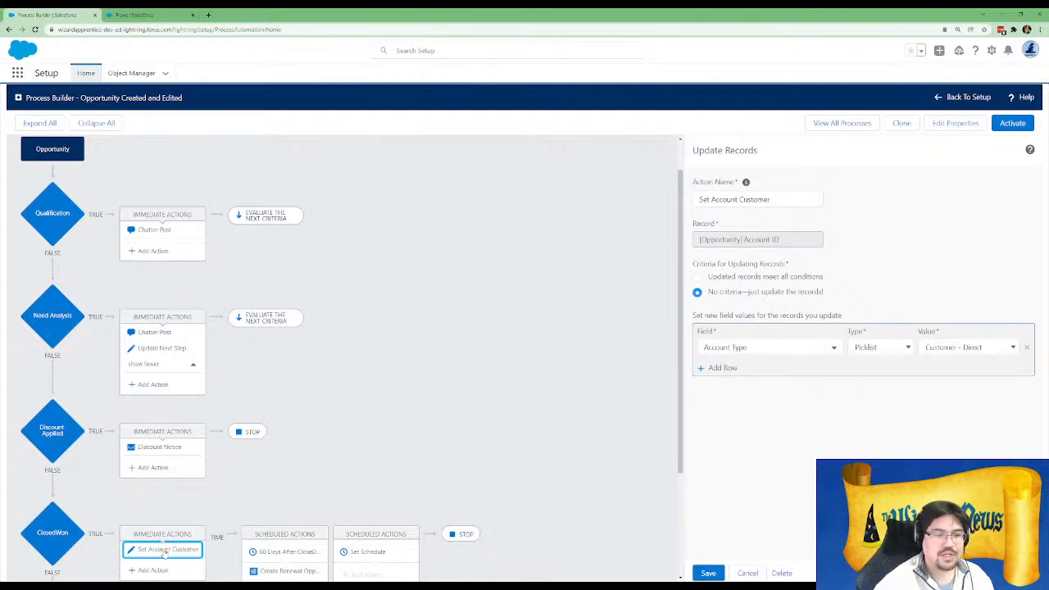
pyautogui.click(279, 572)
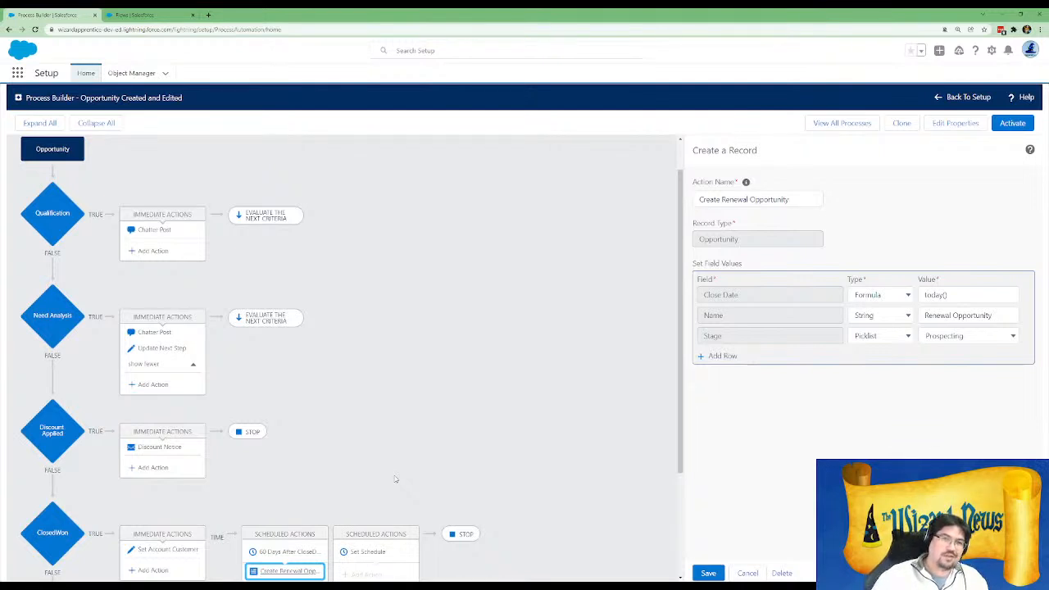
# Compare the Update Next Step action's settings with the ClosedWon and Need Analysis criteria
pyautogui.click(159, 351)
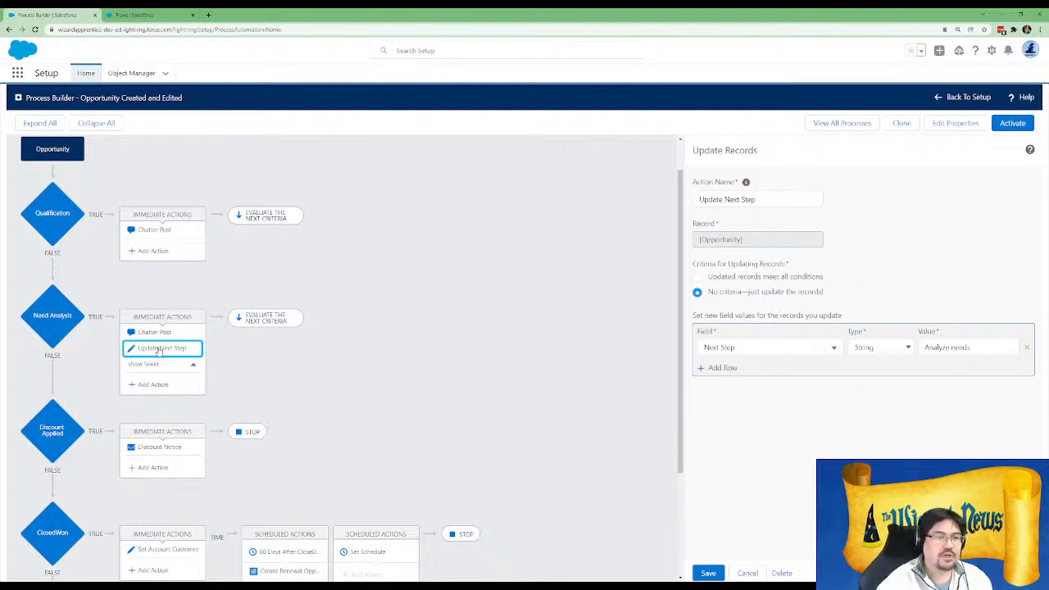
pyautogui.scroll(-1, 160, 349)
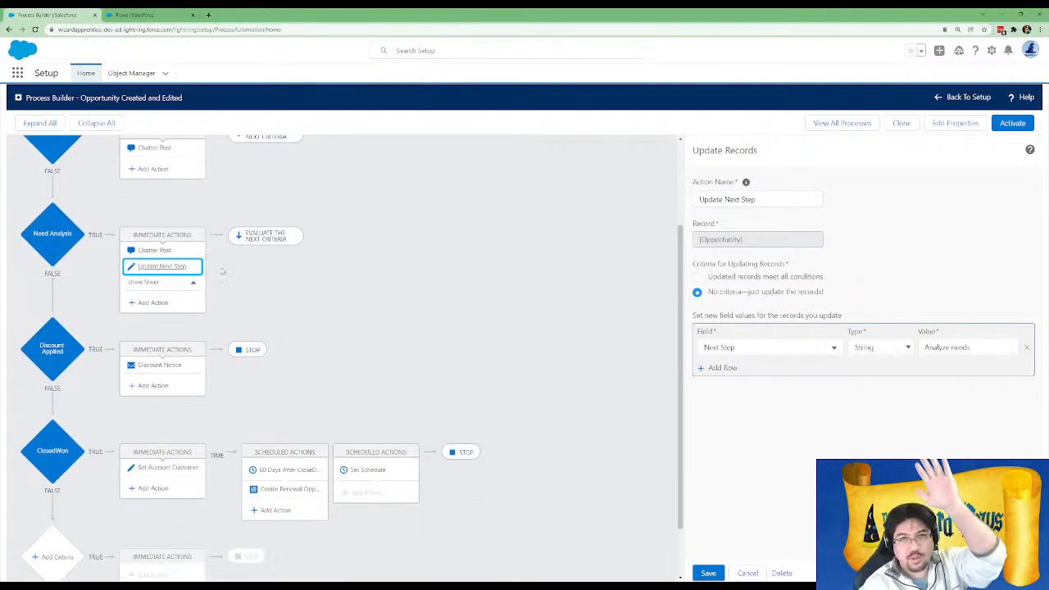
pyautogui.click(57, 435)
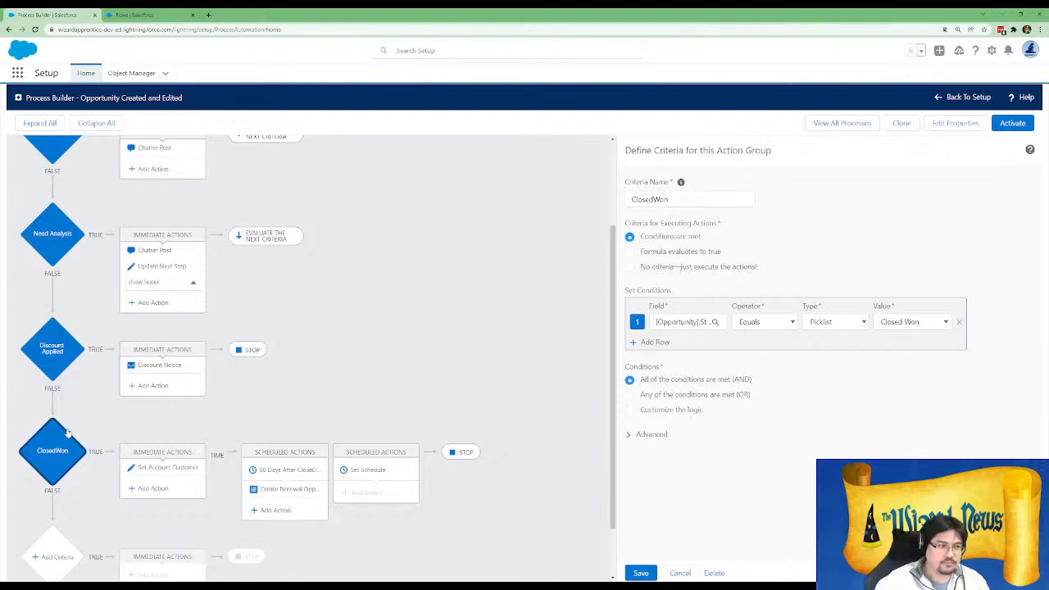
pyautogui.scroll(3, 270, 311)
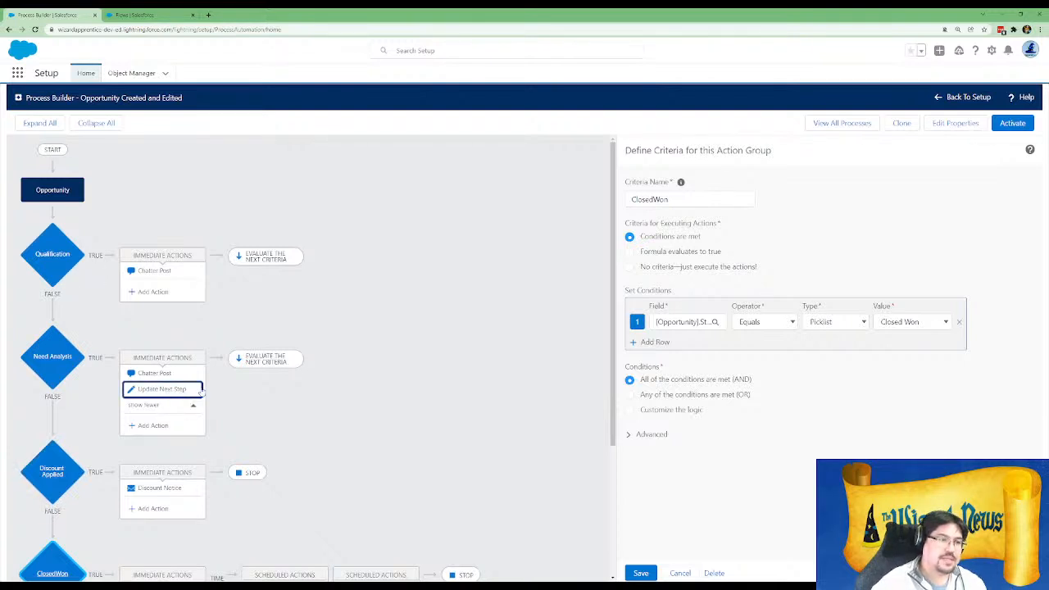
pyautogui.click(145, 392)
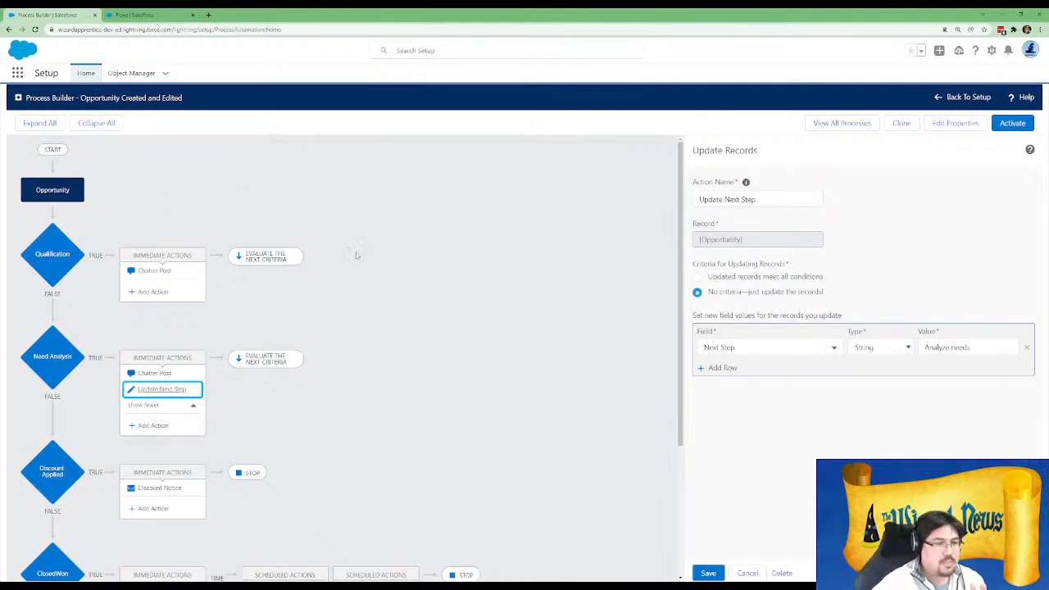
pyautogui.scroll(-1, 392, 368)
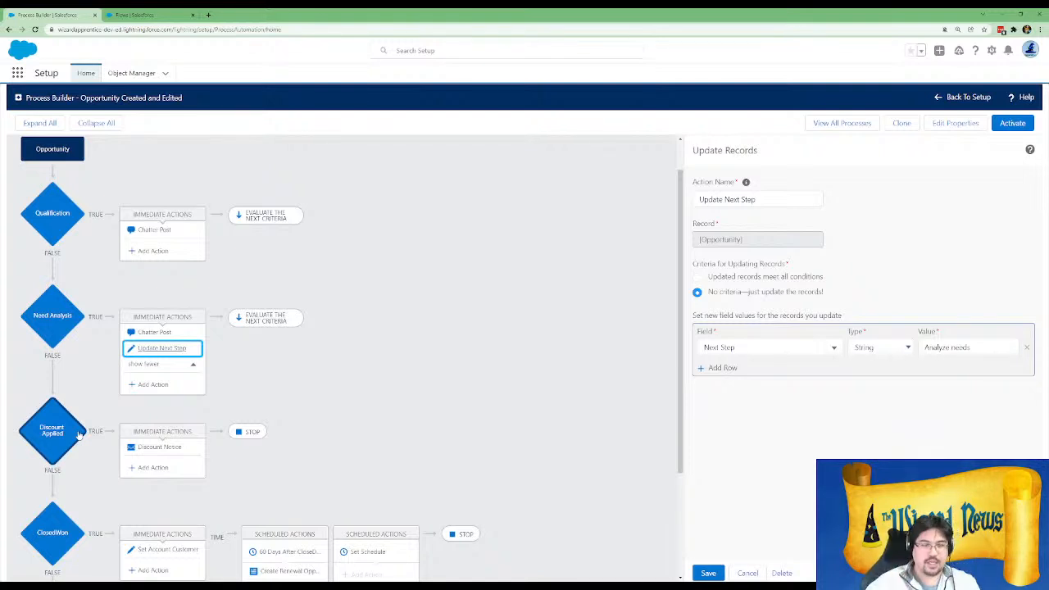
pyautogui.click(66, 332)
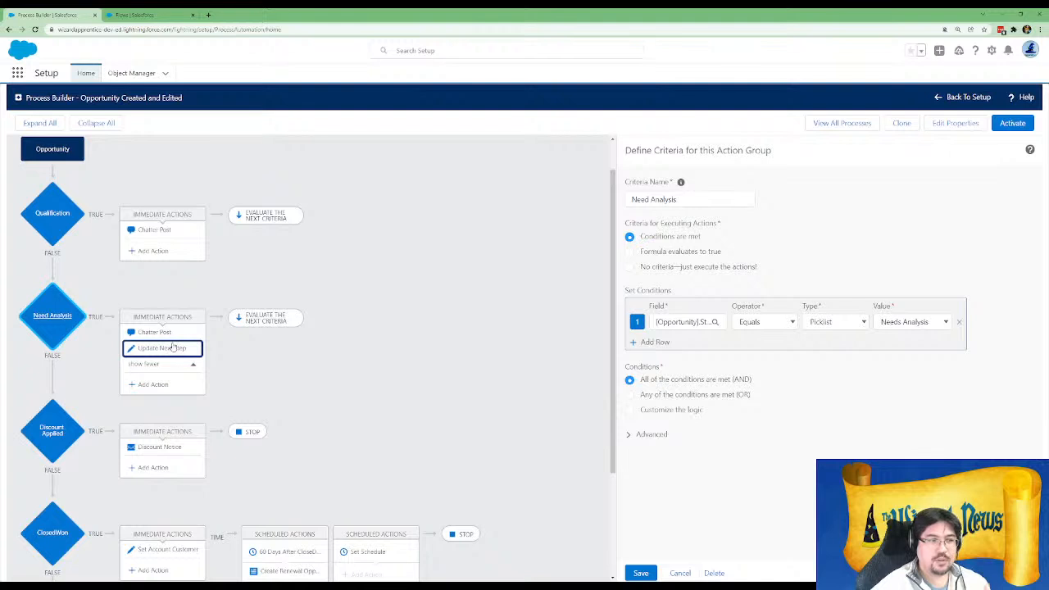
pyautogui.click(164, 350)
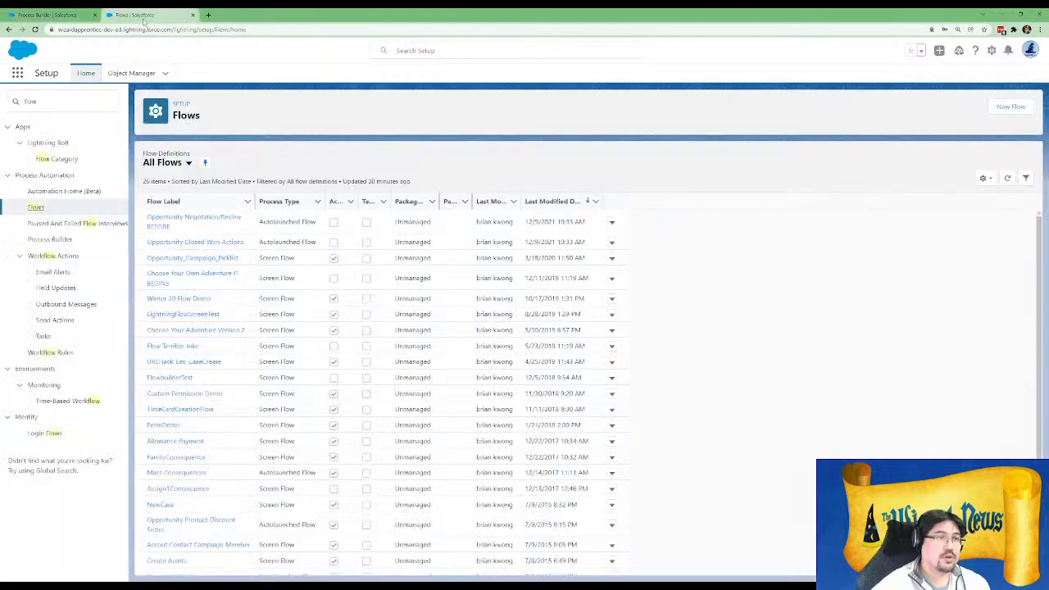
# Switch to the Flows setup page and display the Triggered Flows list view
pyautogui.click(141, 16)
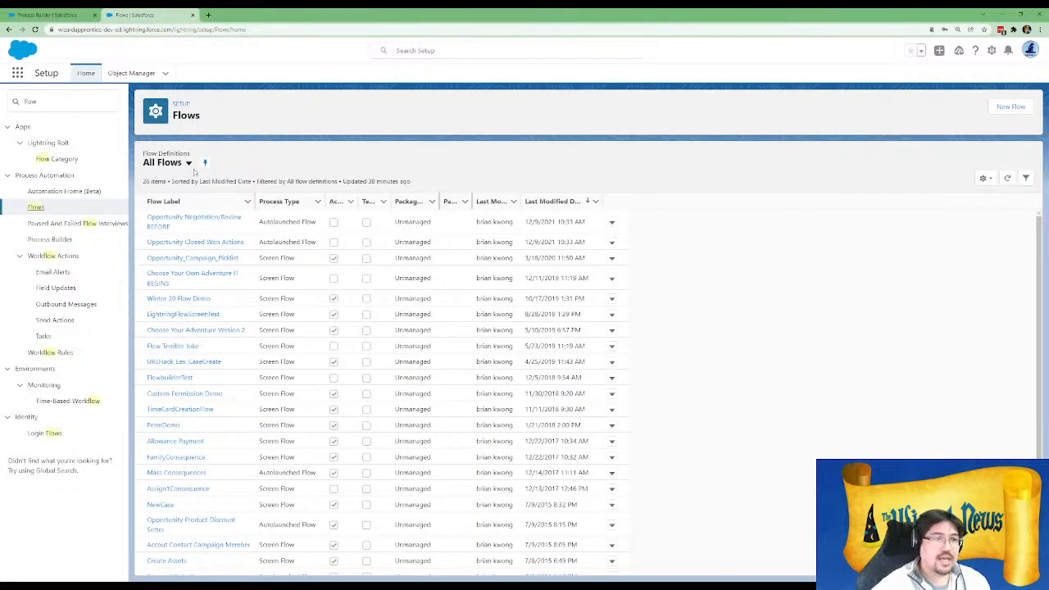
pyautogui.click(188, 165)
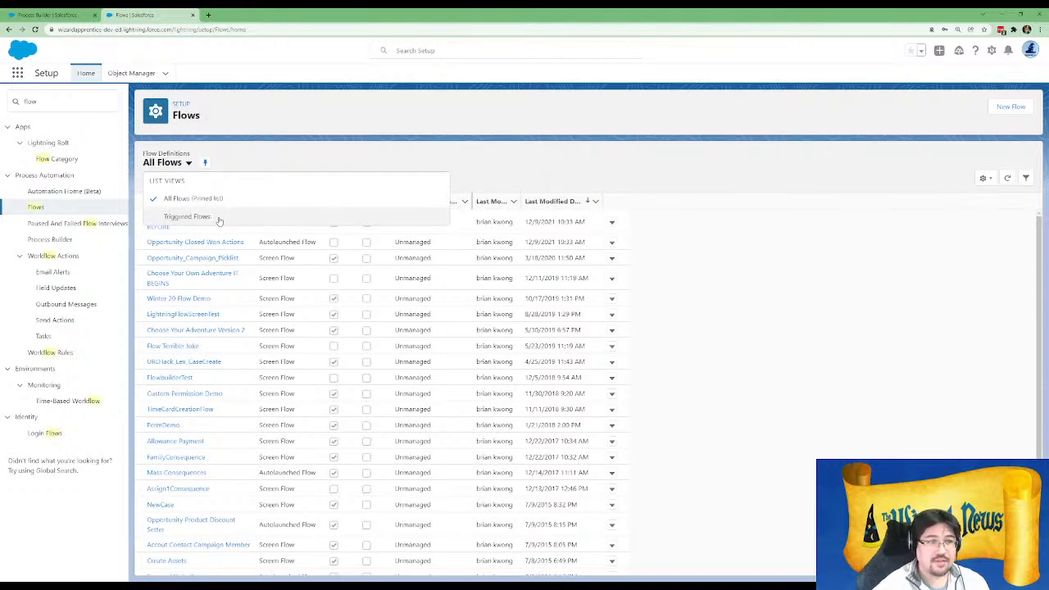
pyautogui.click(215, 219)
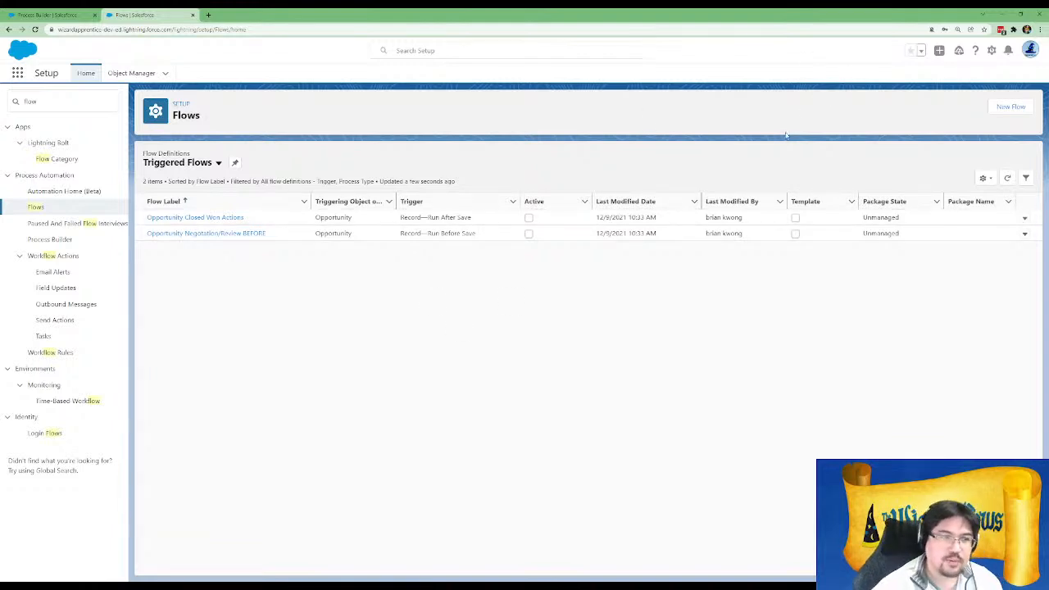
# Create a new Record-Triggered Flow using Auto-Layout
pyautogui.click(1008, 110)
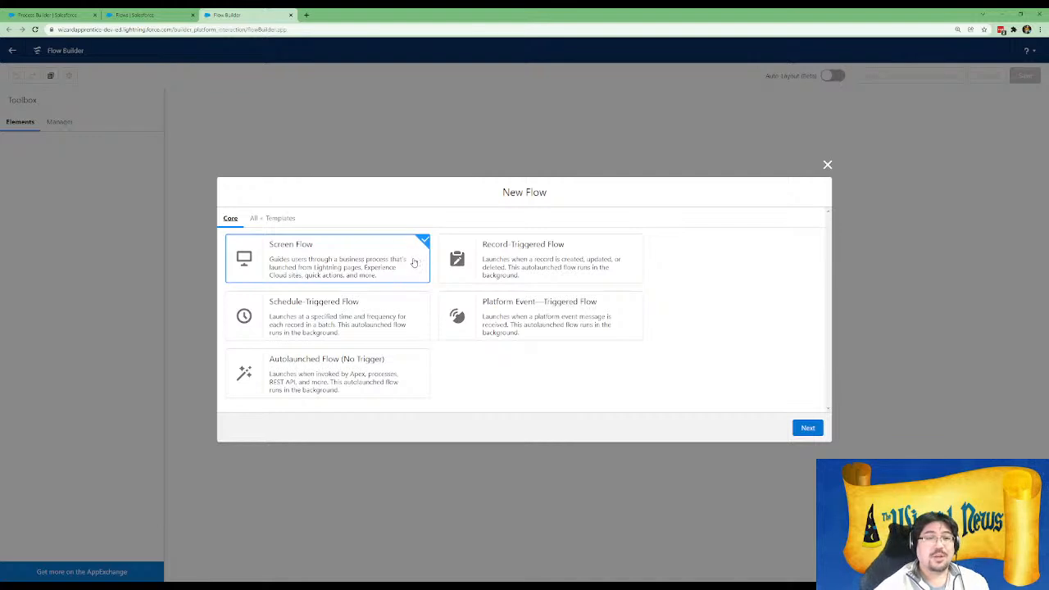
pyautogui.click(514, 257)
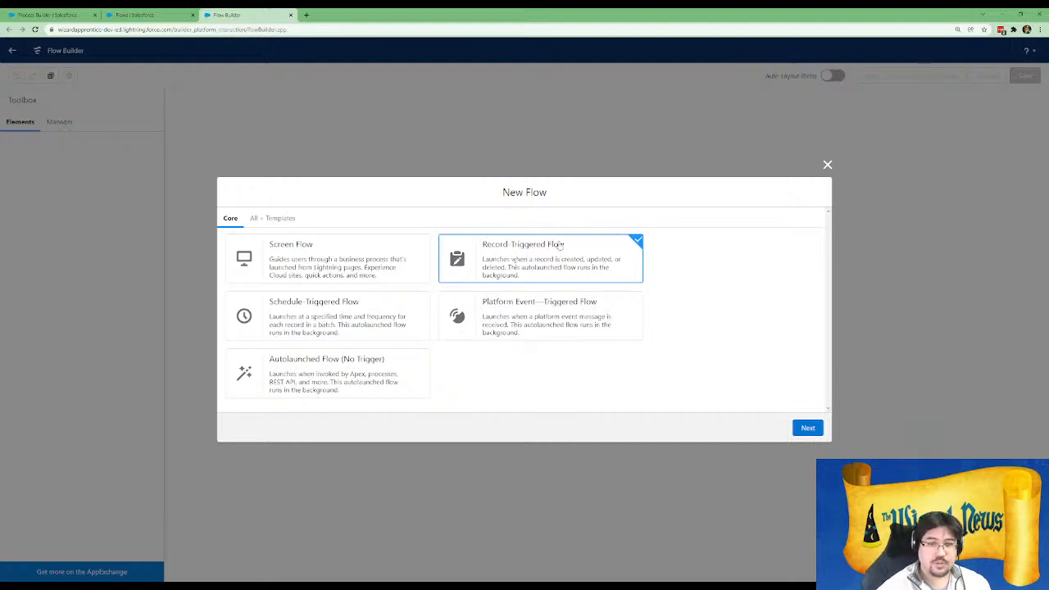
pyautogui.click(807, 428)
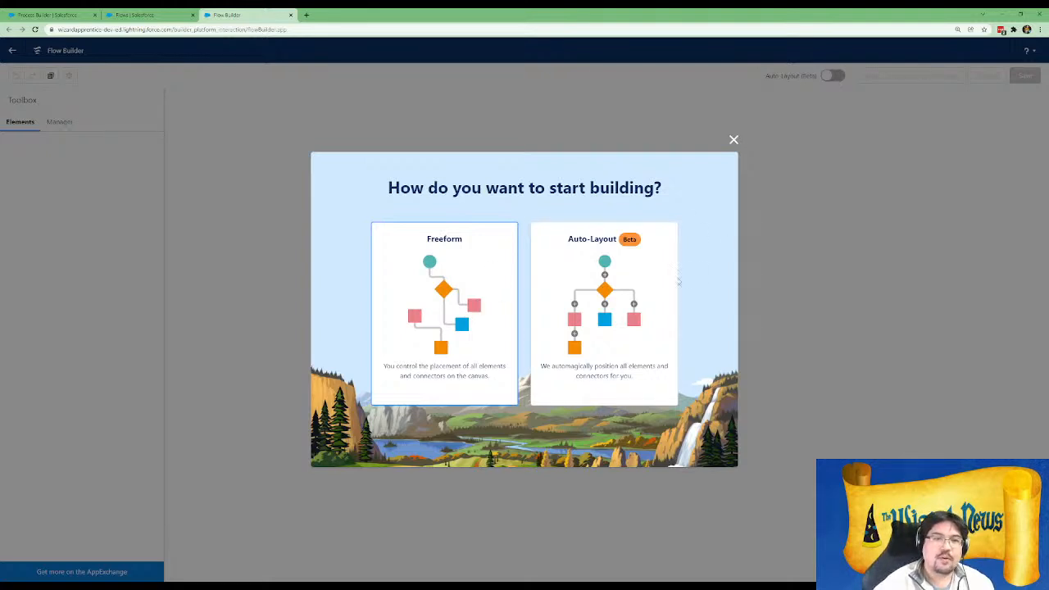
pyautogui.click(625, 297)
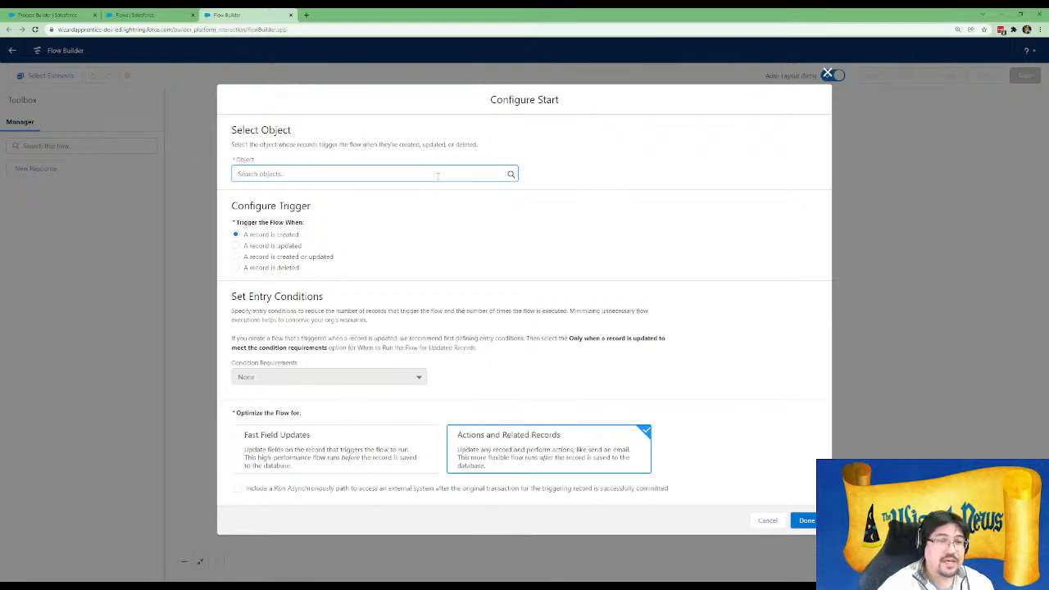
# Set the flow's object to Opportunity and trigger it when a record is created or updated
pyautogui.write('Opp')
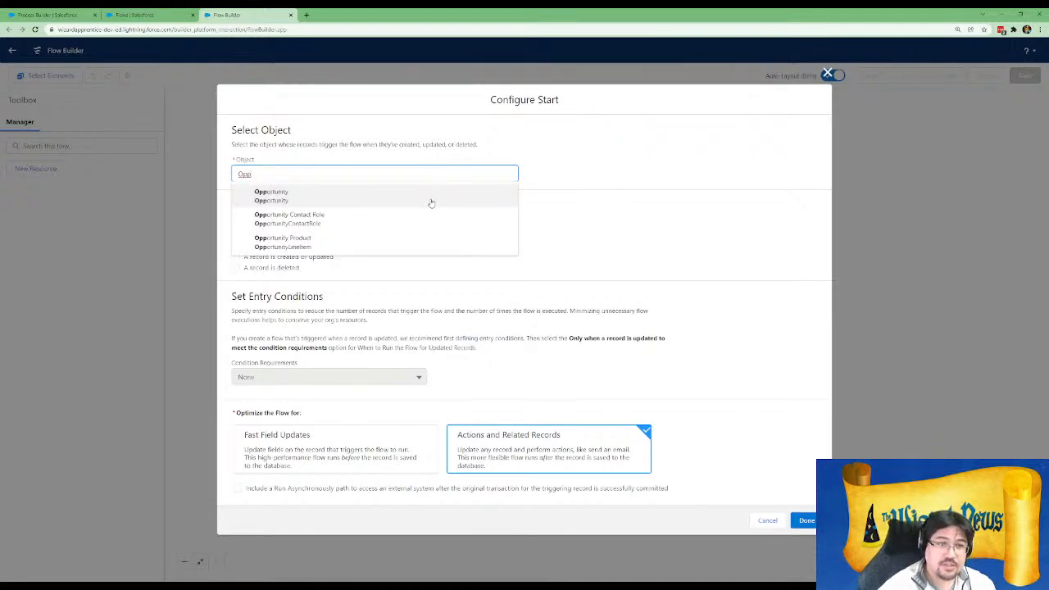
pyautogui.click(431, 201)
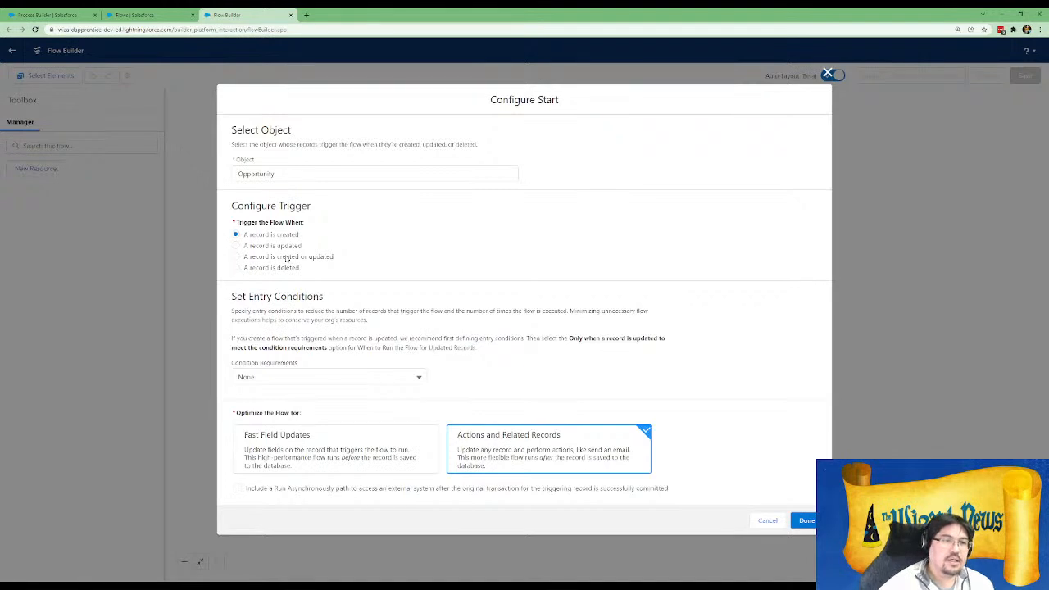
pyautogui.click(237, 257)
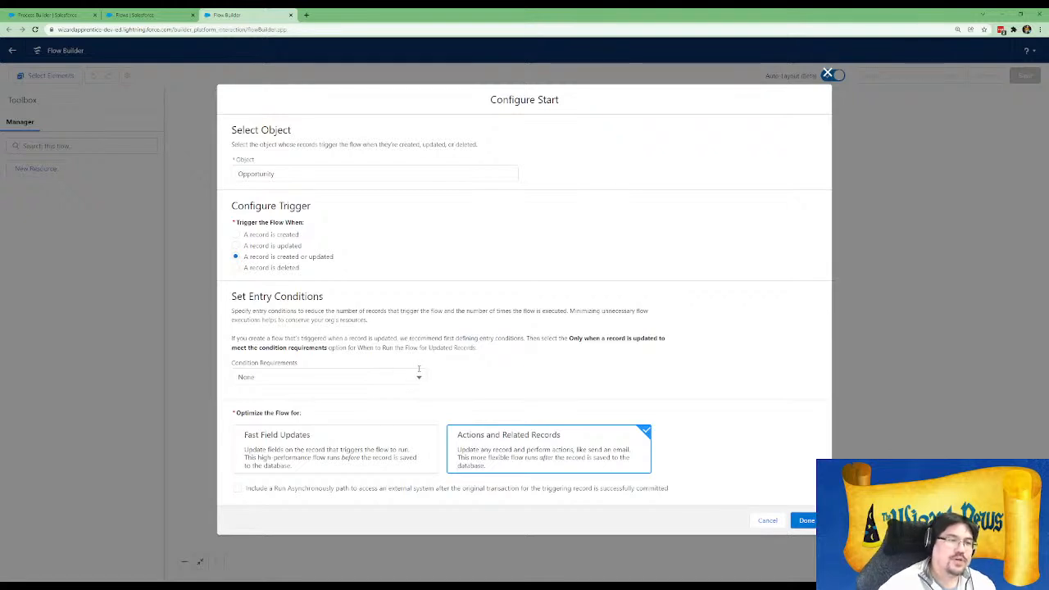
# Require all entry conditions to be met and add the condition StageName Equals Needs Analysis
pyautogui.click(393, 377)
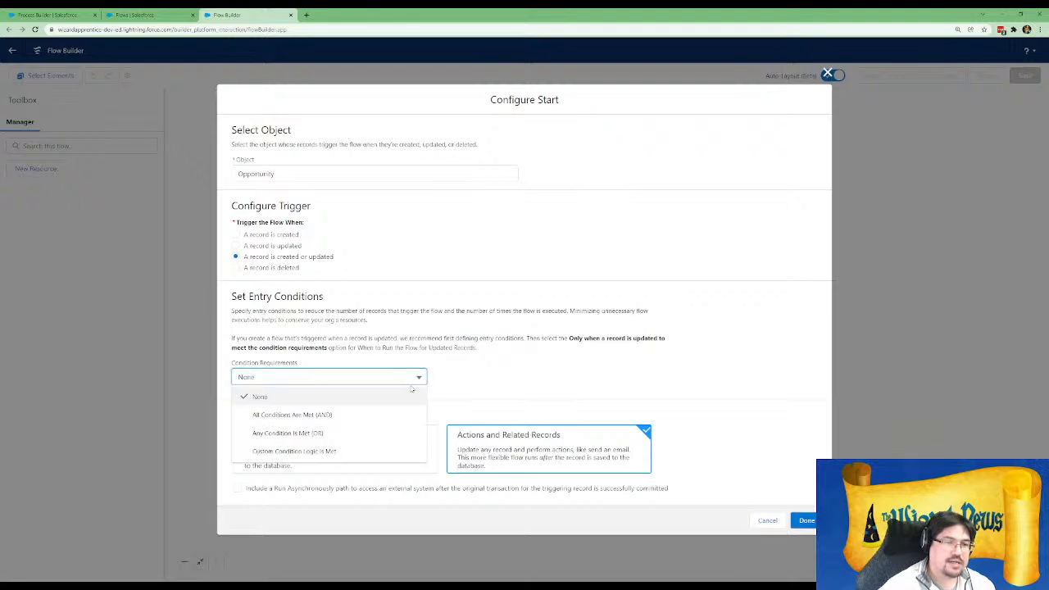
pyautogui.click(334, 418)
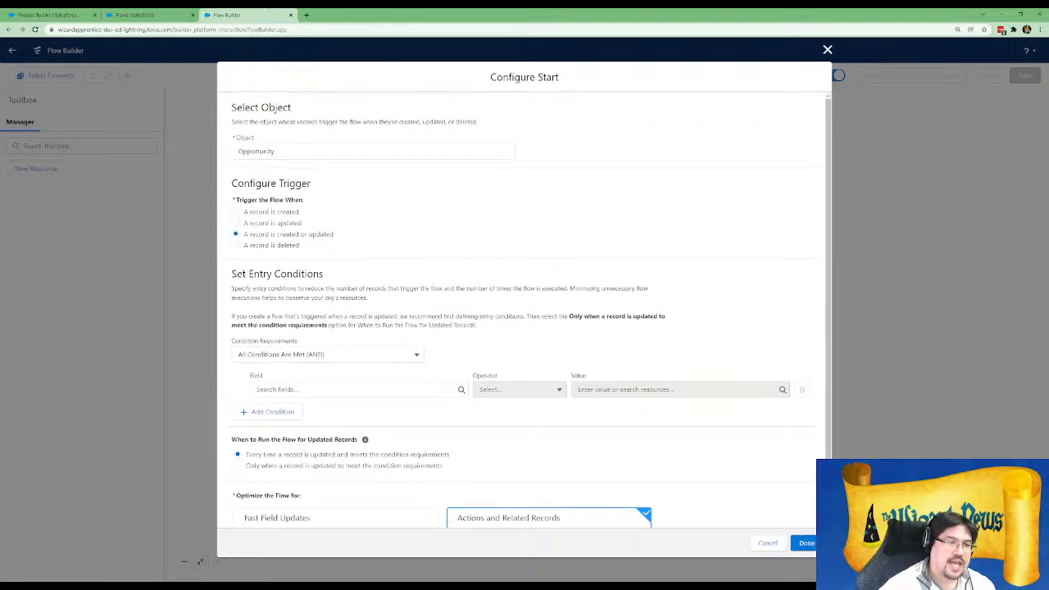
pyautogui.moveTo(364, 440)
pyautogui.click(359, 388)
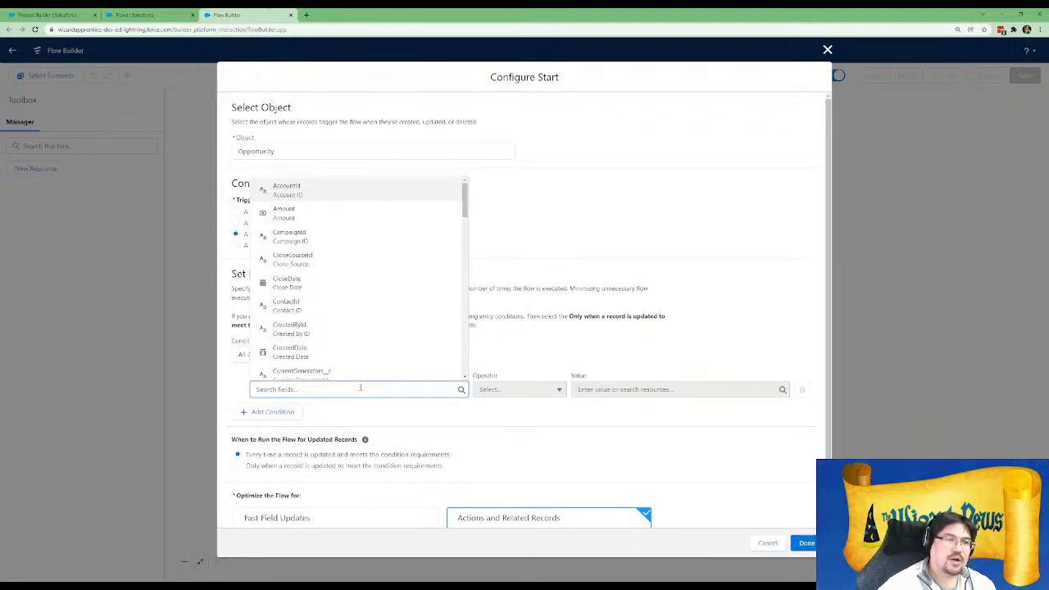
pyautogui.write('stage')
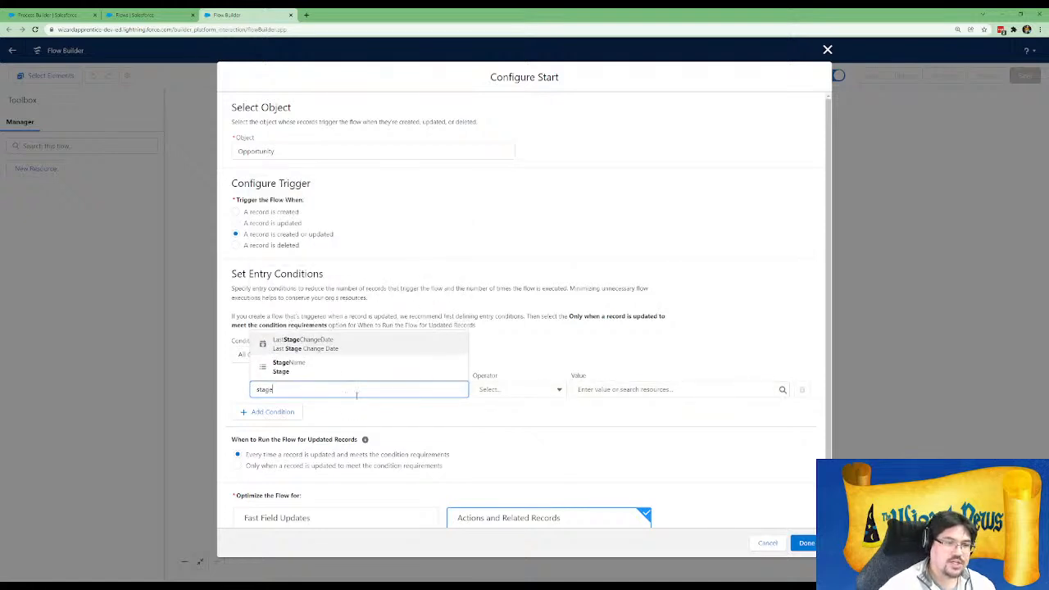
pyautogui.click(293, 368)
pyautogui.click(619, 396)
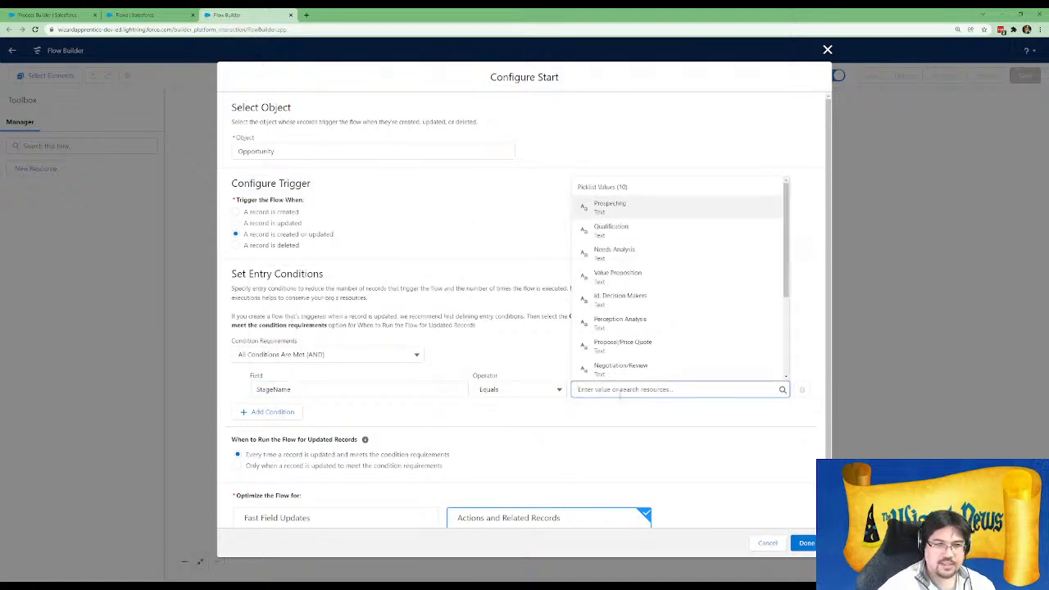
pyautogui.click(620, 255)
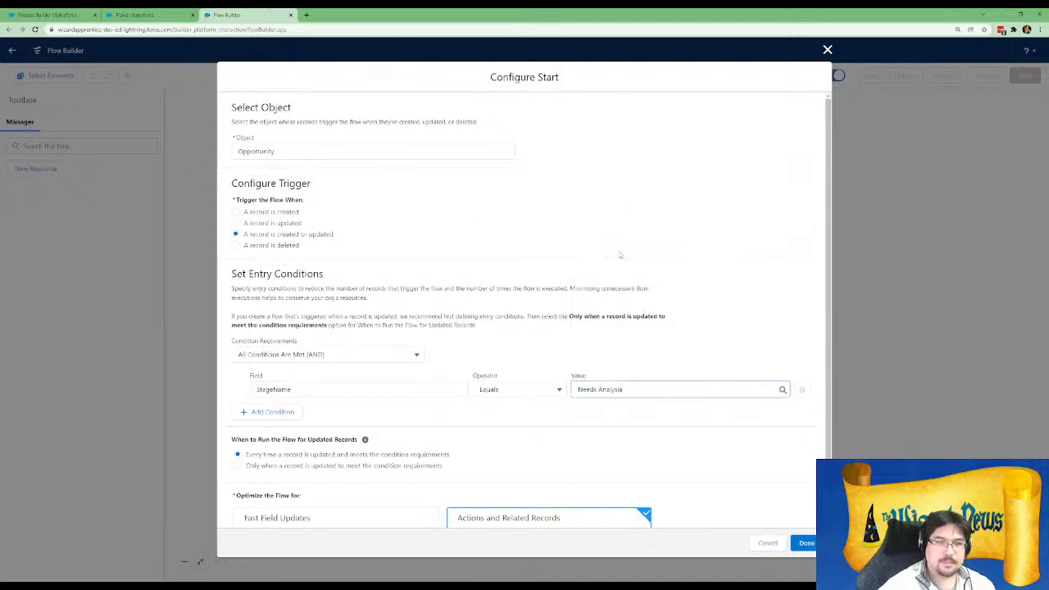
# Run the flow only when a record is updated to meet the condition requirements, optimize it for Fast Field Updates, and finish the start configuration
pyautogui.click(570, 412)
pyautogui.scroll(-1, 534, 450)
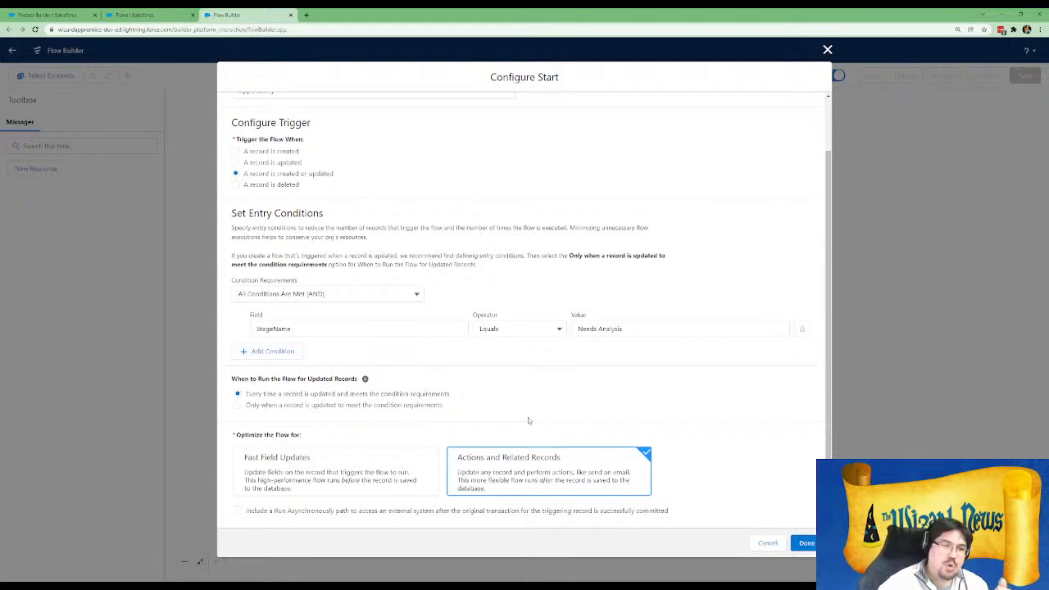
pyautogui.click(238, 406)
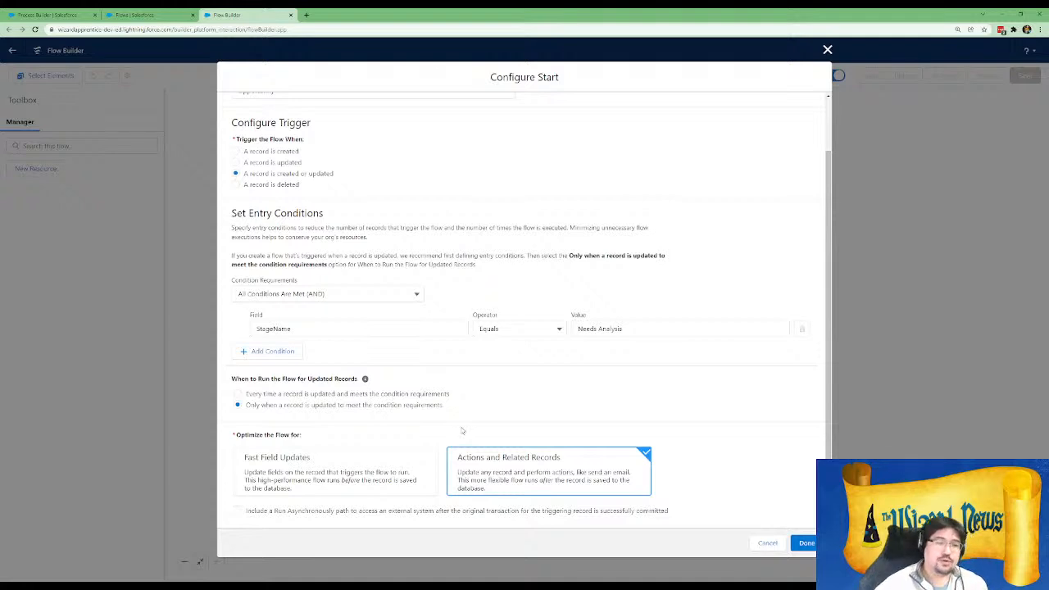
pyautogui.click(359, 470)
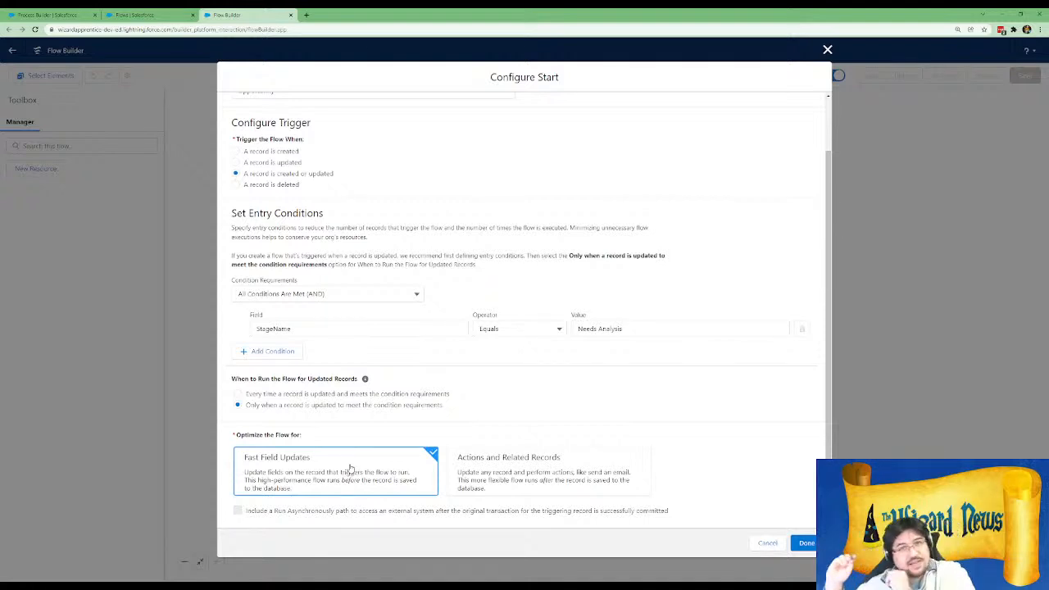
pyautogui.click(806, 543)
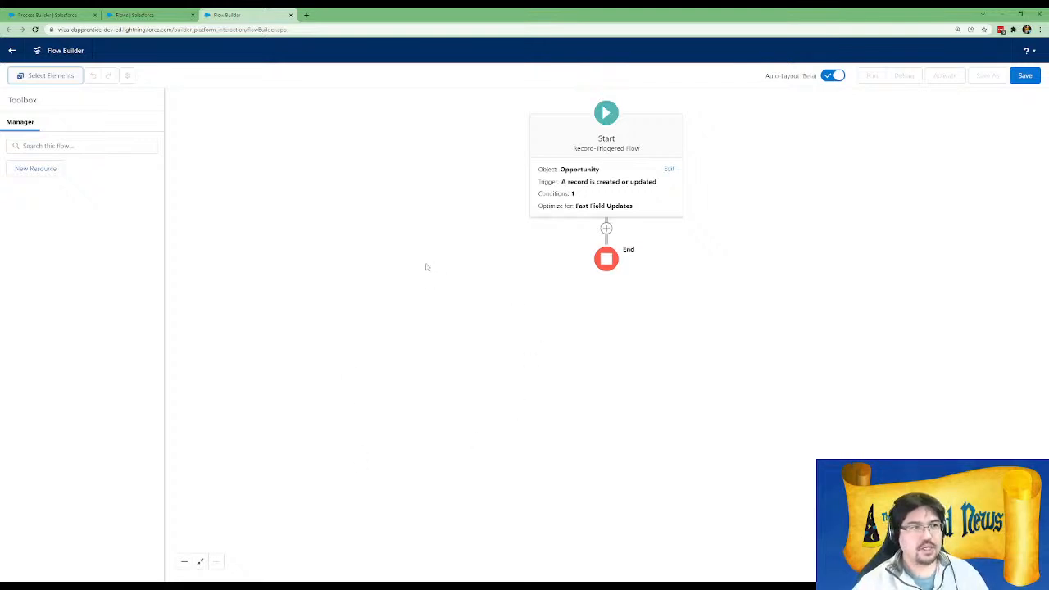
# Switch to the Opportunity Created and Edited process and review the Need Analysis criteria with its Chatter Post and Update Next Step actions
pyautogui.click(49, 11)
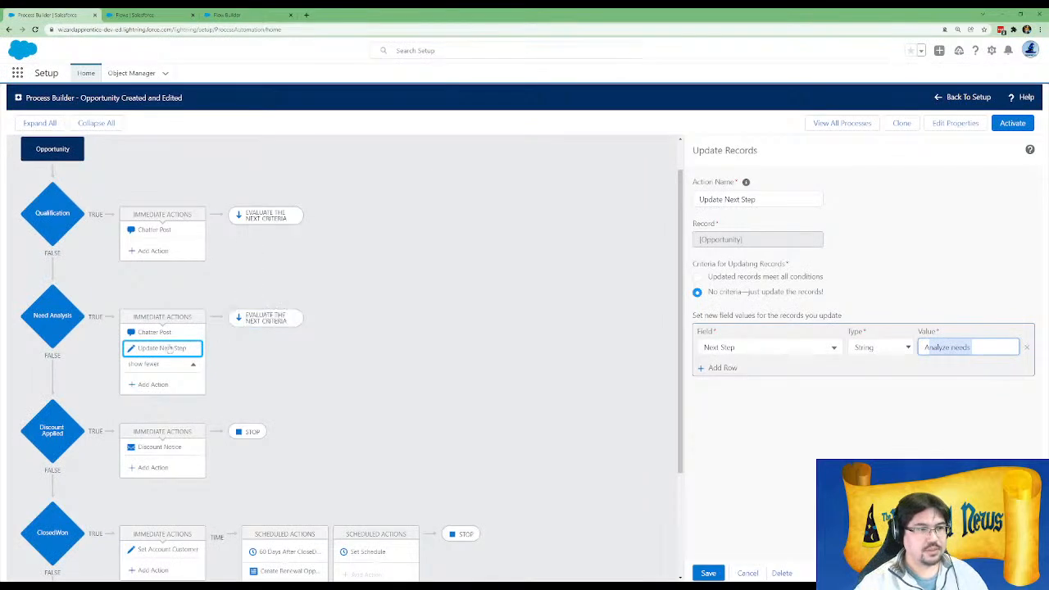
pyautogui.click(58, 320)
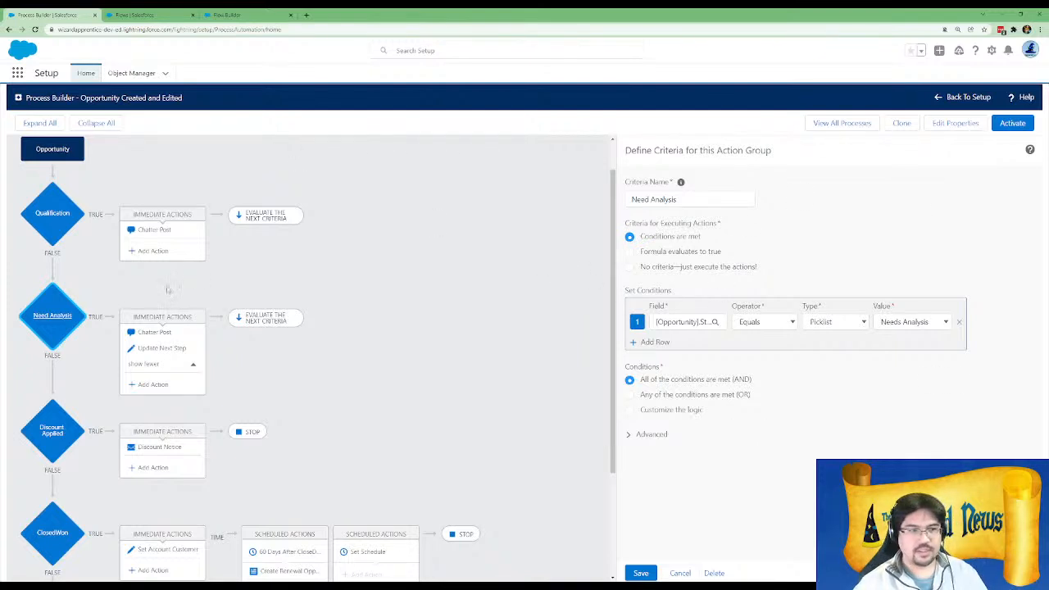
pyautogui.click(166, 333)
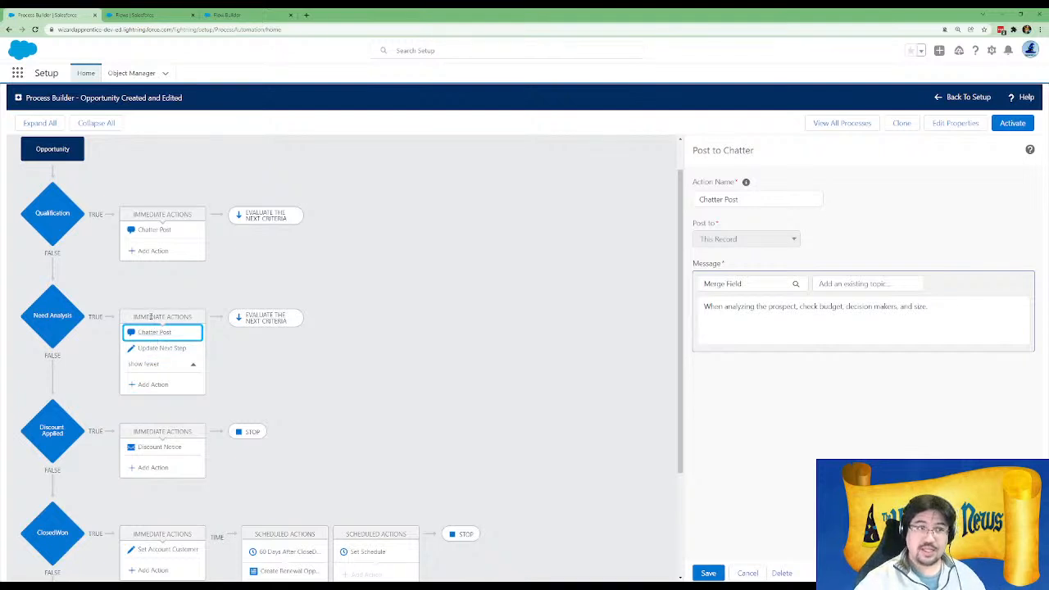
pyautogui.click(161, 348)
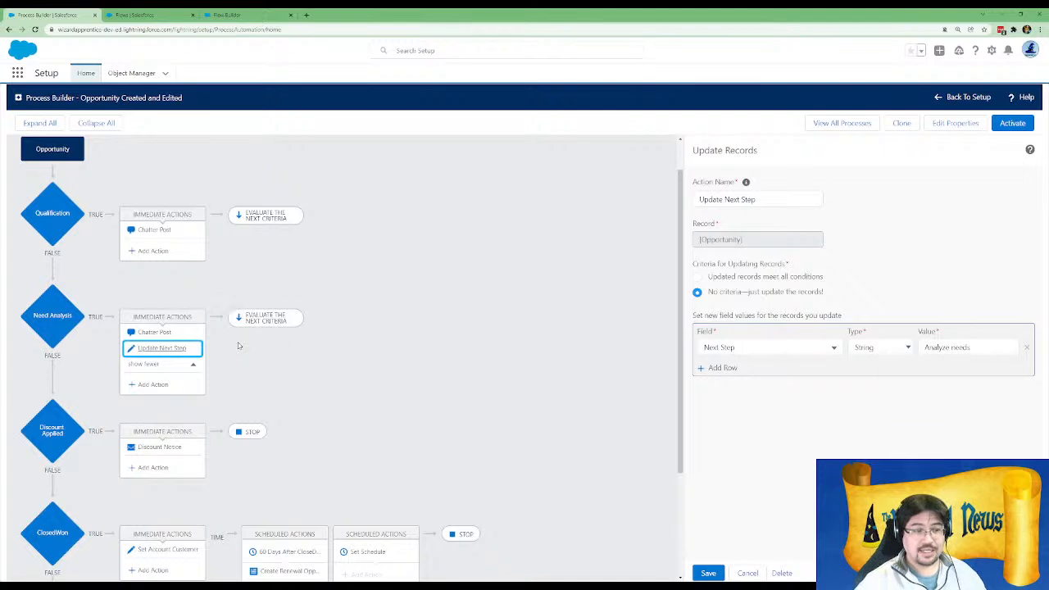
pyautogui.moveTo(977, 348); pyautogui.dragTo(928, 347)
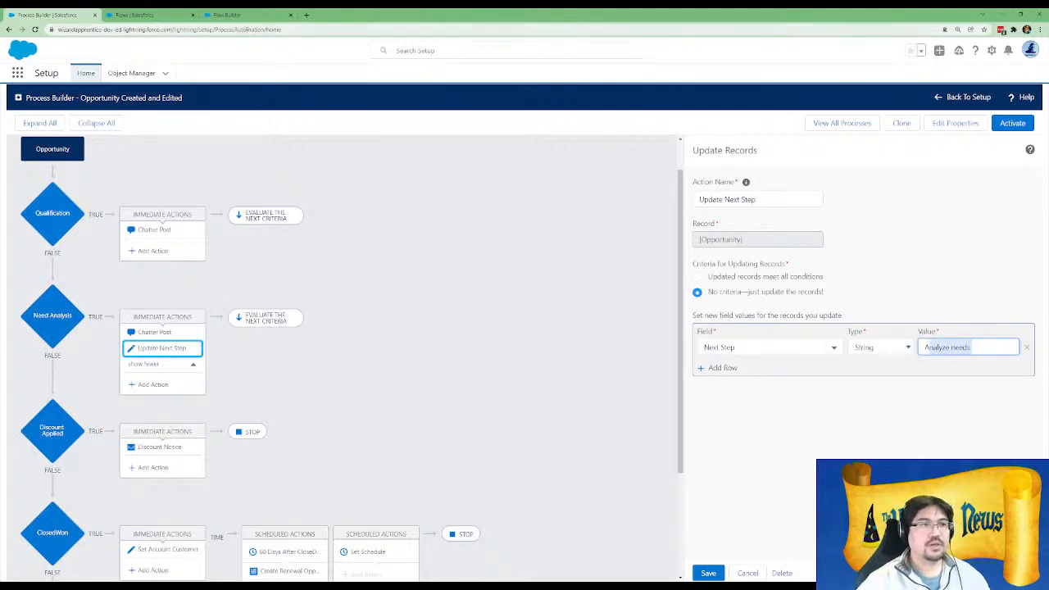
# Back in the flow, add an Assignment labelled "Set opportunity Values" with the description "All field changes to the record that triggered the flow"
pyautogui.click(228, 15)
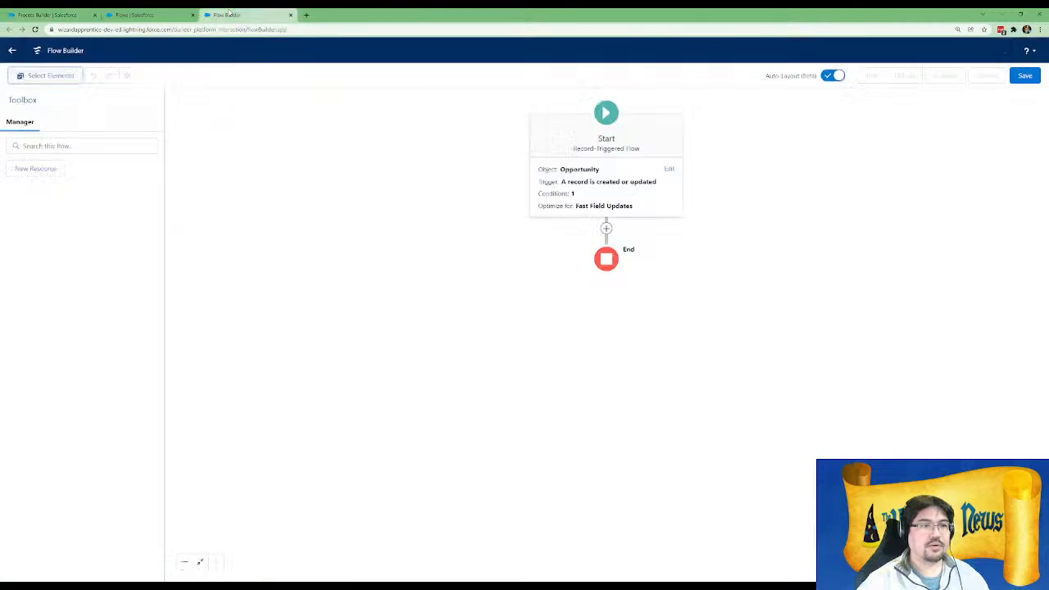
pyautogui.click(607, 229)
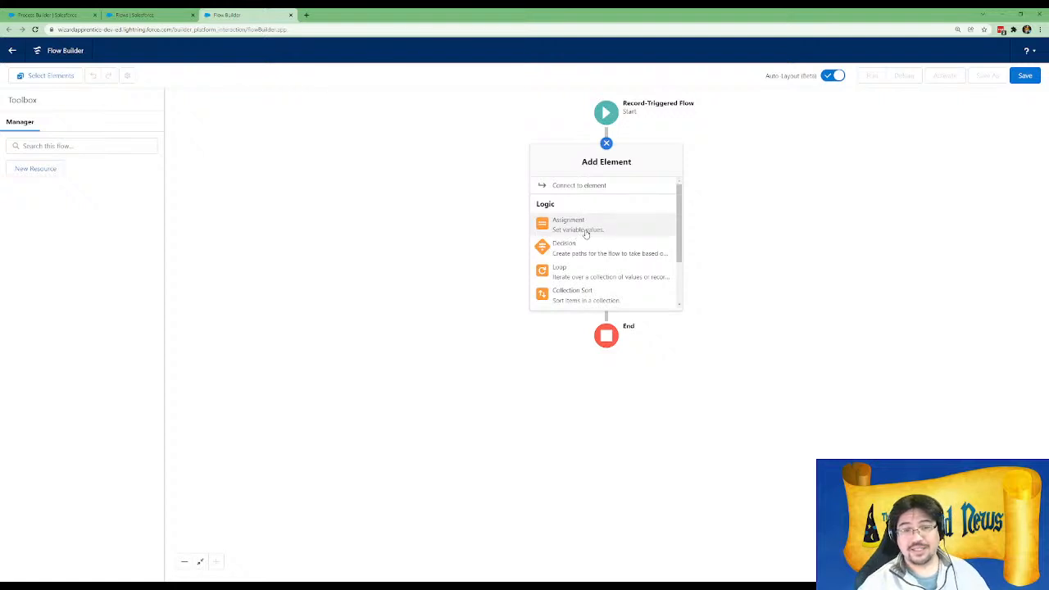
pyautogui.click(613, 235)
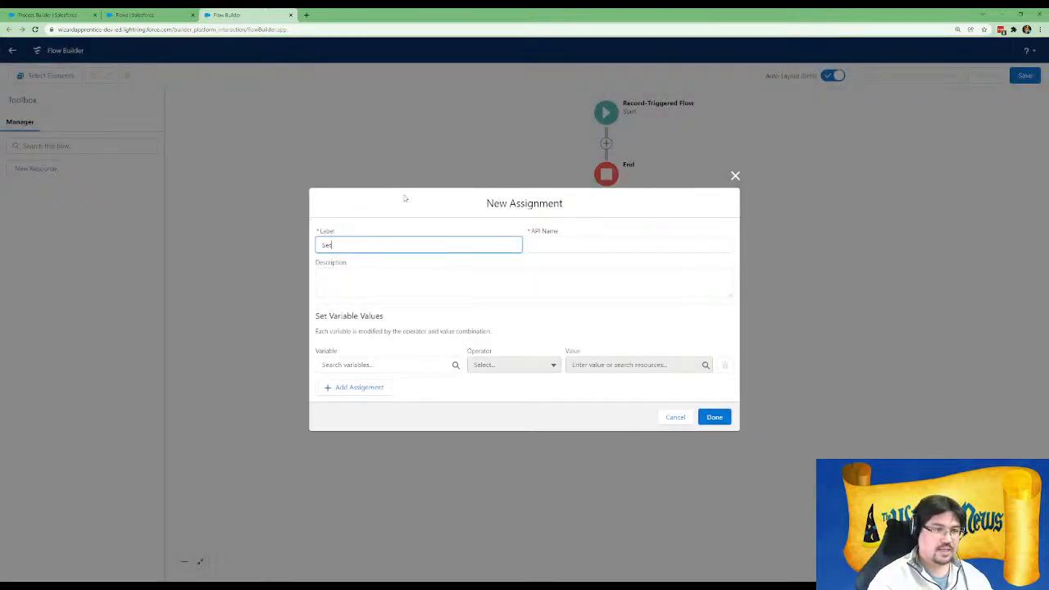
pyautogui.write('pportunity Values')
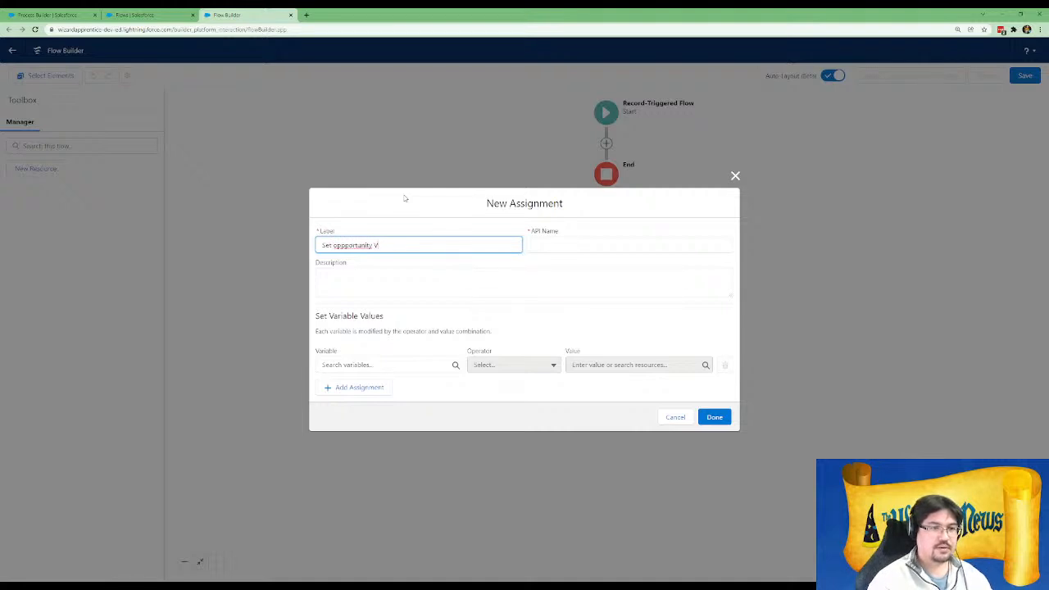
pyautogui.doubleClick(352, 245)
pyautogui.write('opportunity')
pyautogui.click(356, 281)
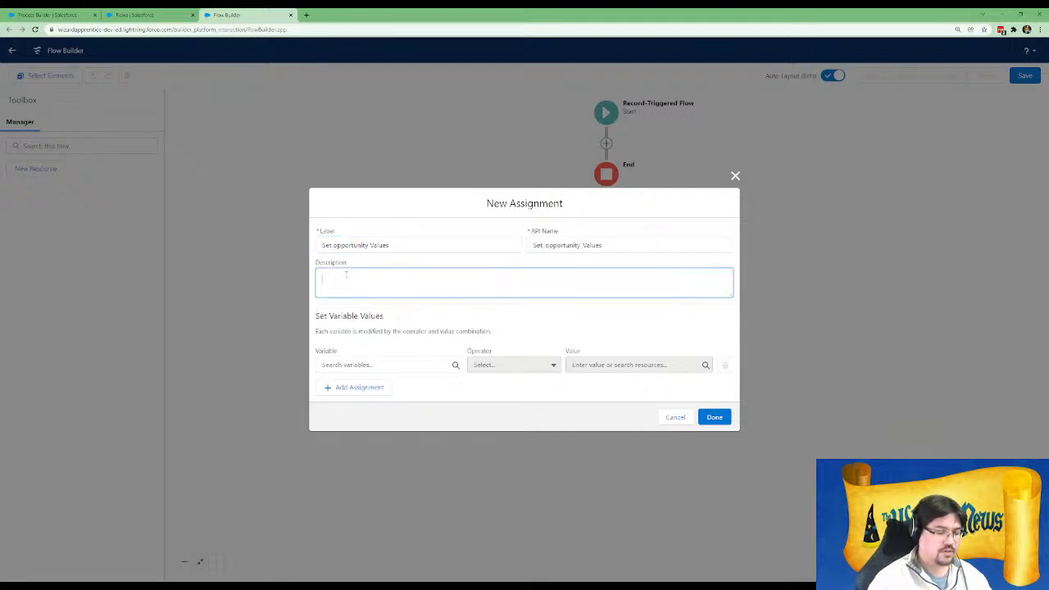
pyautogui.write('All field cha')
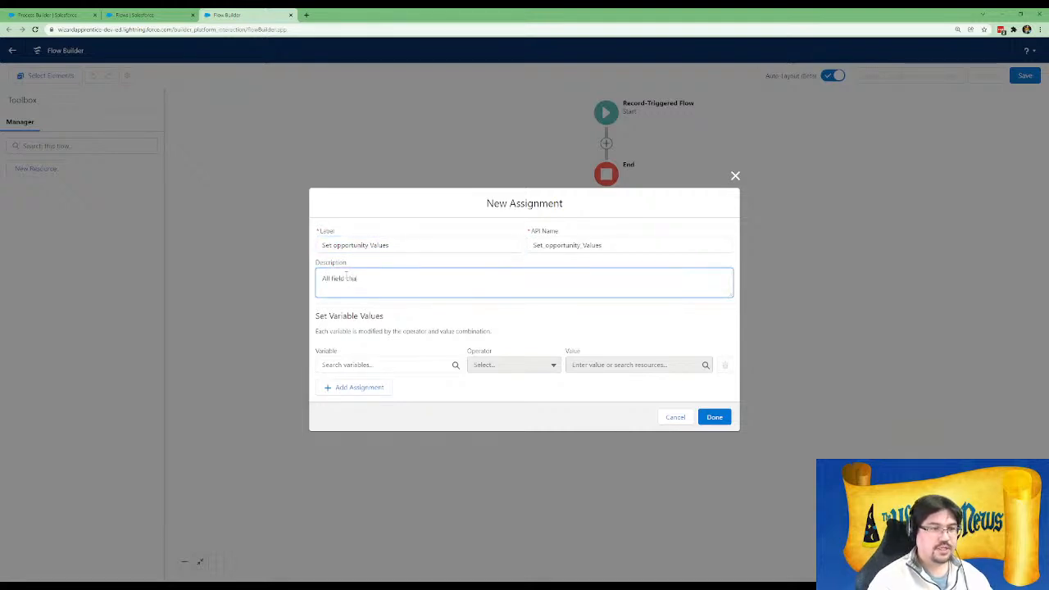
pyautogui.write('nges to the record th')
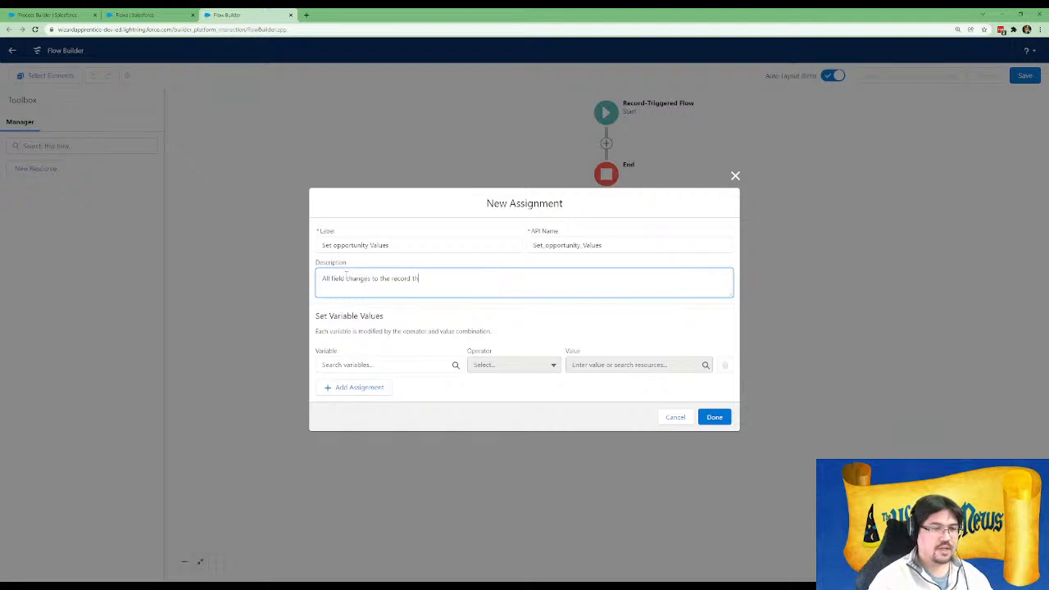
pyautogui.write('at triggered the flow')
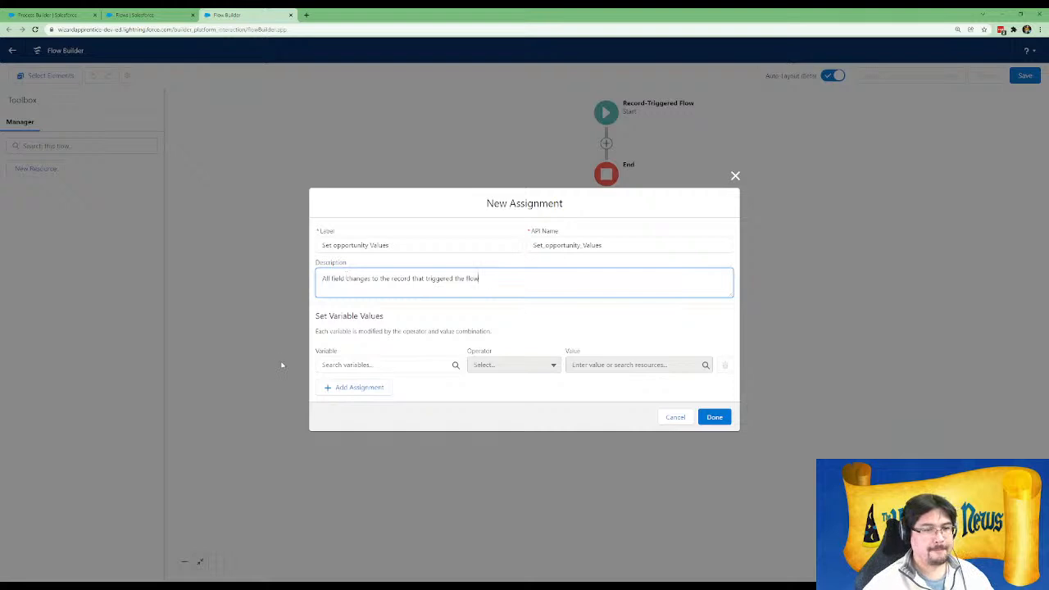
# Choose the triggering record's Next Step field ($Record > Next Step) as the variable to assign
pyautogui.click(381, 365)
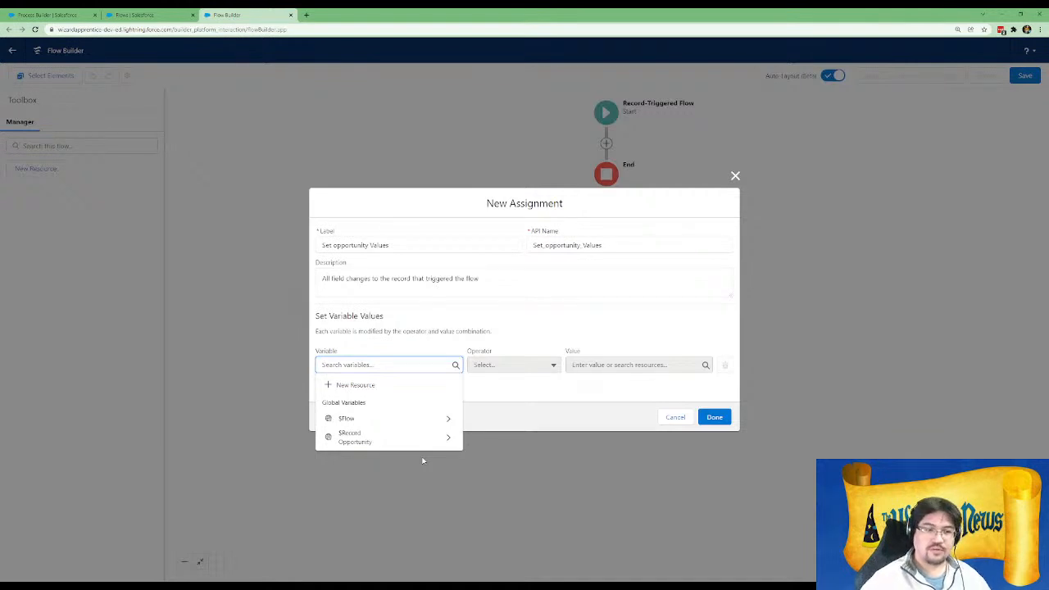
pyautogui.click(422, 437)
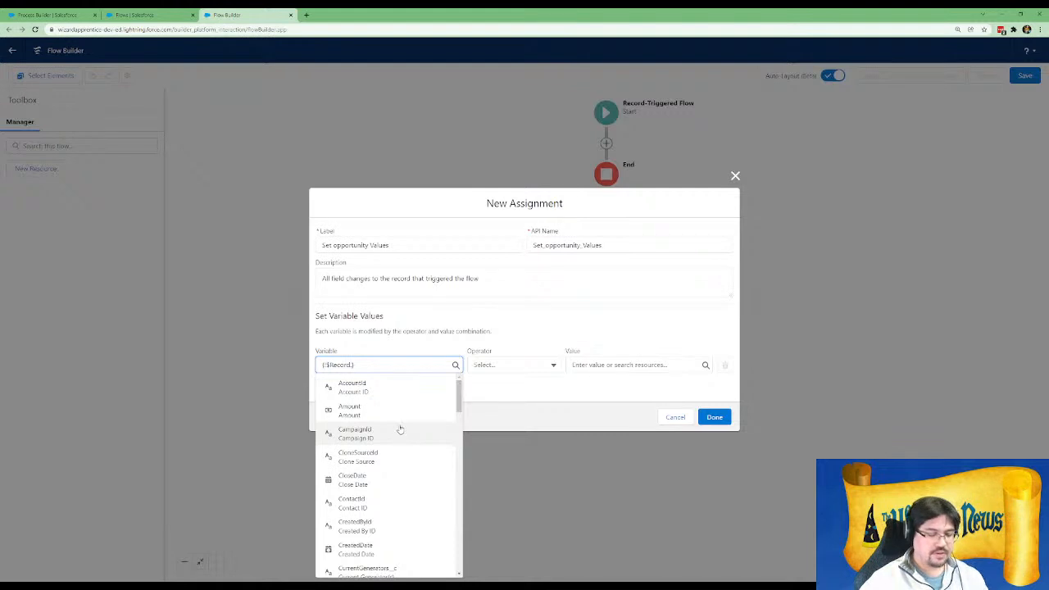
pyautogui.write('ne')
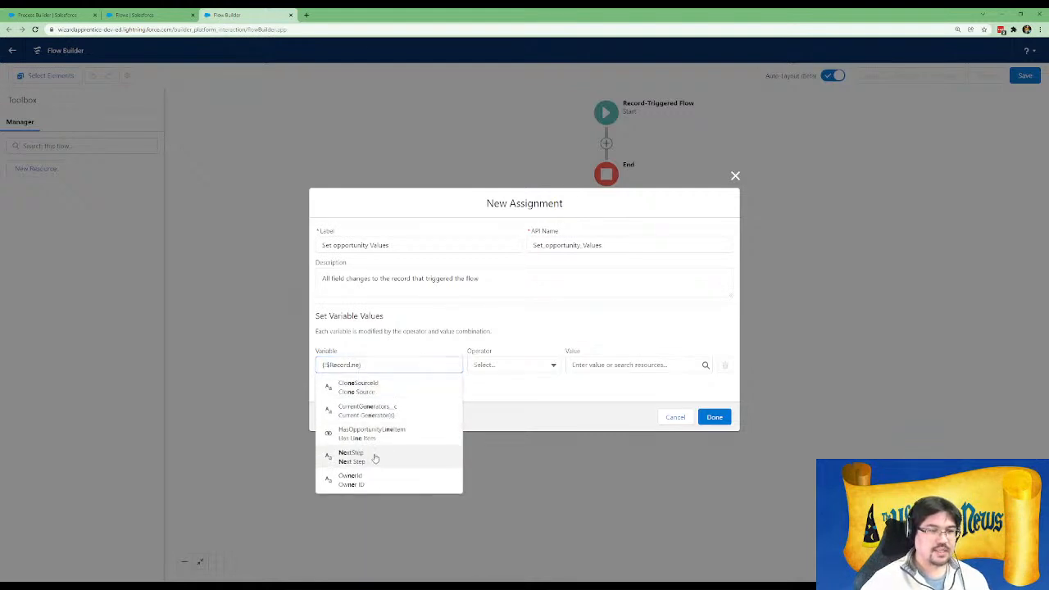
pyautogui.click(375, 459)
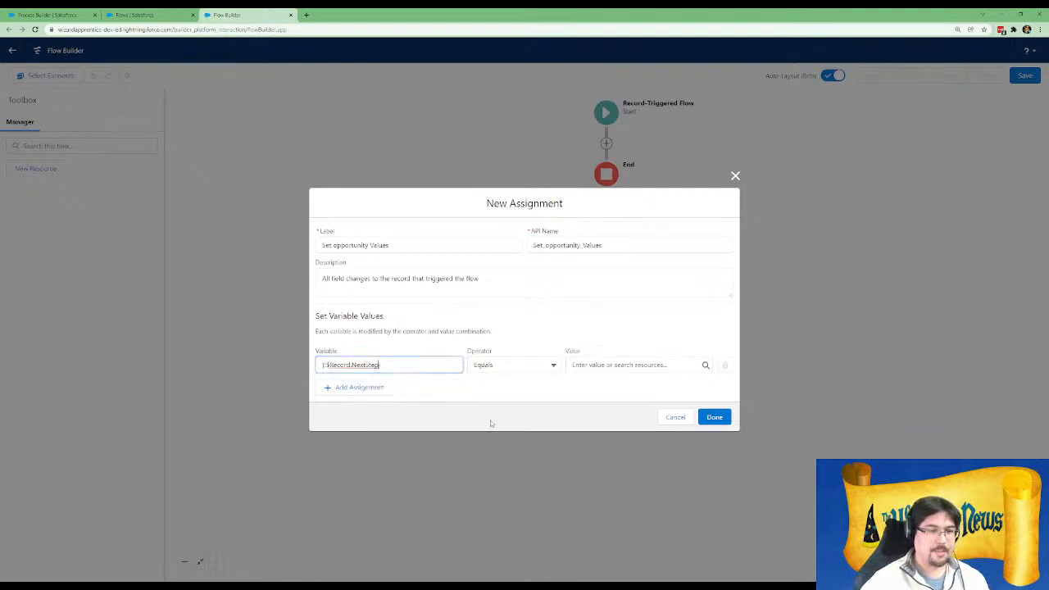
# Set the Next Step assignment's value to "Analyze needs", copied from the process's Update Next Step action, and finish the assignment
pyautogui.click(621, 361)
pyautogui.hotkey('ctrl', 'v')
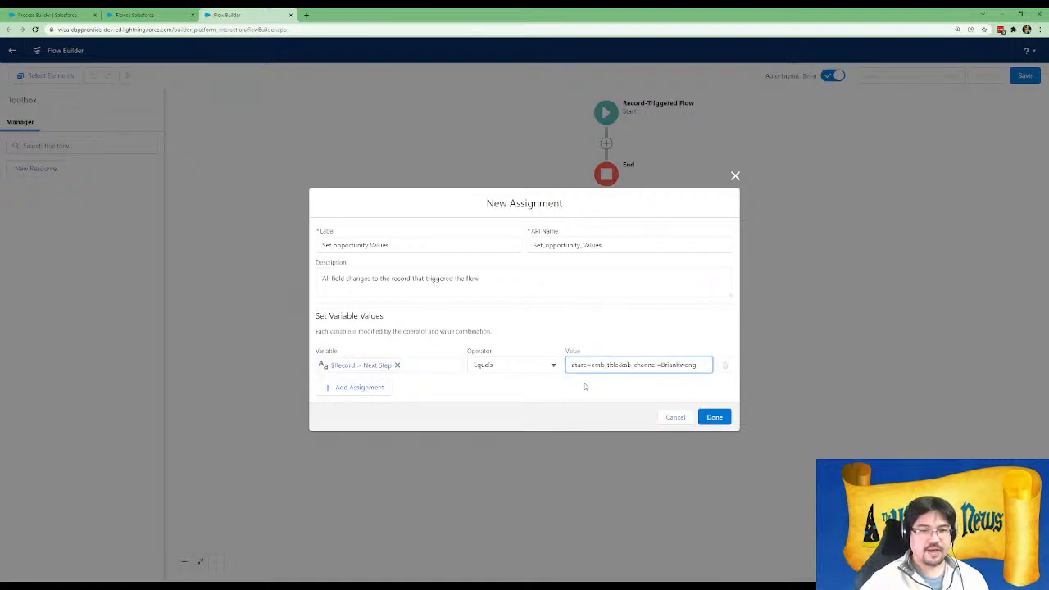
pyautogui.hotkey('ctrl', 'z')
pyautogui.click(23, 13)
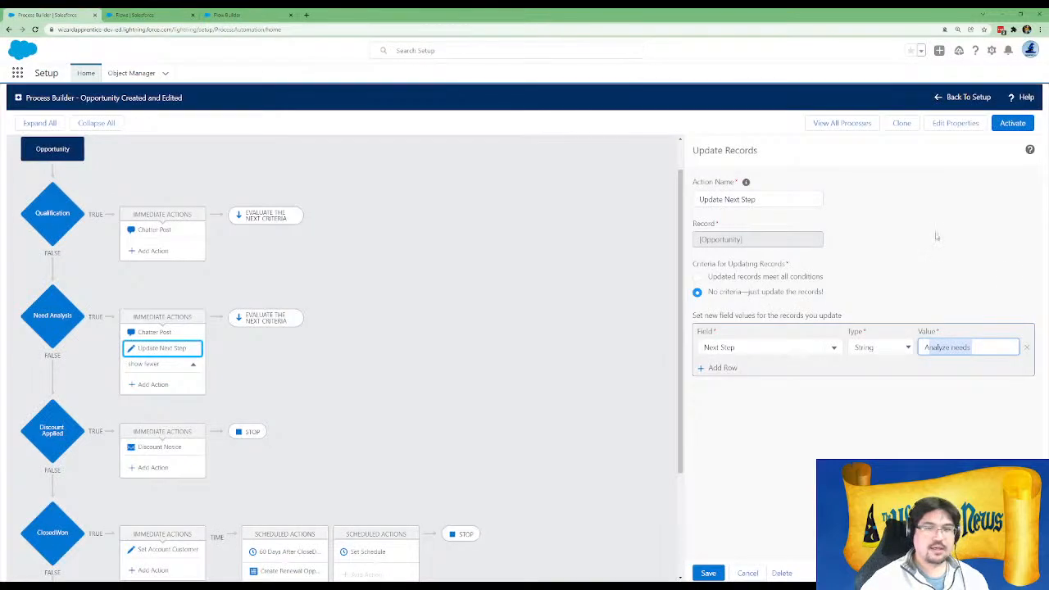
pyautogui.moveTo(929, 348); pyautogui.dragTo(923, 347)
pyautogui.hotkey('ctrl', 'c')
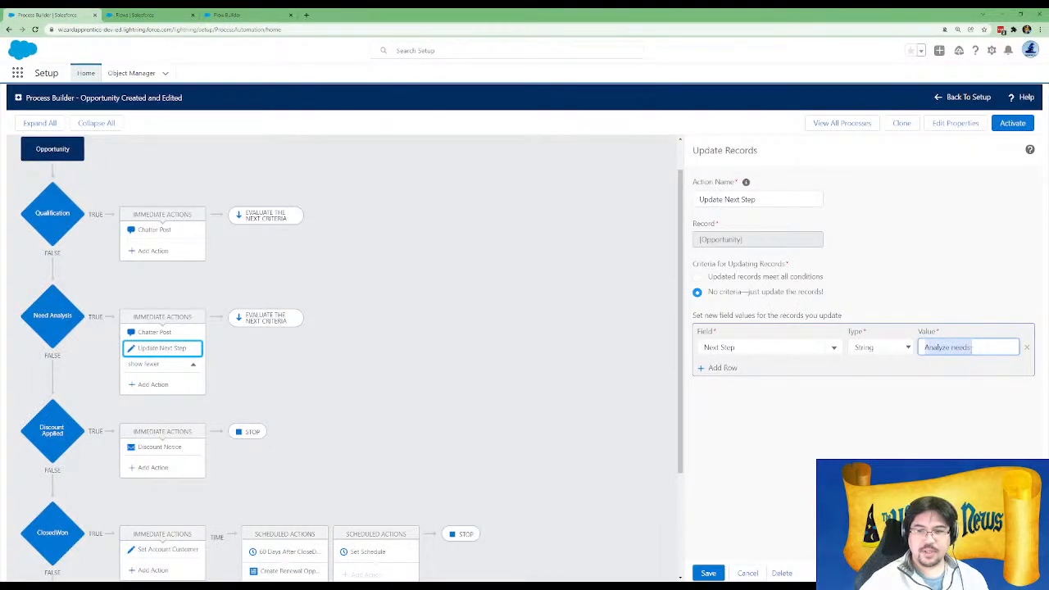
pyautogui.click(229, 15)
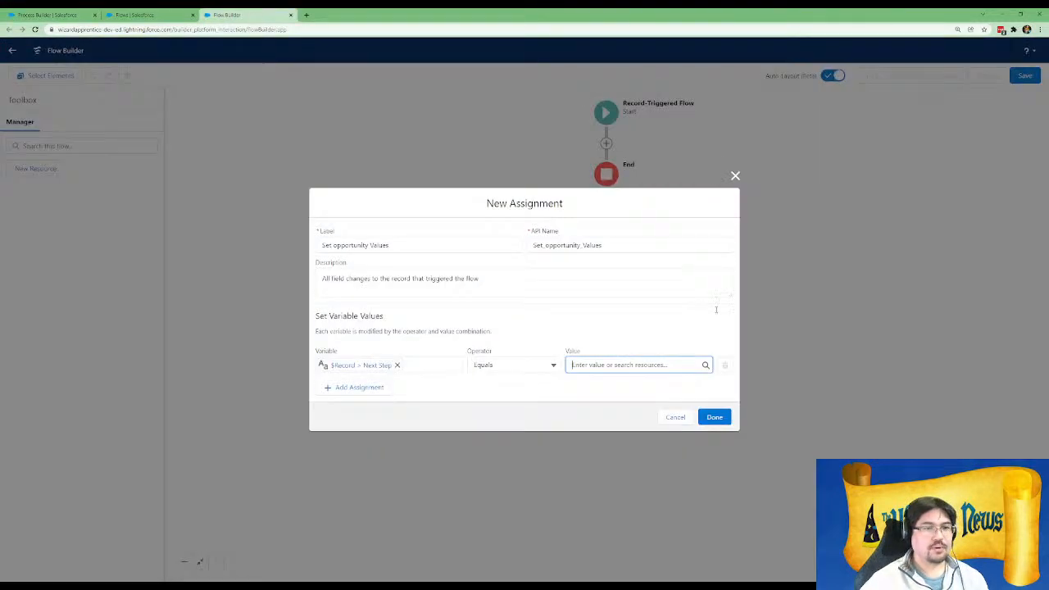
pyautogui.hotkey('ctrl', 'v')
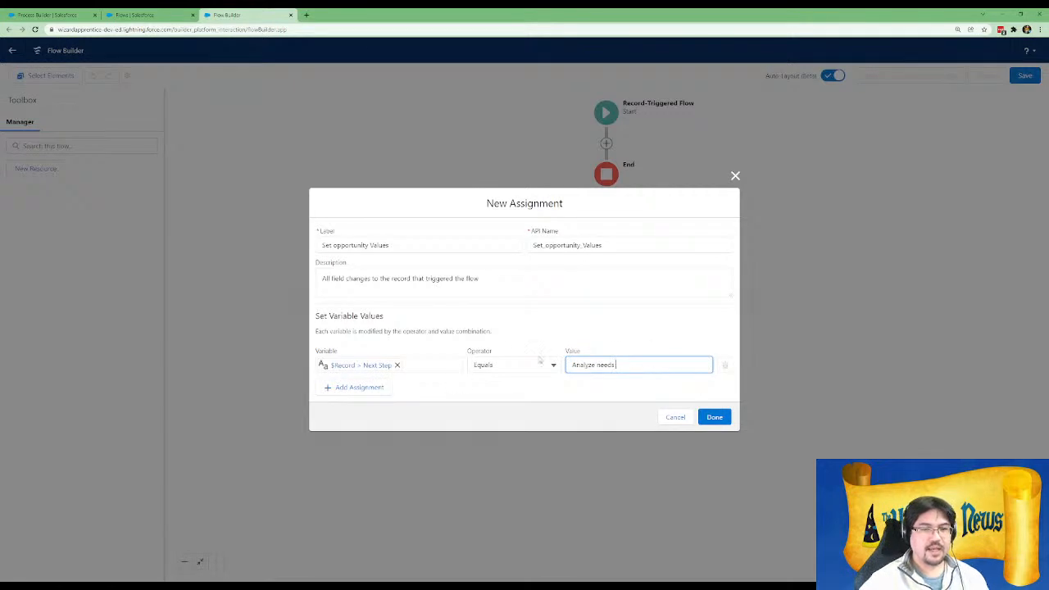
pyautogui.click(714, 416)
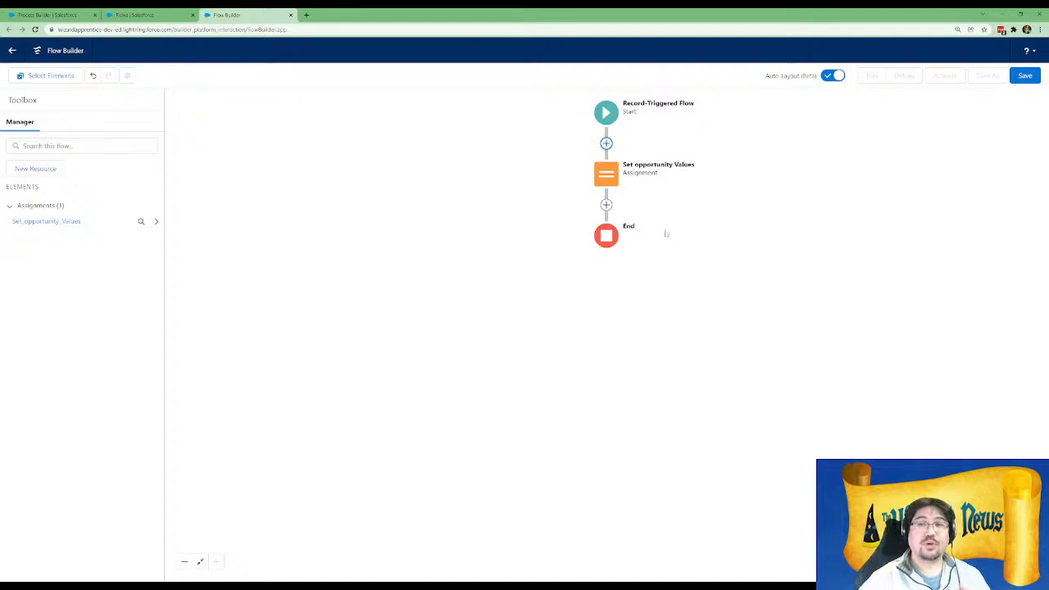
# Save the flow with the label "Opportunity Need Analysis - BEFORE" and a description saying it holds the BEFORE actions on Stage Need Analysis
pyautogui.click(1024, 75)
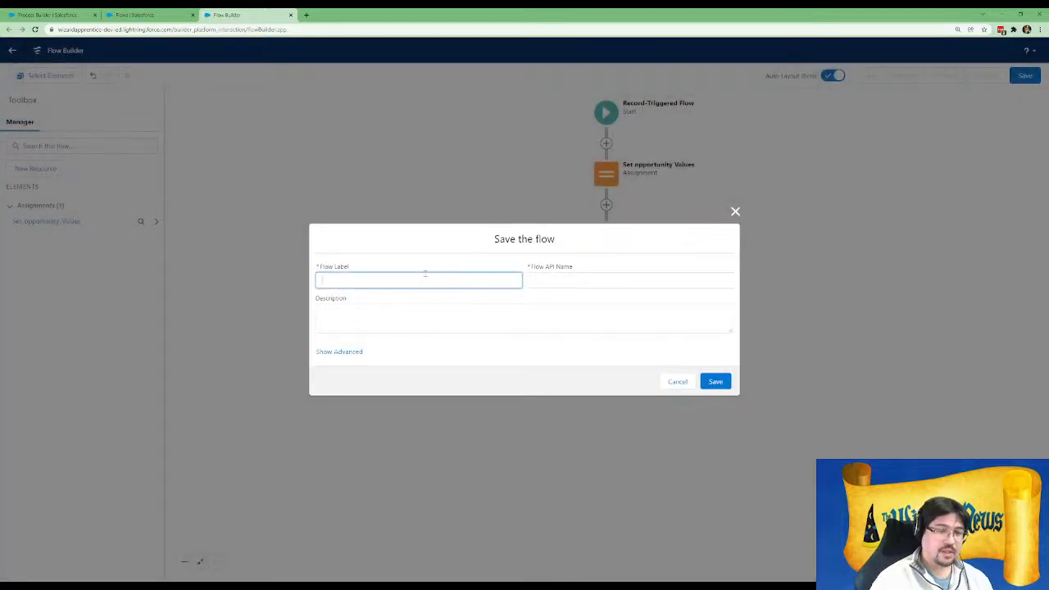
pyautogui.write('Opportunity Need Analysis - B')
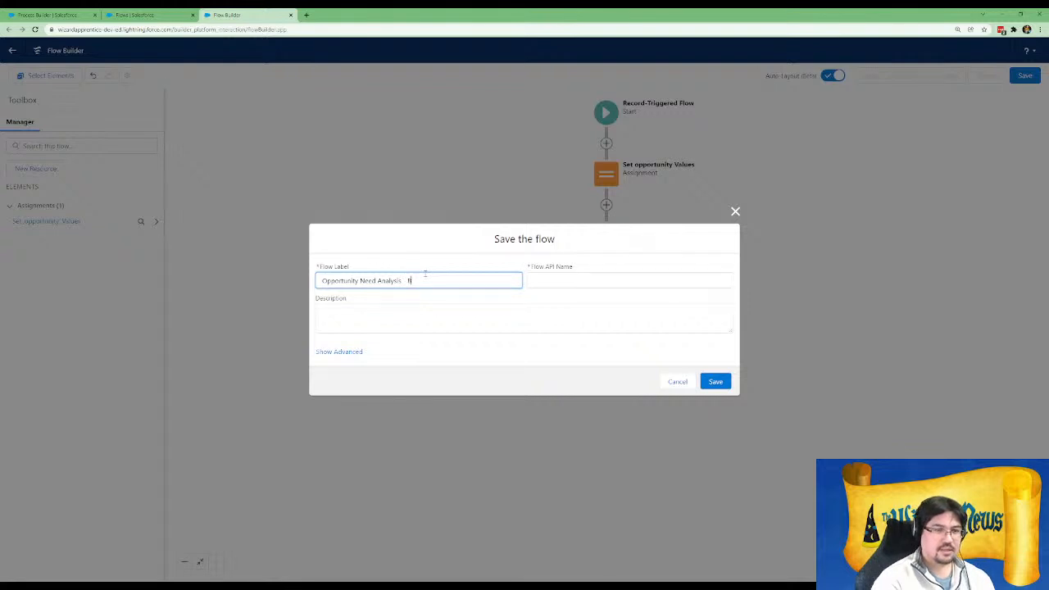
pyautogui.write('EFORE')
pyautogui.press('Tab')
pyautogui.press('Tab')
pyautogui.write('Th')
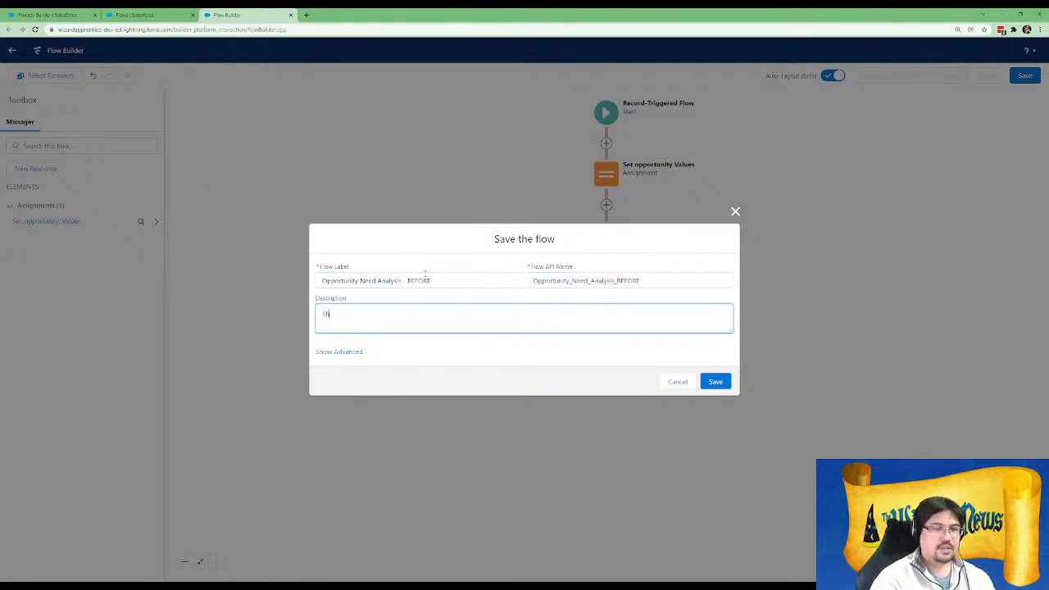
pyautogui.write('BEFORE actio')
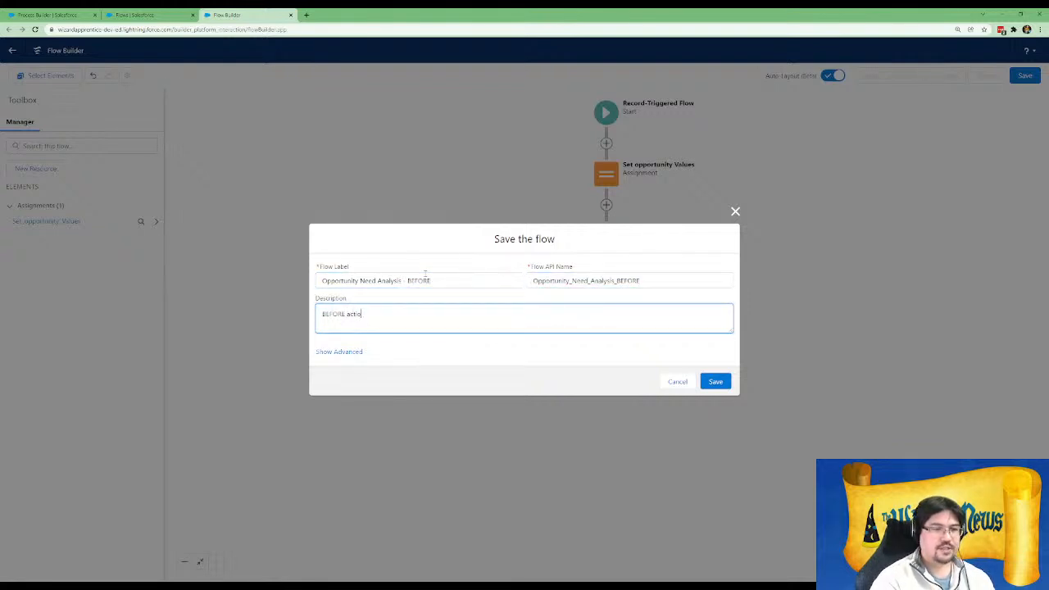
pyautogui.write('ns on Stage Ne')
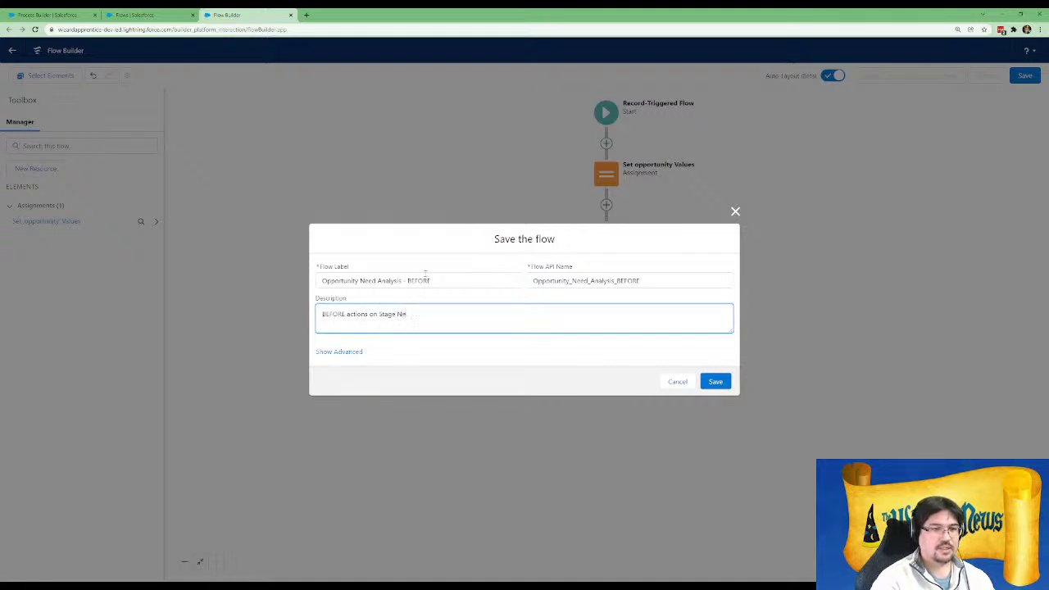
pyautogui.write('ed Analy')
pyautogui.write('siws')
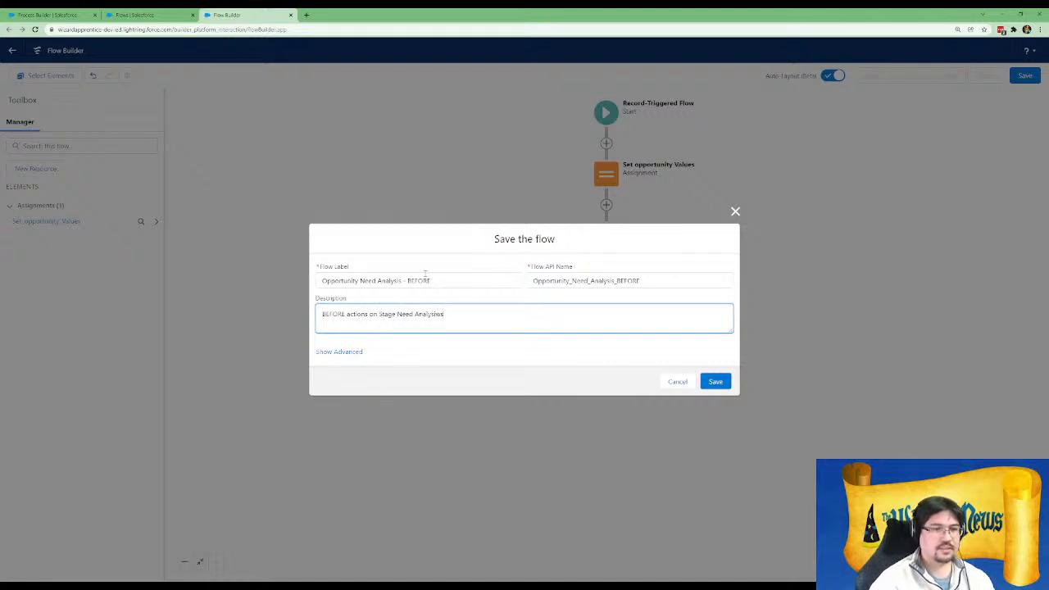
pyautogui.click(716, 380)
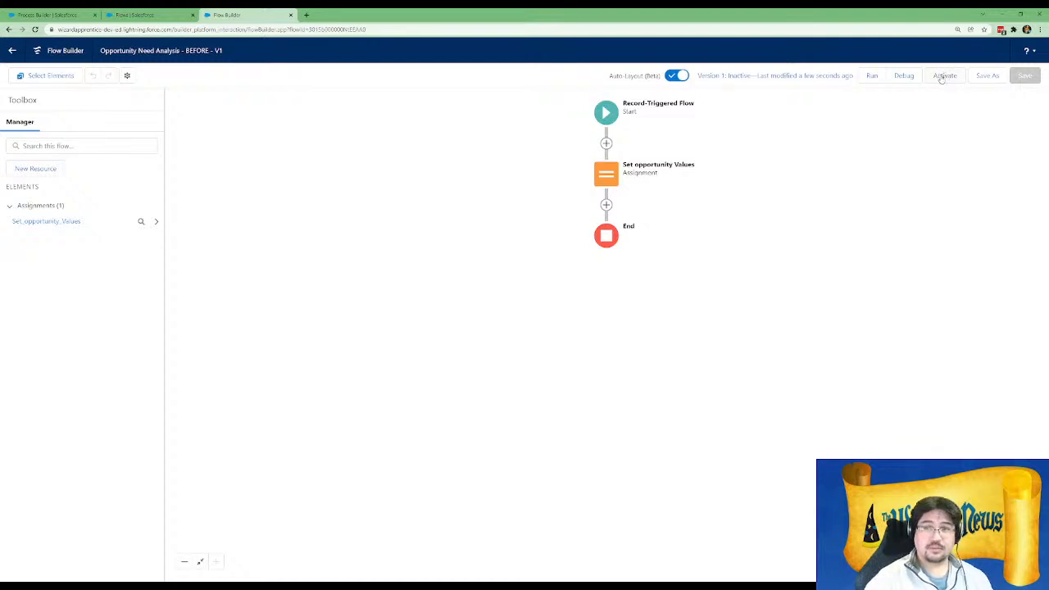
# Activate the saved Need Analysis flow and close its Flow Builder tab
pyautogui.click(943, 76)
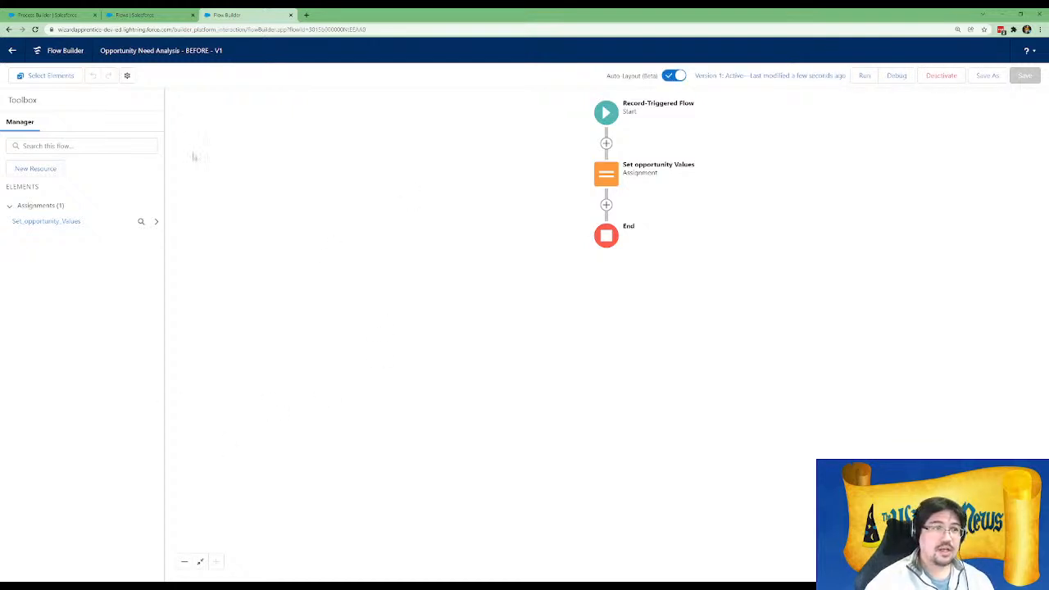
pyautogui.click(291, 16)
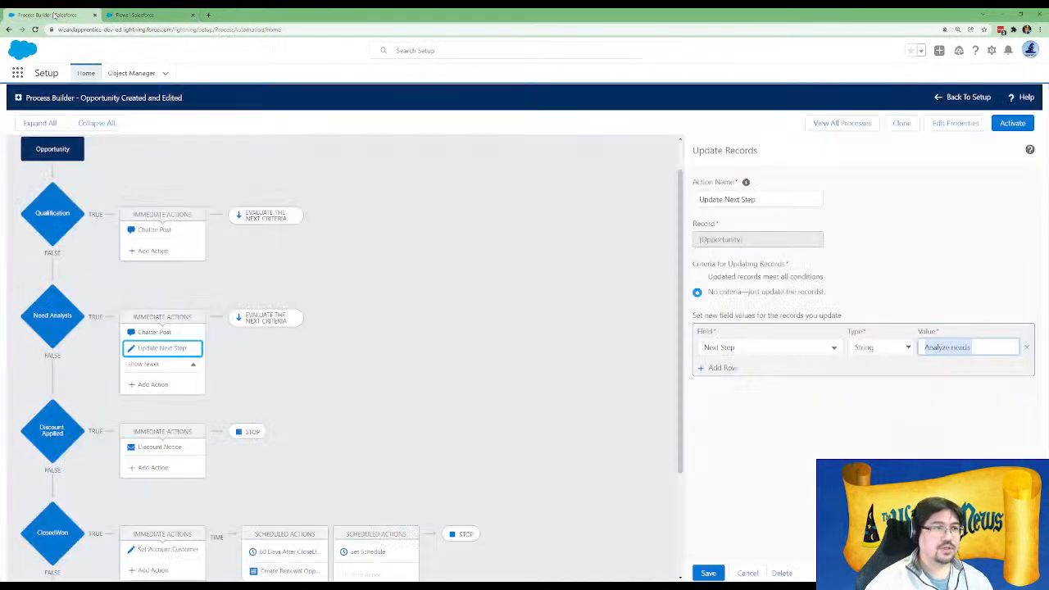
# Review the Qualification, Need Analysis and Discount Applied criteria in the Opportunity Created and Edited process
pyautogui.click(55, 15)
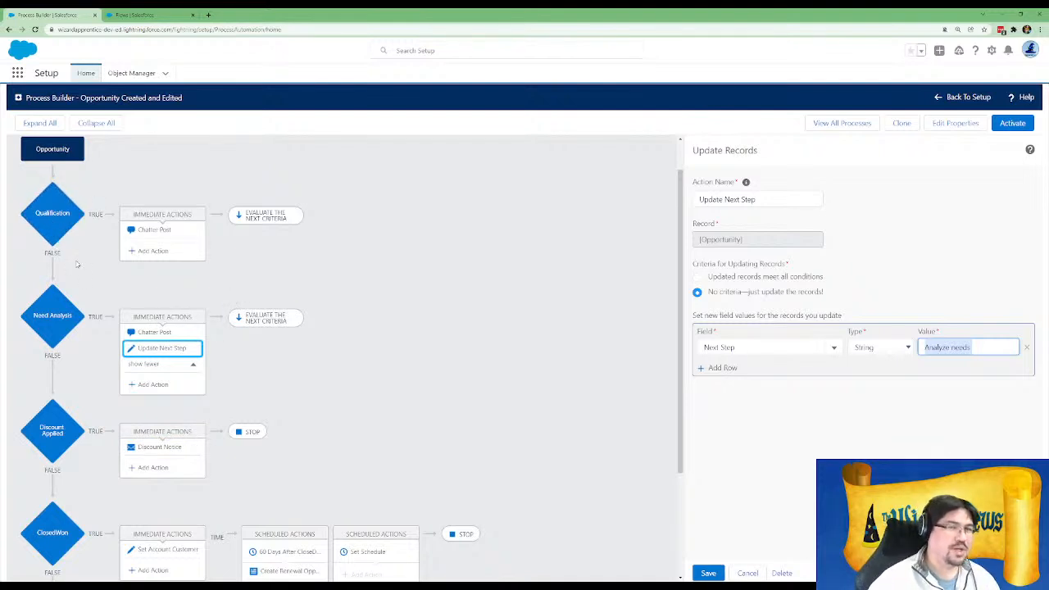
pyautogui.click(59, 223)
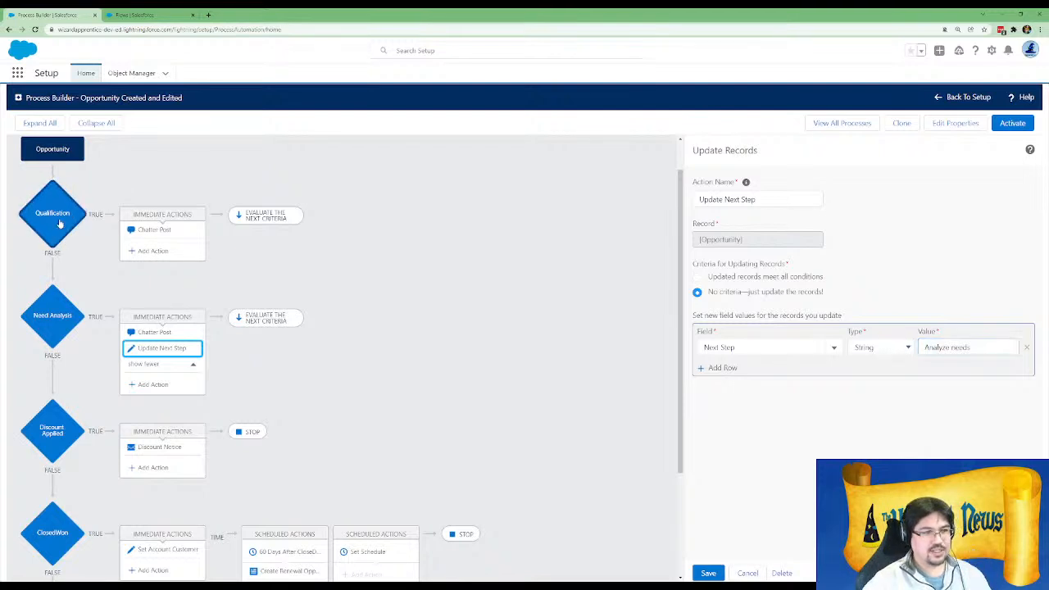
pyautogui.click(49, 334)
pyautogui.click(50, 432)
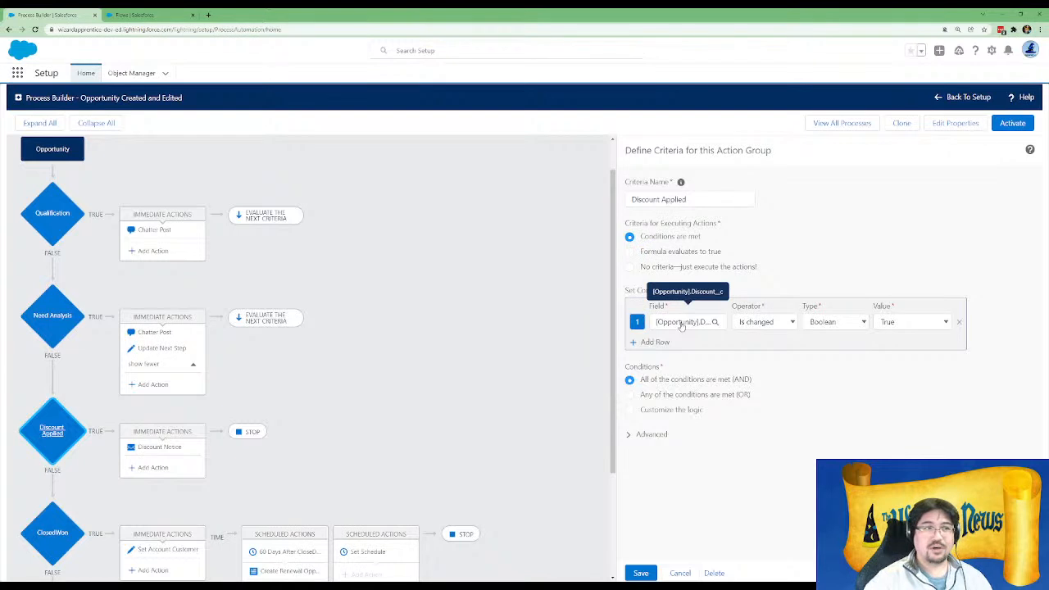
# Go to the Flows list in Setup and create a new Record-Triggered Flow that uses Auto-Layout
pyautogui.click(145, 17)
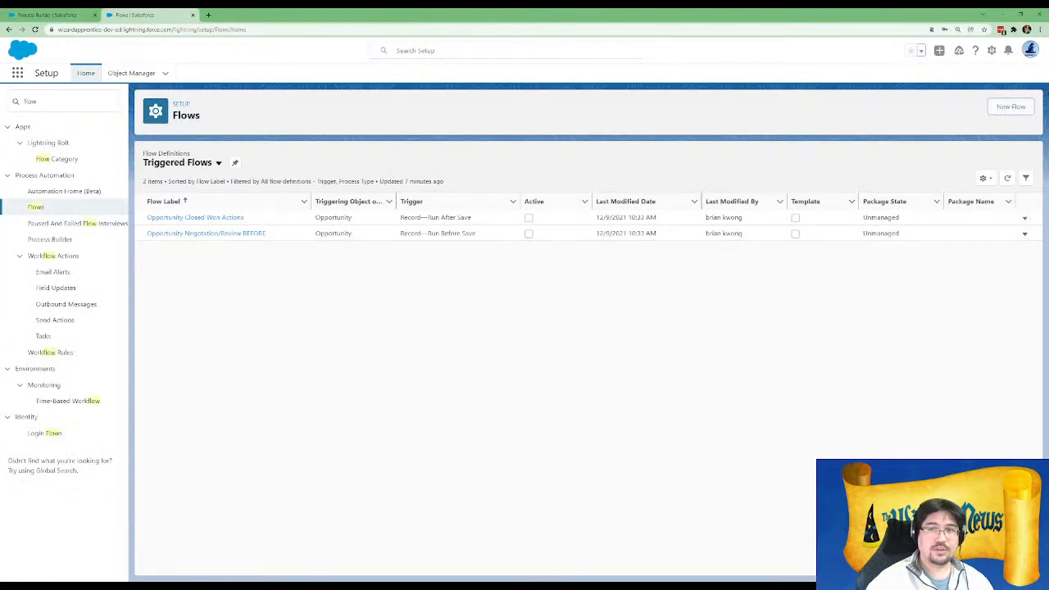
pyautogui.click(1010, 107)
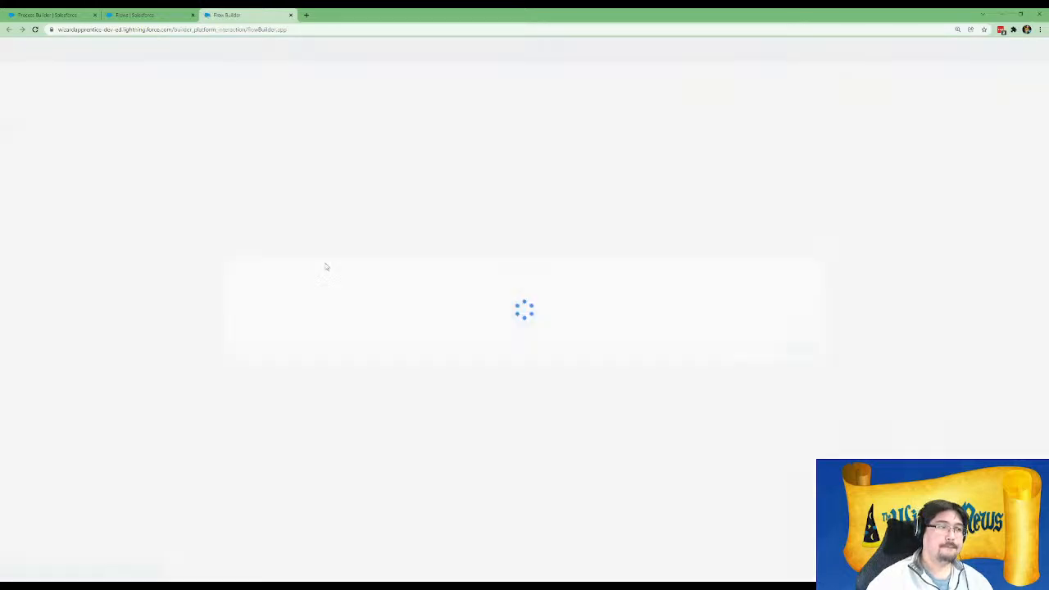
pyautogui.click(535, 264)
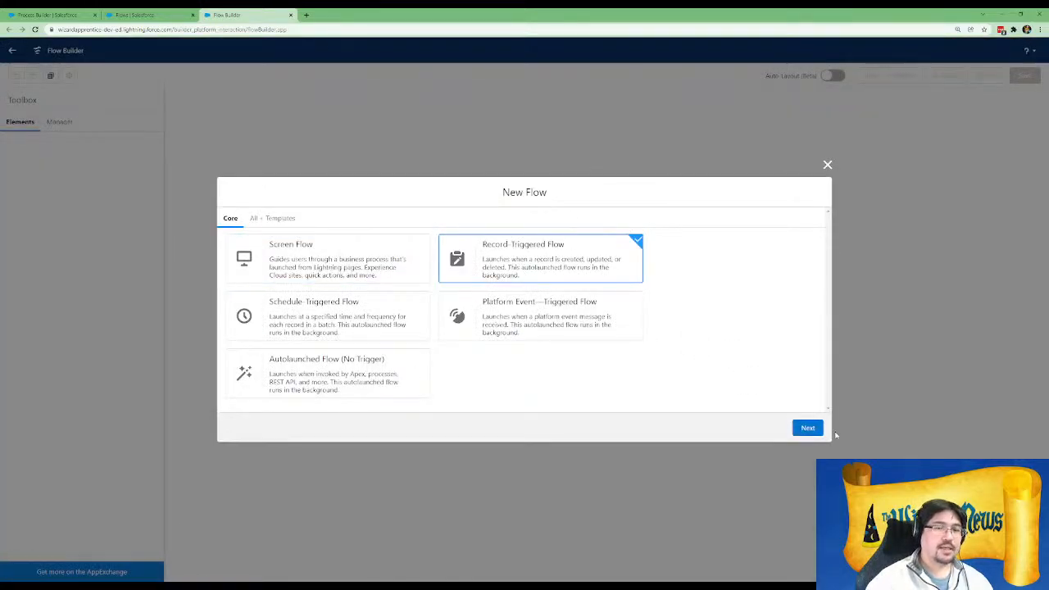
pyautogui.click(807, 428)
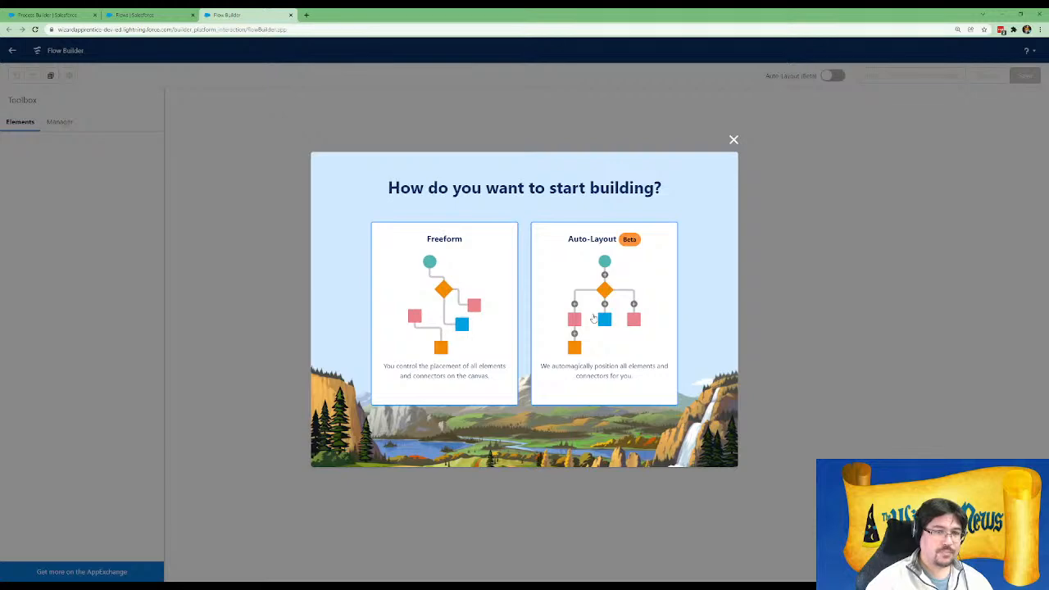
pyautogui.click(593, 318)
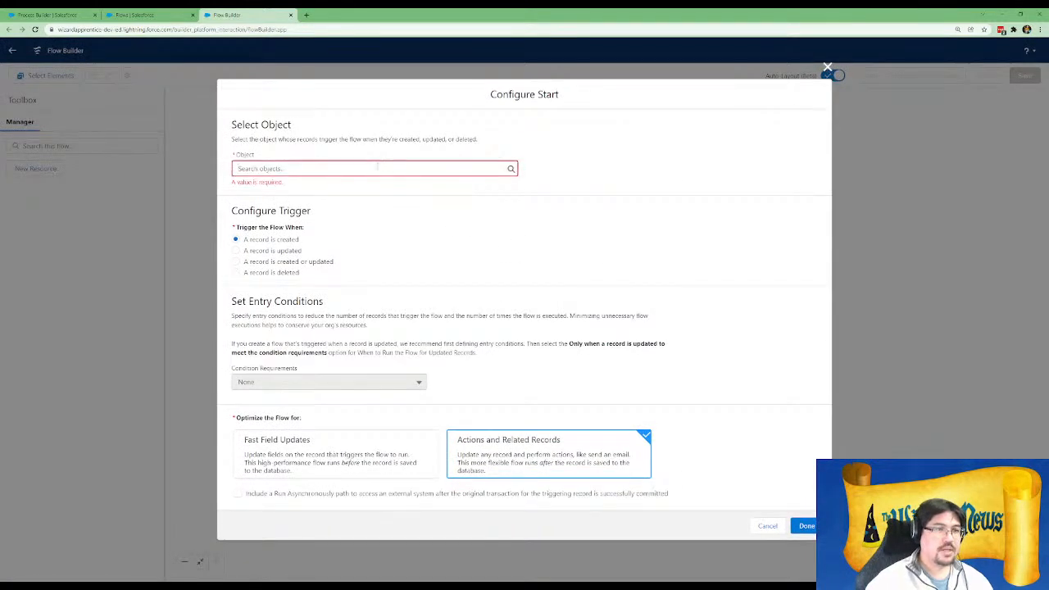
# Set the flow's triggering object to Opportunity and trigger it when a record is created or updated
pyautogui.click(376, 168)
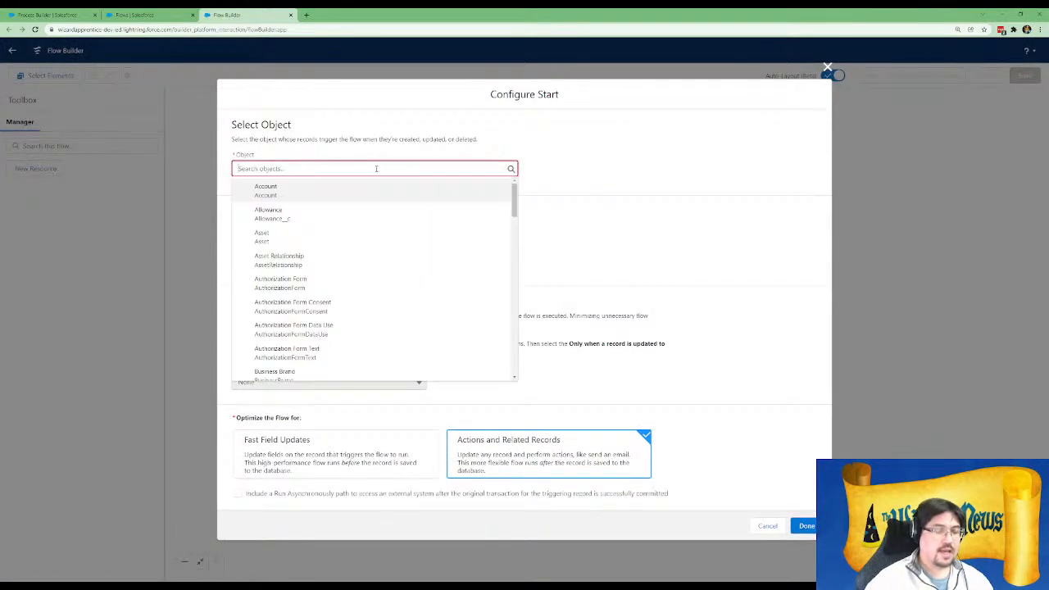
pyautogui.write('opp')
pyautogui.click(353, 193)
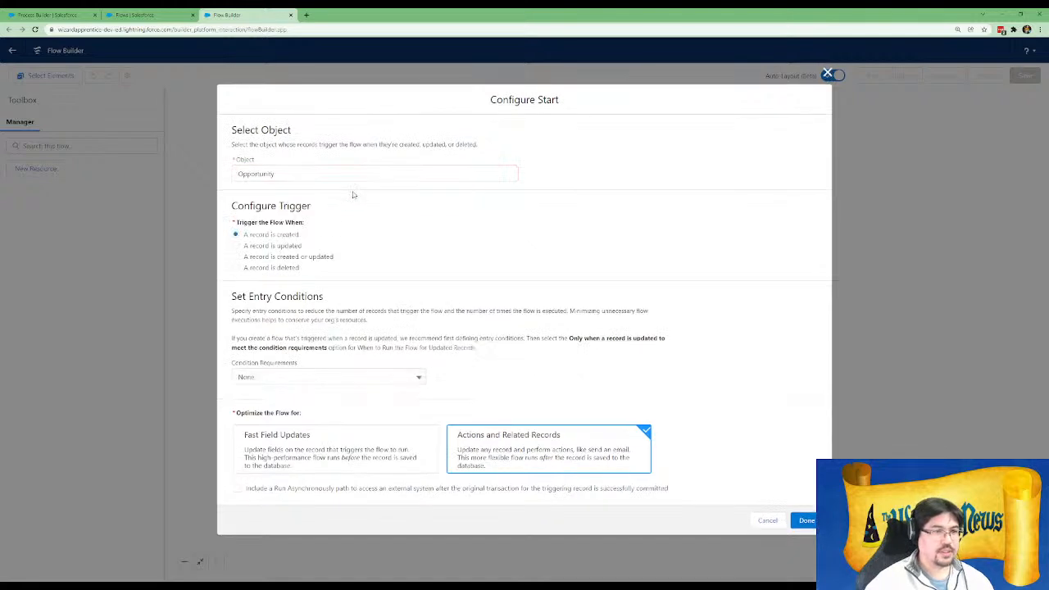
pyautogui.click(236, 256)
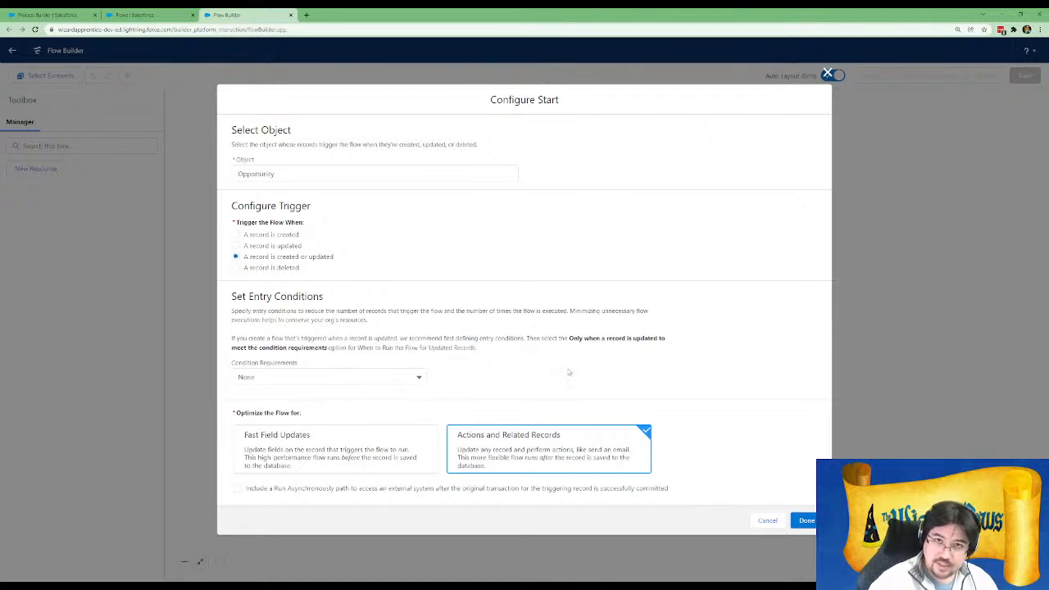
pyautogui.moveTo(236, 363); pyautogui.dragTo(323, 354)
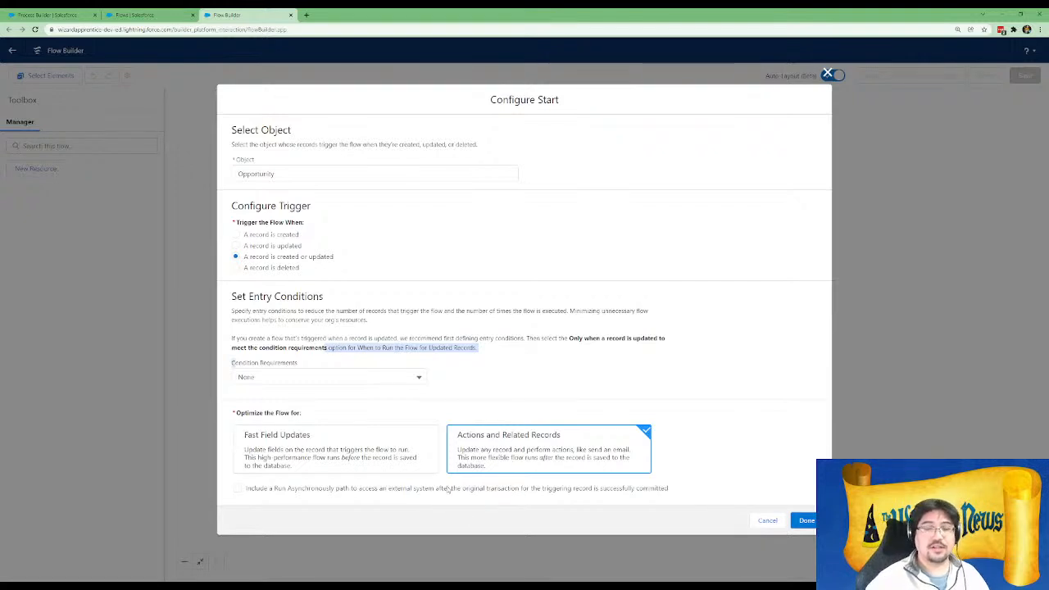
# Require all entry conditions to be met (AND) and make the first condition StageName Equals Qualification
pyautogui.click(416, 377)
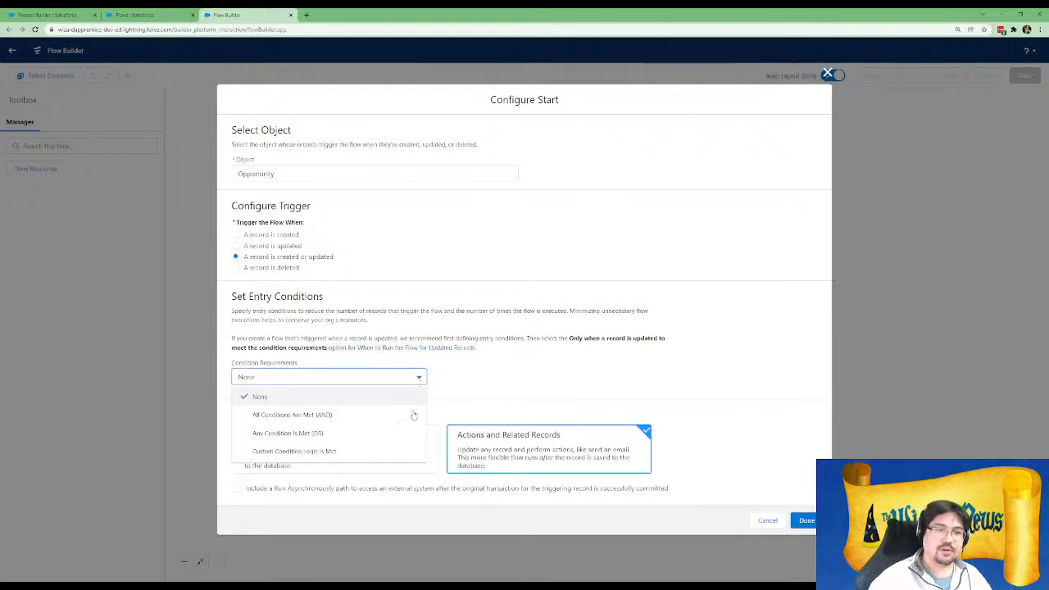
pyautogui.click(369, 415)
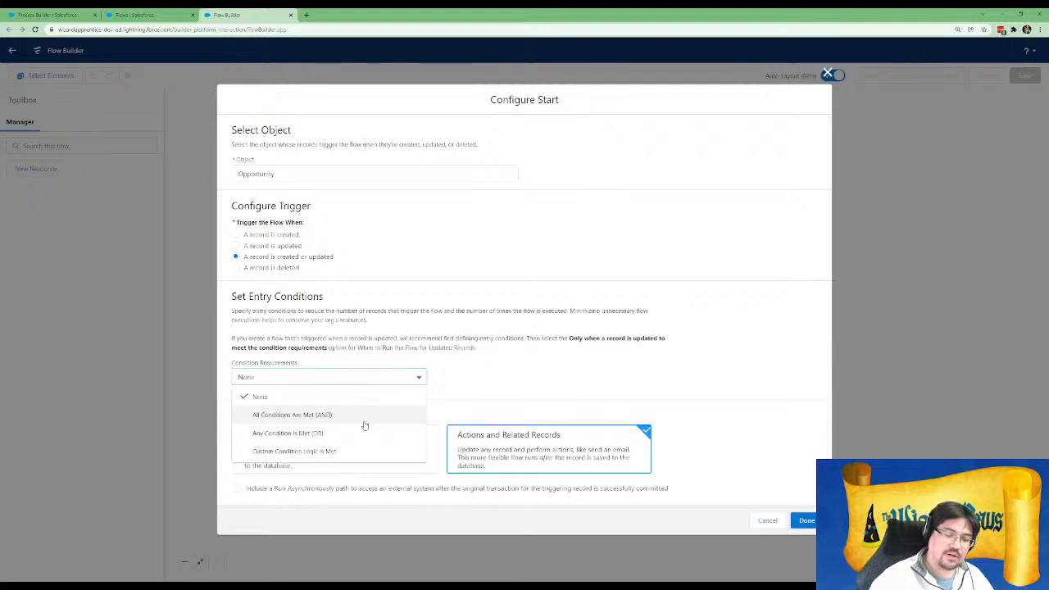
pyautogui.click(358, 399)
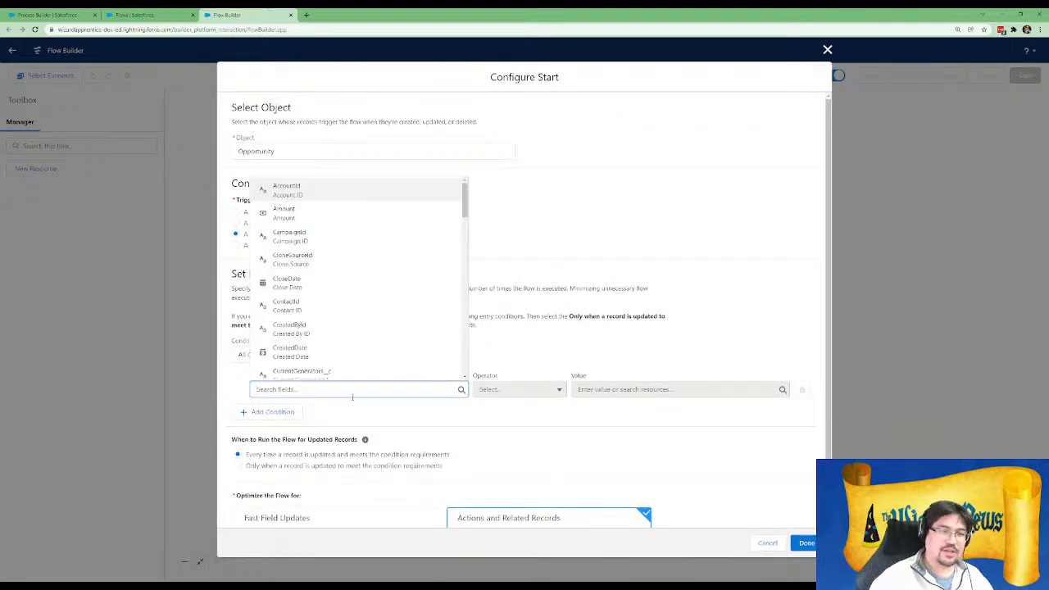
pyautogui.write('ds')
pyautogui.press('BackSpace')
pyautogui.press('BackSpace')
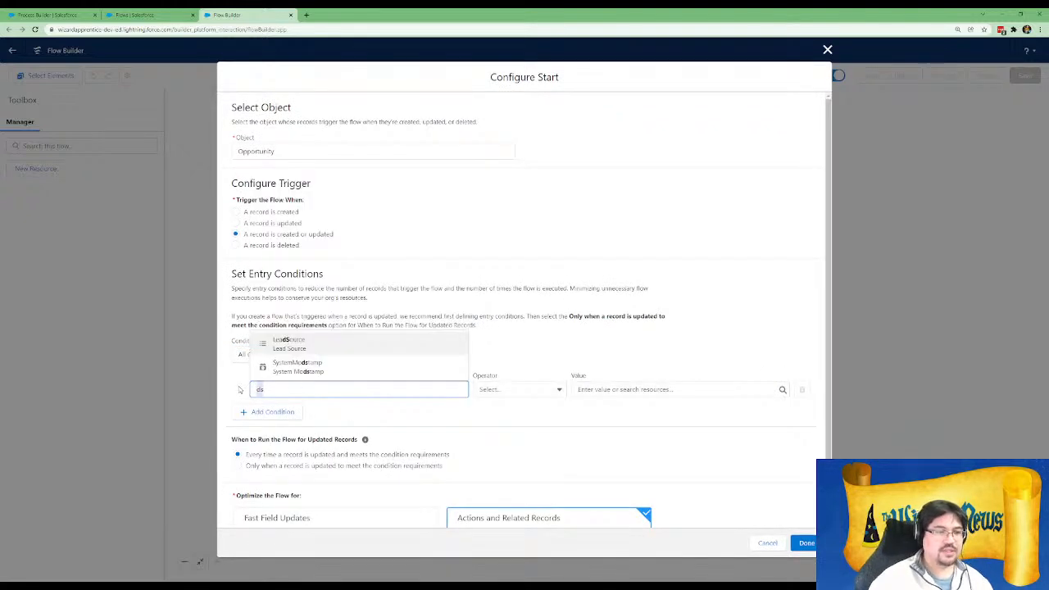
pyautogui.write('stage')
pyautogui.click(320, 366)
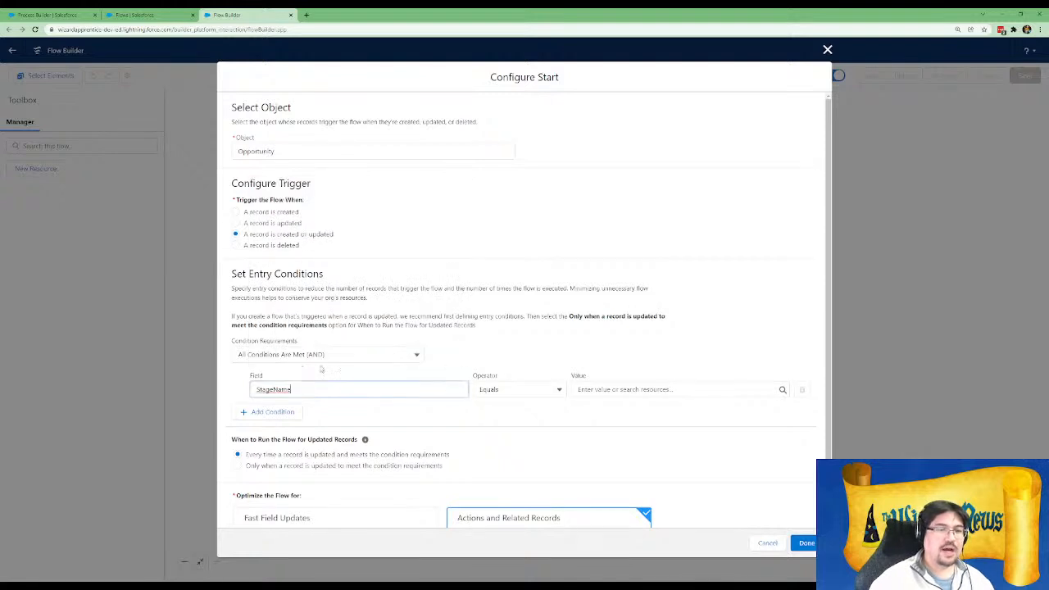
pyautogui.click(597, 392)
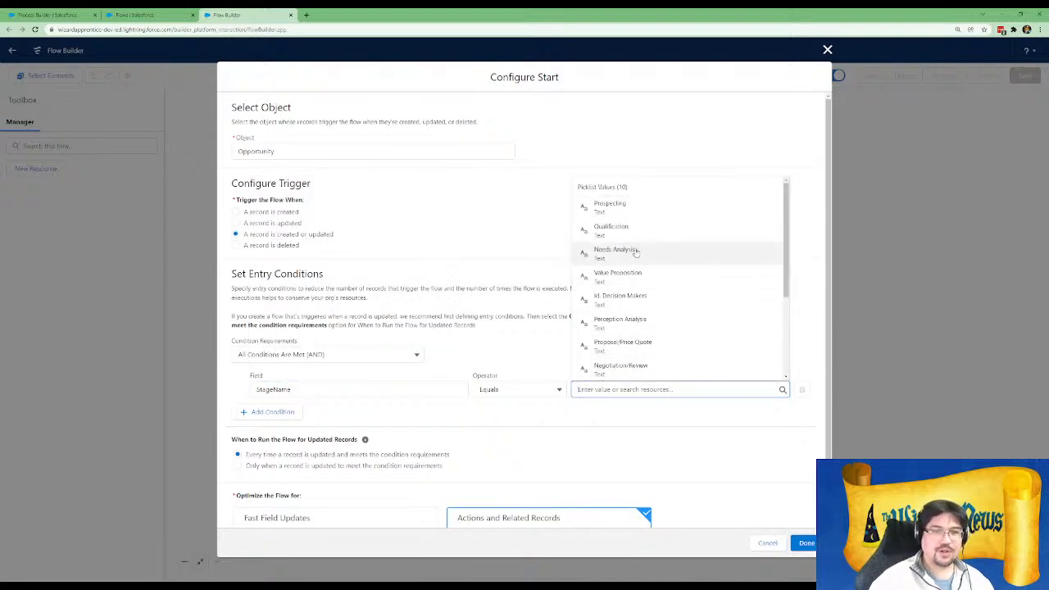
pyautogui.click(606, 228)
# Add a second entry condition, StageName Equals Needs Analysis
pyautogui.click(278, 412)
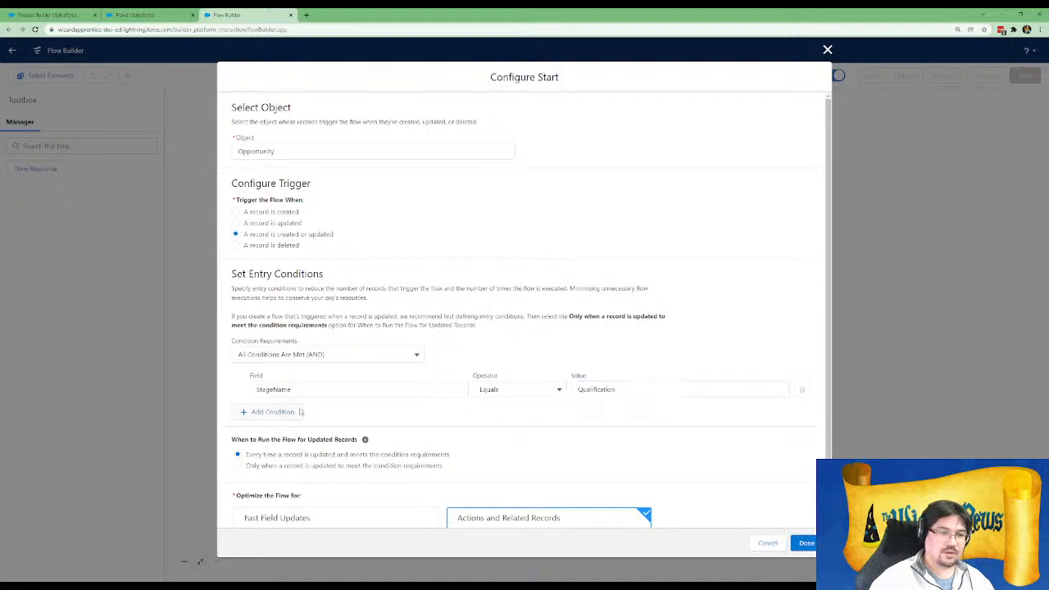
pyautogui.click(337, 421)
pyautogui.write('stage')
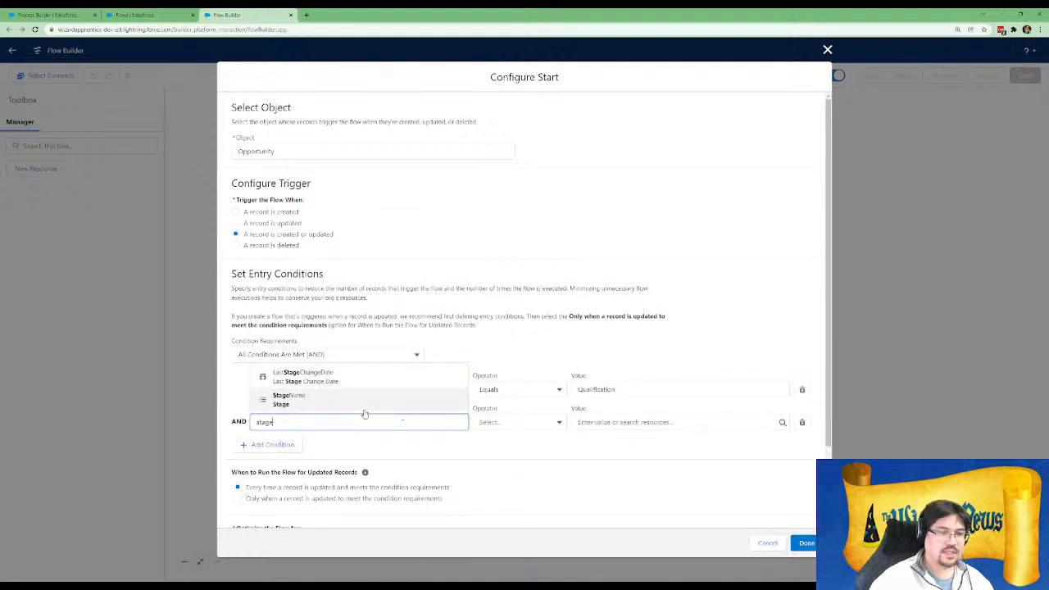
pyautogui.click(363, 399)
pyautogui.scroll(-1, 525, 369)
pyautogui.click(627, 329)
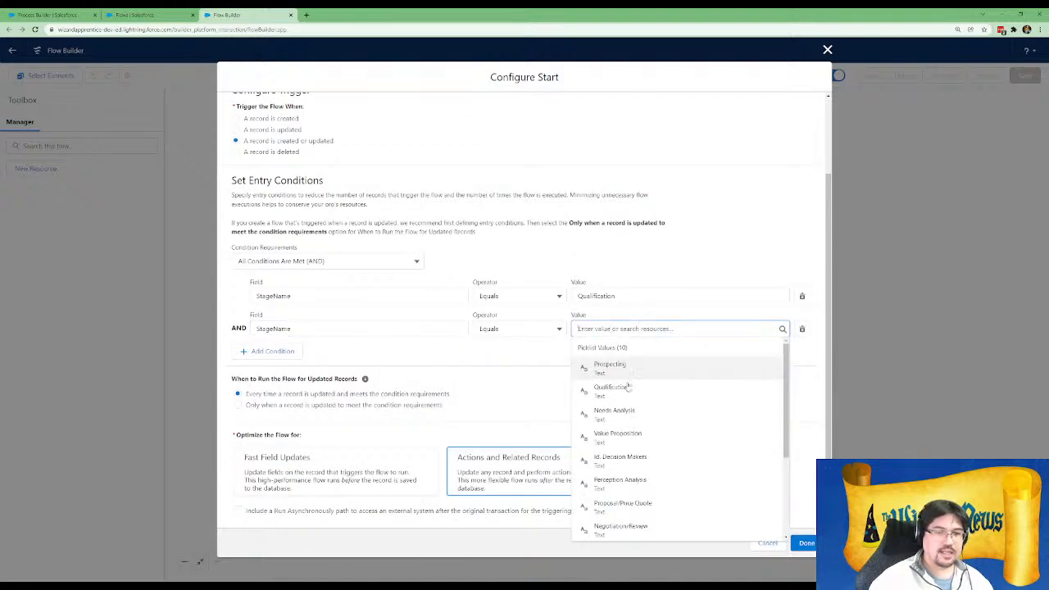
pyautogui.click(626, 418)
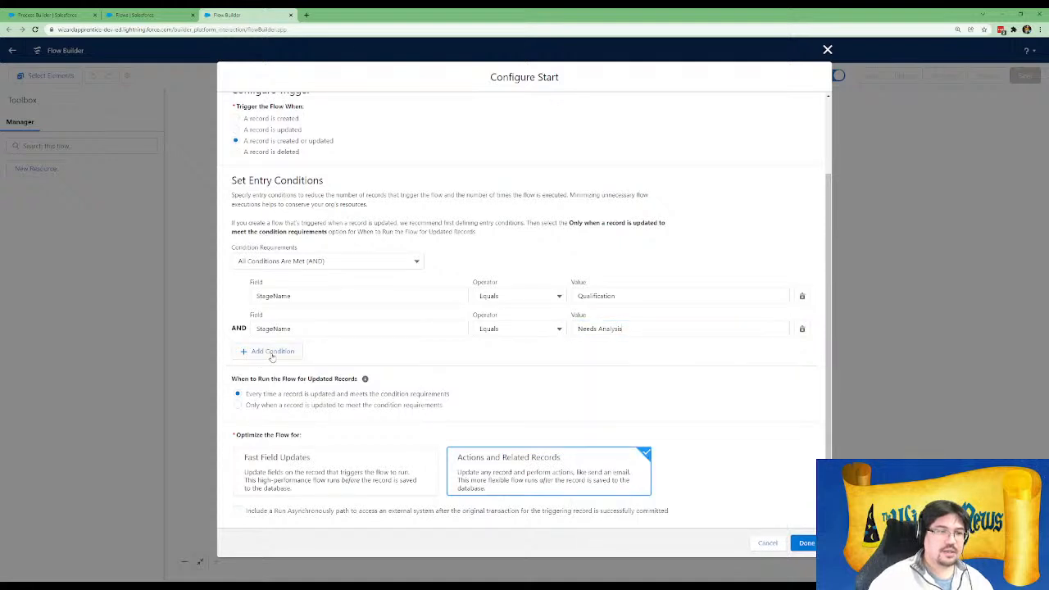
# Add a third entry condition, Discount__c Is Changed, with the True global constant as its value
pyautogui.click(271, 352)
pyautogui.click(329, 354)
pyautogui.write('cis')
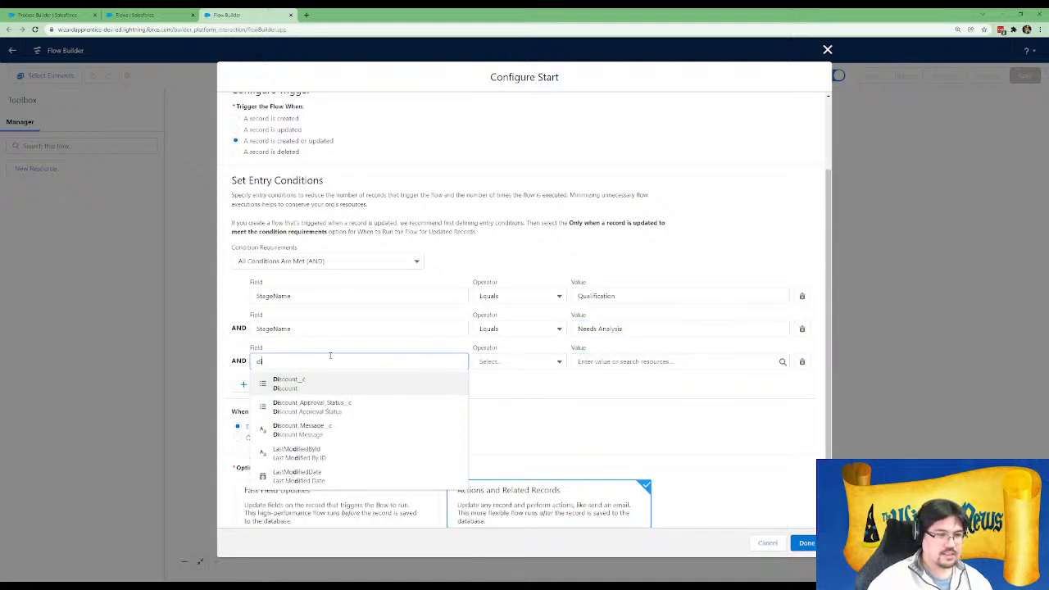
pyautogui.click(319, 384)
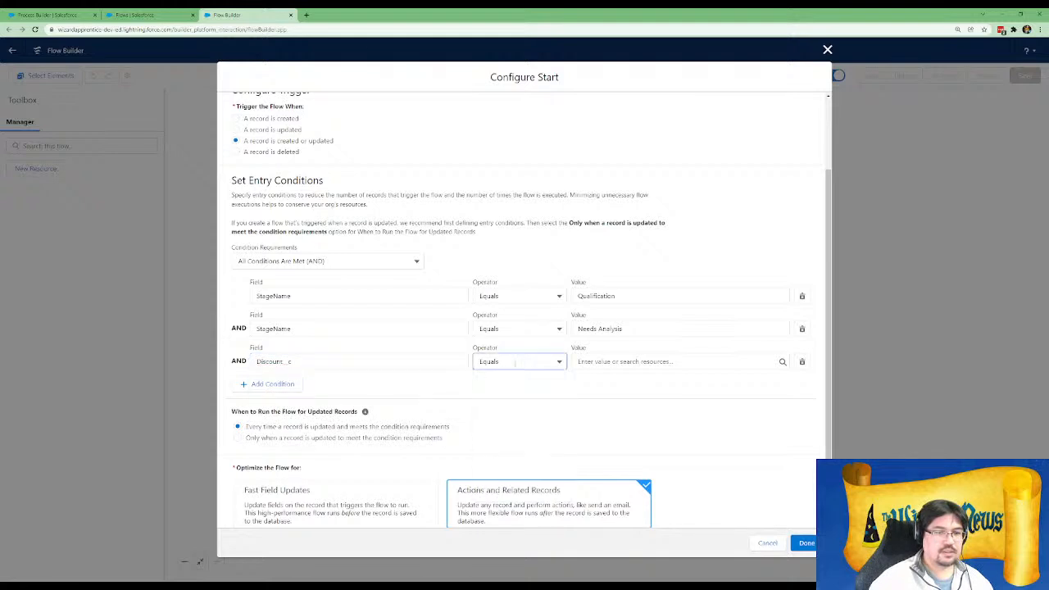
pyautogui.click(516, 361)
pyautogui.click(524, 492)
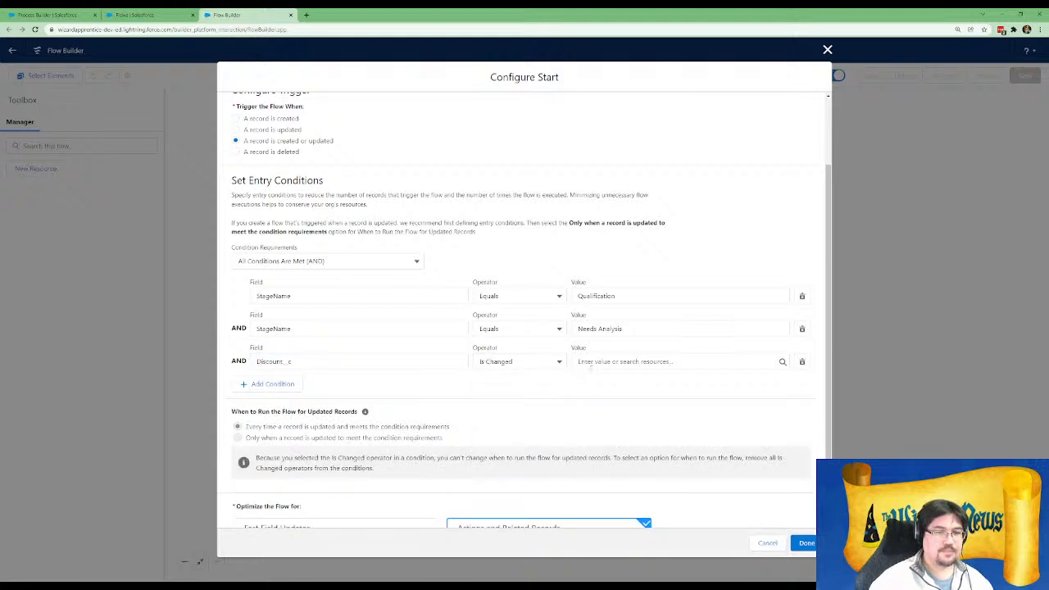
pyautogui.click(588, 365)
pyautogui.write('tr')
pyautogui.click(613, 402)
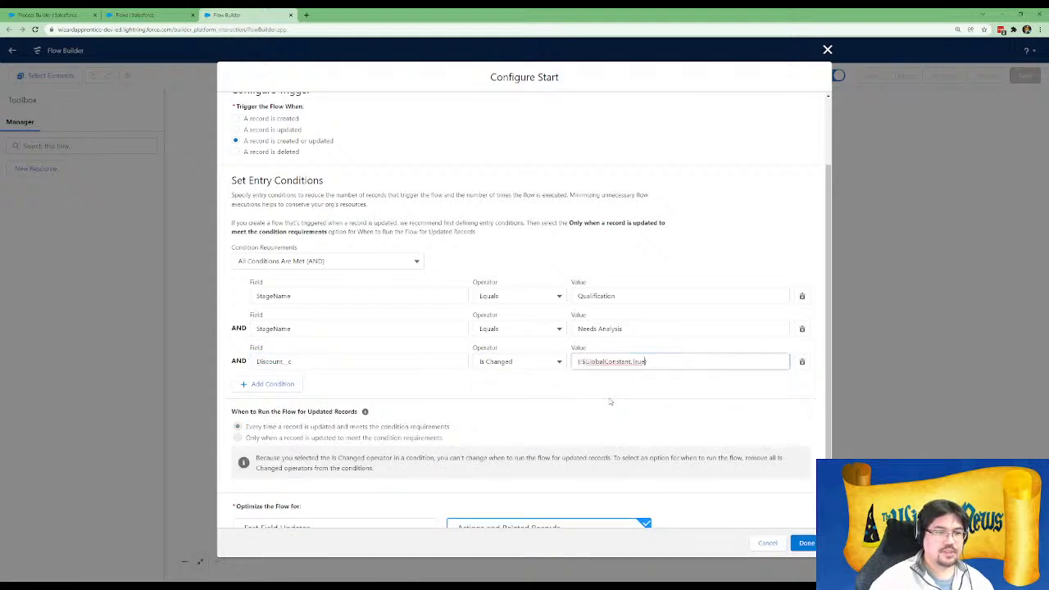
# Change the entry condition requirements to Any Condition Is Met (OR)
pyautogui.click(462, 400)
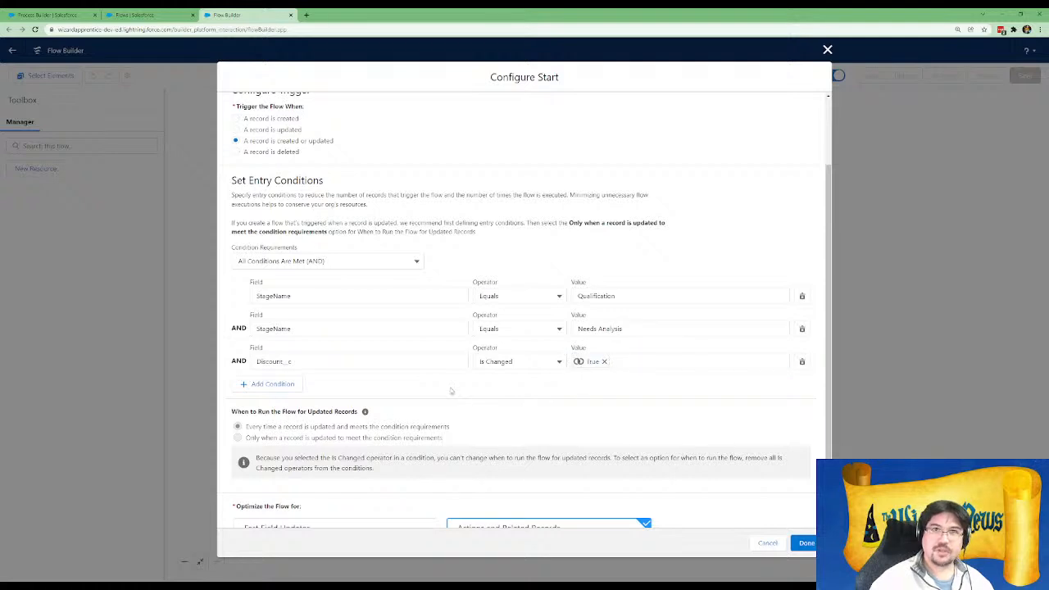
pyautogui.click(316, 266)
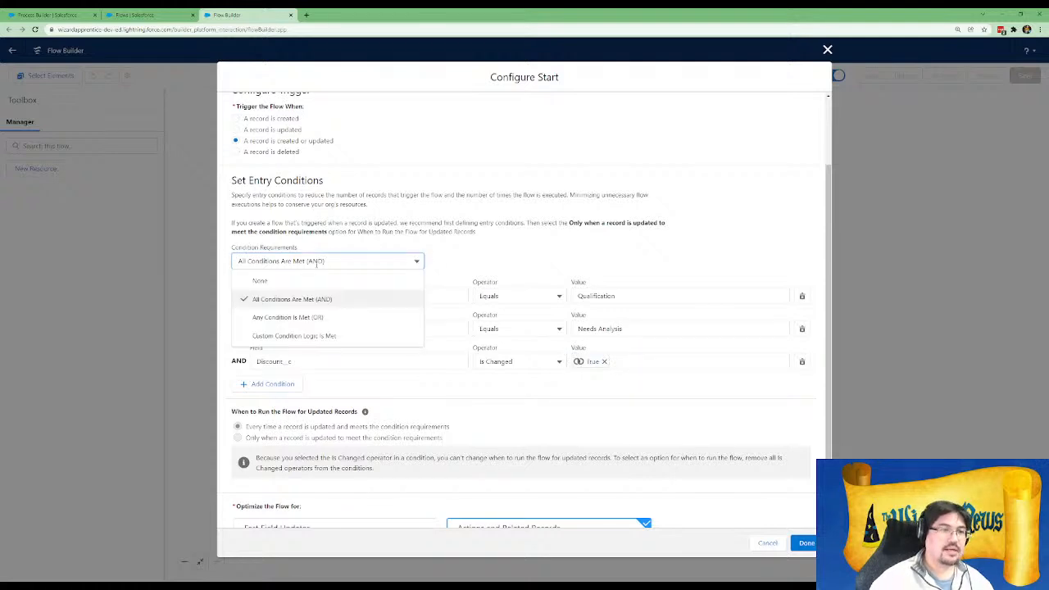
pyautogui.click(305, 320)
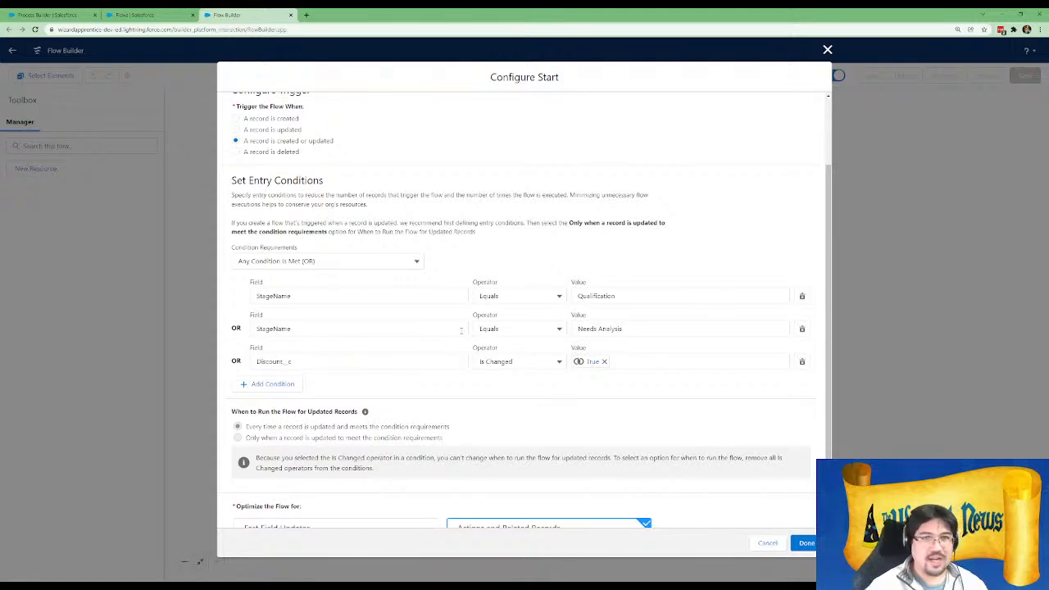
# Examine the options for when to run the flow for updated records against the three entry conditions
pyautogui.scroll(-2, 420, 344)
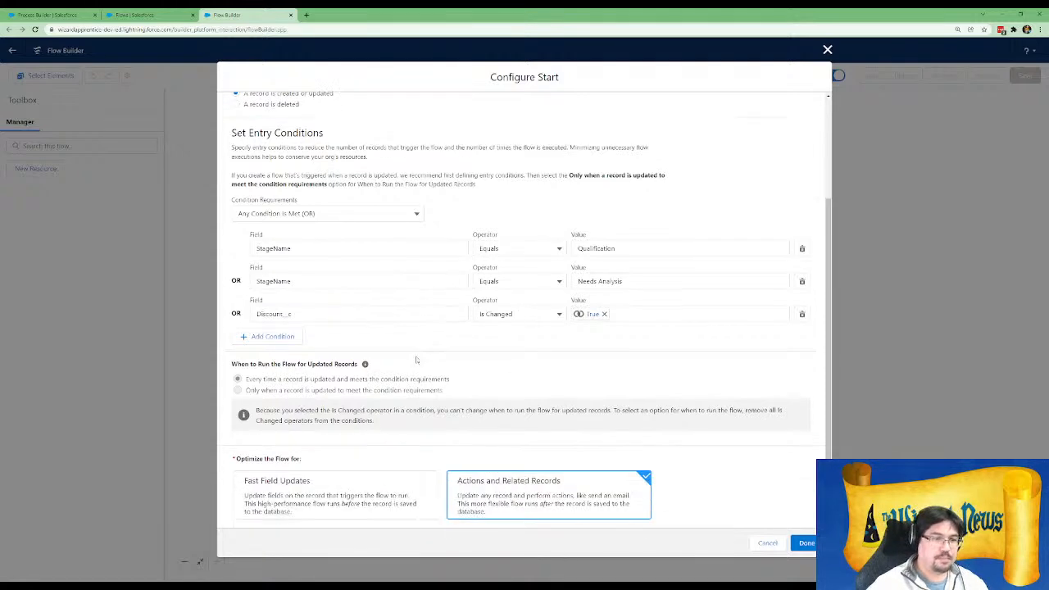
pyautogui.tripleClick(246, 357)
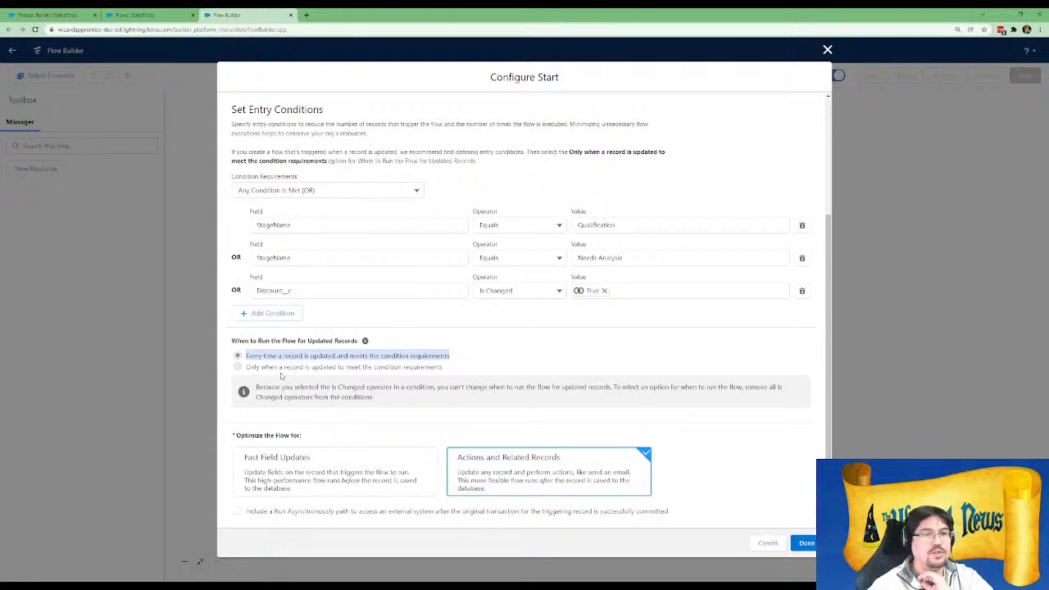
pyautogui.click(281, 374)
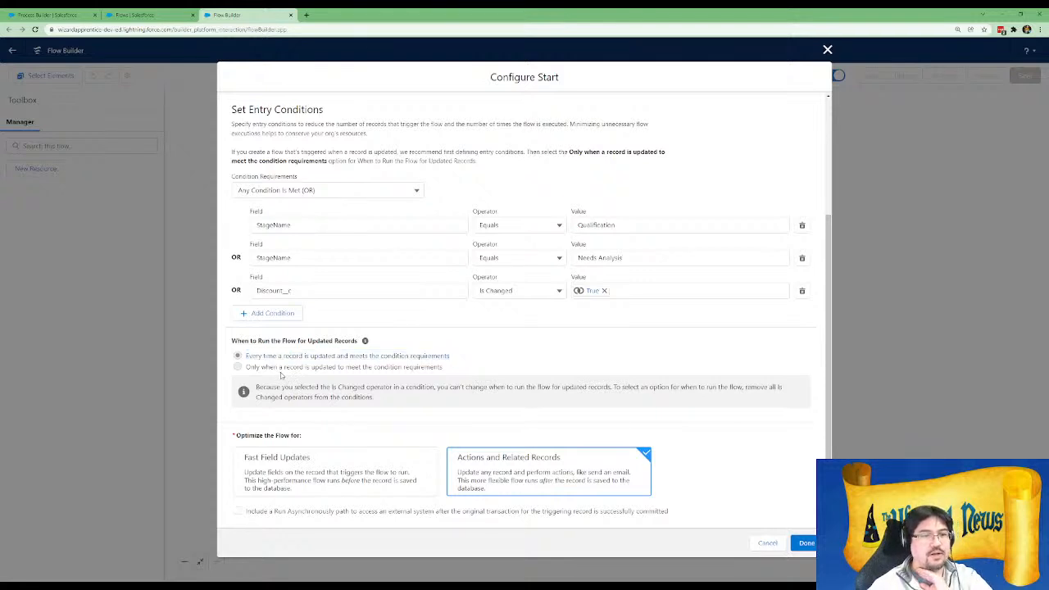
pyautogui.doubleClick(422, 369)
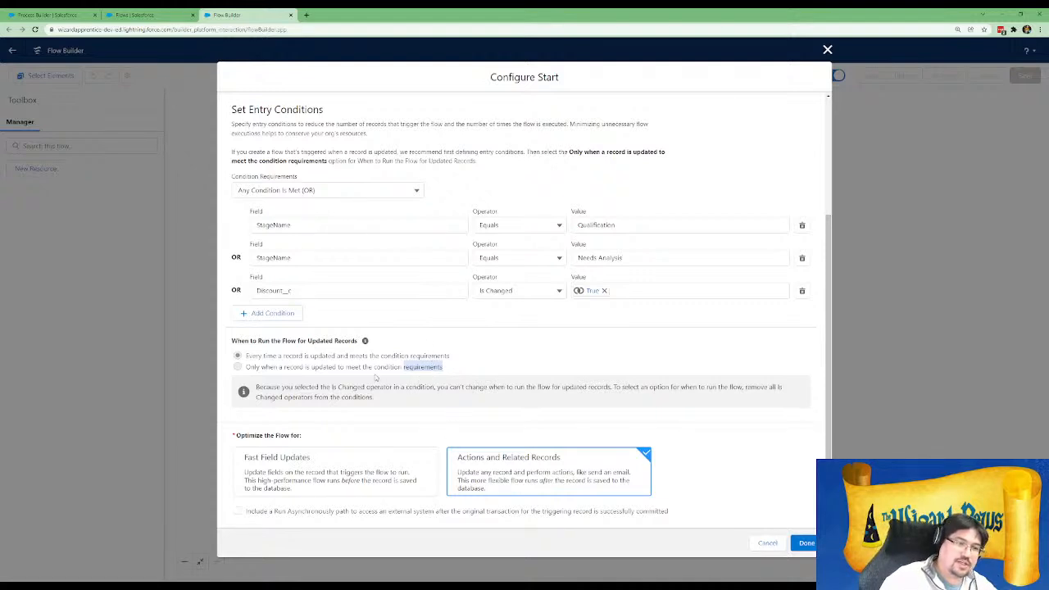
pyautogui.moveTo(248, 356); pyautogui.dragTo(427, 357)
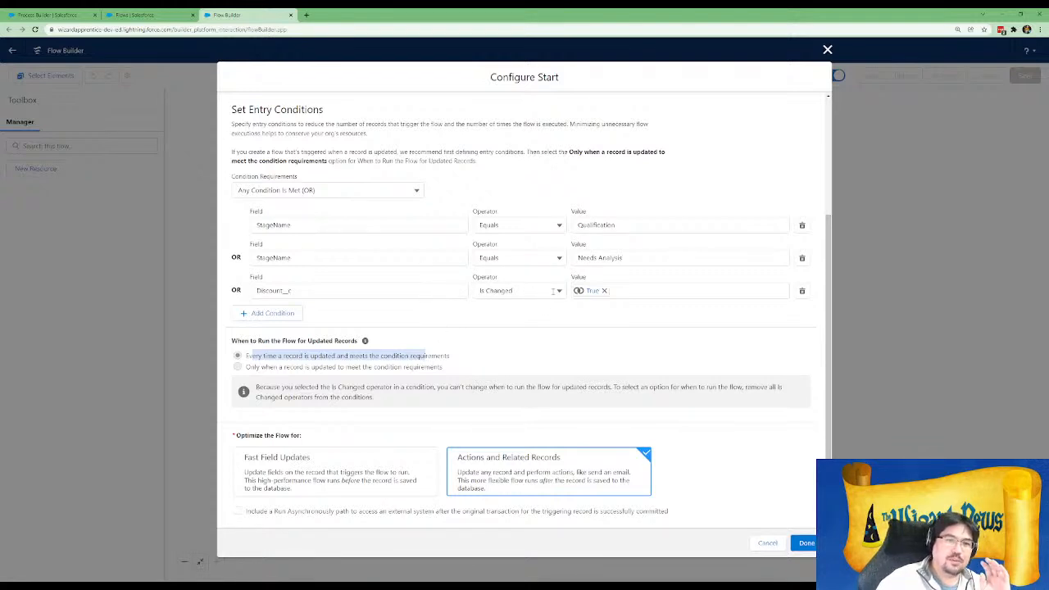
pyautogui.moveTo(627, 255); pyautogui.dragTo(561, 260)
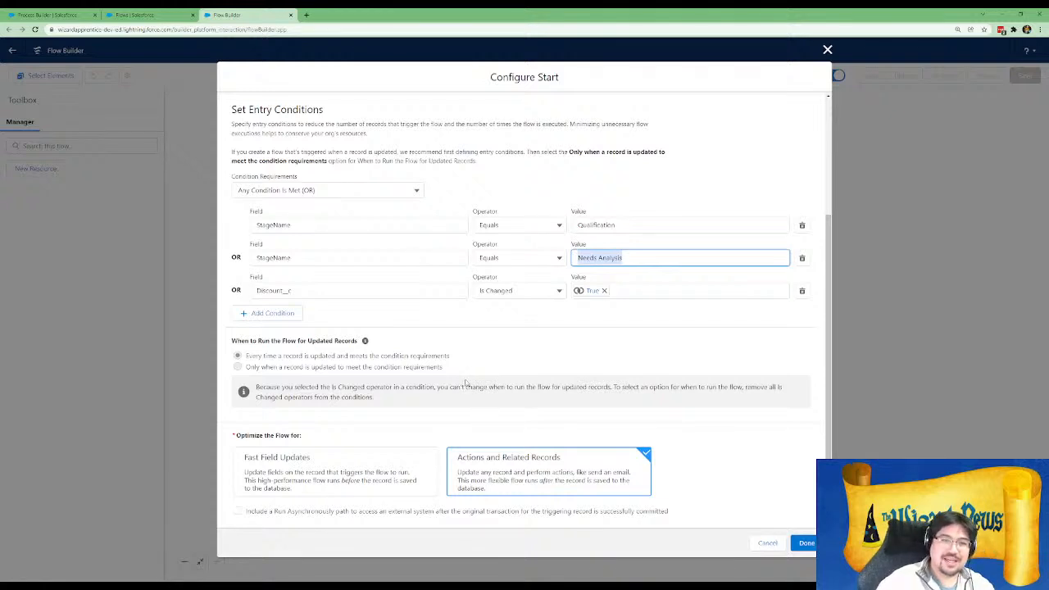
# Remove the Discount__c Is Changed entry condition and finish the start configuration
pyautogui.click(799, 296)
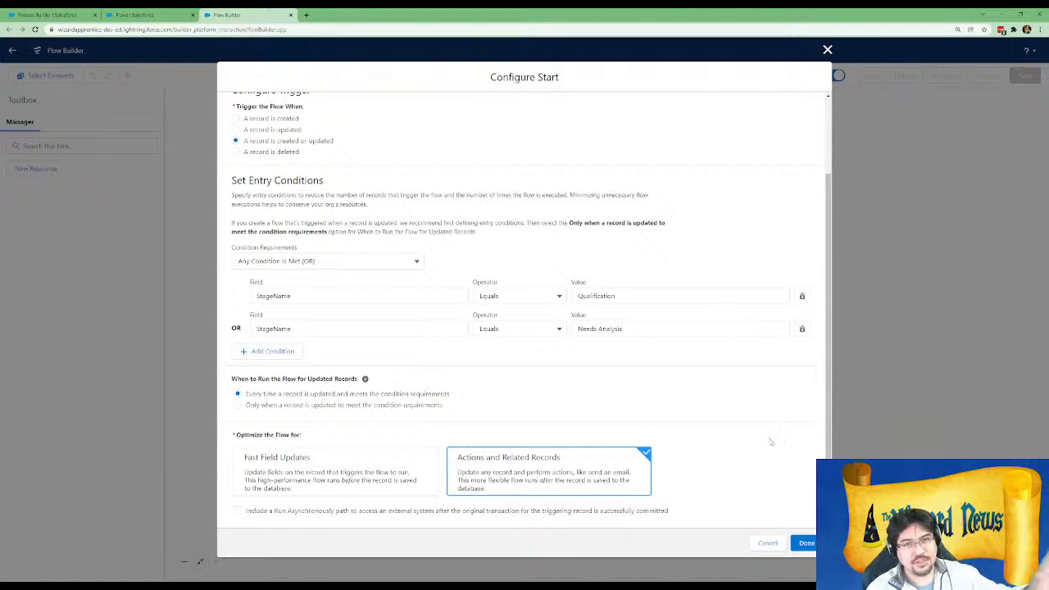
pyautogui.click(807, 544)
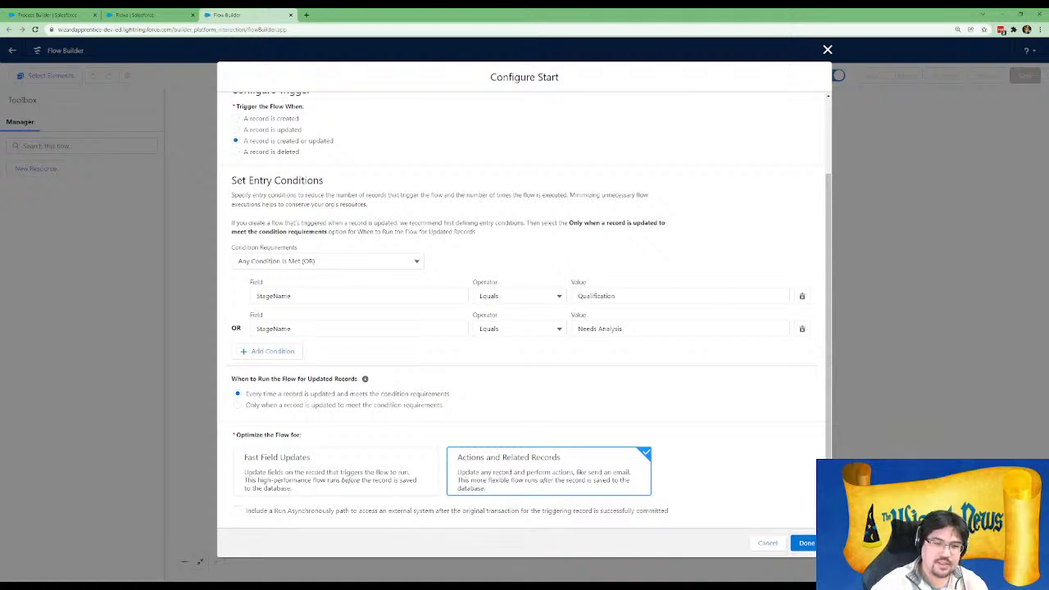
pyautogui.click(807, 542)
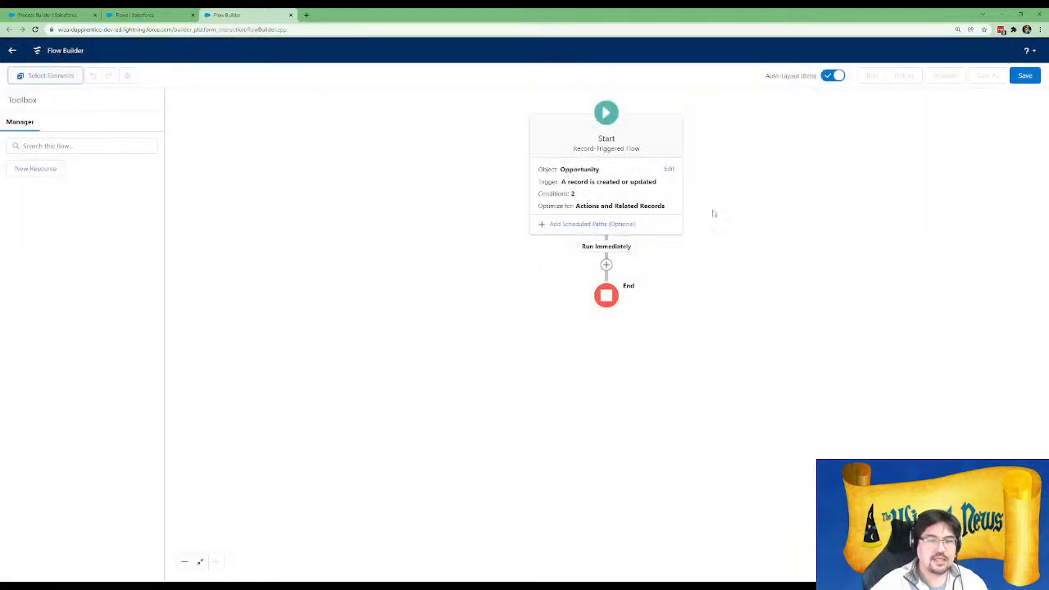
# Add a Decision element to the immediate path, labelled Stage Value with the description "outcomes by stage"
pyautogui.click(606, 264)
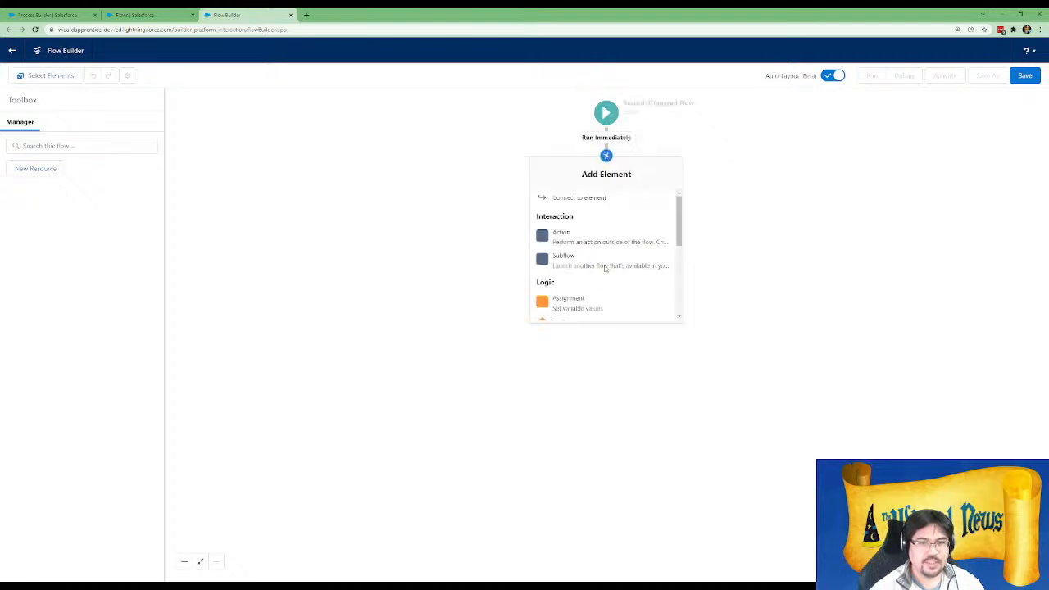
pyautogui.scroll(-2, 614, 278)
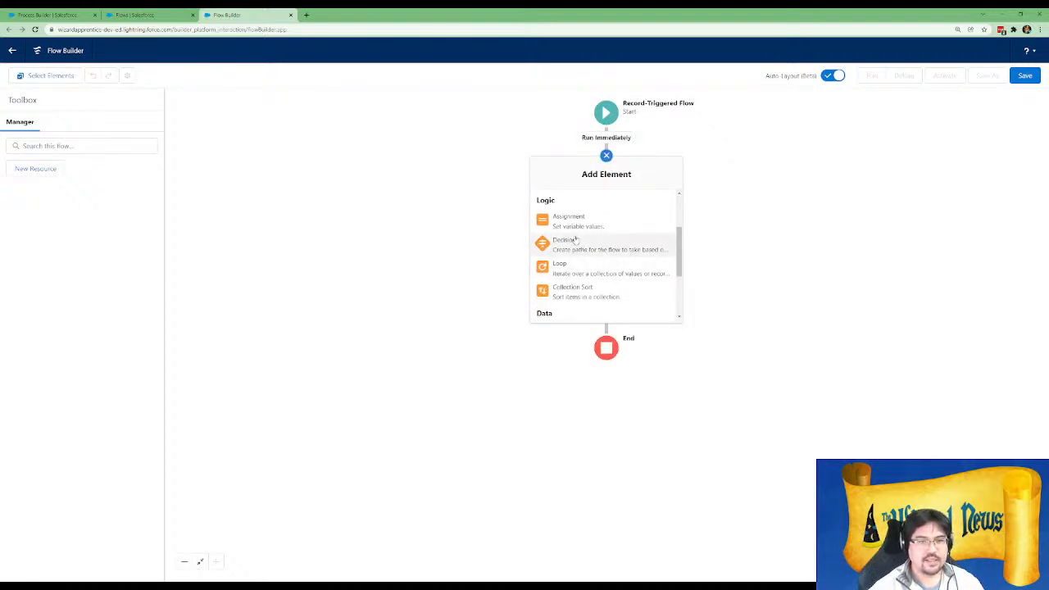
pyautogui.click(573, 242)
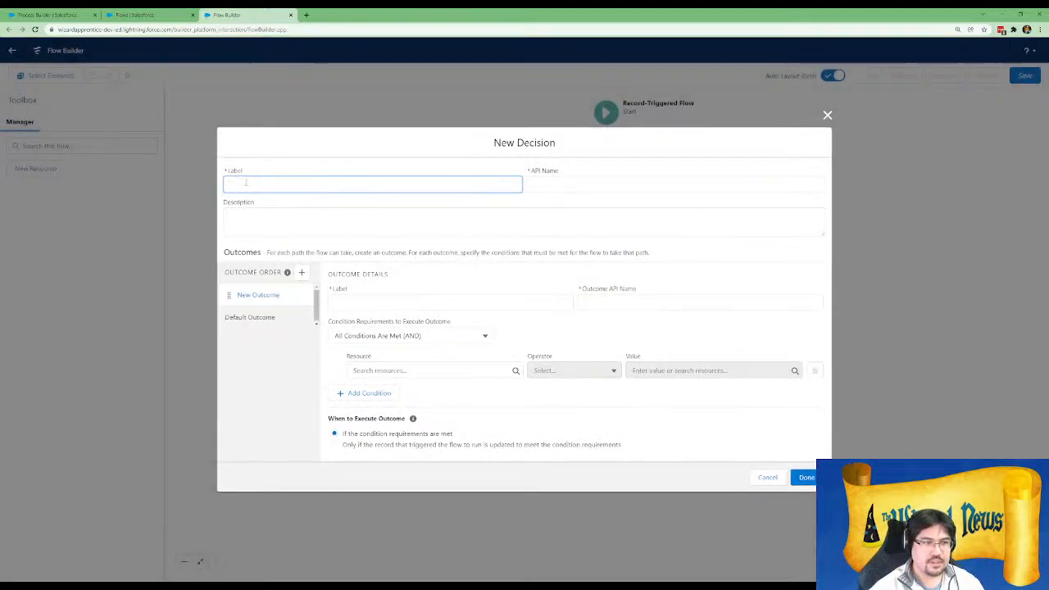
pyautogui.write('Stage Value')
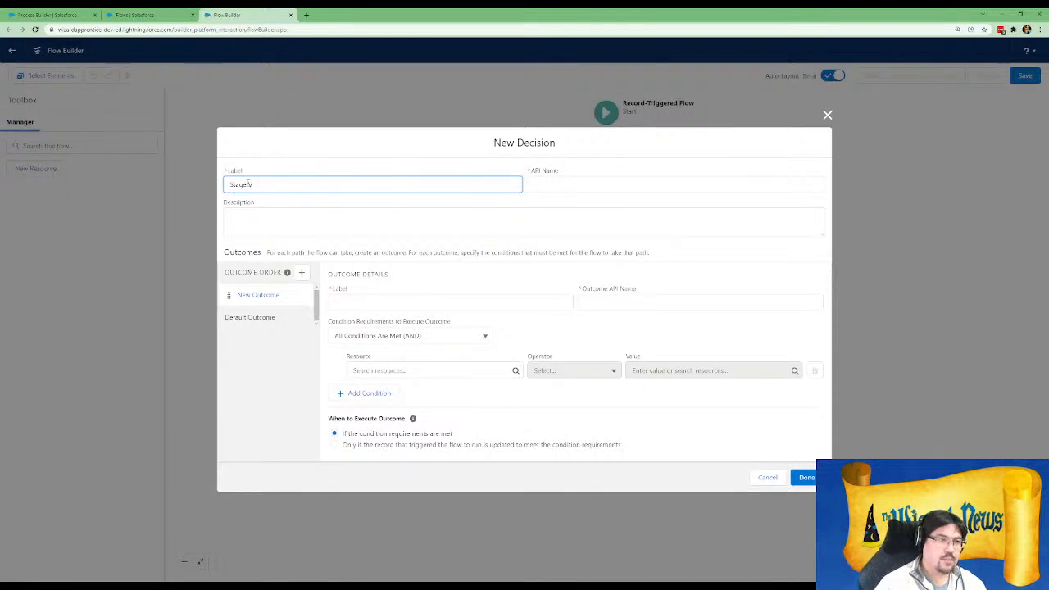
pyautogui.press('Tab')
pyautogui.press('Tab')
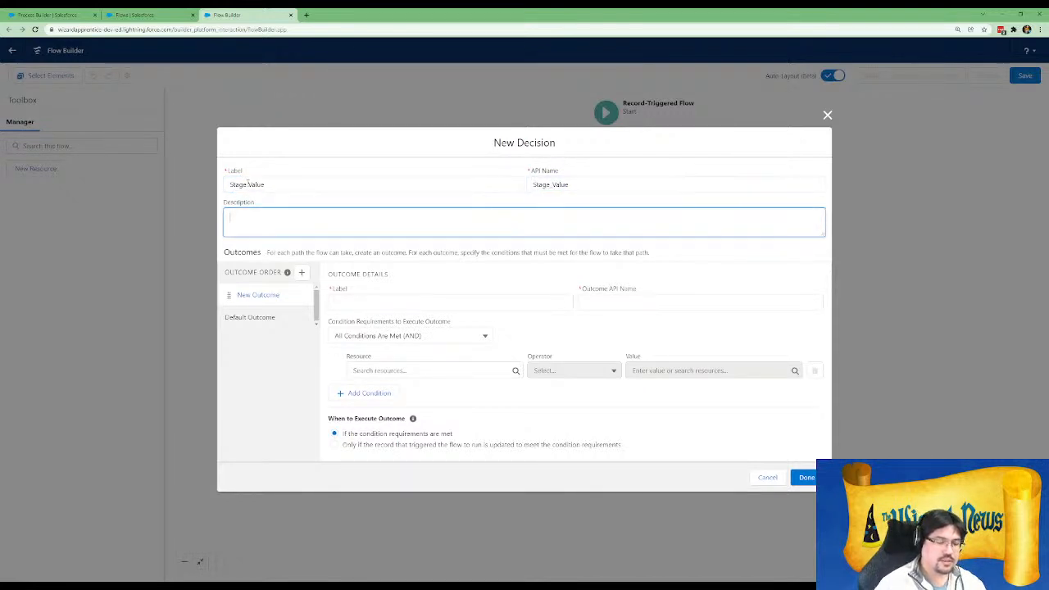
pyautogui.write('outcomes by stage')
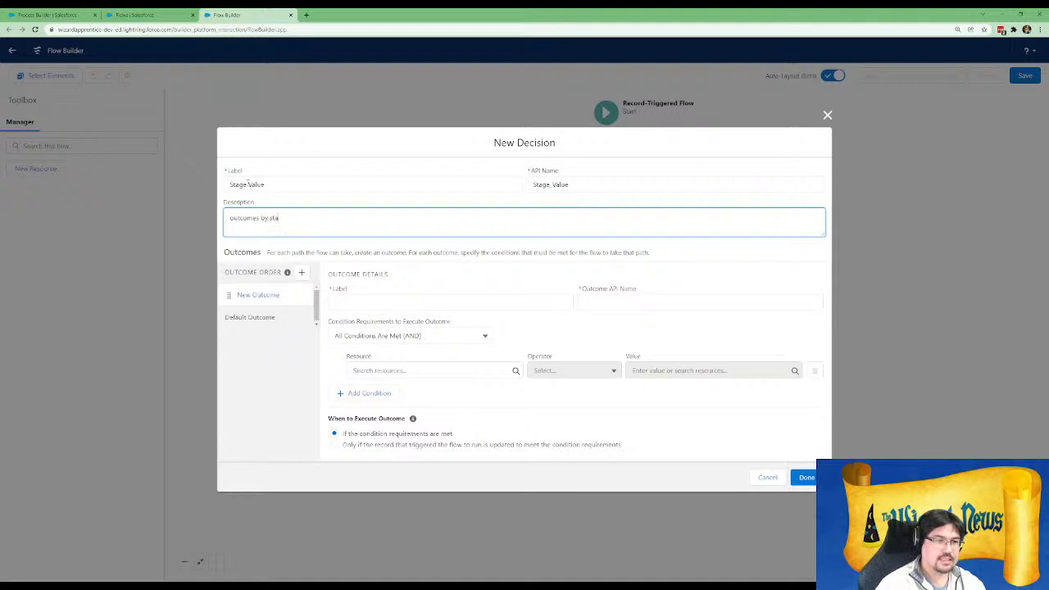
# Label the decision's first outcome Qualification
pyautogui.click(485, 302)
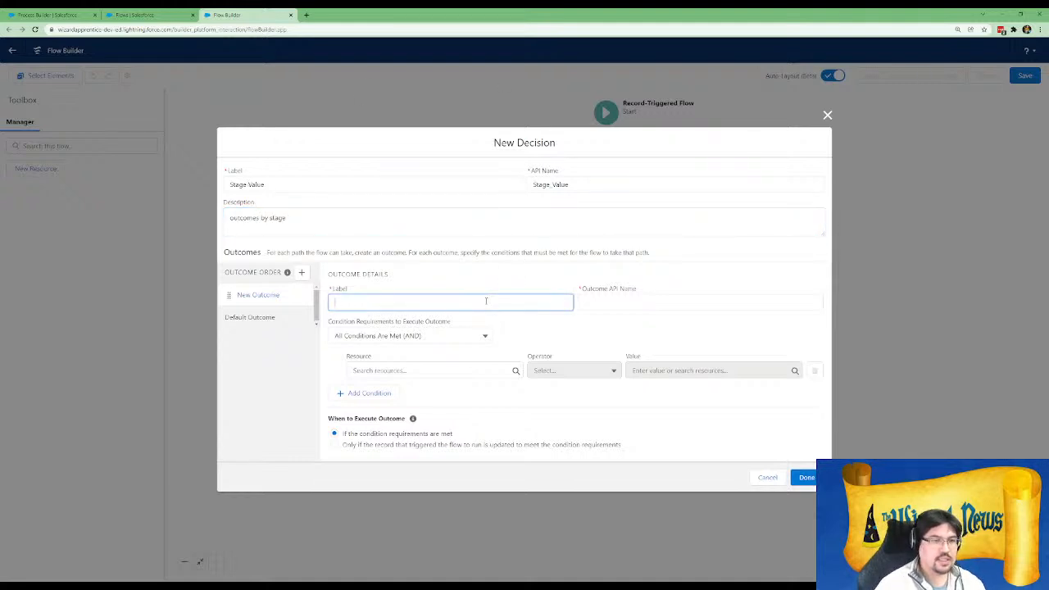
pyautogui.write('ation')
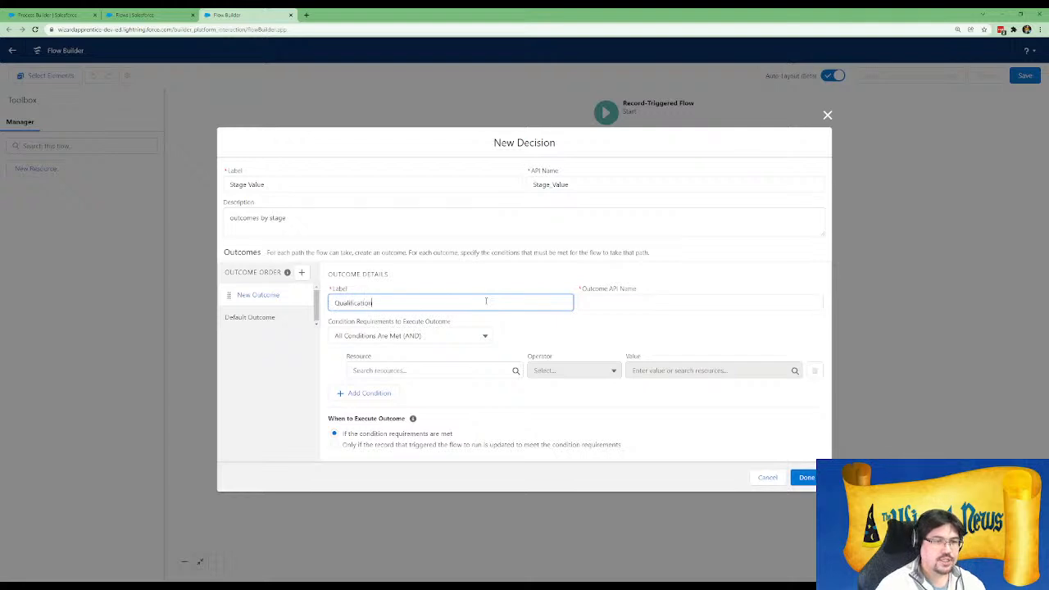
pyautogui.press('Tab')
# Set the Qualification outcome's condition to $Record > Stage Equals Qualification
pyautogui.click(482, 375)
pyautogui.write('stage')
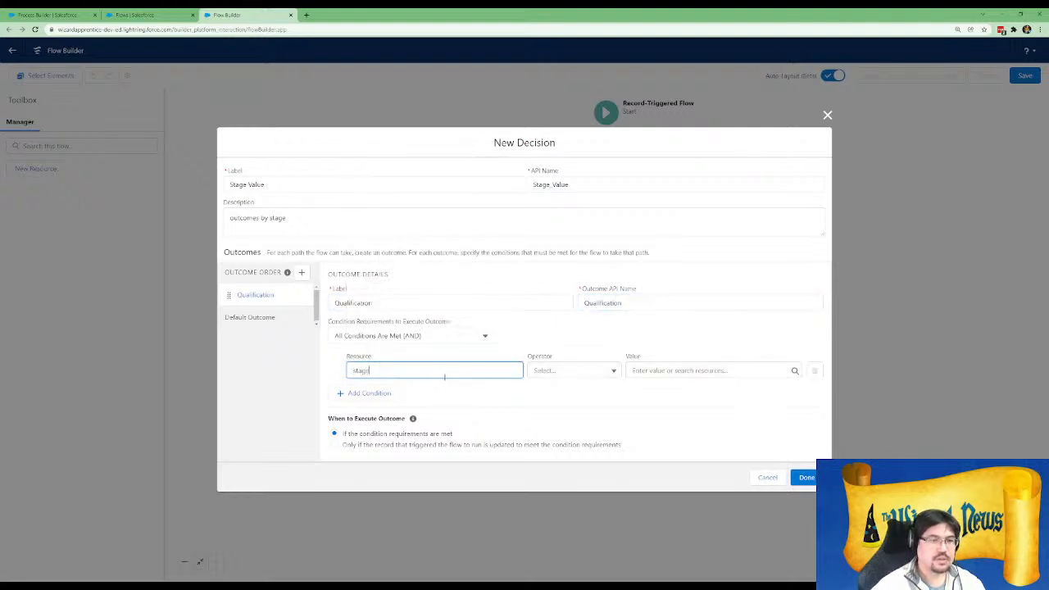
pyautogui.moveTo(438, 380); pyautogui.dragTo(301, 373)
pyautogui.doubleClick(361, 365)
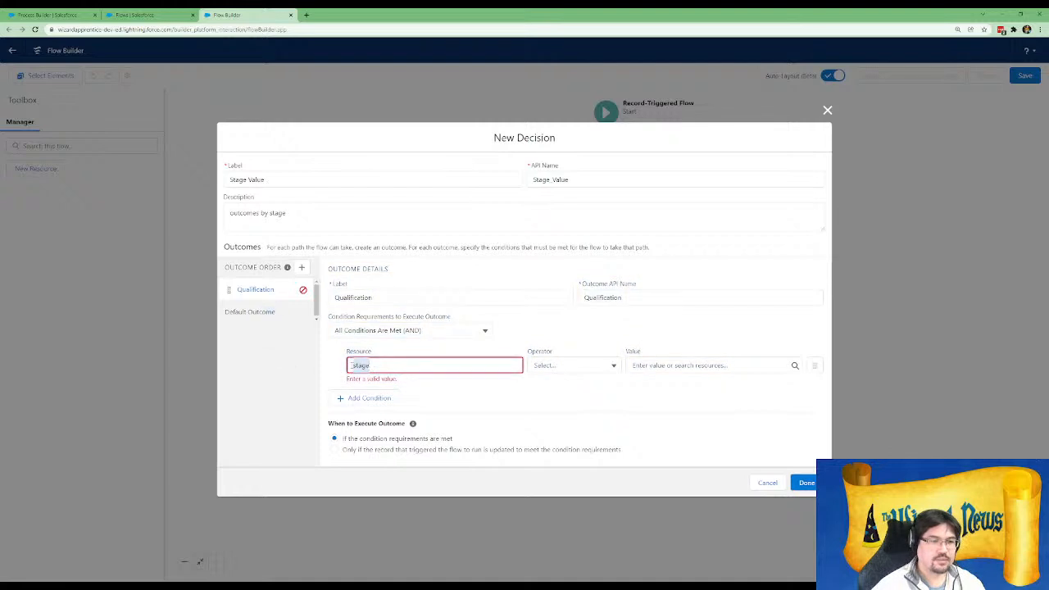
pyautogui.write('rec')
pyautogui.click(382, 402)
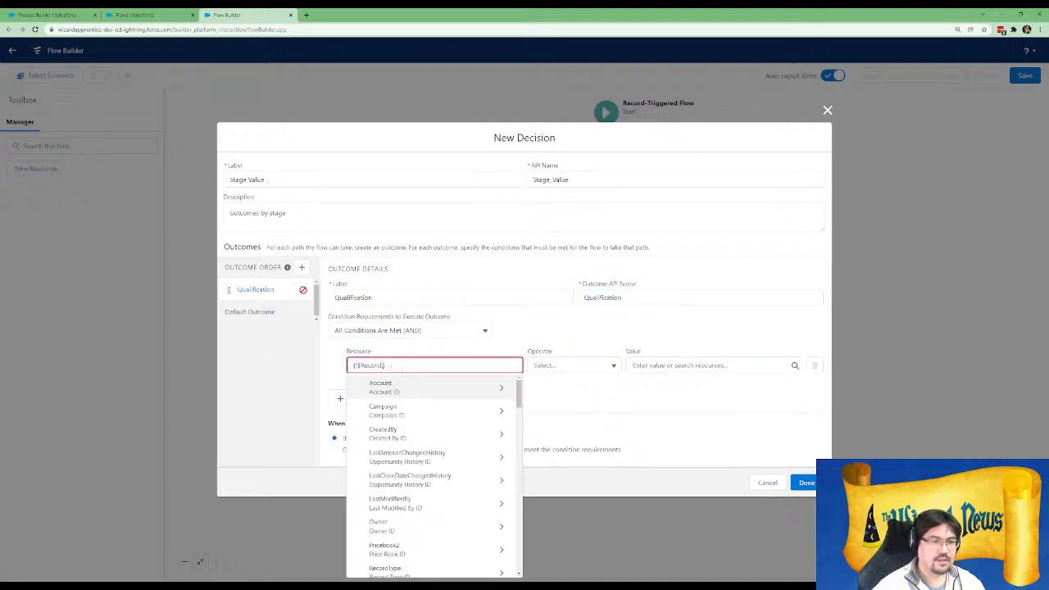
pyautogui.write('stage')
pyautogui.click(420, 406)
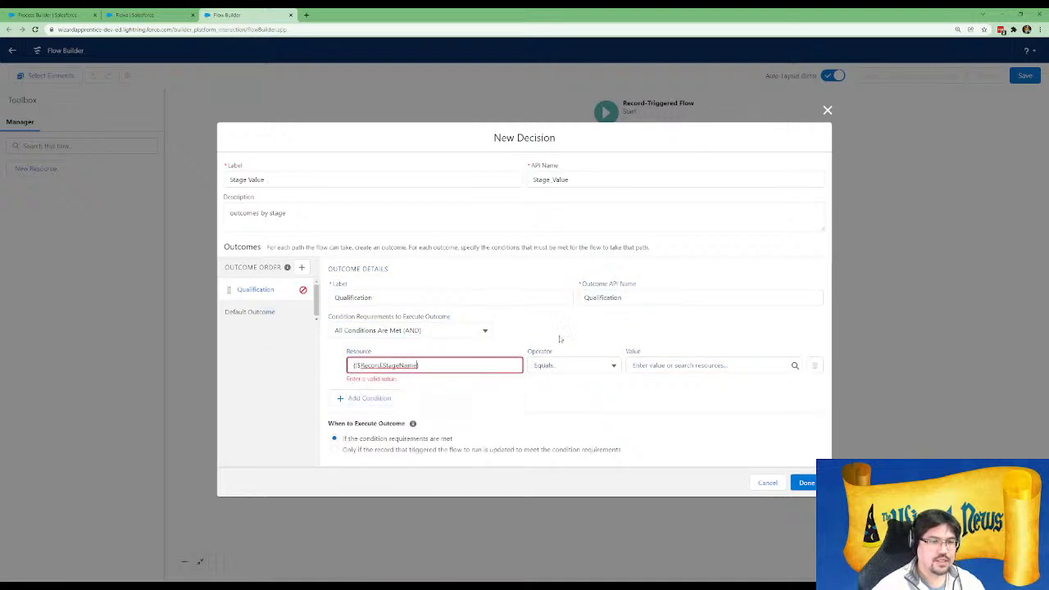
pyautogui.click(651, 365)
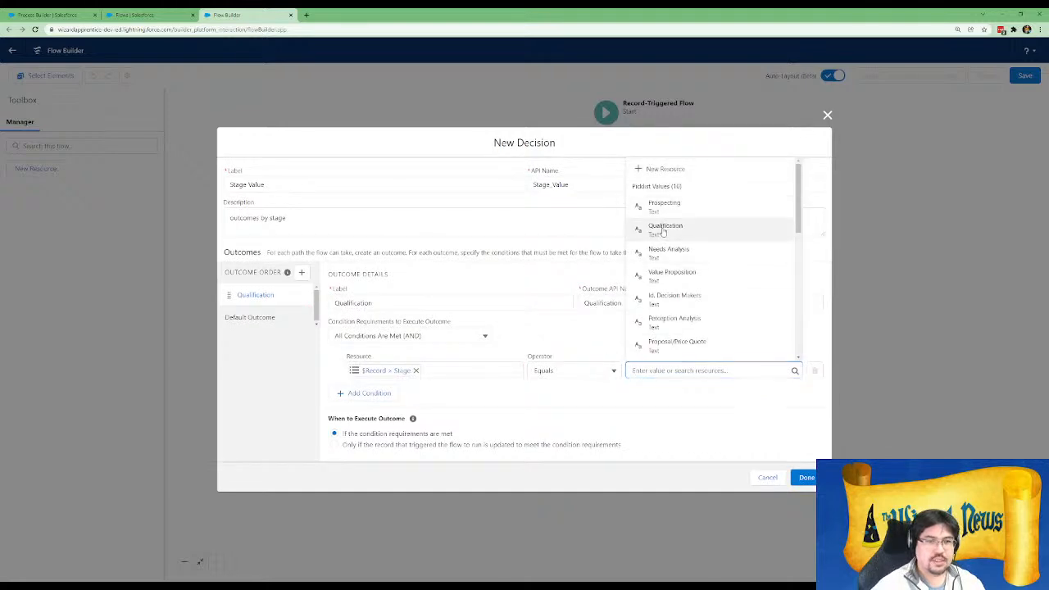
pyautogui.click(663, 231)
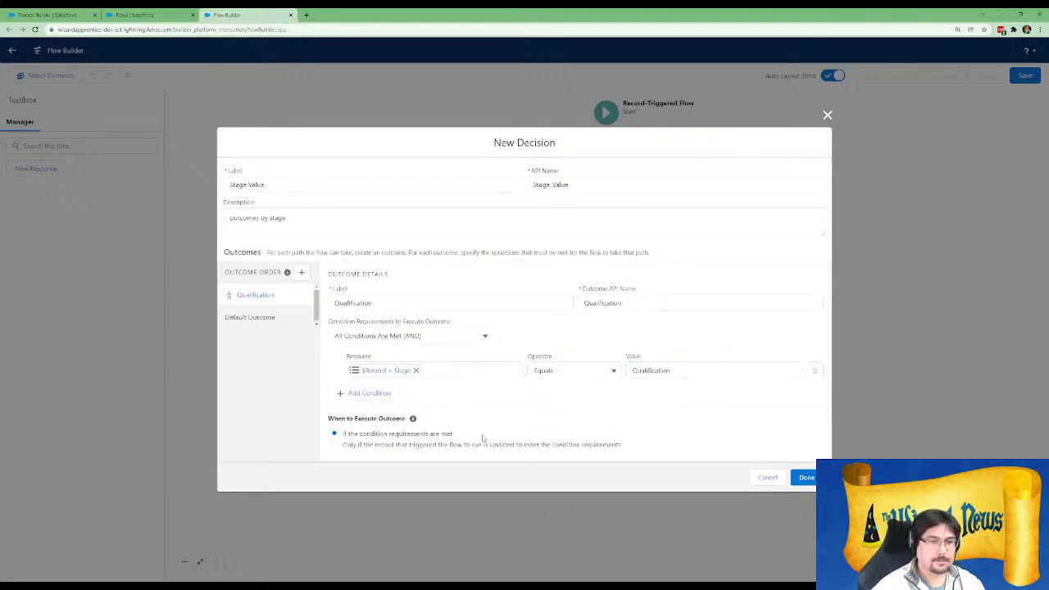
# Add a second outcome to the decision and label it Needs Analysis
pyautogui.click(302, 272)
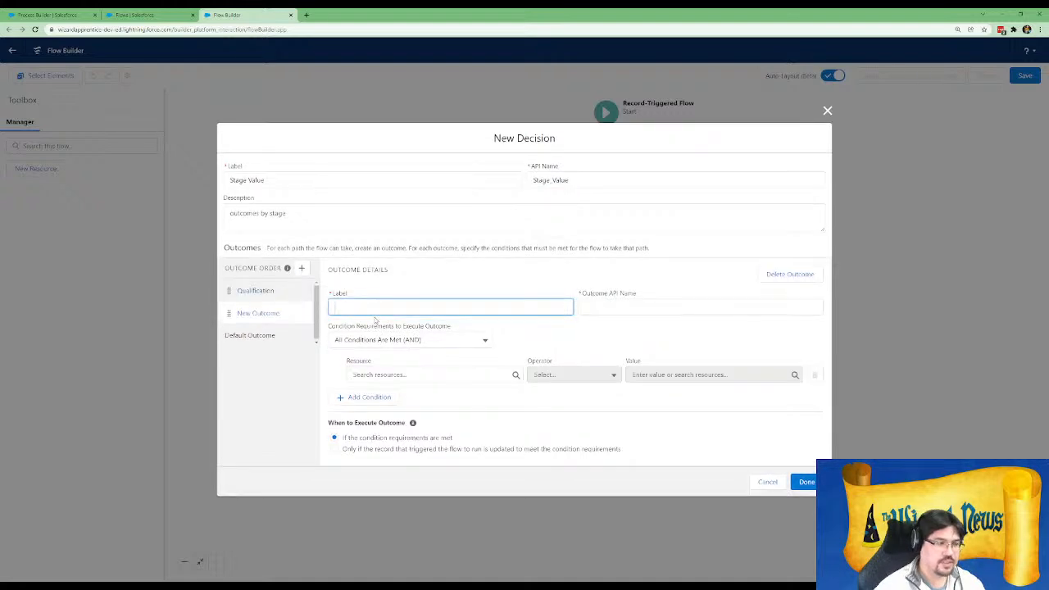
pyautogui.write('Needs An')
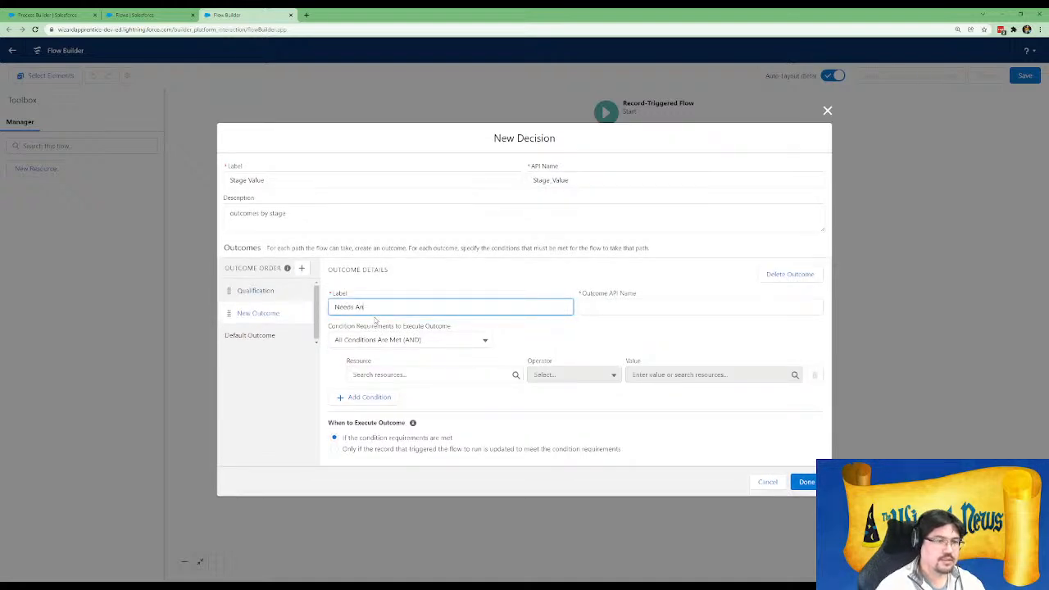
pyautogui.write('alysis')
pyautogui.press('Tab')
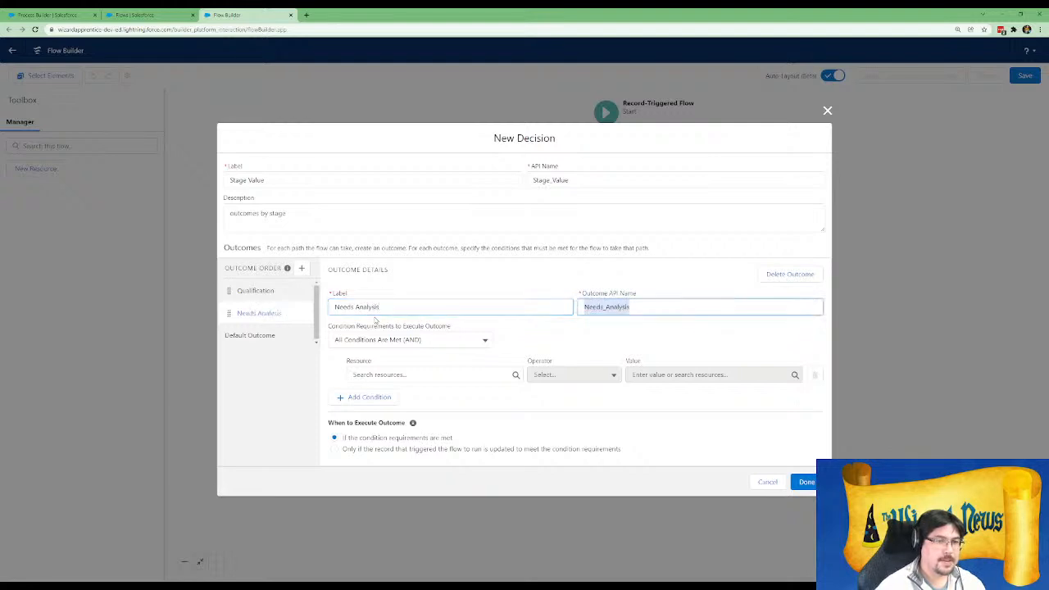
# Set the Needs Analysis outcome's condition to $Record > Stage Equals Needs Analysis
pyautogui.click(377, 375)
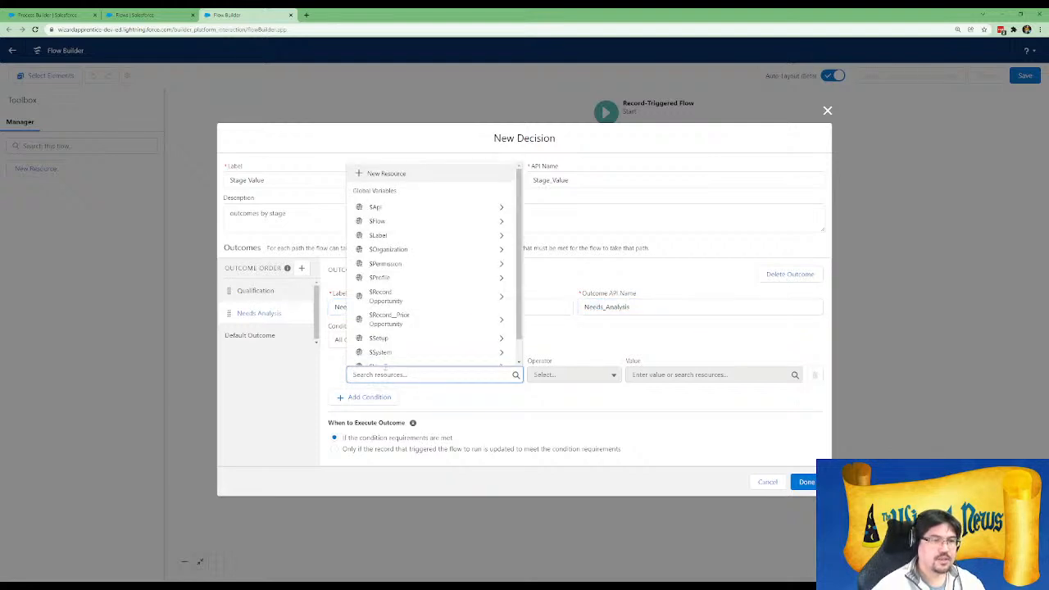
pyautogui.write('re')
pyautogui.click(408, 333)
pyautogui.write('stage')
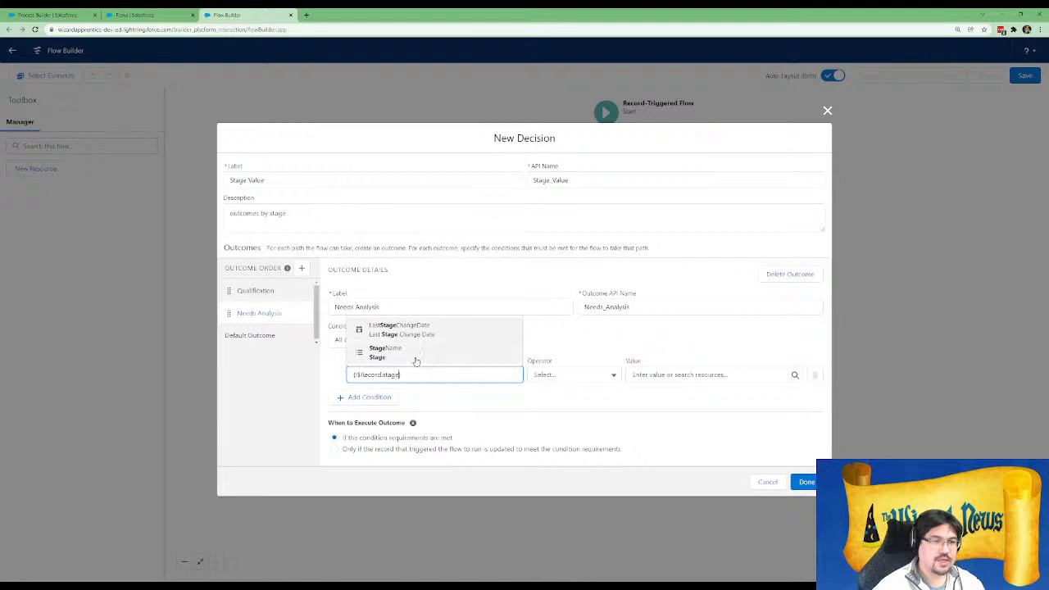
pyautogui.click(416, 358)
pyautogui.click(665, 374)
pyautogui.write('needs')
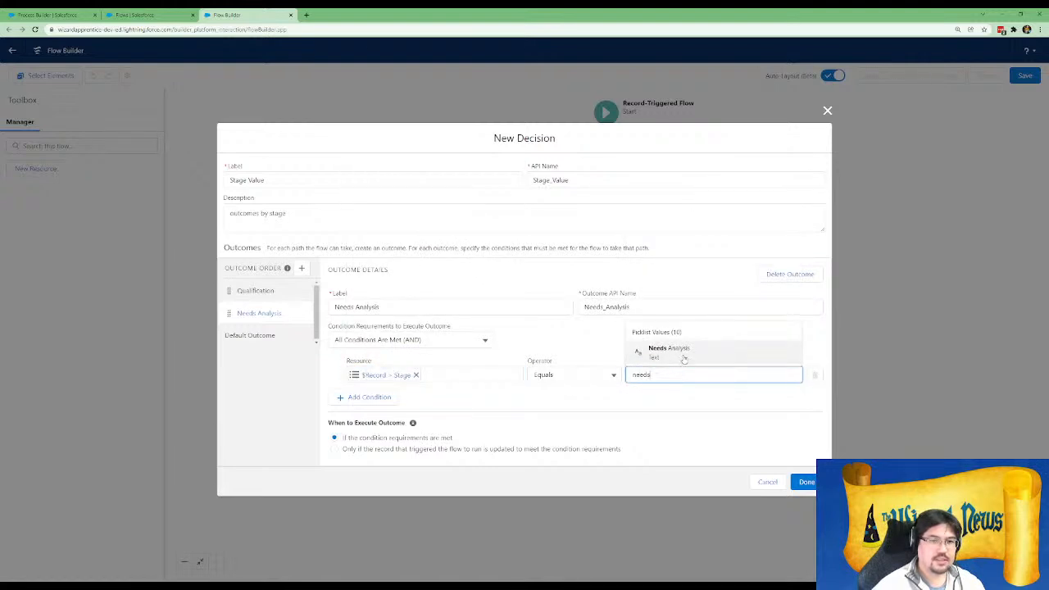
pyautogui.click(685, 359)
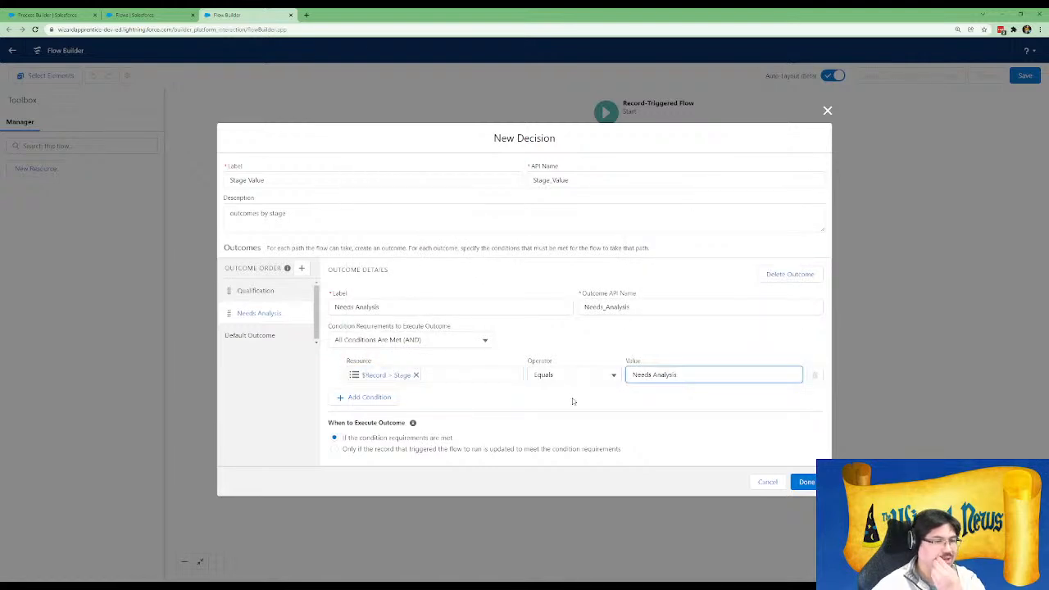
# Rename the decision's default outcome as Everything Else
pyautogui.click(268, 343)
pyautogui.press('Tab')
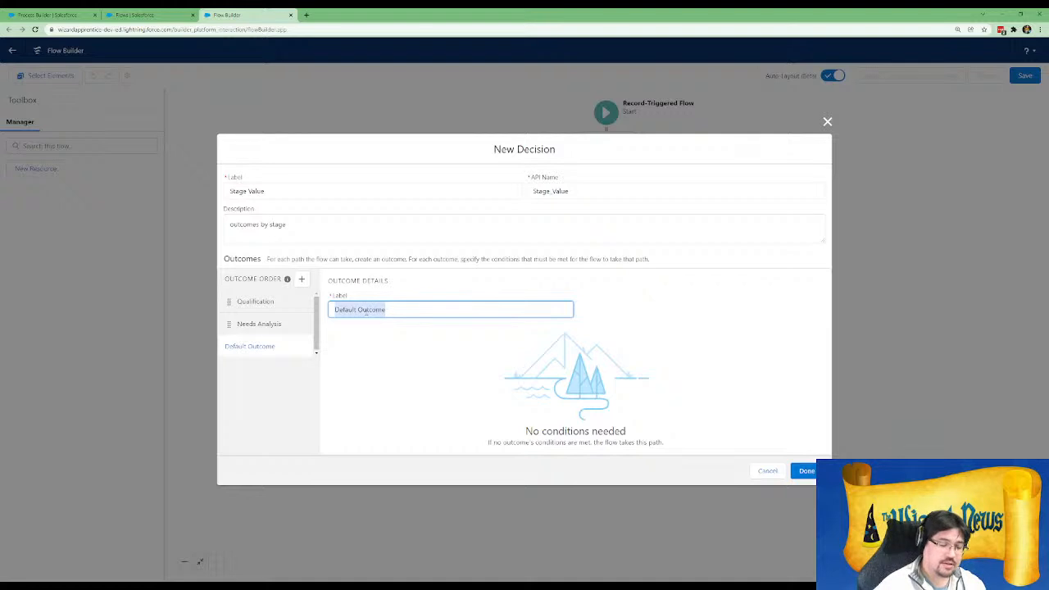
pyautogui.write('blerything Else')
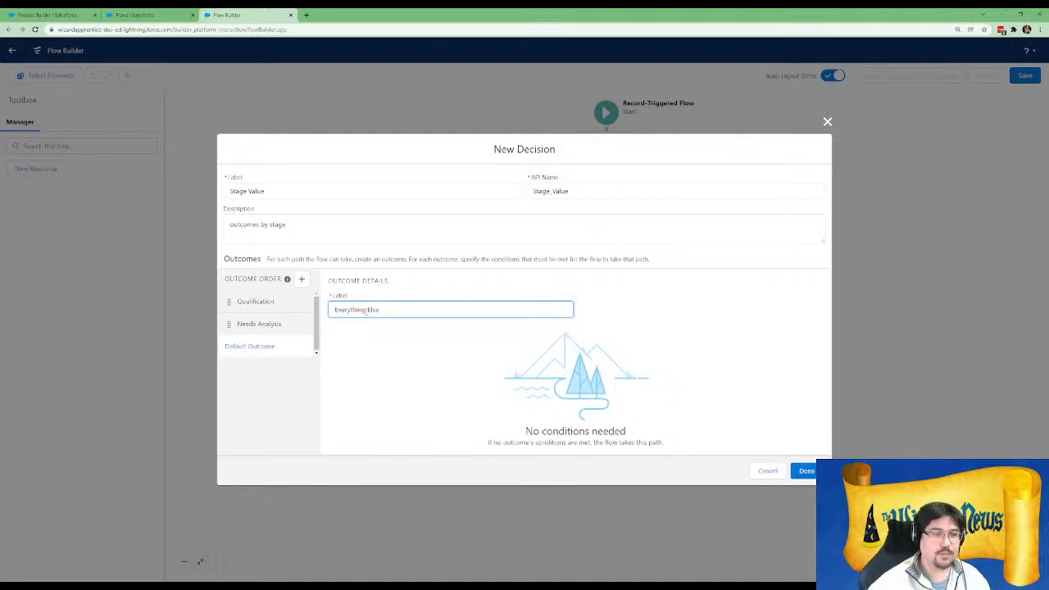
# Set the Needs Analysis and Qualification outcomes to execute only if the triggering record is updated to meet the condition requirements, and finish the decision
pyautogui.click(259, 323)
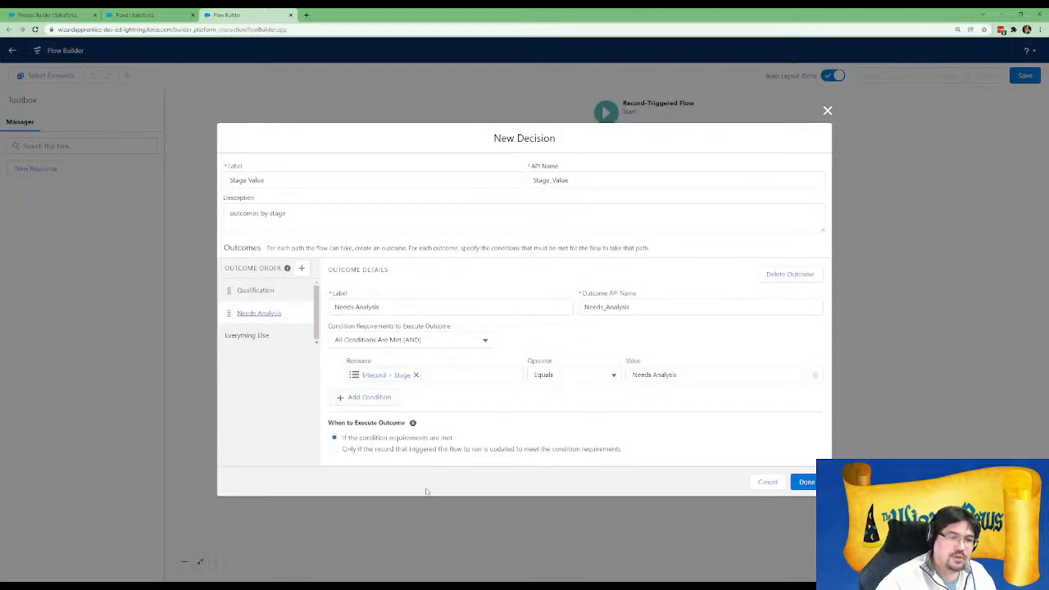
pyautogui.moveTo(413, 424)
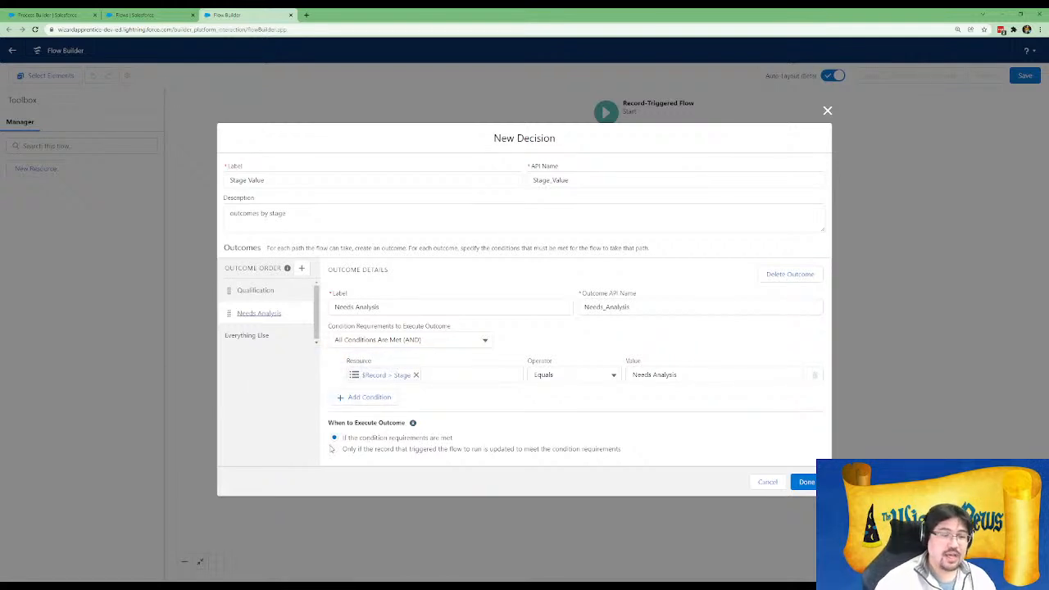
pyautogui.click(334, 449)
pyautogui.click(244, 290)
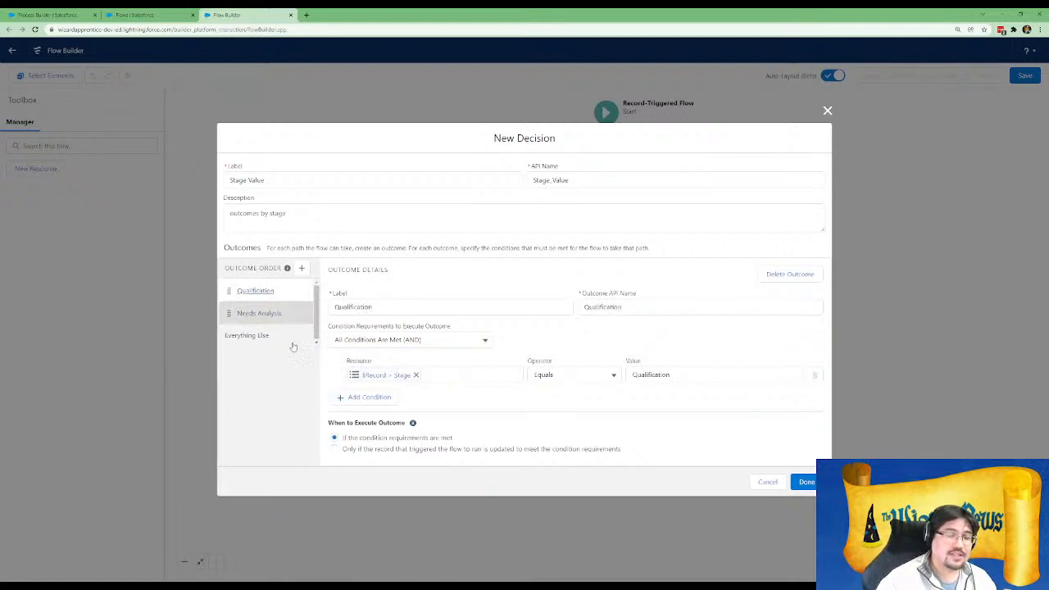
pyautogui.click(333, 449)
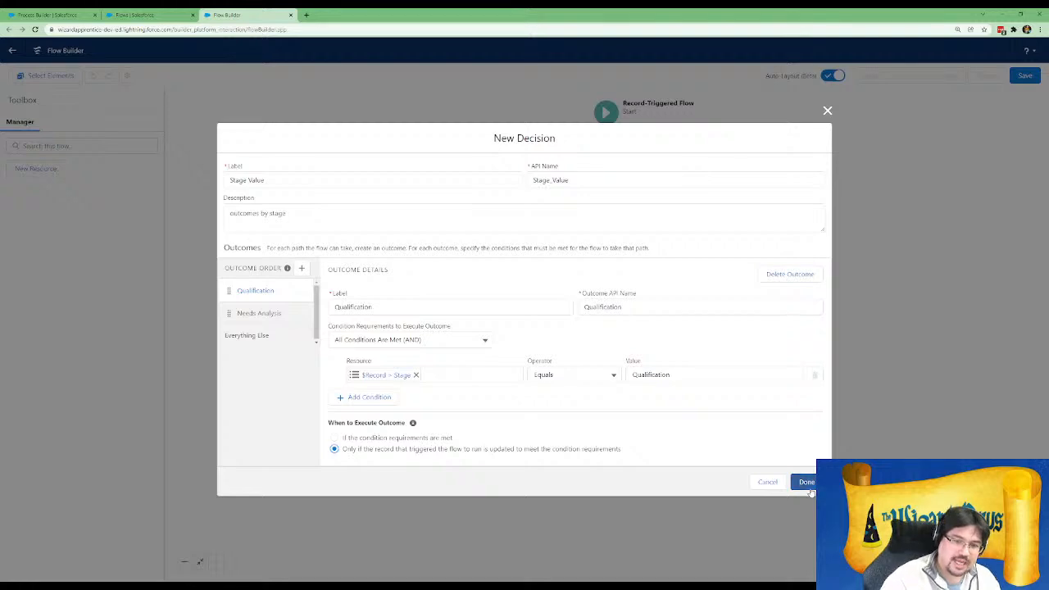
pyautogui.click(807, 483)
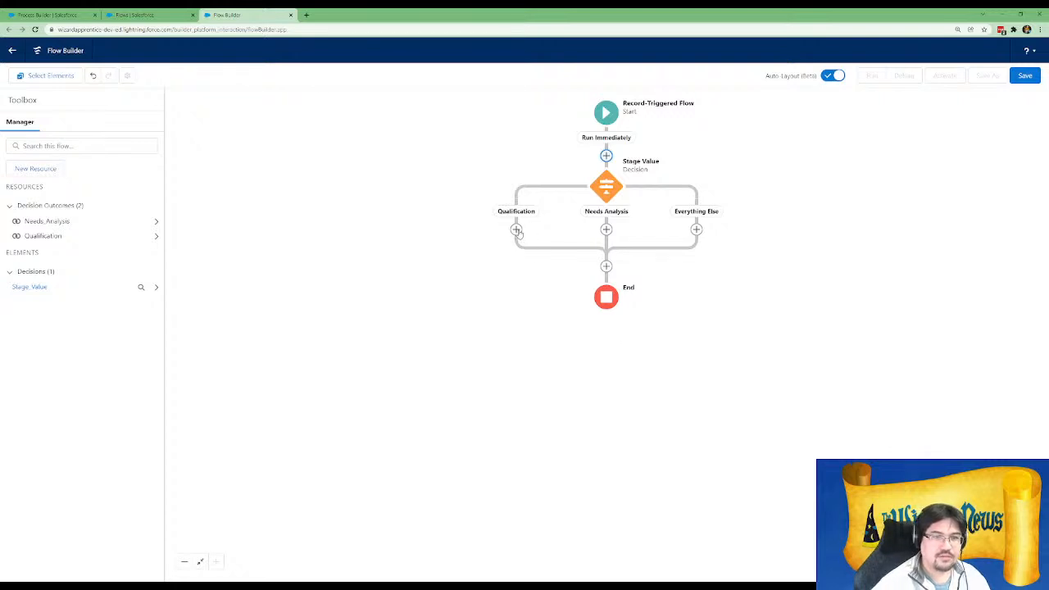
# Add a Post to Chatter action to the Qualification branch
pyautogui.click(516, 230)
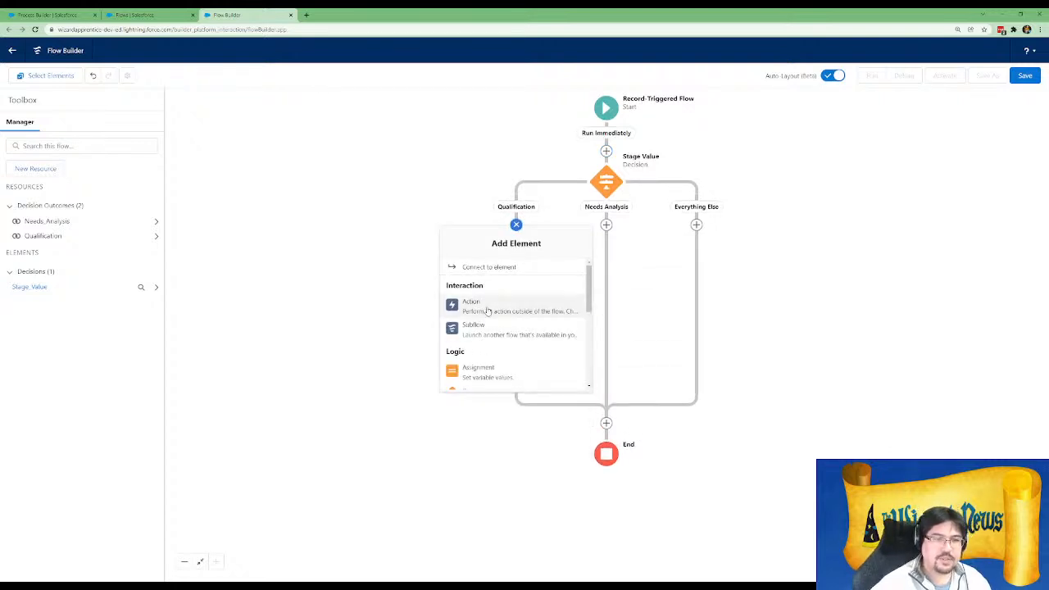
pyautogui.click(487, 311)
pyautogui.click(539, 206)
pyautogui.write('ch')
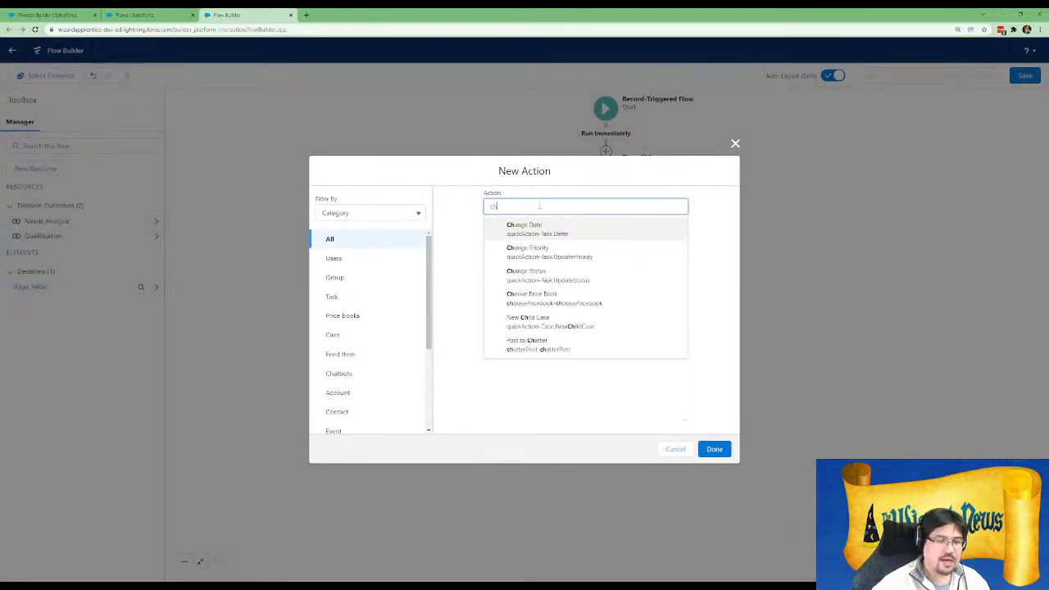
pyautogui.write('at')
pyautogui.click(545, 231)
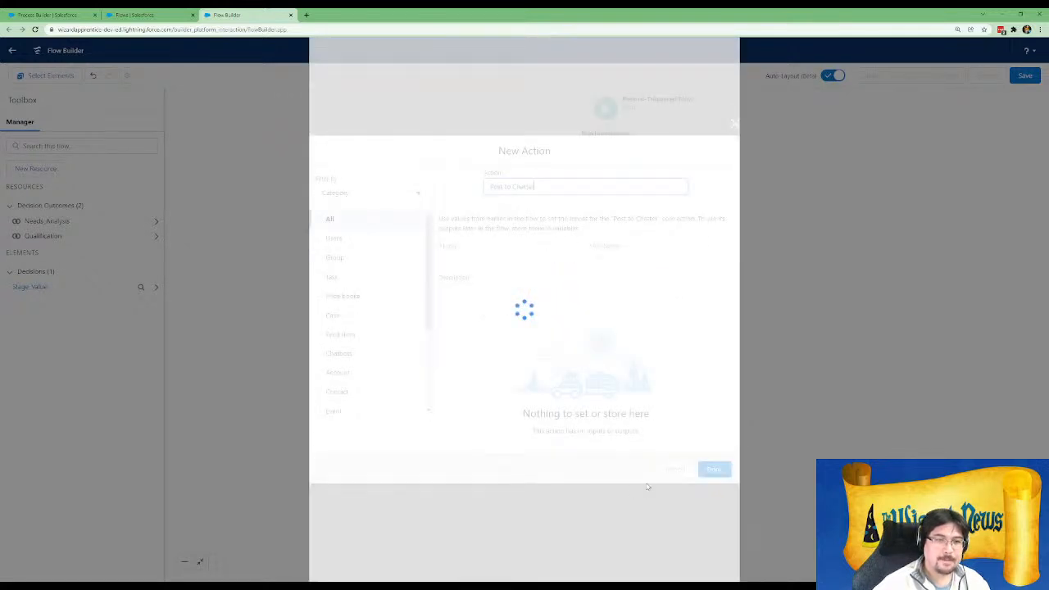
# Label the action Post to Opty and describe it as "Post a message to the Opportunity"
pyautogui.click(496, 205)
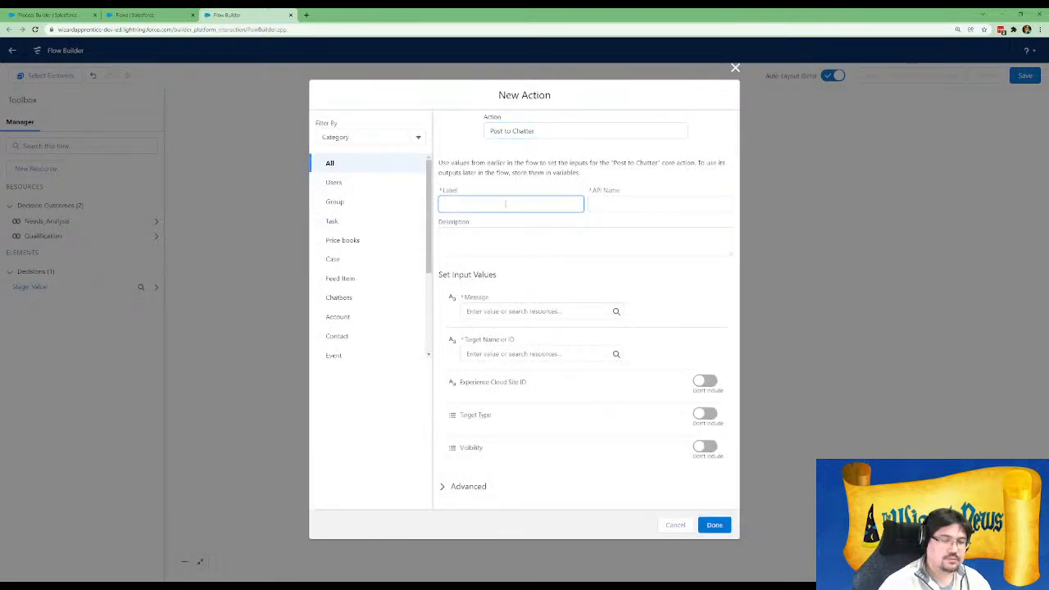
pyautogui.write('Post to Opty')
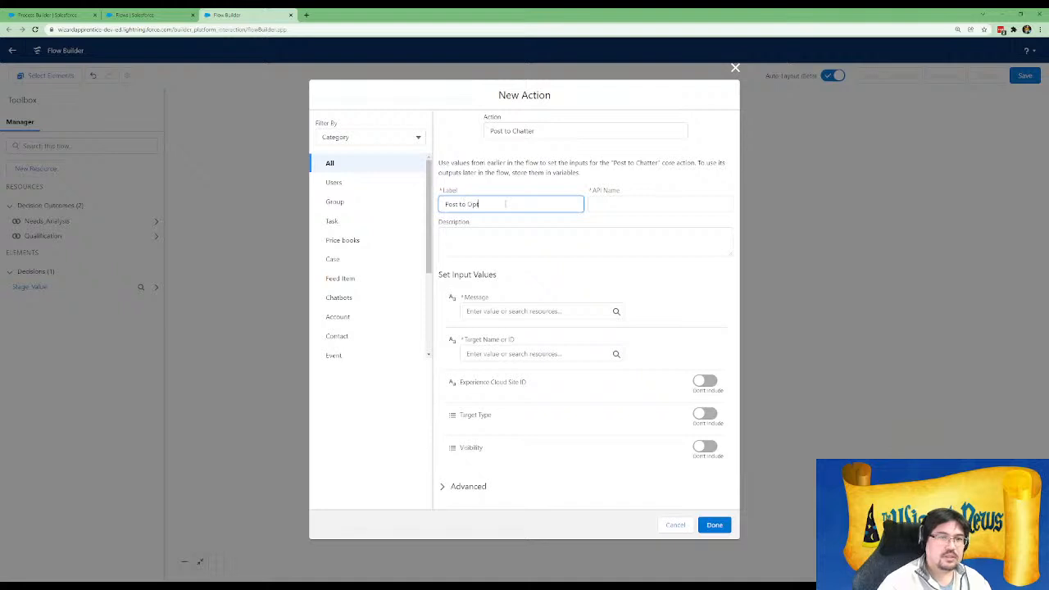
pyautogui.press('Tab')
pyautogui.press('Tab')
pyautogui.write('Post a')
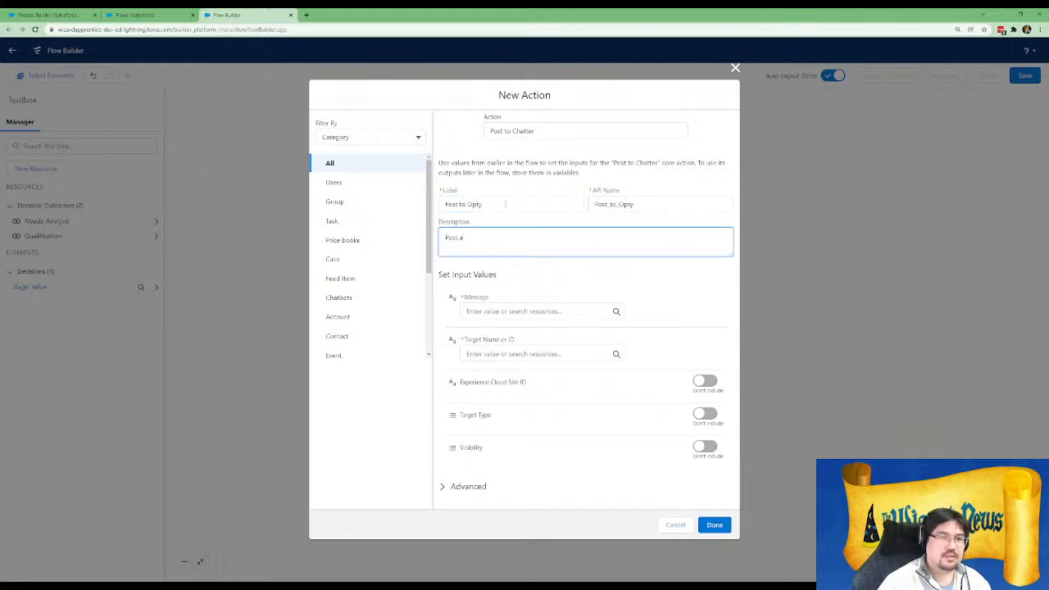
pyautogui.write(' message to the Opportunity')
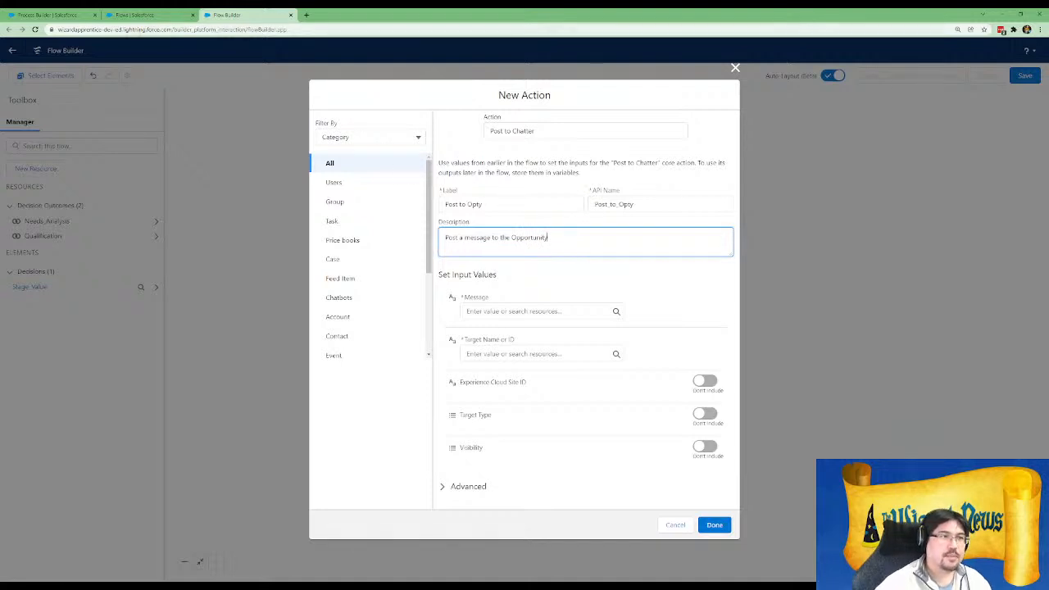
# Copy the message of the Qualification Chatter Post in Process Builder into the Message of the new Flow Builder action
pyautogui.click(64, 15)
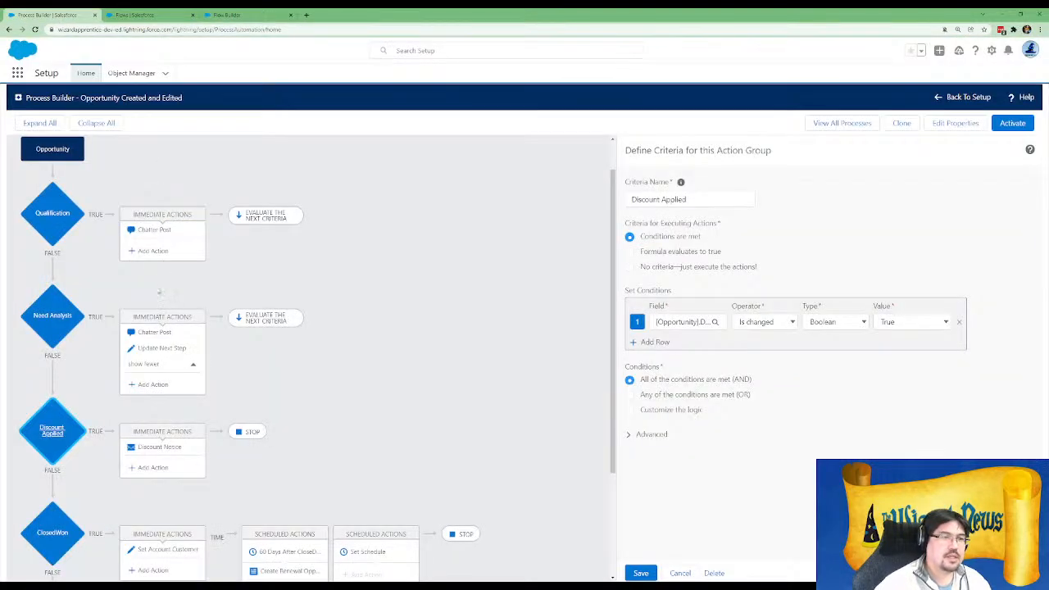
pyautogui.click(151, 230)
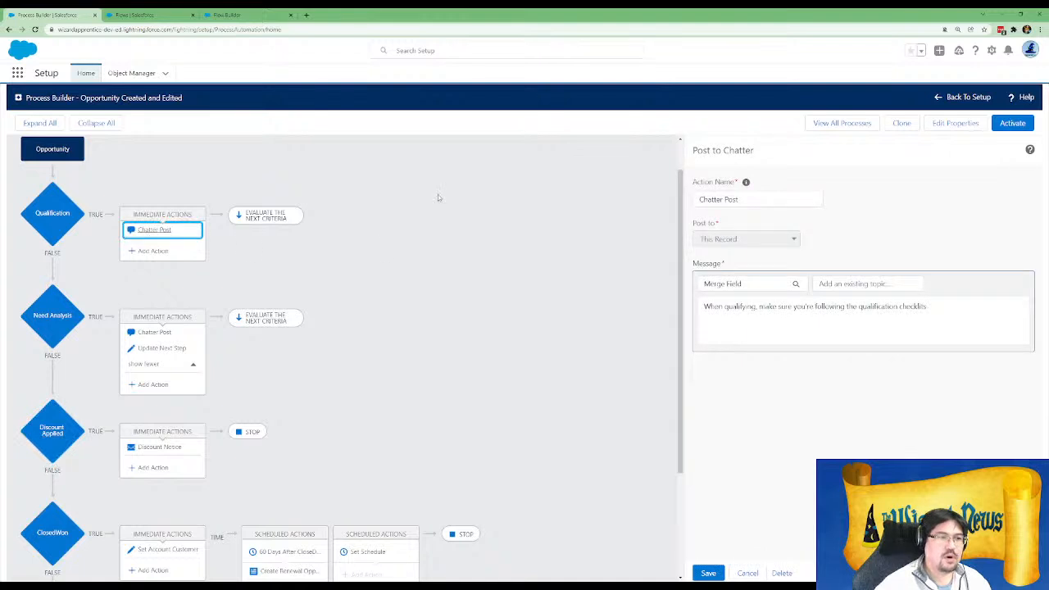
pyautogui.moveTo(942, 319); pyautogui.dragTo(665, 320)
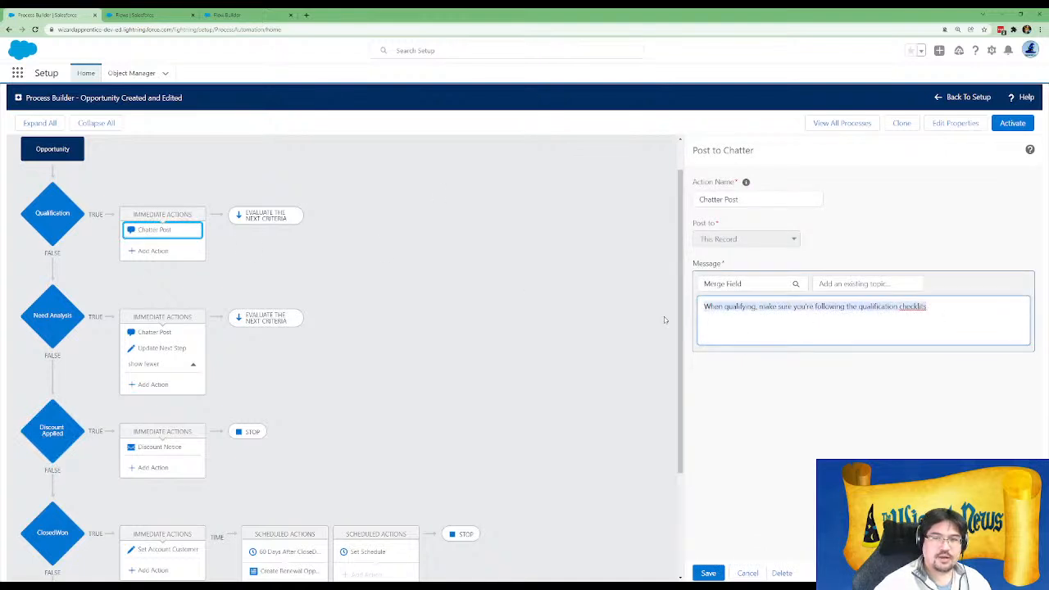
pyautogui.click(238, 15)
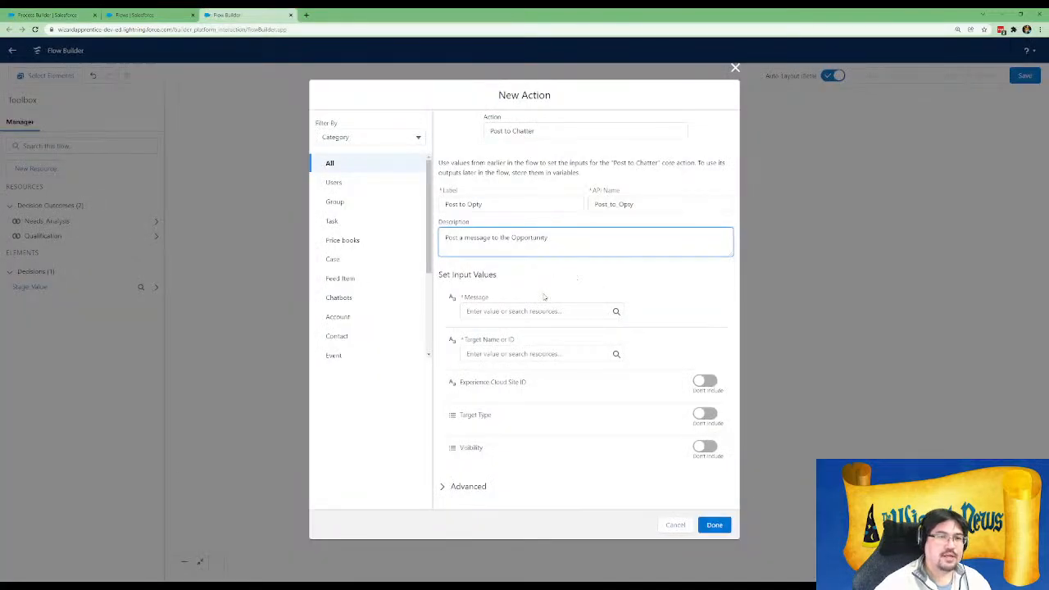
pyautogui.click(518, 311)
pyautogui.hotkey('ctrl', 'v')
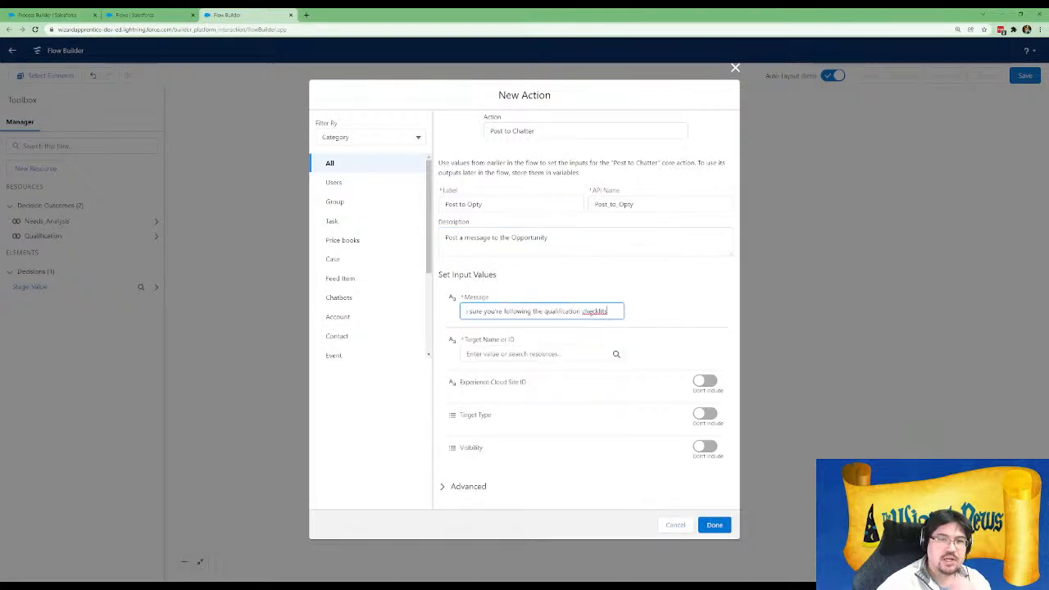
# Correct the misspelled last word of the message to "checklist"
pyautogui.press('BackSpace')
pyautogui.press('BackSpace')
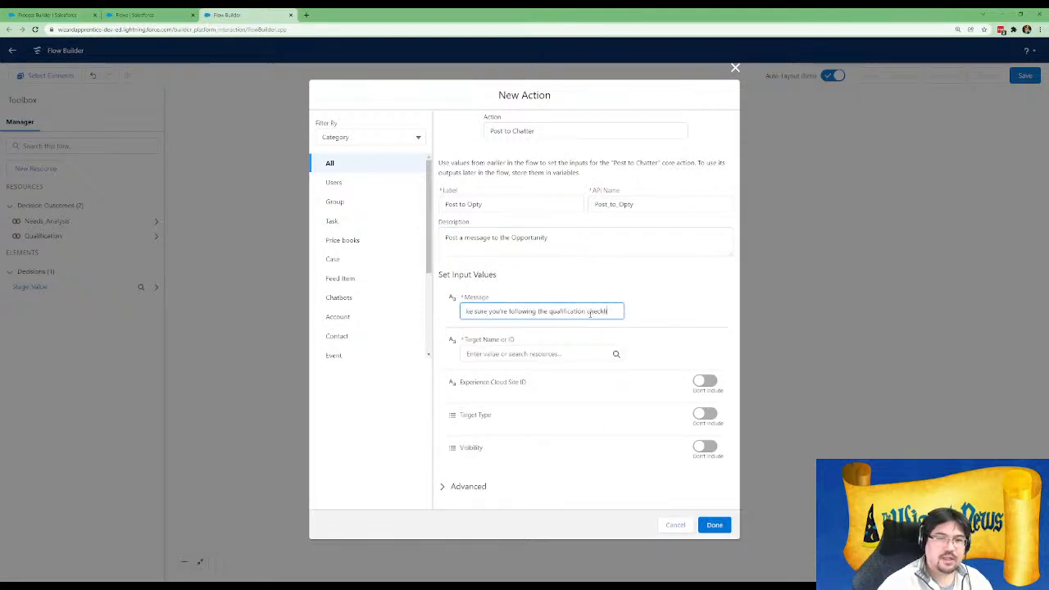
pyautogui.write('st')
pyautogui.click(696, 297)
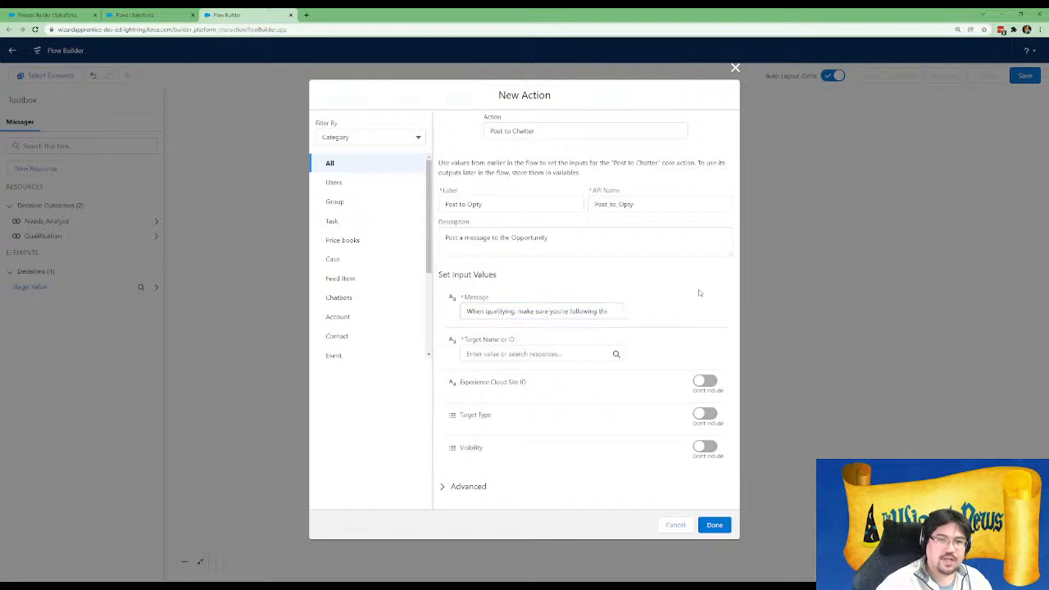
pyautogui.tripleClick(525, 311)
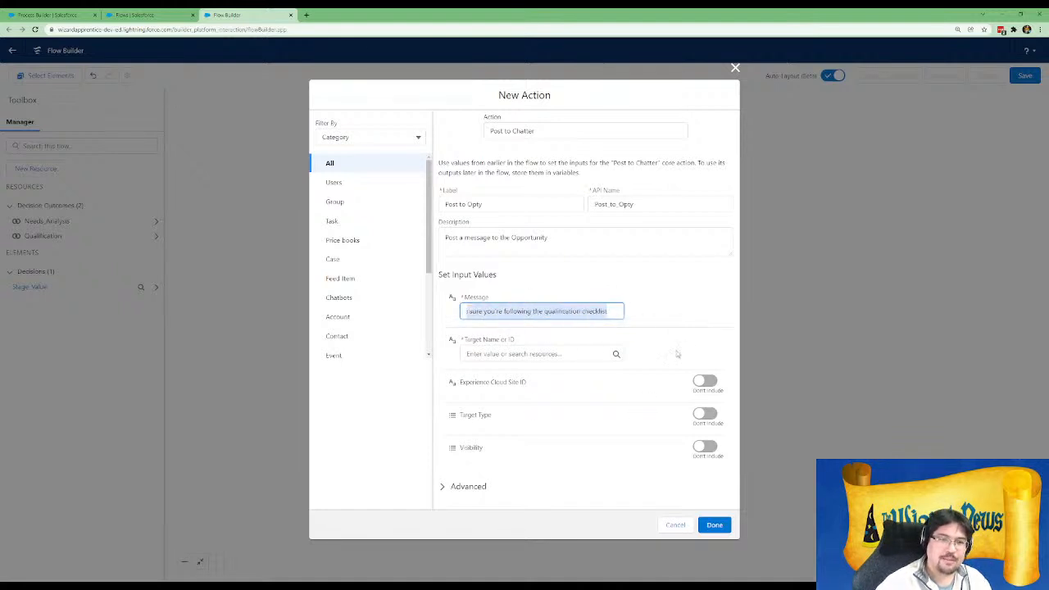
# Set the action's Target Name or ID to {!$Record.Id} and finish the Post to Opty action
pyautogui.click(494, 353)
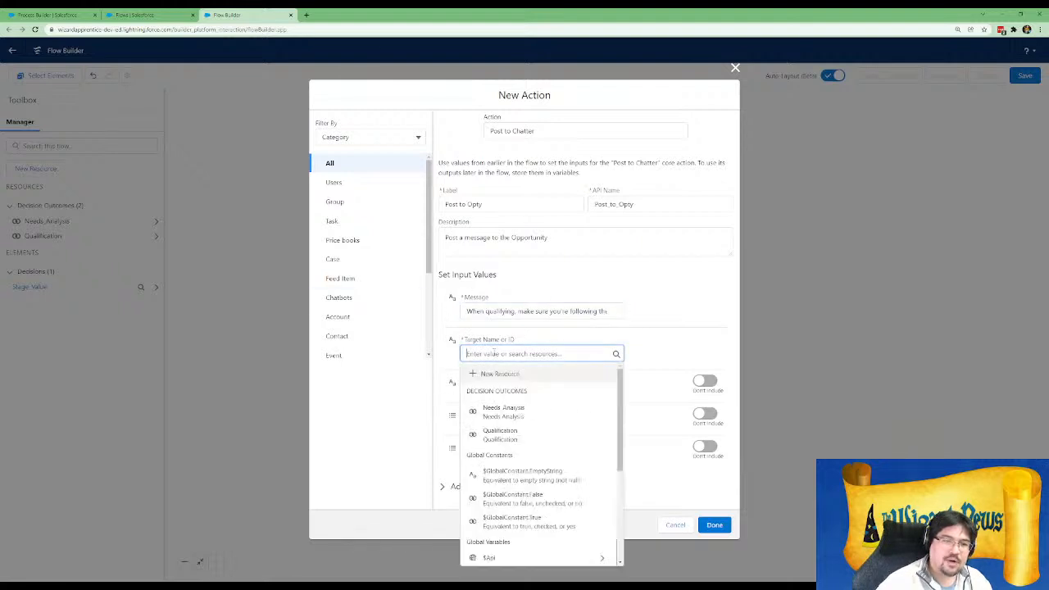
pyautogui.write('re')
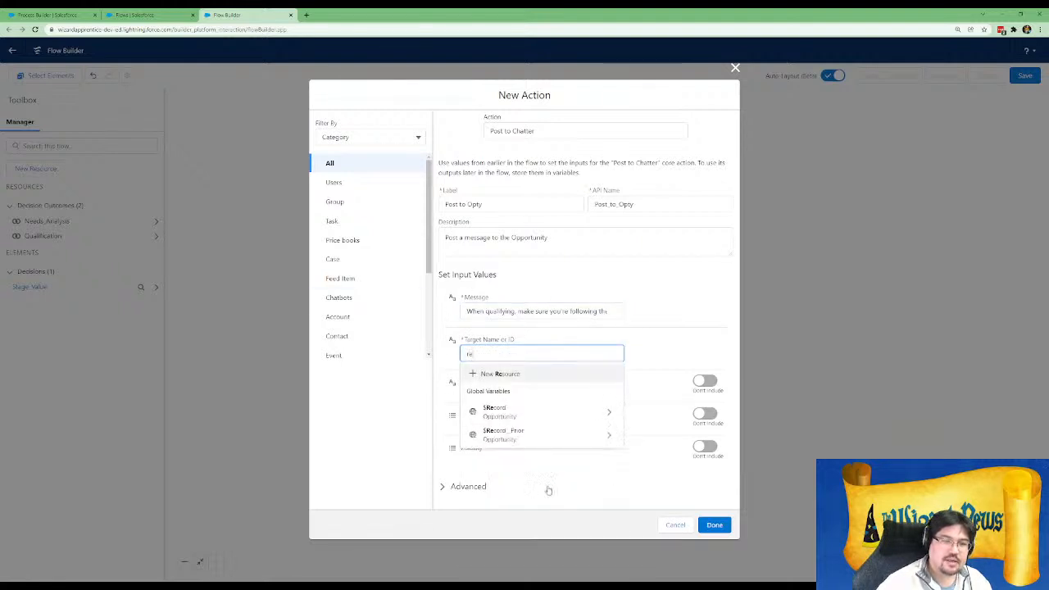
pyautogui.click(536, 414)
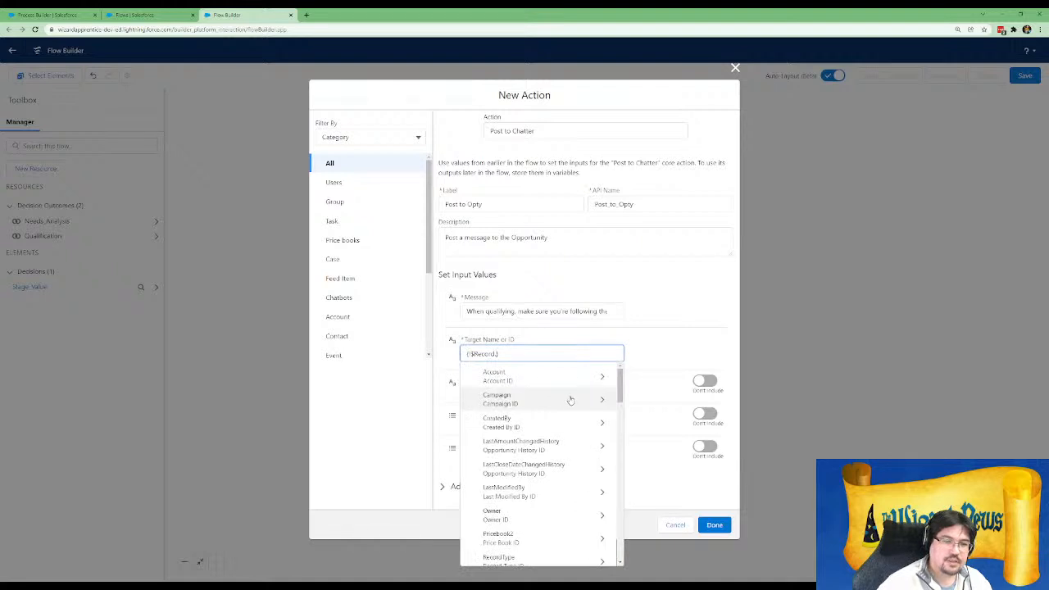
pyautogui.scroll(-5, 536, 408)
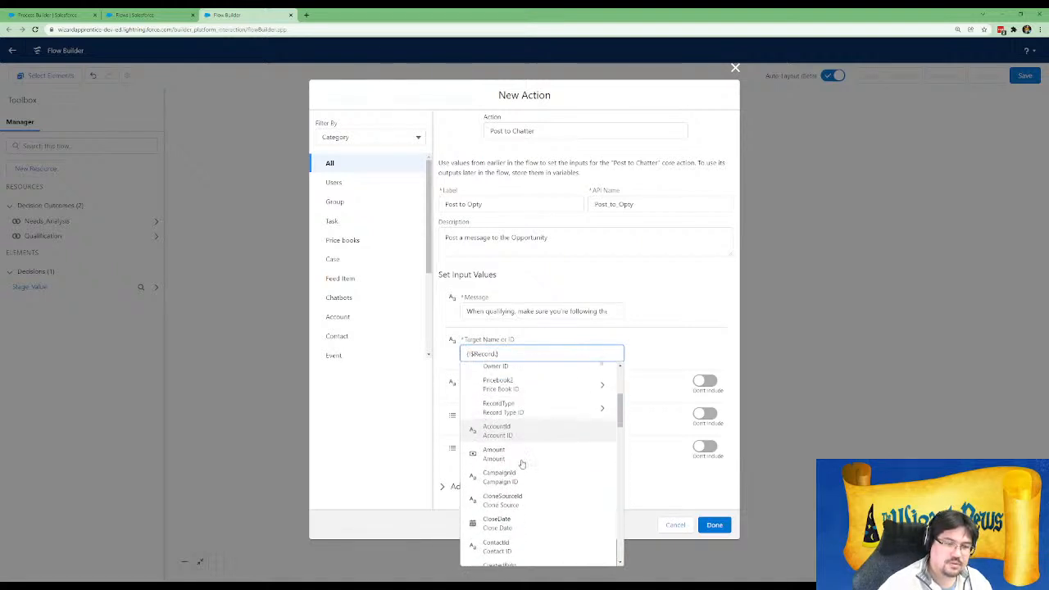
pyautogui.scroll(-1, 521, 466)
pyautogui.write('id')
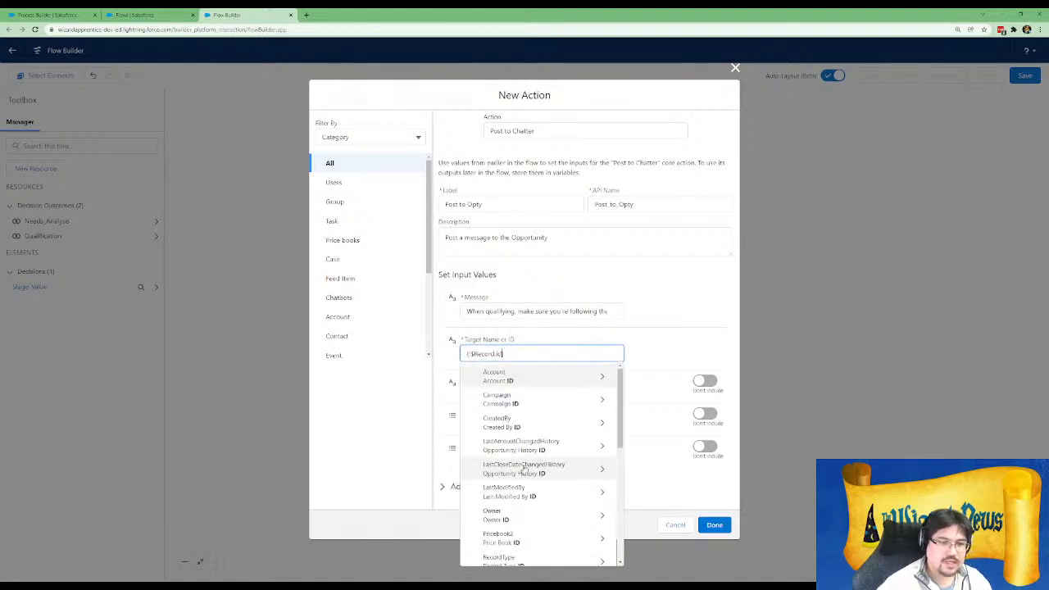
pyautogui.scroll(-1, 526, 473)
pyautogui.scroll(-3, 524, 472)
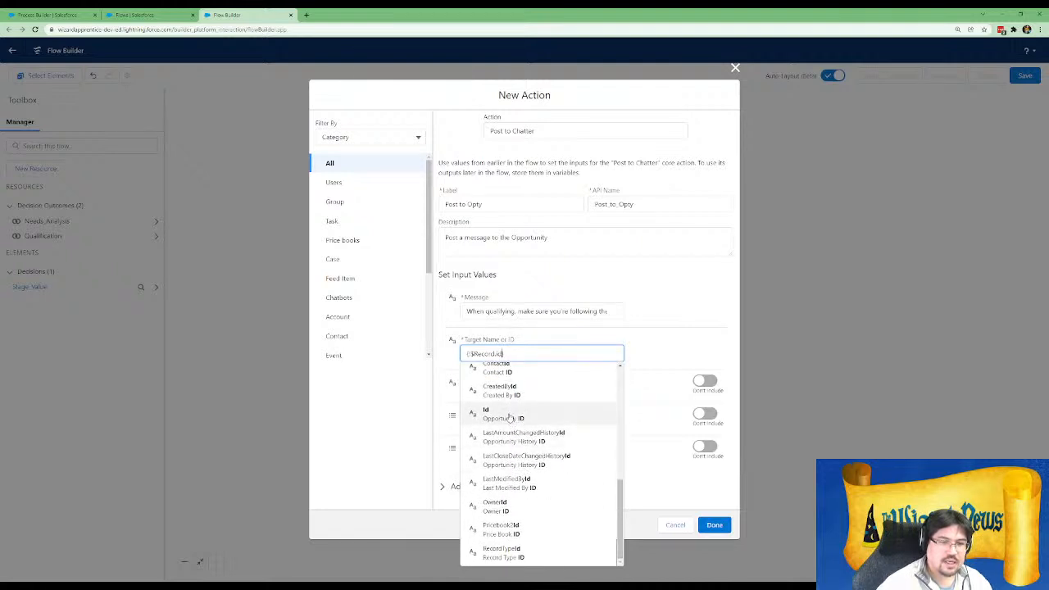
pyautogui.click(503, 412)
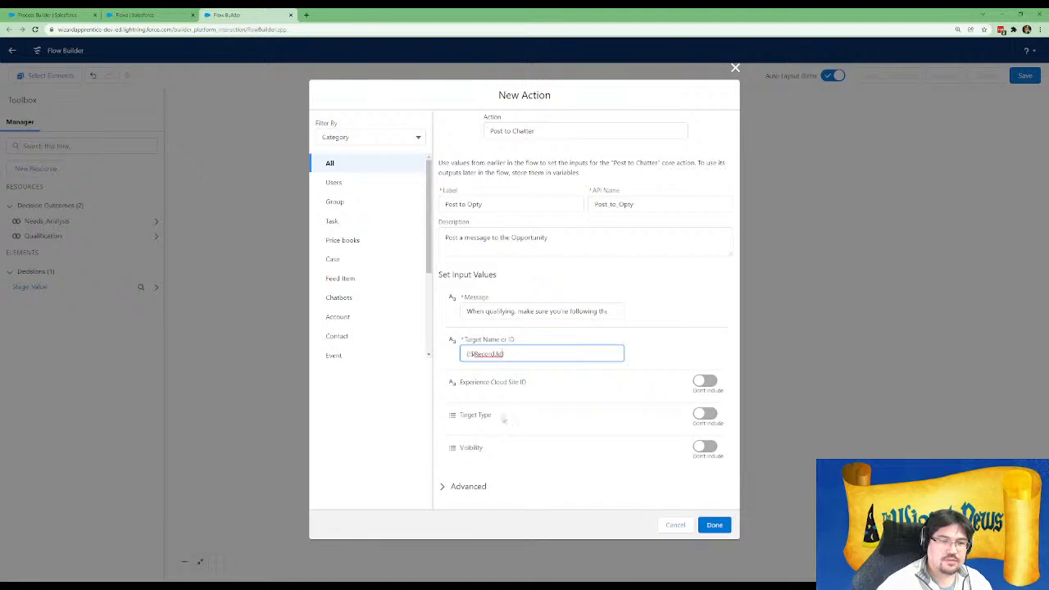
pyautogui.click(717, 524)
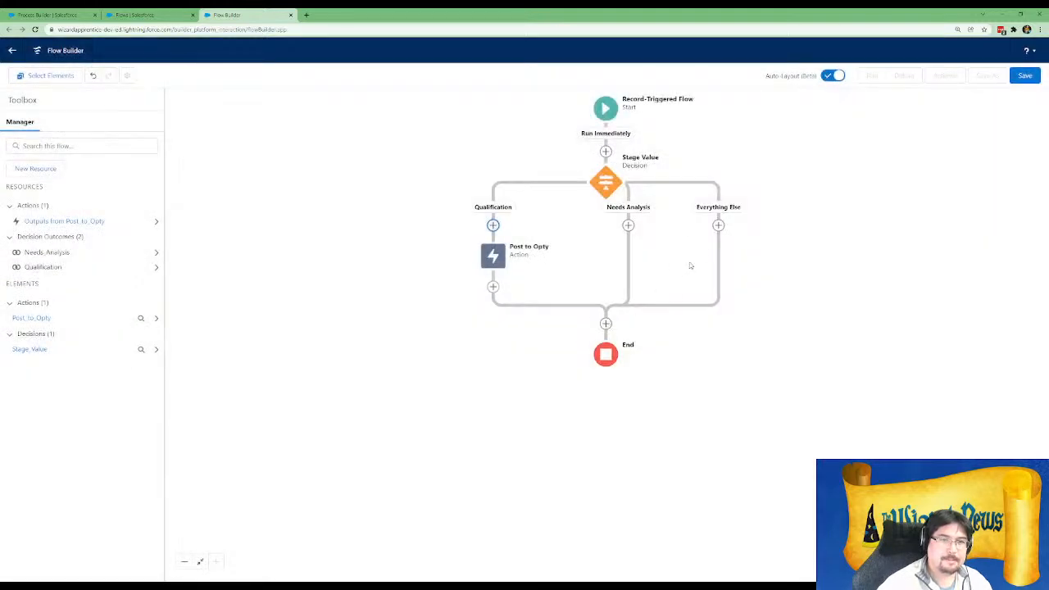
# Add a Post to Chatter action to the Needs Analysis branch
pyautogui.click(629, 226)
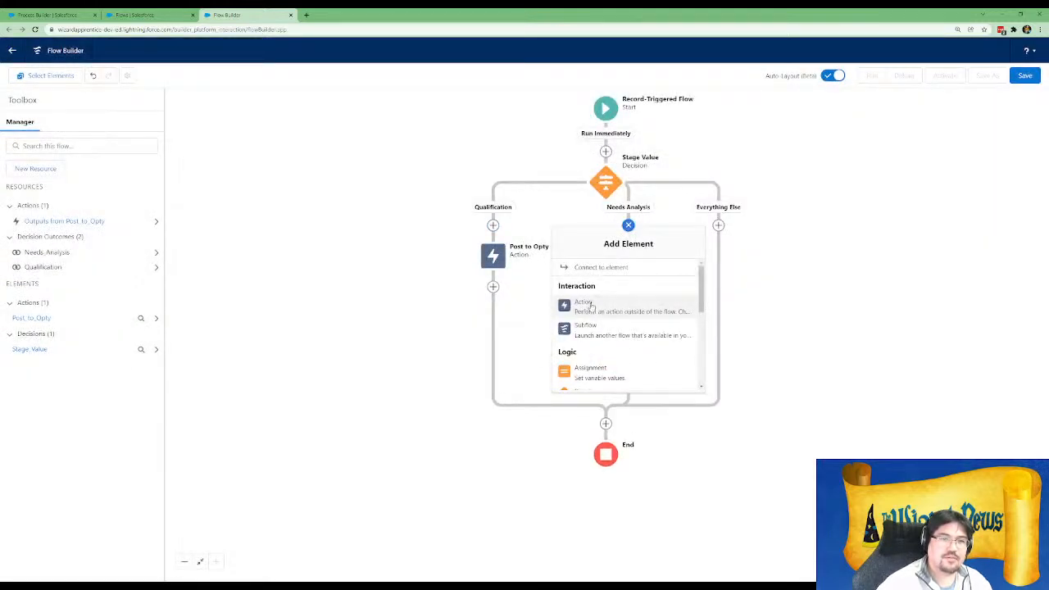
pyautogui.click(587, 309)
pyautogui.click(514, 207)
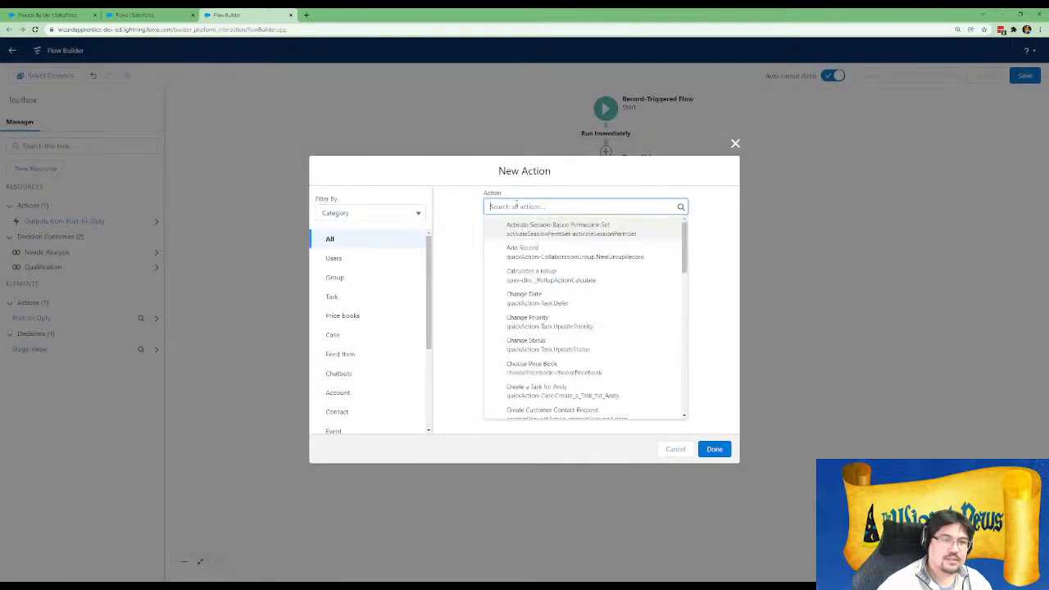
pyautogui.write('chatter')
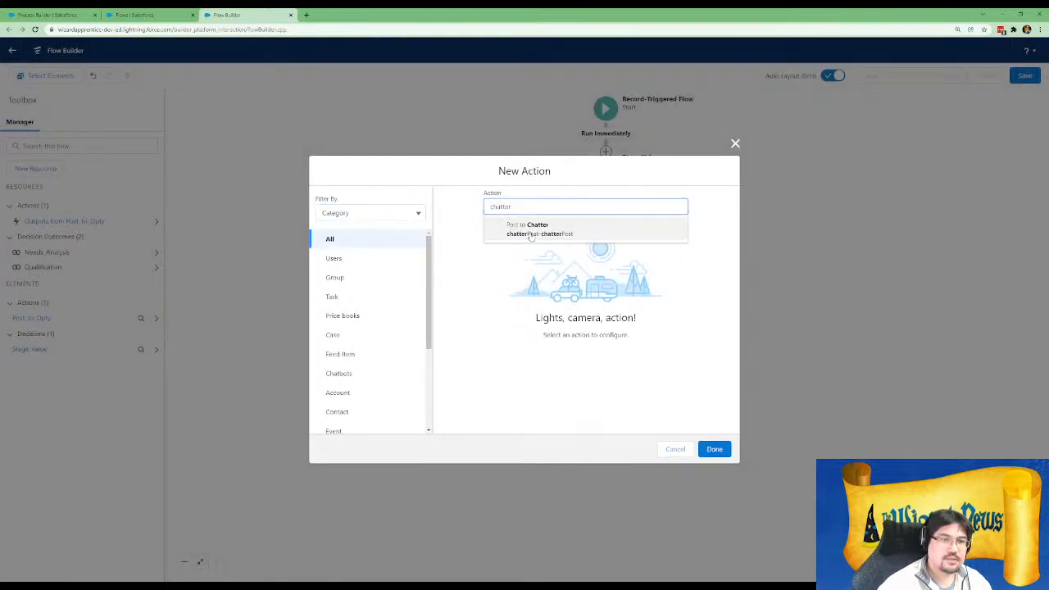
pyautogui.click(531, 235)
# Label the Needs Analysis action Post to Opportunity and describe it as posting to the triggering Opportunity
pyautogui.click(474, 204)
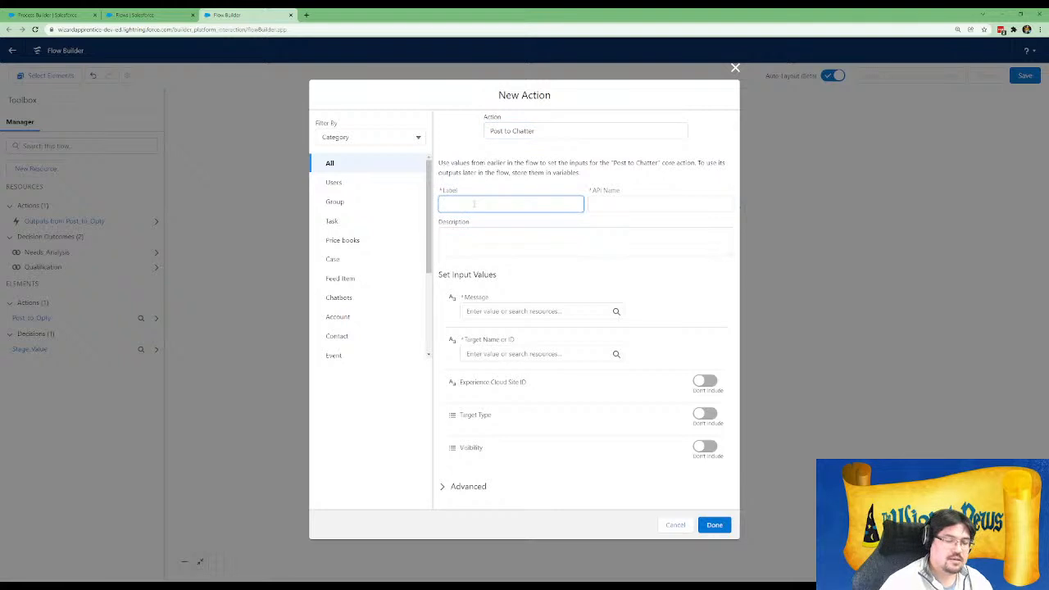
pyautogui.write('Post to C')
pyautogui.write('pportunit')
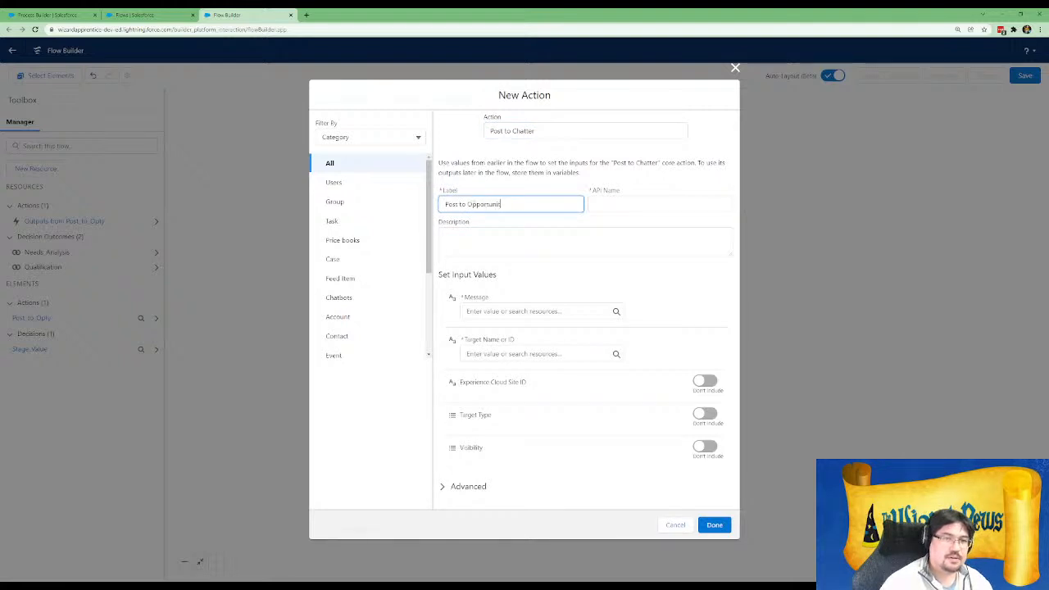
pyautogui.write('y')
pyautogui.press('Tab')
pyautogui.press('Tab')
pyautogui.write('Posts t')
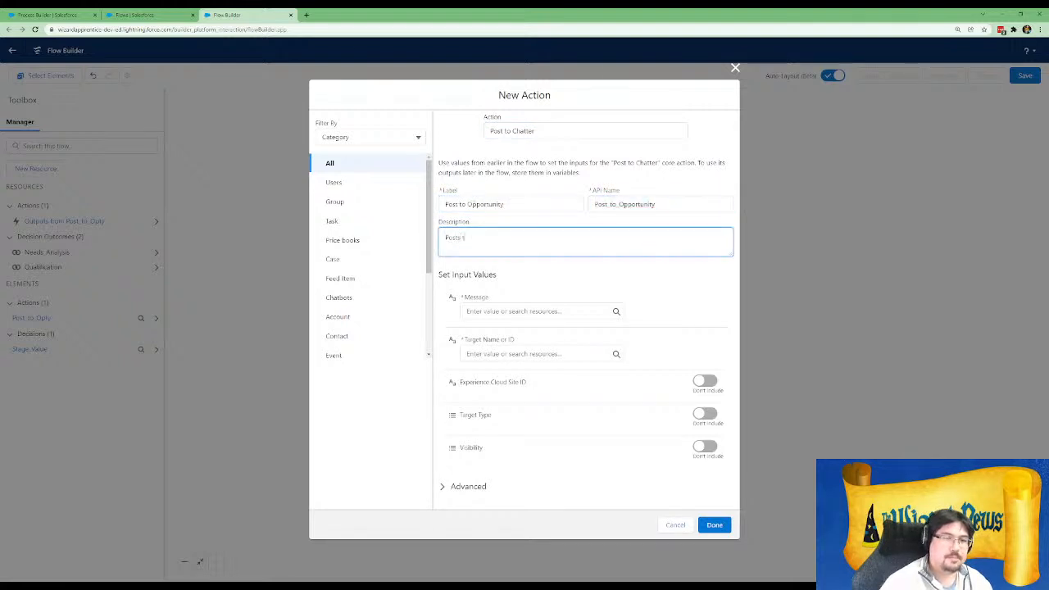
pyautogui.write('ot ehe Opportunity triggering the recor')
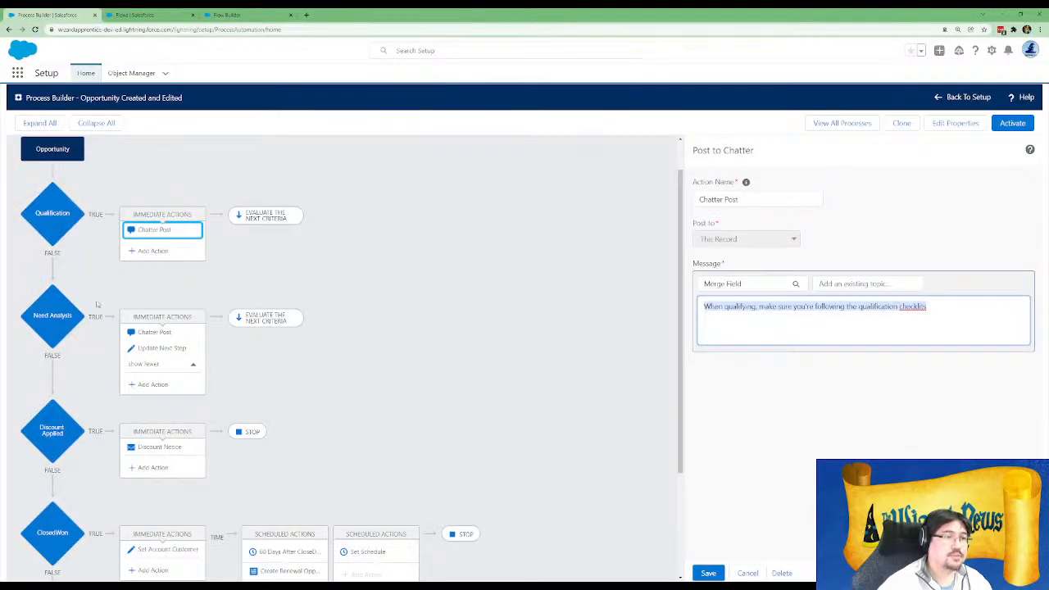
# Copy the message from the Need Analysis Chatter Post in the Process Builder tab into the new Post to Opportunity action's Message in Flow Builder
pyautogui.click(154, 332)
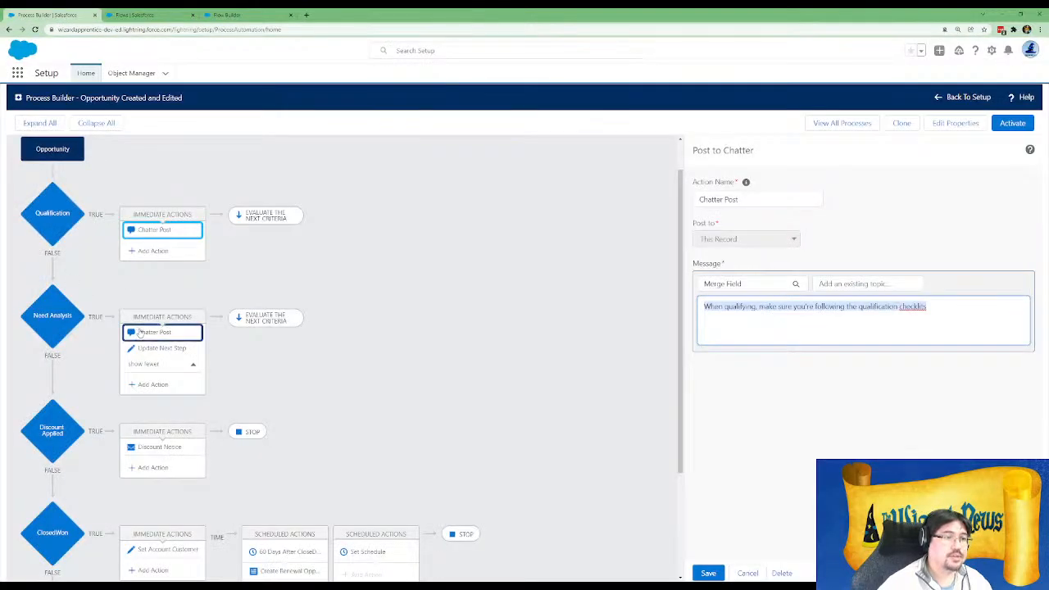
pyautogui.click(822, 331)
pyautogui.hotkey('ctrl', 'a')
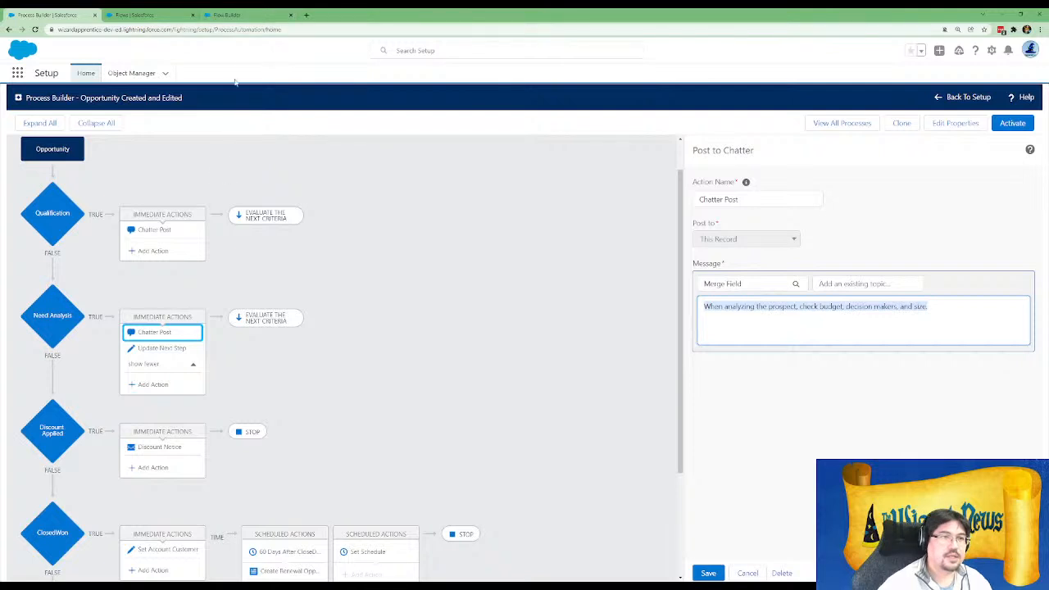
pyautogui.click(233, 15)
pyautogui.click(498, 311)
pyautogui.hotkey('ctrl', 'v')
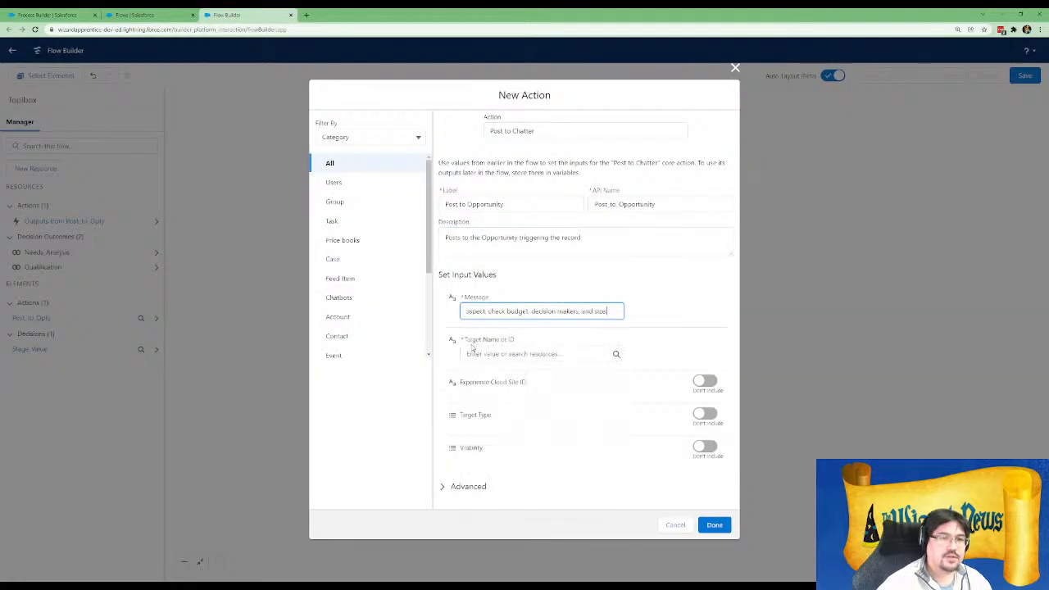
# Set the Post to Opportunity action's Target Name or ID to {!$Record.Id} and finish the action
pyautogui.click(486, 353)
pyautogui.write('rec')
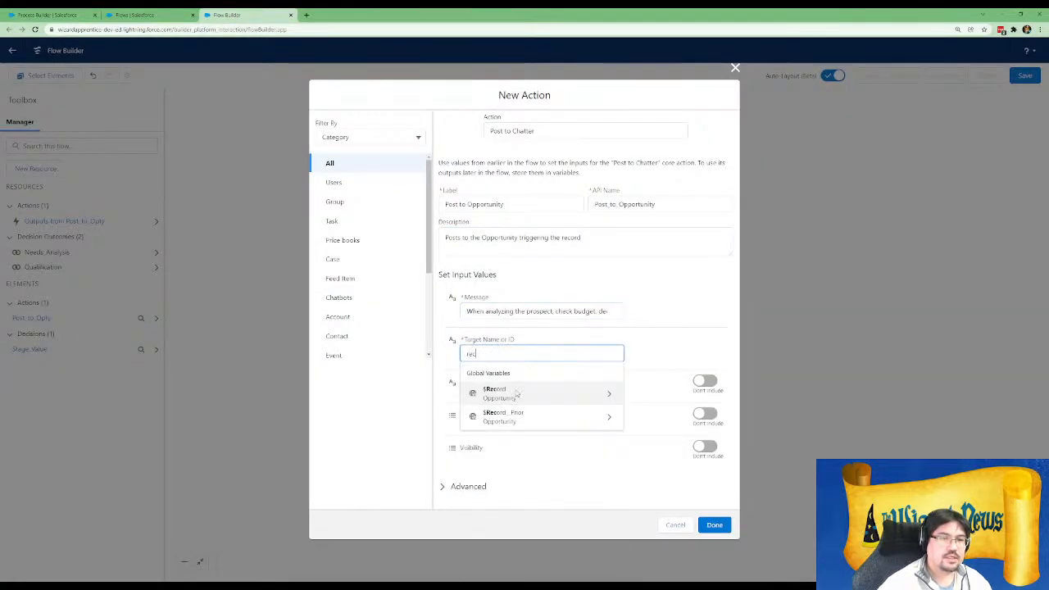
pyautogui.click(607, 401)
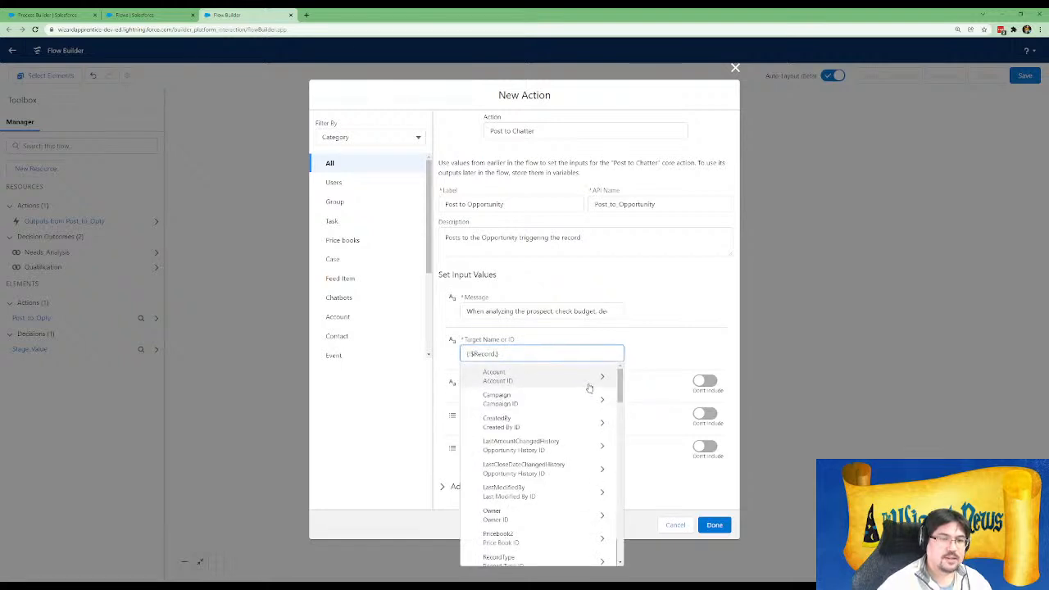
pyautogui.write('Id')
pyautogui.scroll(-3, 565, 410)
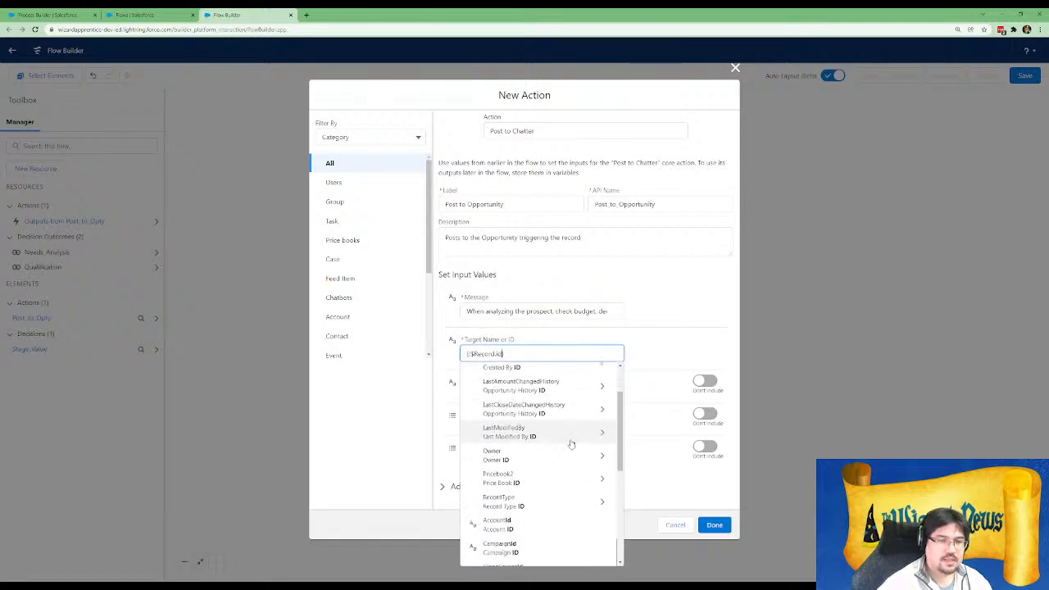
pyautogui.click(496, 536)
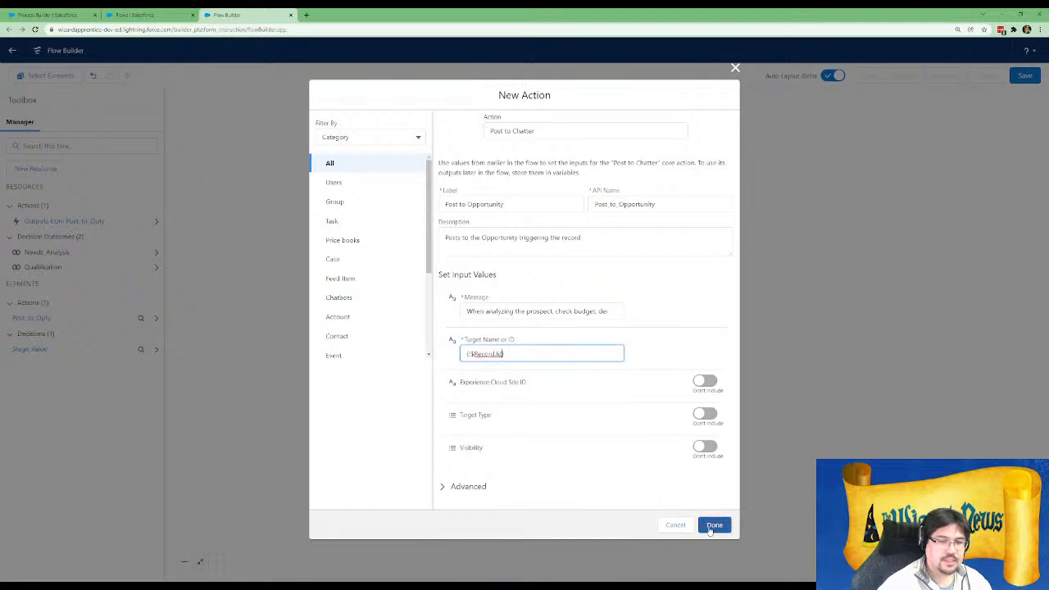
pyautogui.click(714, 525)
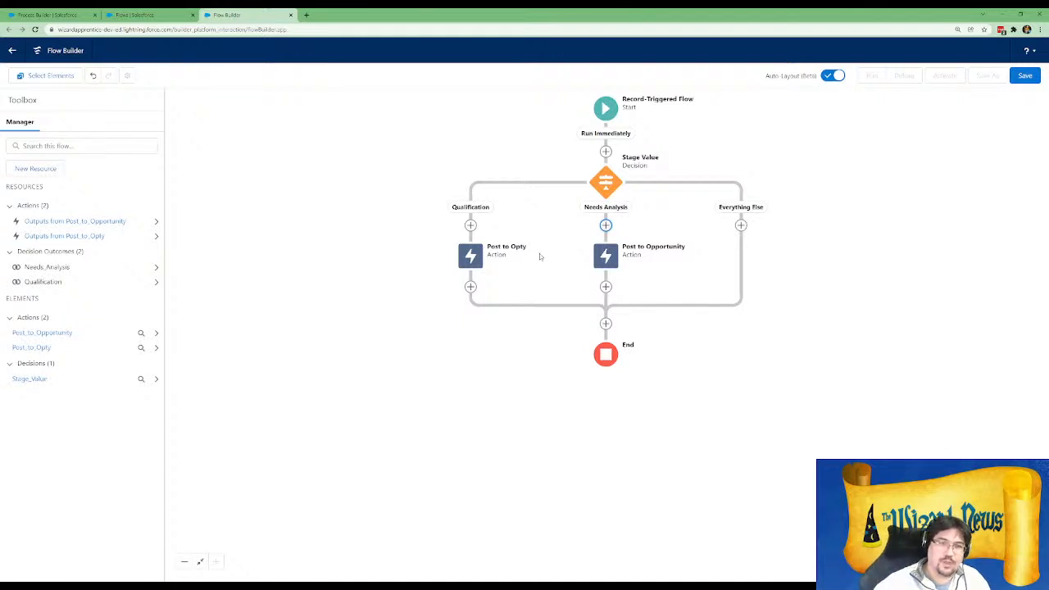
# Reopen the Post to Opportunity action on the Needs Analysis branch, review its message text and close it
pyautogui.doubleClick(609, 266)
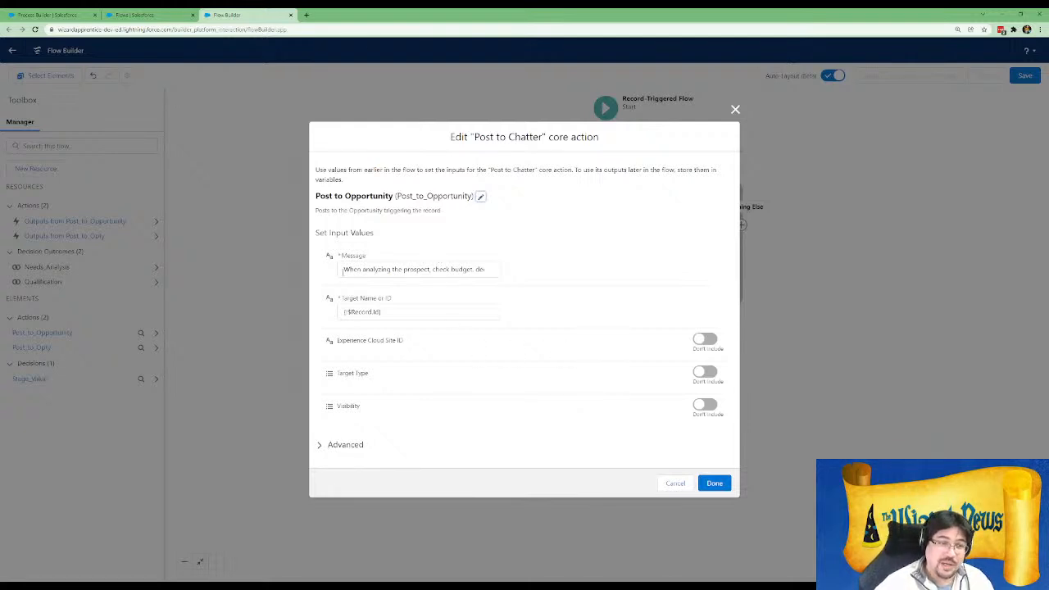
pyautogui.moveTo(342, 271); pyautogui.dragTo(577, 255)
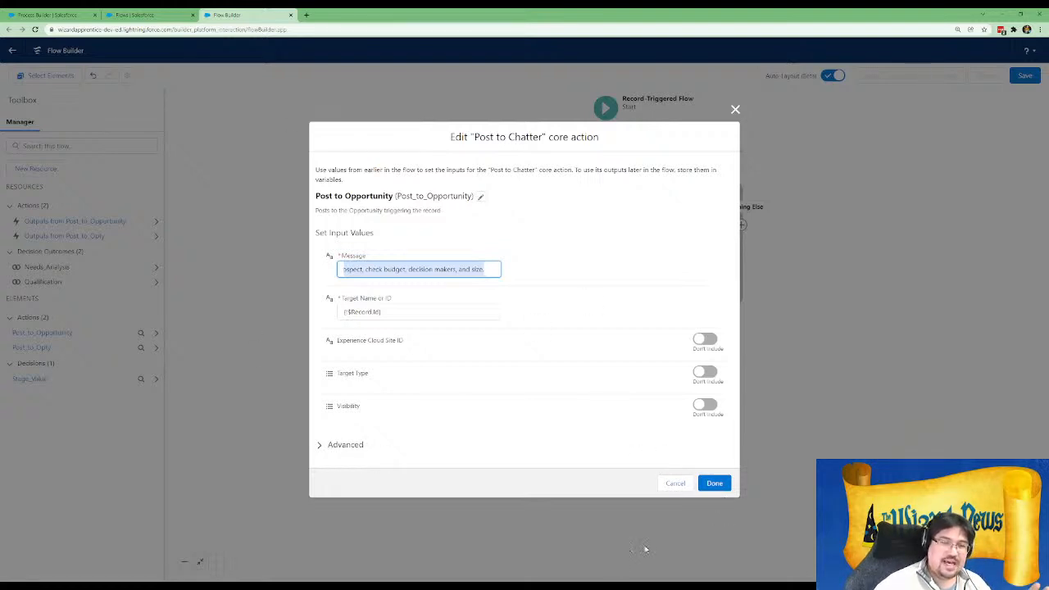
pyautogui.click(714, 483)
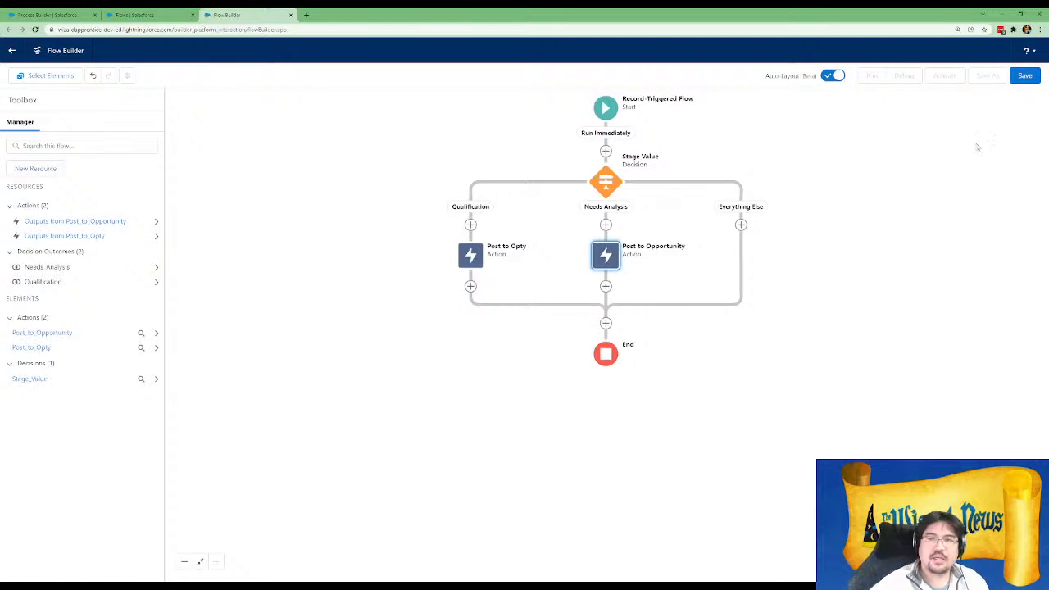
# Start saving the flow with the label "Opportunity Qual/Needs AFTER" and the API name Opportunity_Qual_Needs_AFTER
pyautogui.click(1025, 75)
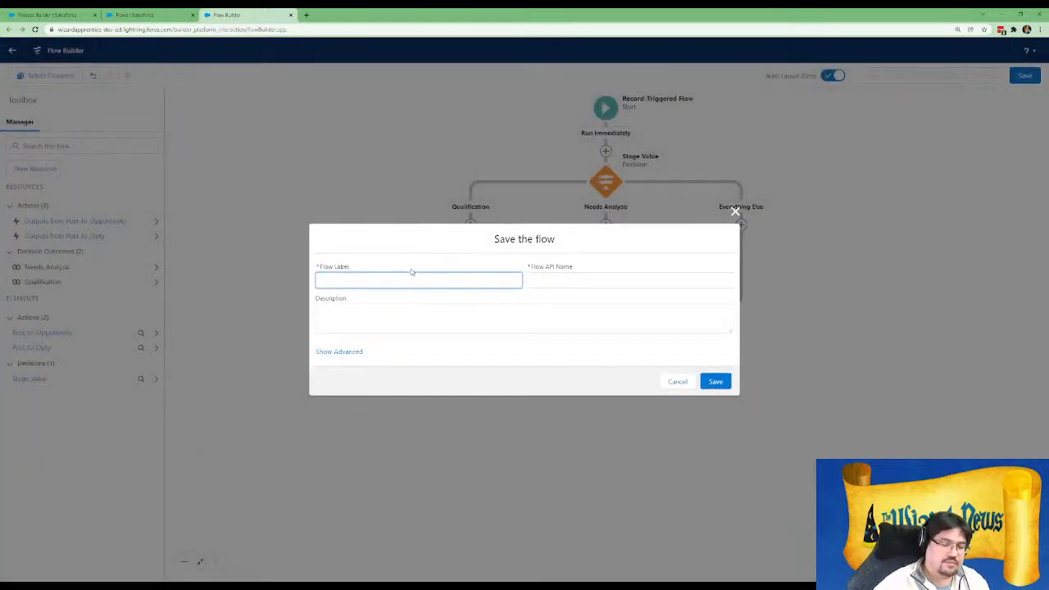
pyautogui.write('Oppo')
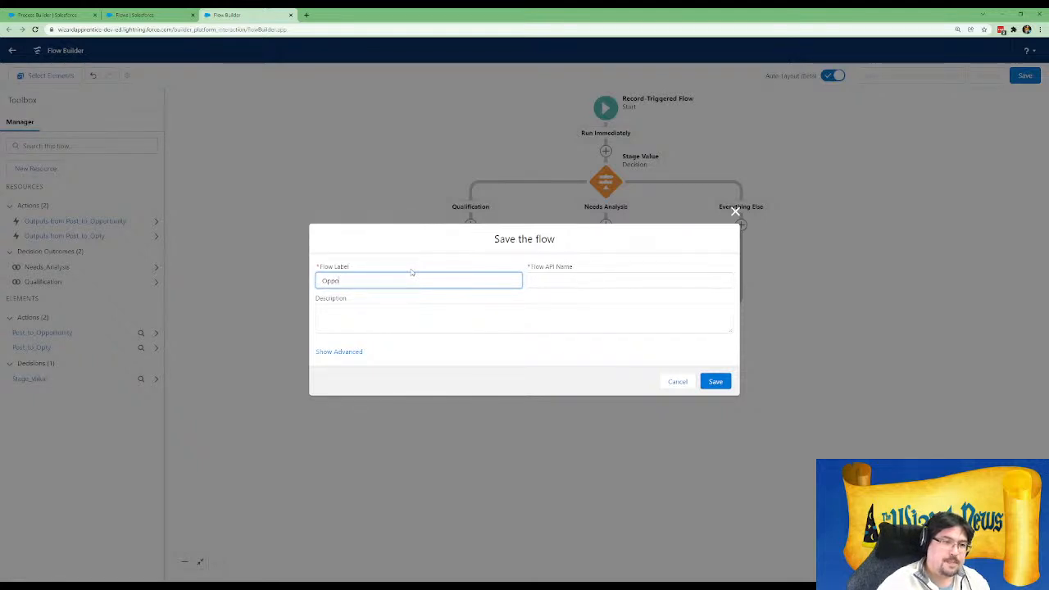
pyautogui.write('rtunity')
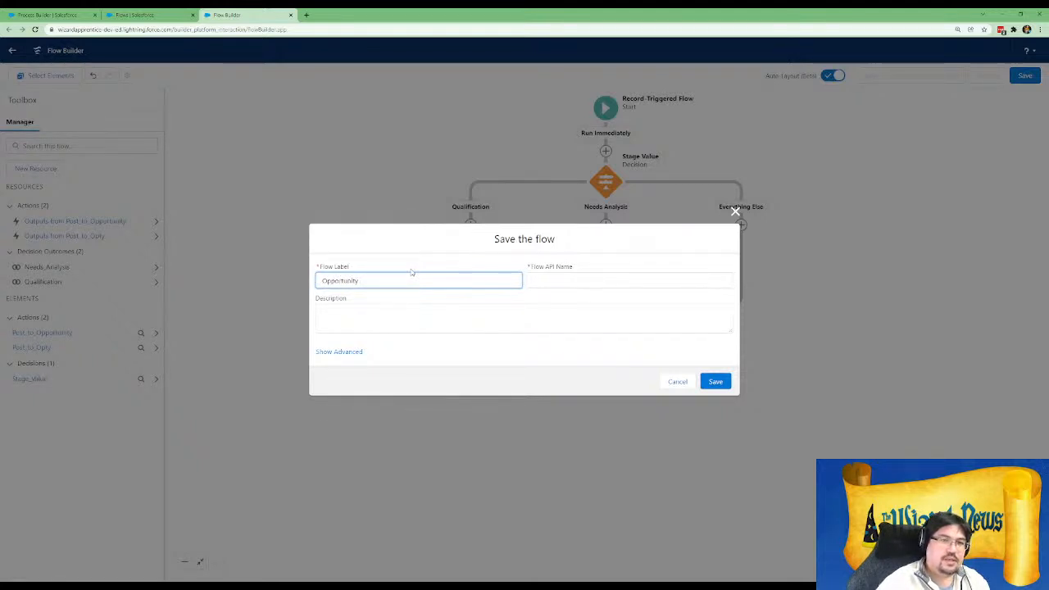
pyautogui.write(' Quali')
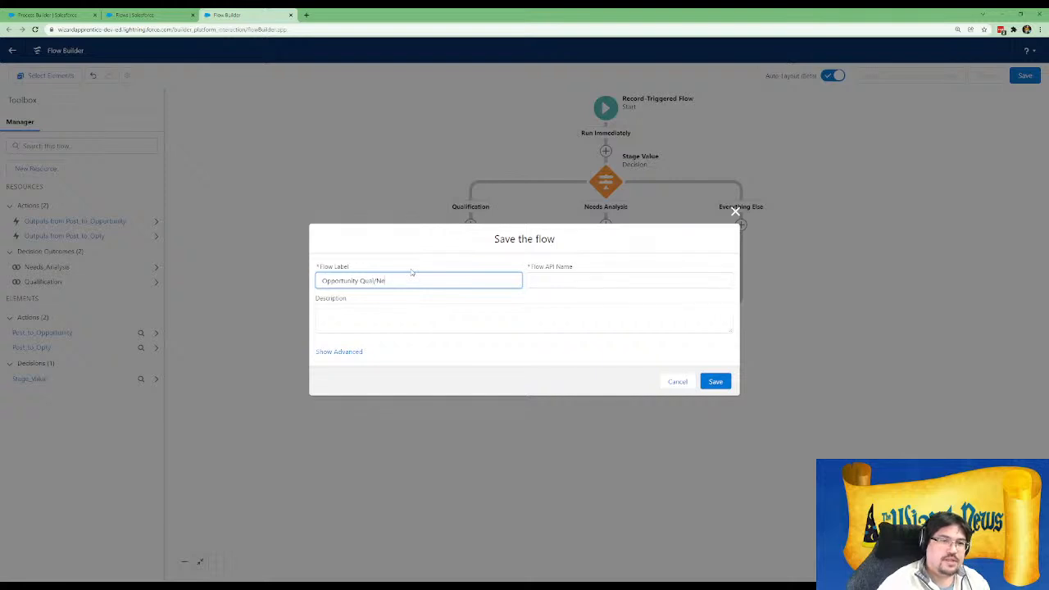
pyautogui.write('/Needs ')
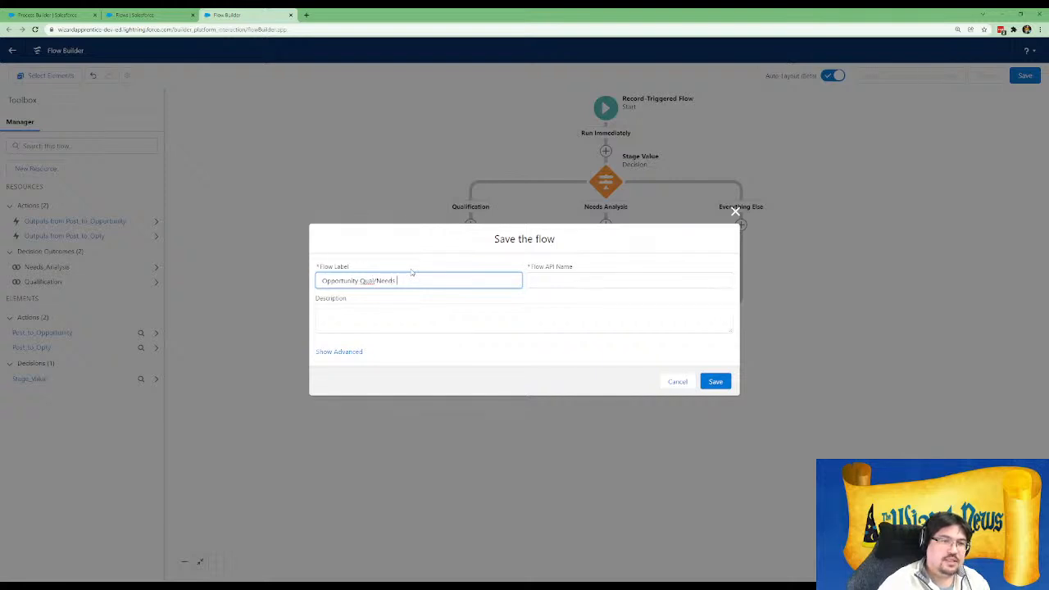
pyautogui.write('AFTER')
pyautogui.press('Tab')
pyautogui.press('Tab')
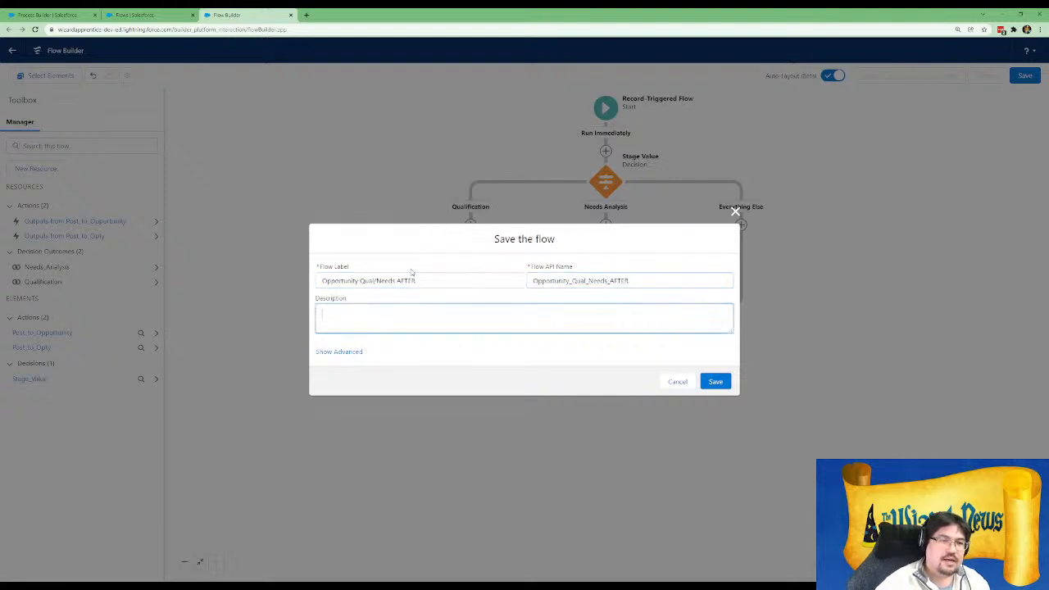
# Describe the flow as "All actions on OPportunity that happen After stage is Qualification or Needs Analysis" and save it
pyautogui.write('A')
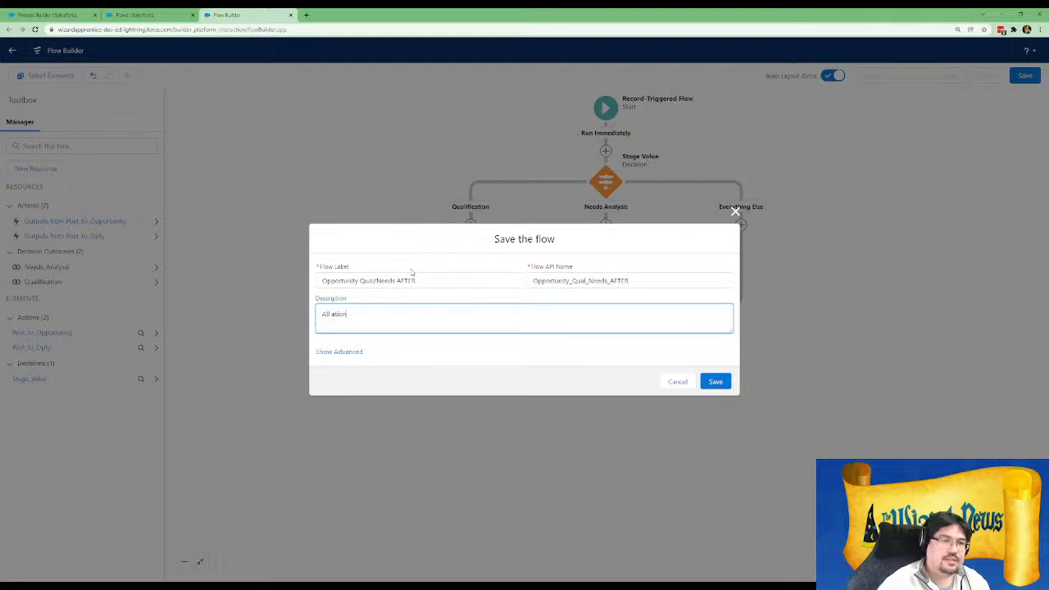
pyautogui.write('ll actions on ')
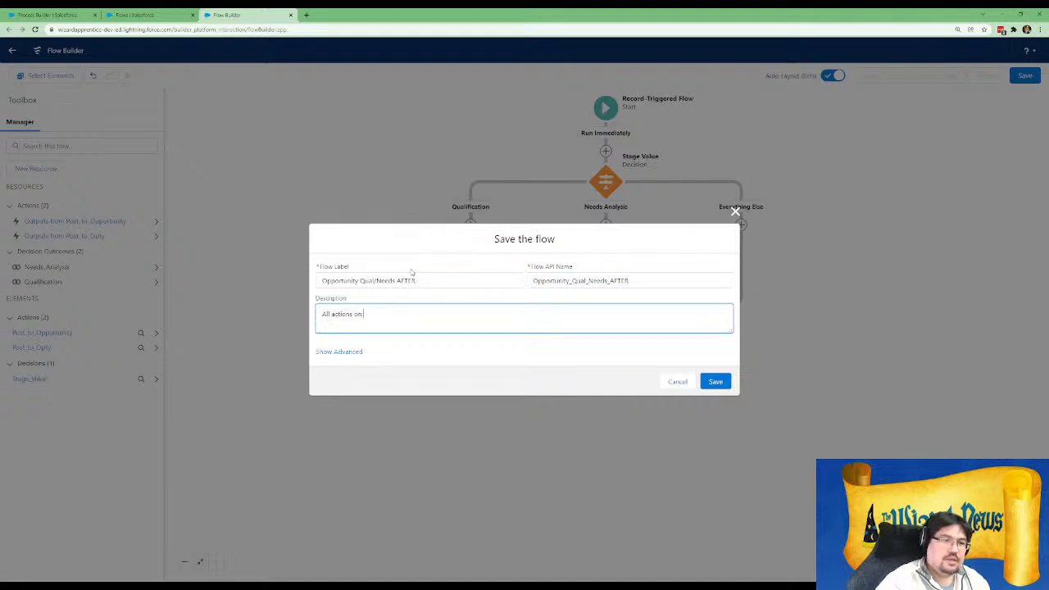
pyautogui.write('Opportunity that happen After stage is Qualification or Needs Analysis')
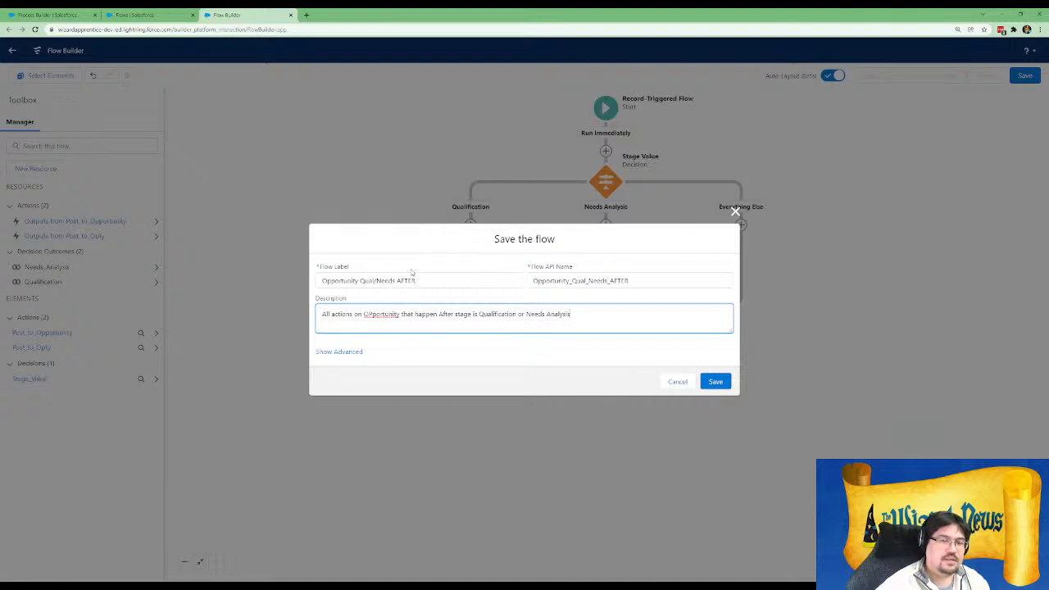
pyautogui.click(715, 381)
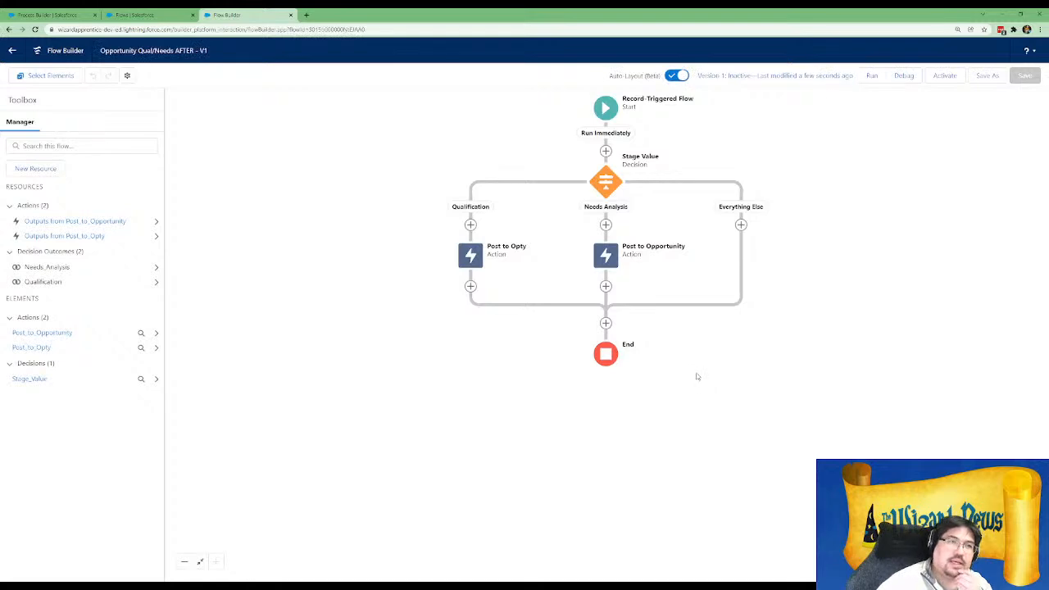
# Set up a debug run of the flow as an updated record, using the Express Logistics Standby Generator opportunity
pyautogui.click(904, 76)
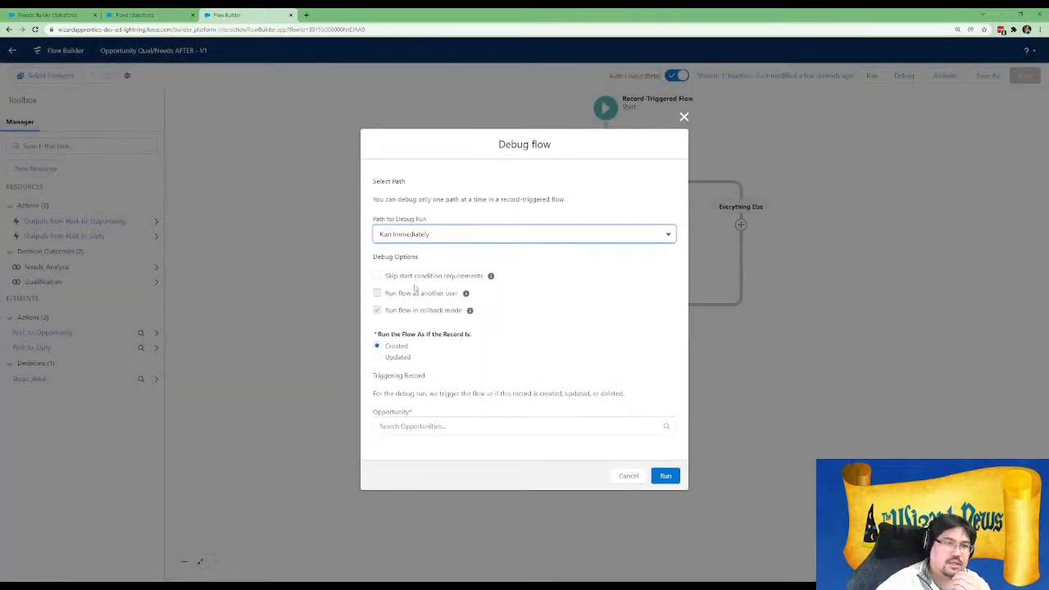
pyautogui.click(435, 426)
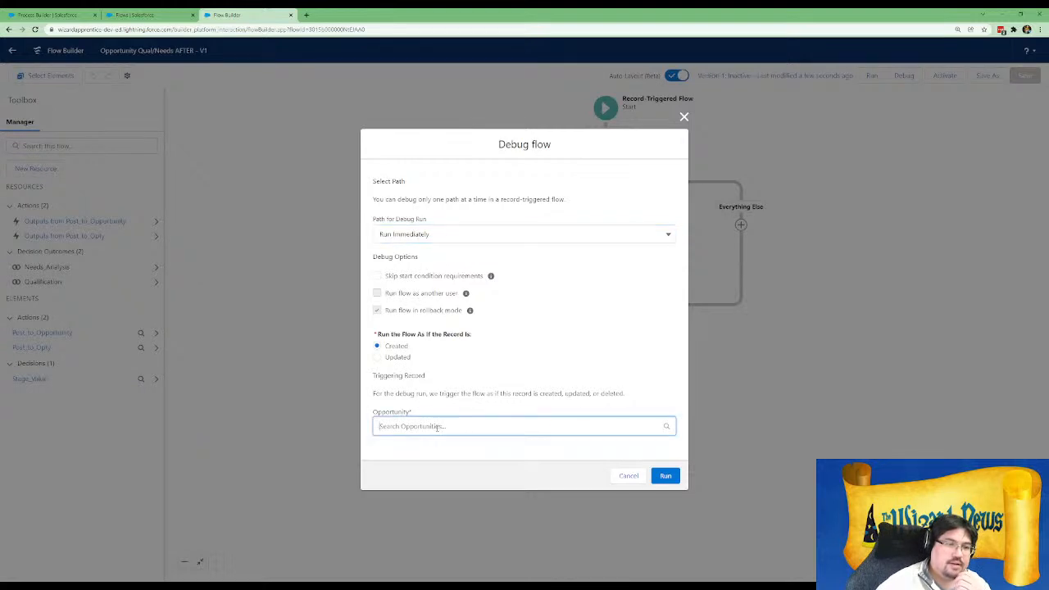
pyautogui.click(455, 449)
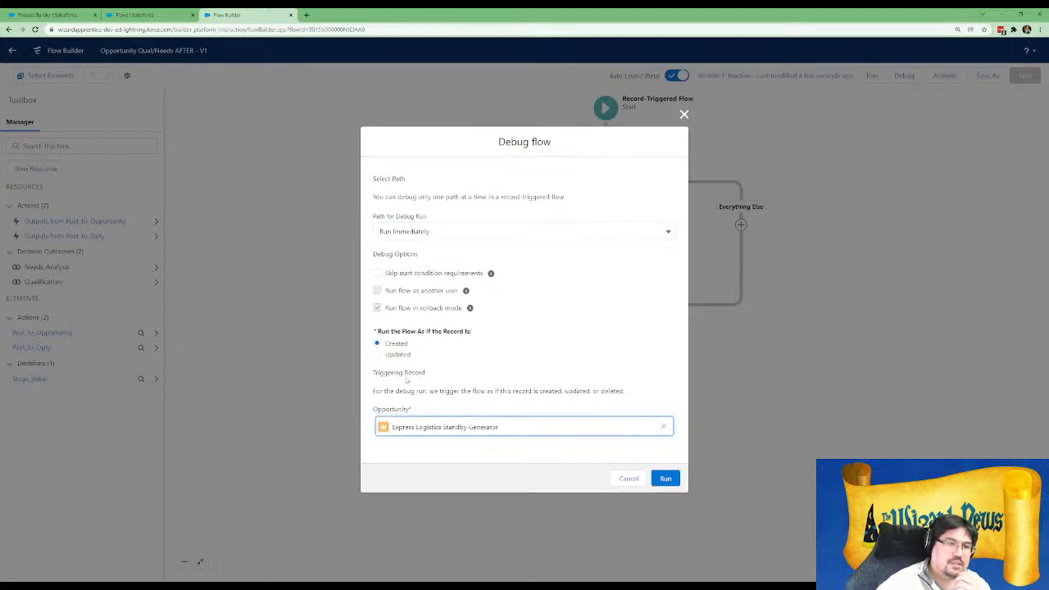
pyautogui.click(377, 354)
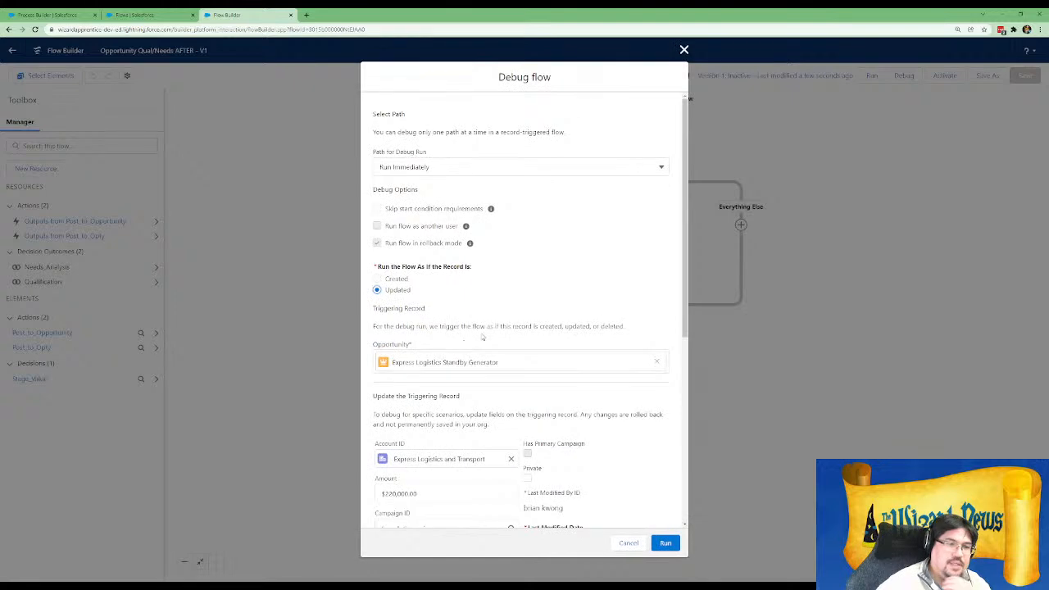
# Run the debug with the triggering record's Stage set to Qualification and inspect the Post to Opty details
pyautogui.scroll(-2, 590, 299)
pyautogui.scroll(-2, 559, 315)
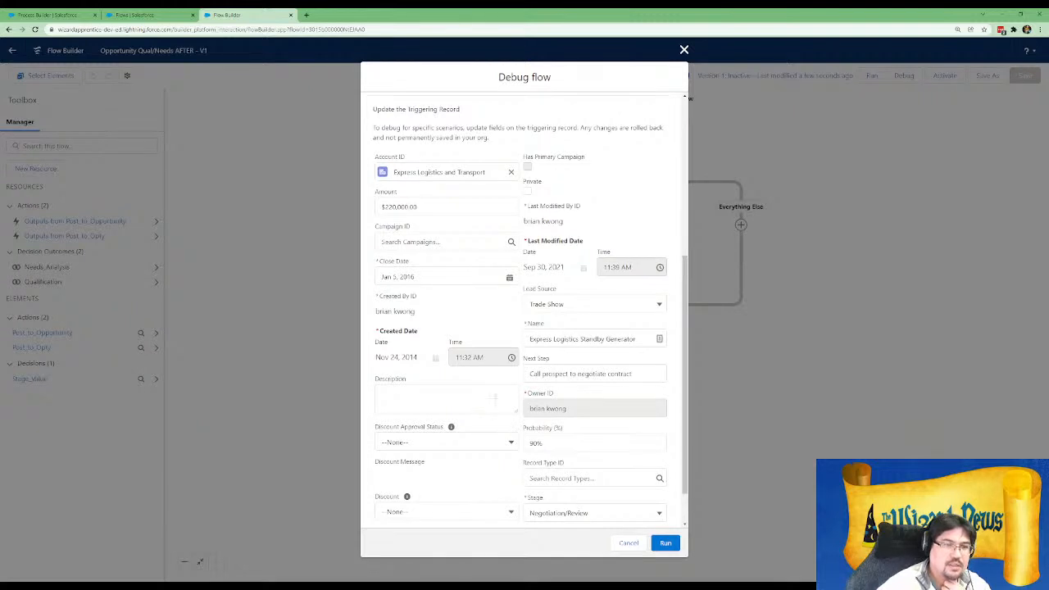
pyautogui.scroll(-1, 473, 324)
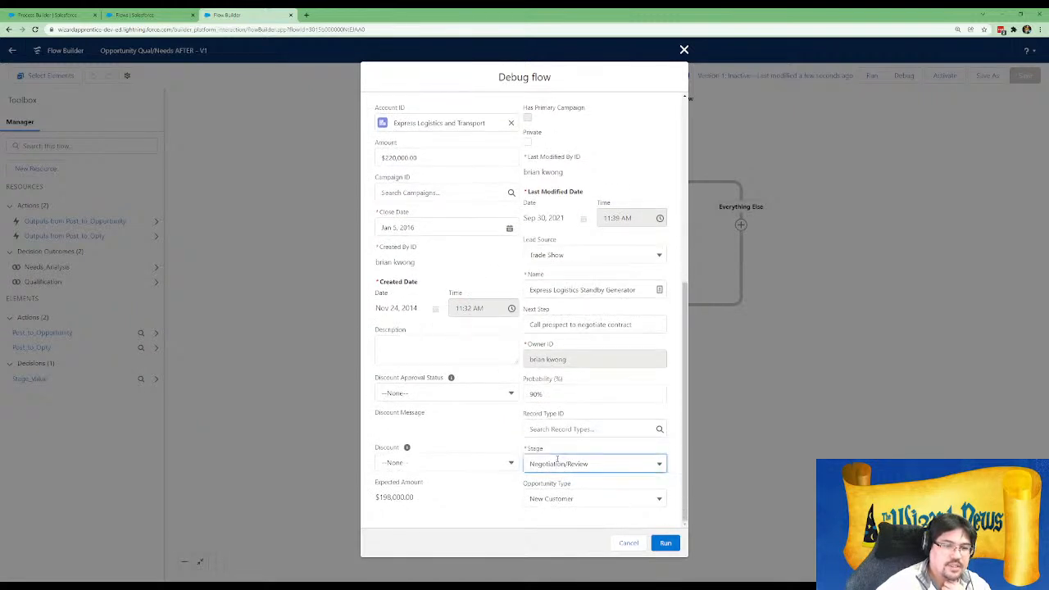
pyautogui.click(590, 464)
pyautogui.click(577, 295)
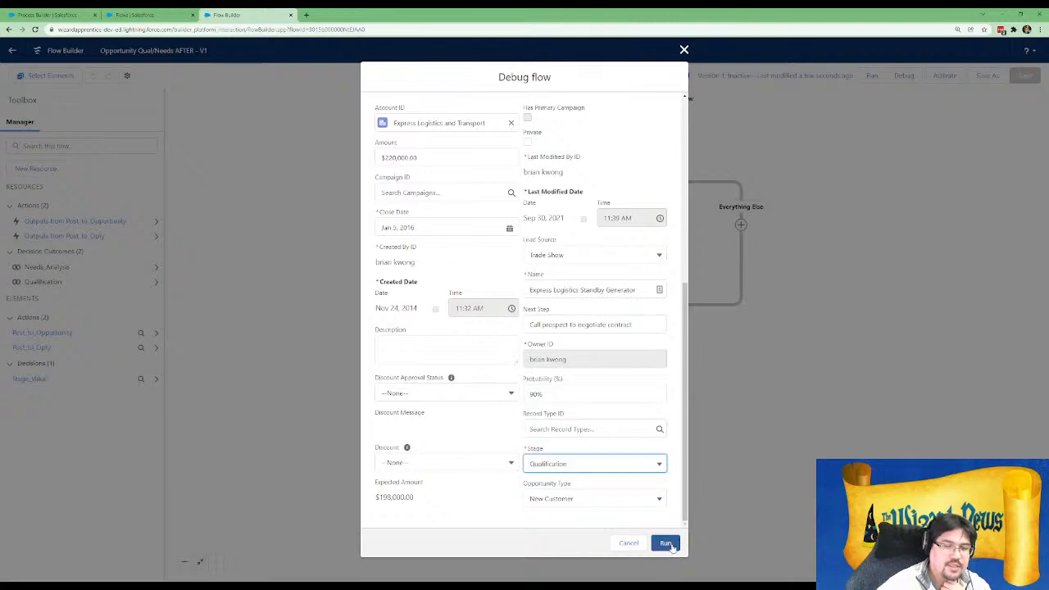
pyautogui.click(666, 543)
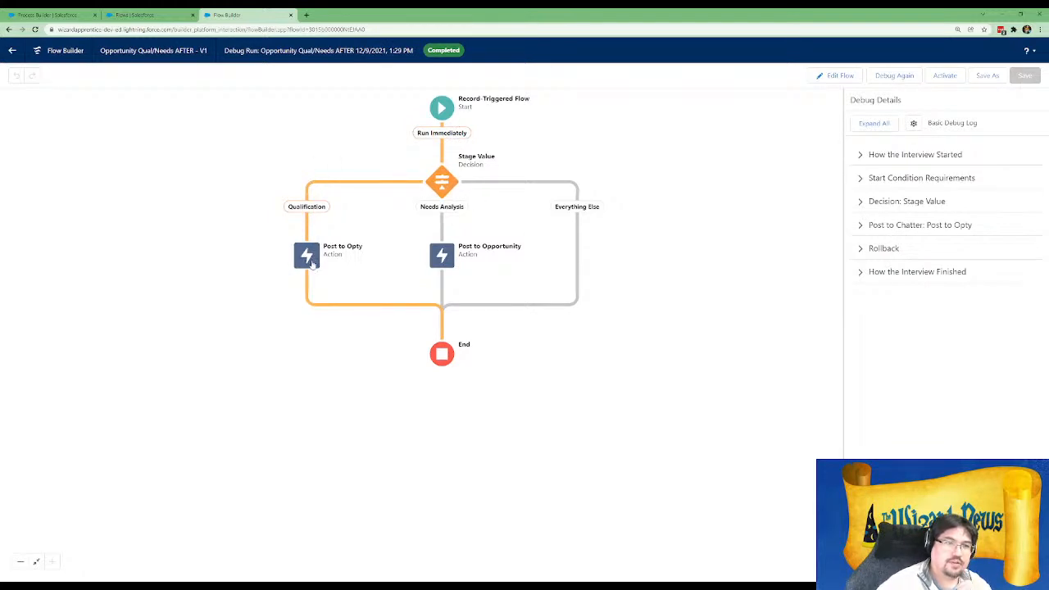
pyautogui.click(860, 226)
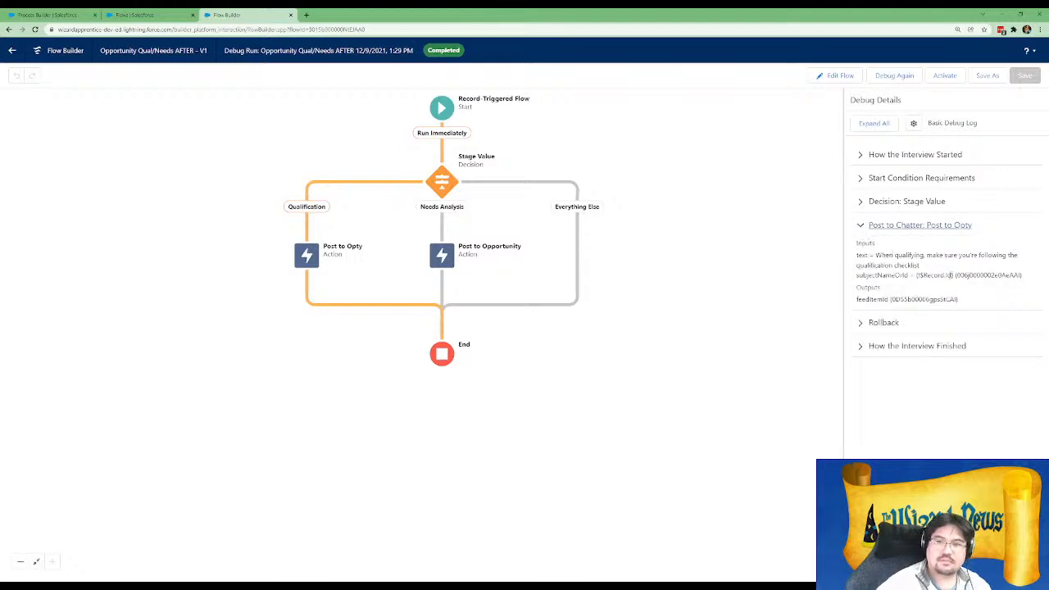
# Debug the flow again with the triggering record's Stage set to Needs Analysis
pyautogui.click(903, 72)
pyautogui.scroll(-5, 602, 360)
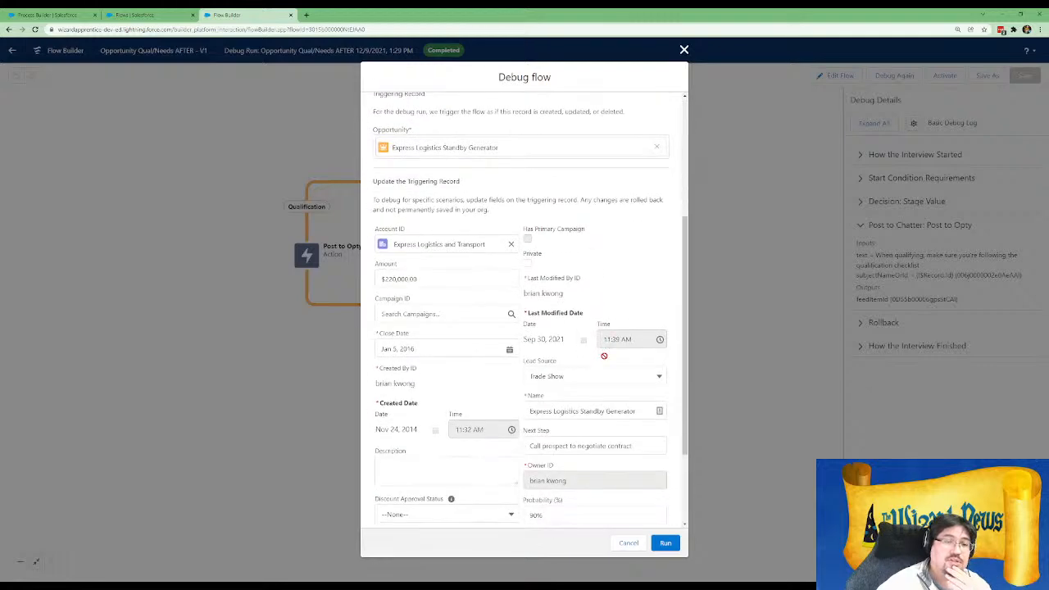
pyautogui.scroll(-2, 604, 356)
pyautogui.click(605, 471)
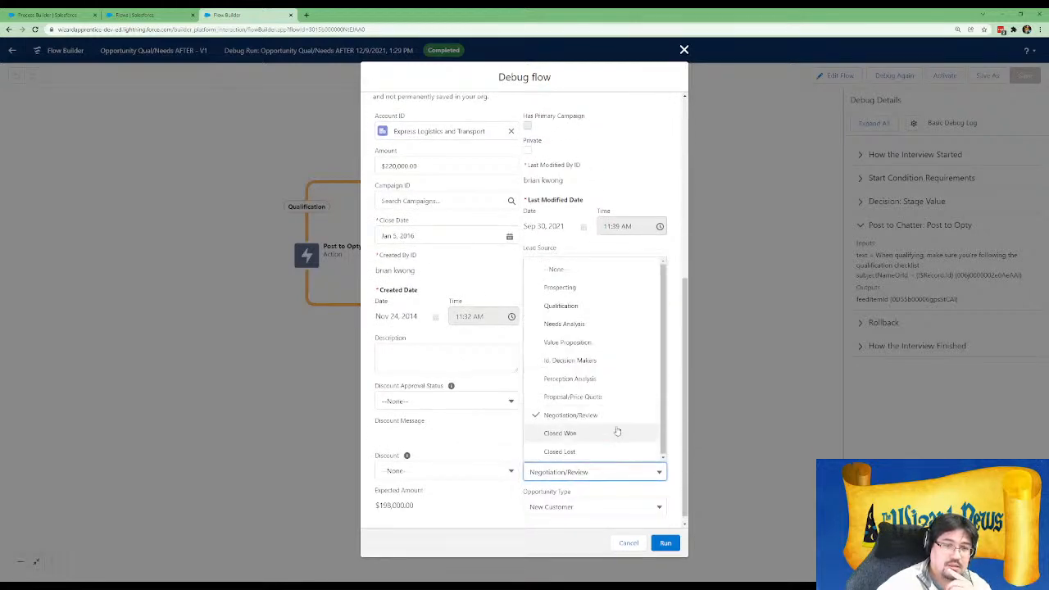
pyautogui.click(574, 324)
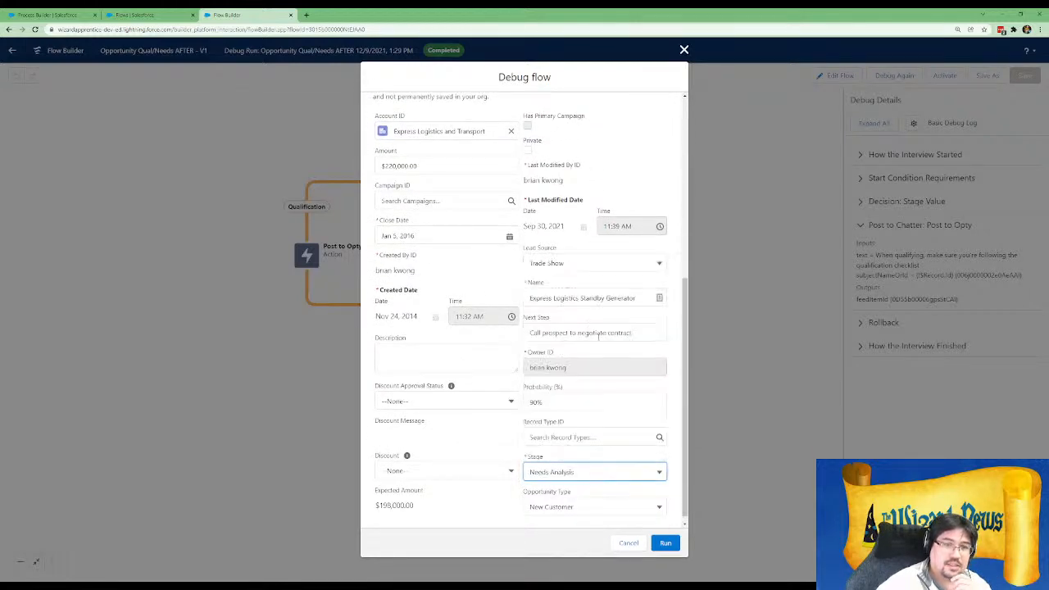
pyautogui.click(666, 543)
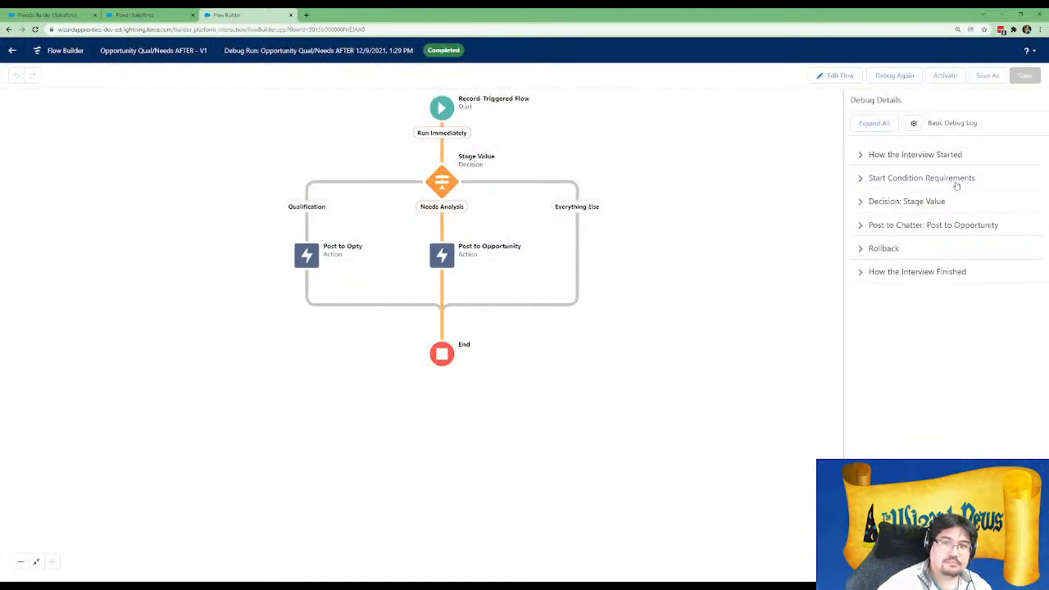
# Debug the flow again with the triggering record's Stage set to Proposal/Price Quote
pyautogui.click(893, 75)
pyautogui.scroll(-2, 607, 477)
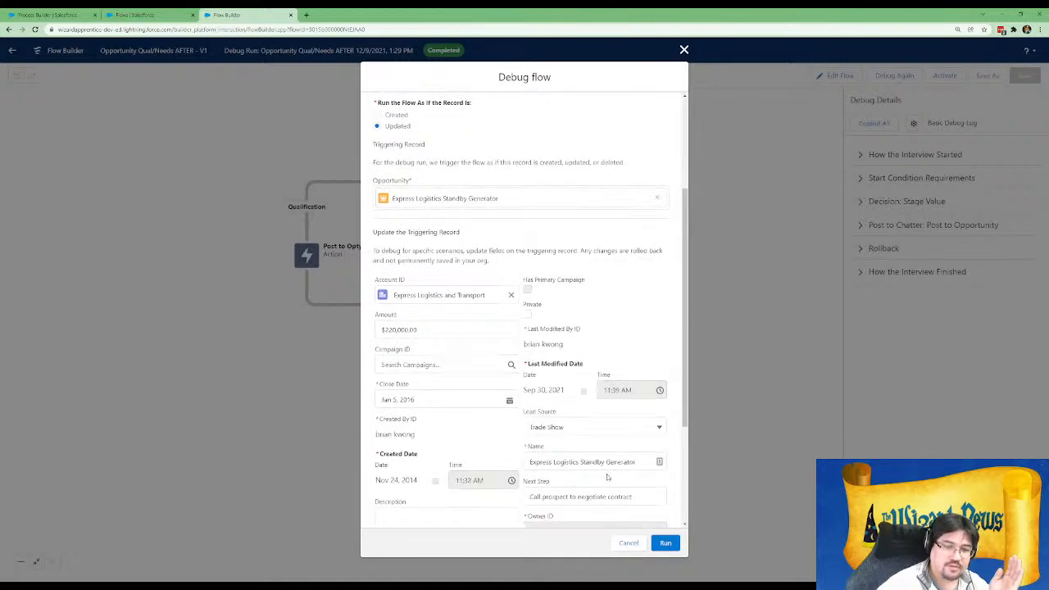
pyautogui.scroll(-2, 607, 477)
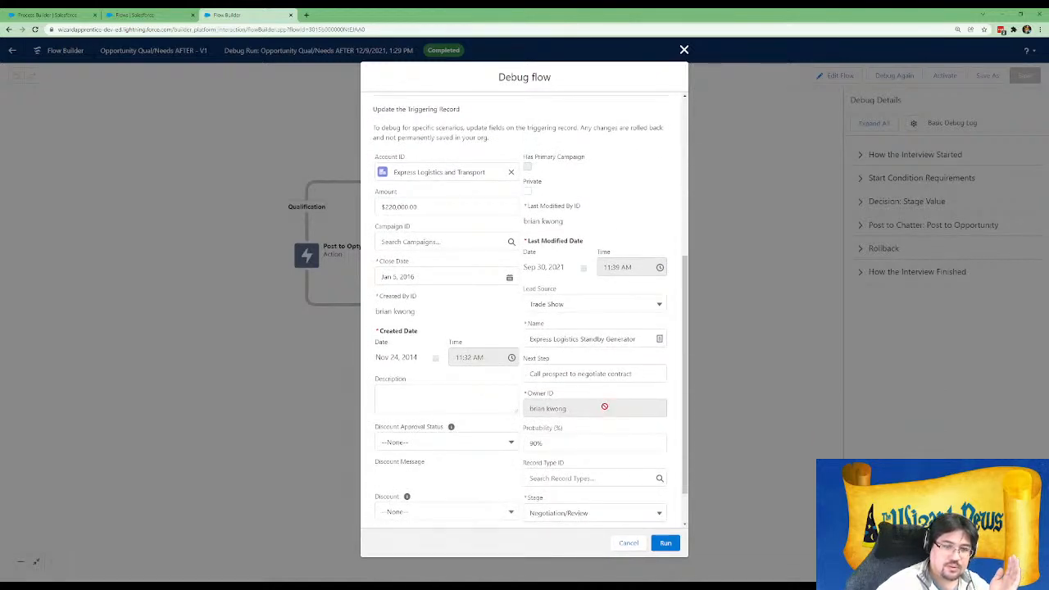
pyautogui.scroll(-1, 603, 404)
pyautogui.click(584, 464)
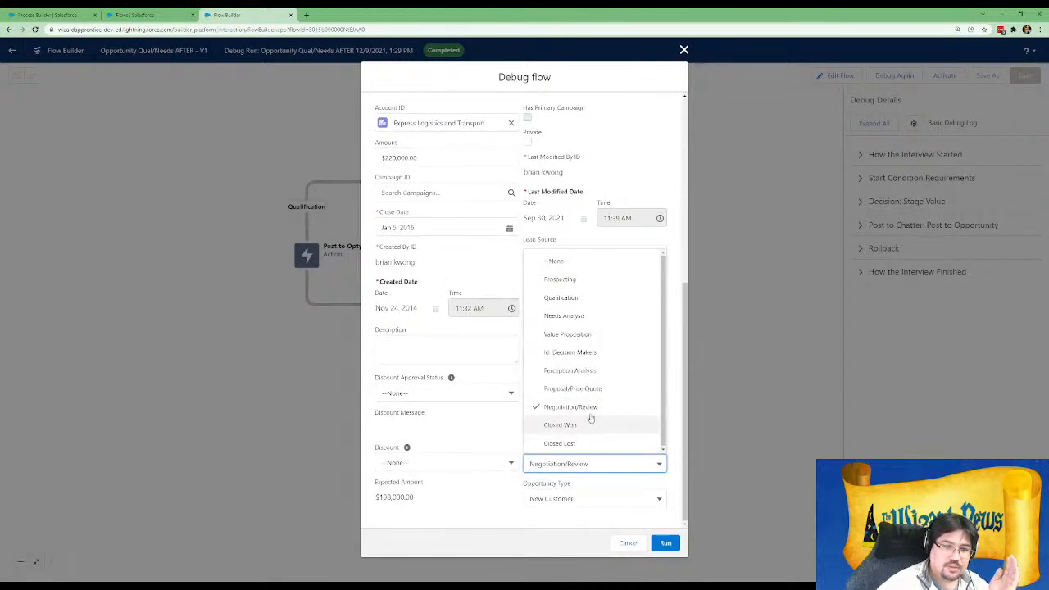
pyautogui.click(590, 388)
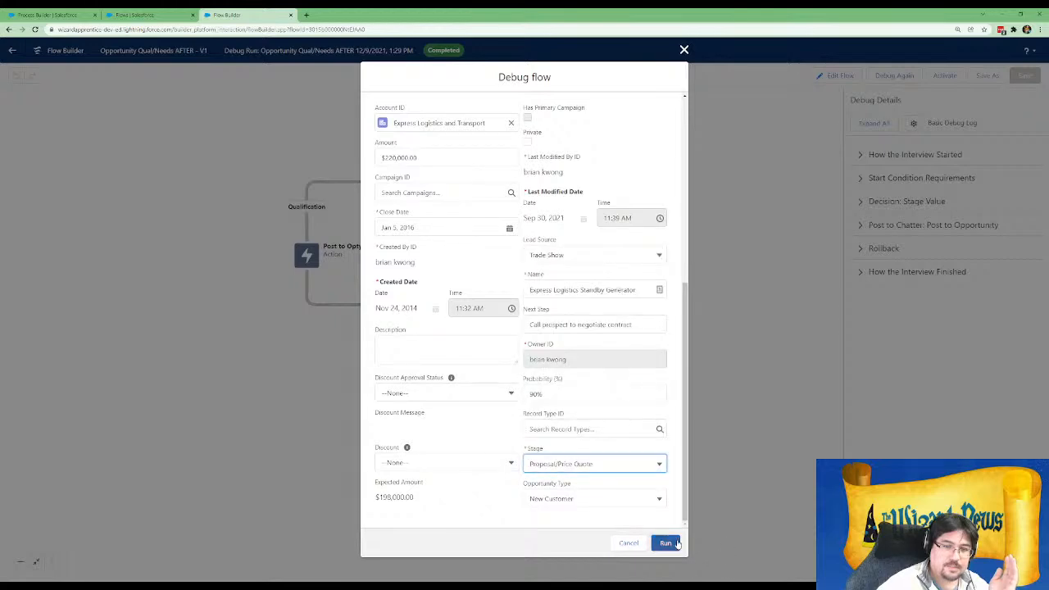
pyautogui.click(665, 542)
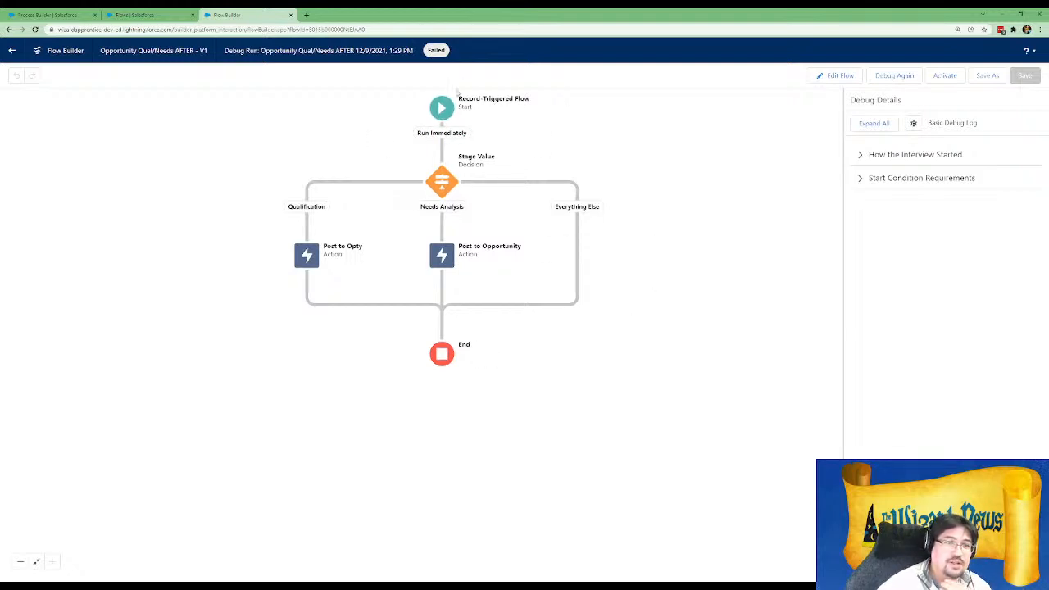
# Review the Start element's trigger, entry conditions and optimization settings without changing them
pyautogui.click(448, 119)
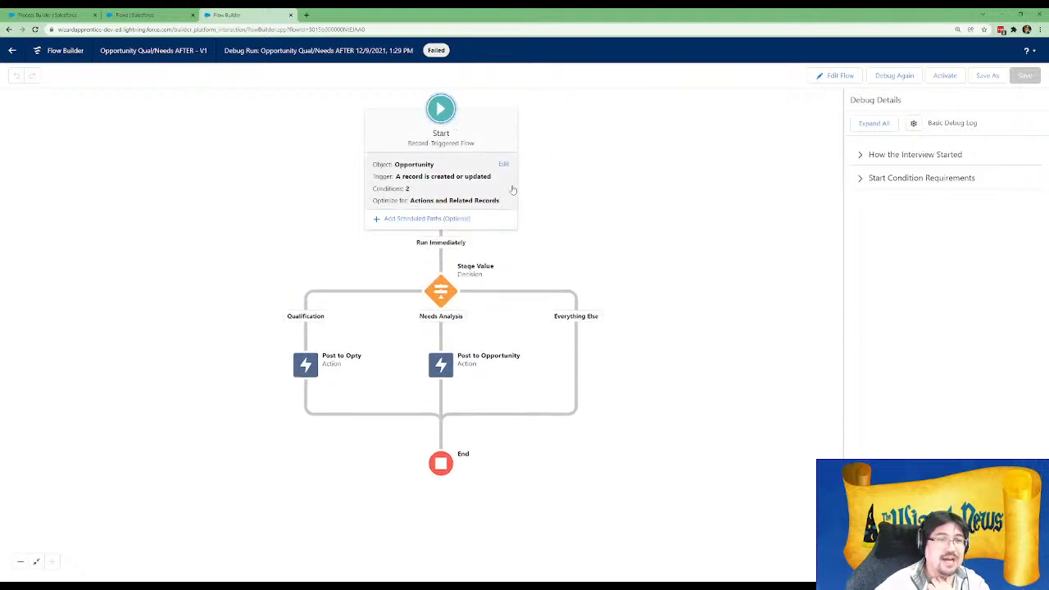
pyautogui.click(503, 166)
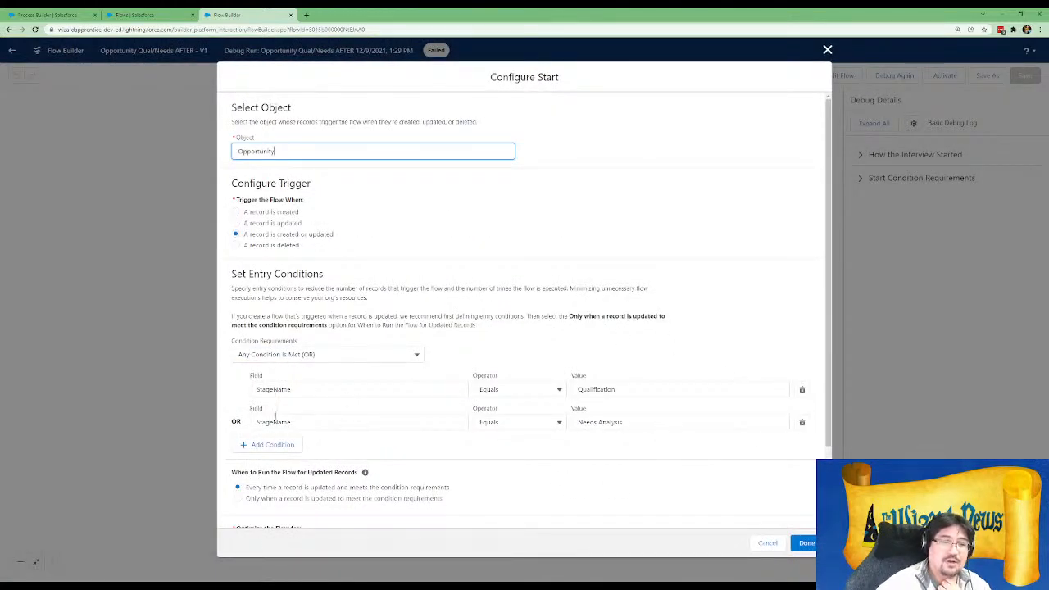
pyautogui.scroll(-2, 820, 103)
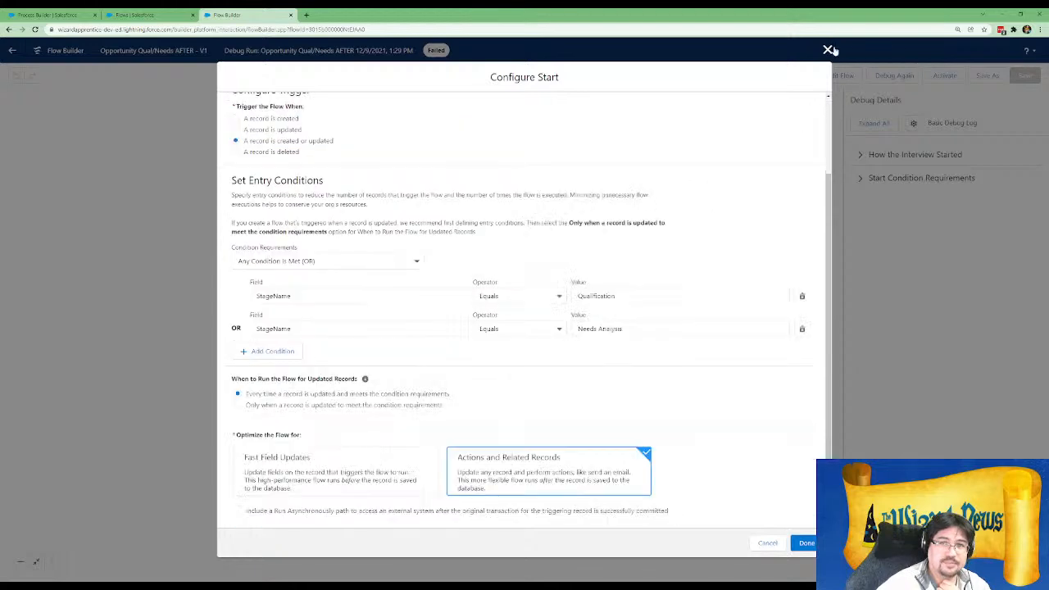
pyautogui.click(827, 50)
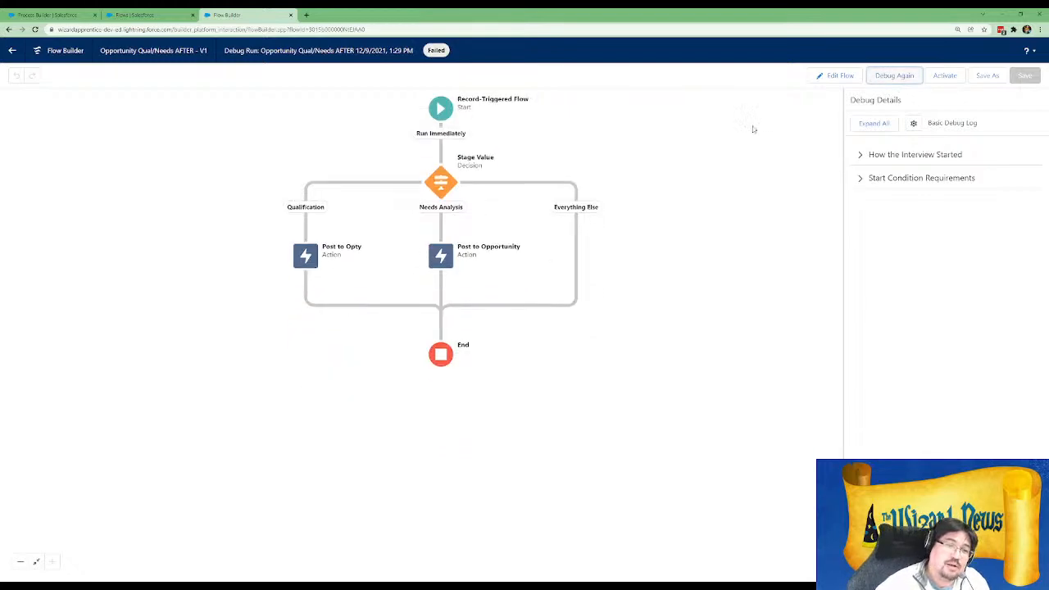
pyautogui.click(888, 77)
pyautogui.scroll(-8, 567, 401)
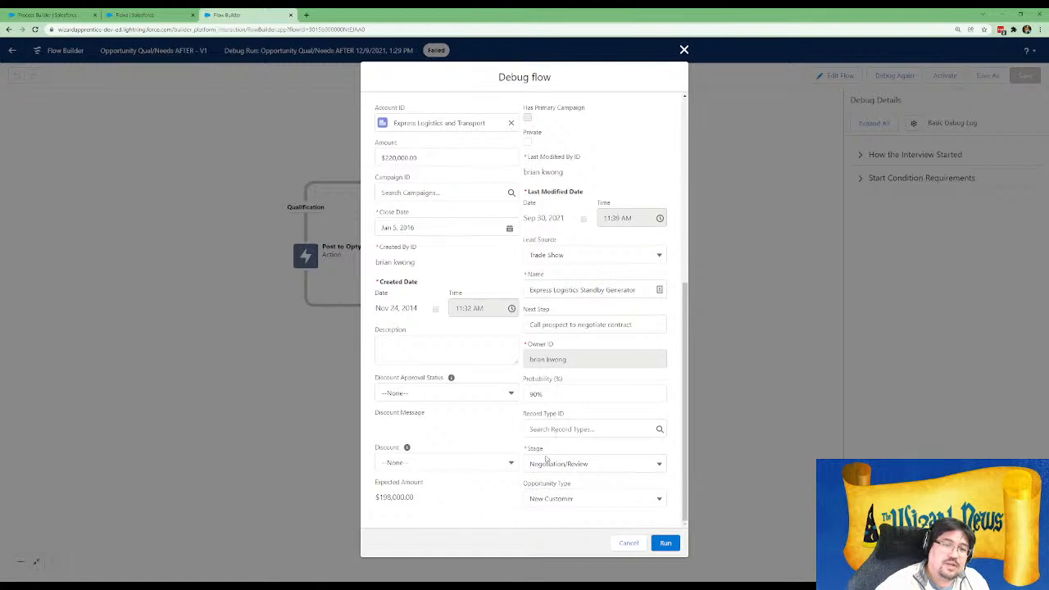
pyautogui.click(550, 463)
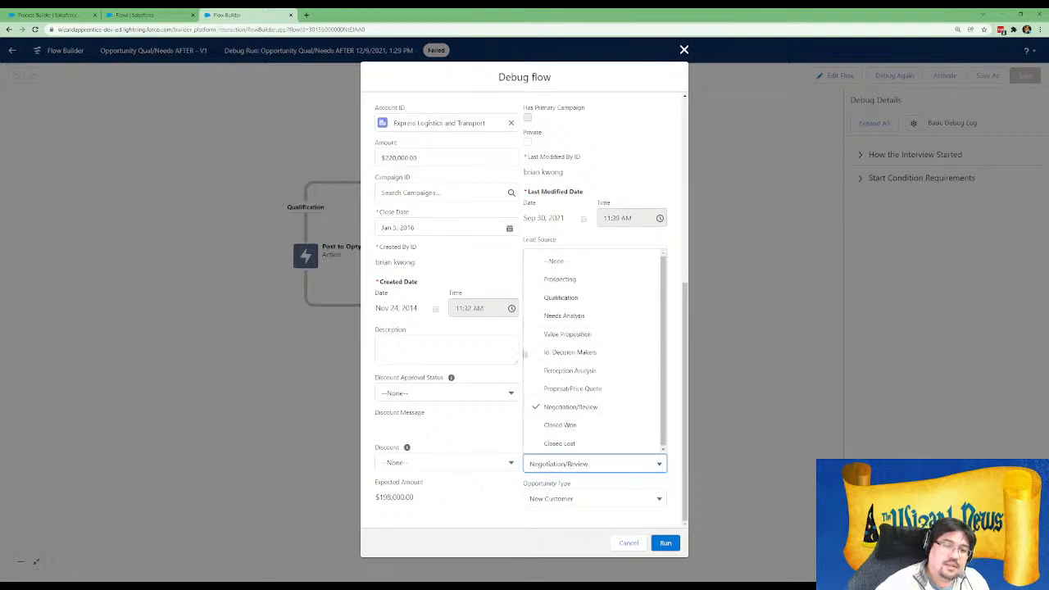
pyautogui.click(561, 297)
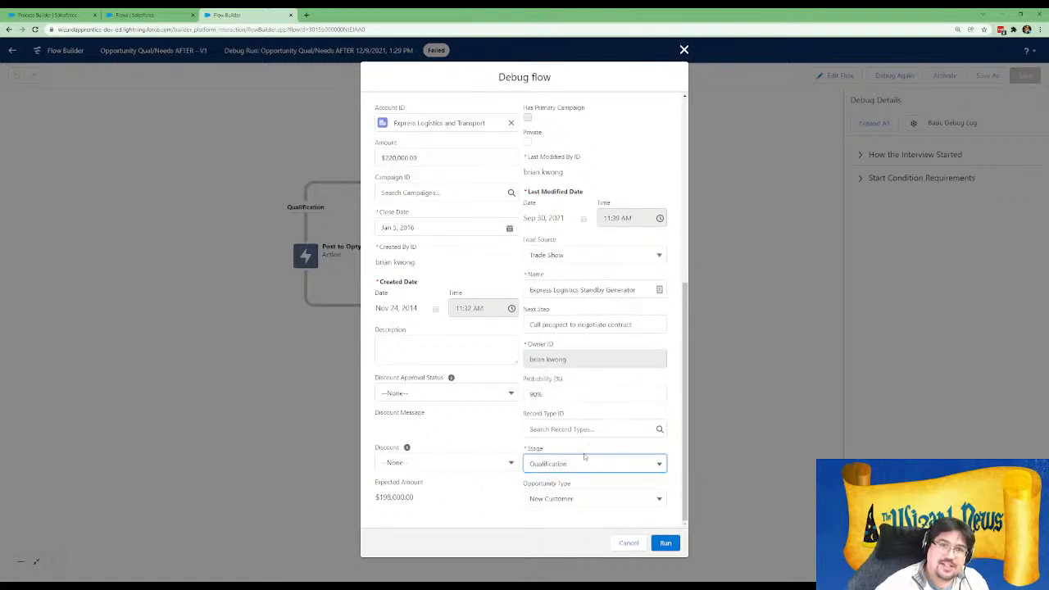
pyautogui.scroll(7, 584, 457)
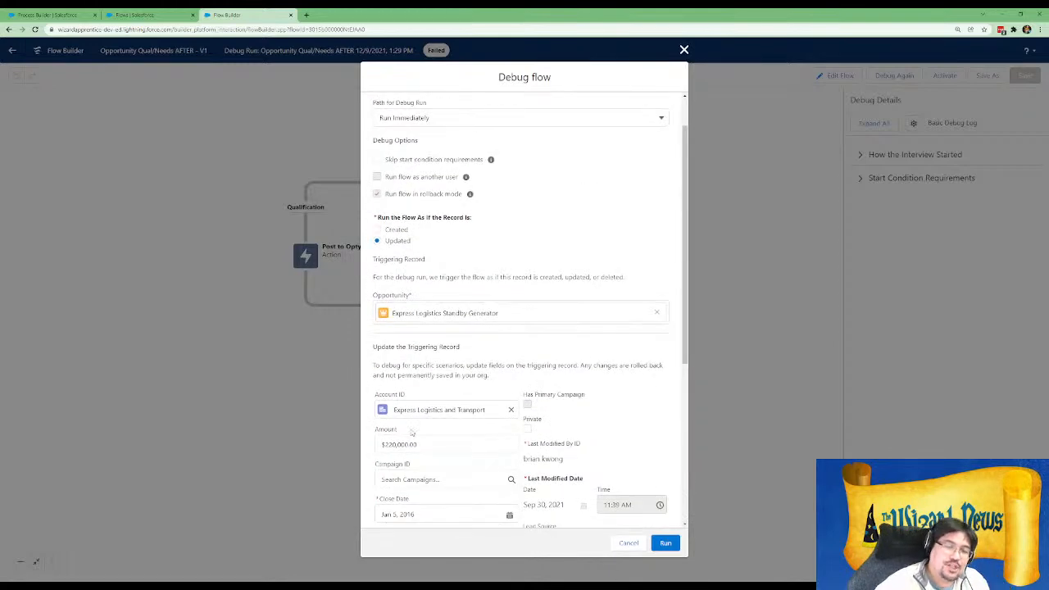
pyautogui.scroll(-5, 412, 432)
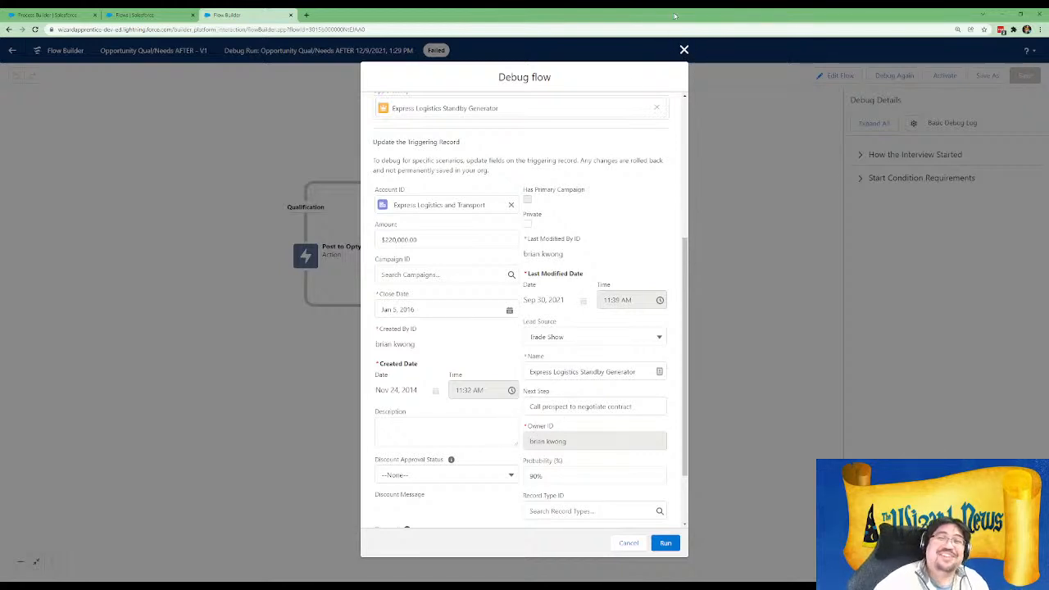
pyautogui.click(684, 50)
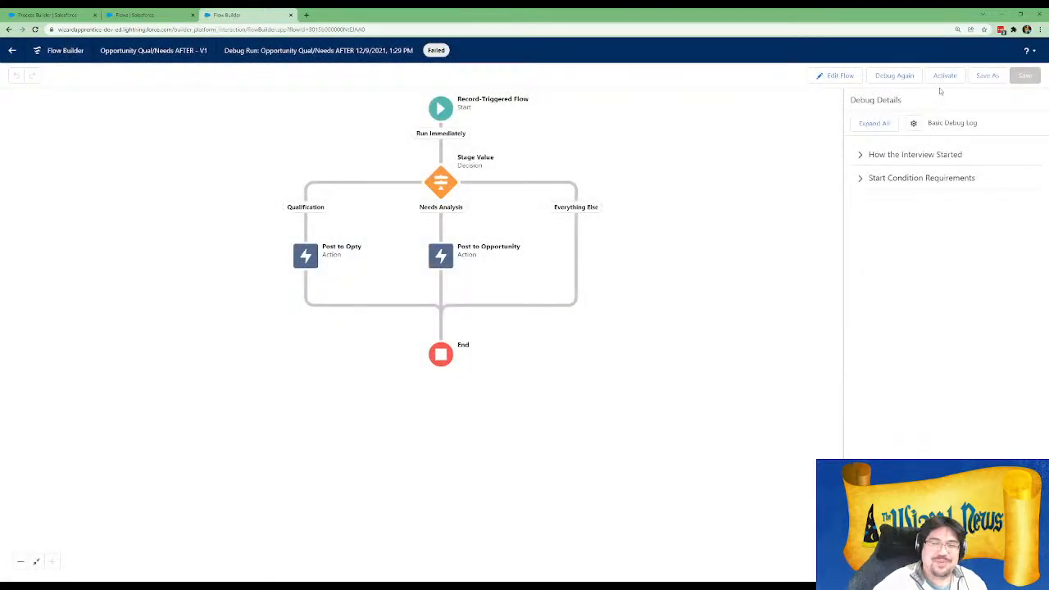
# Activate the Opportunity Qual/Needs AFTER flow and close its builder
pyautogui.click(944, 77)
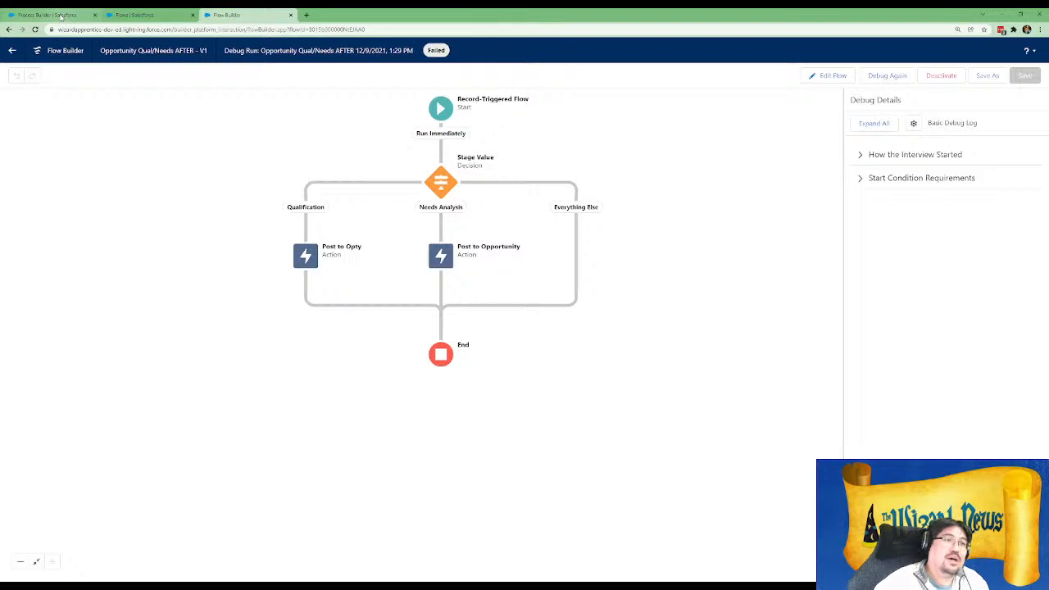
pyautogui.click(291, 15)
# Inspect the Discount Applied criteria and its Discount Notice email alert in the Opportunity Created and Edited process
pyautogui.click(49, 15)
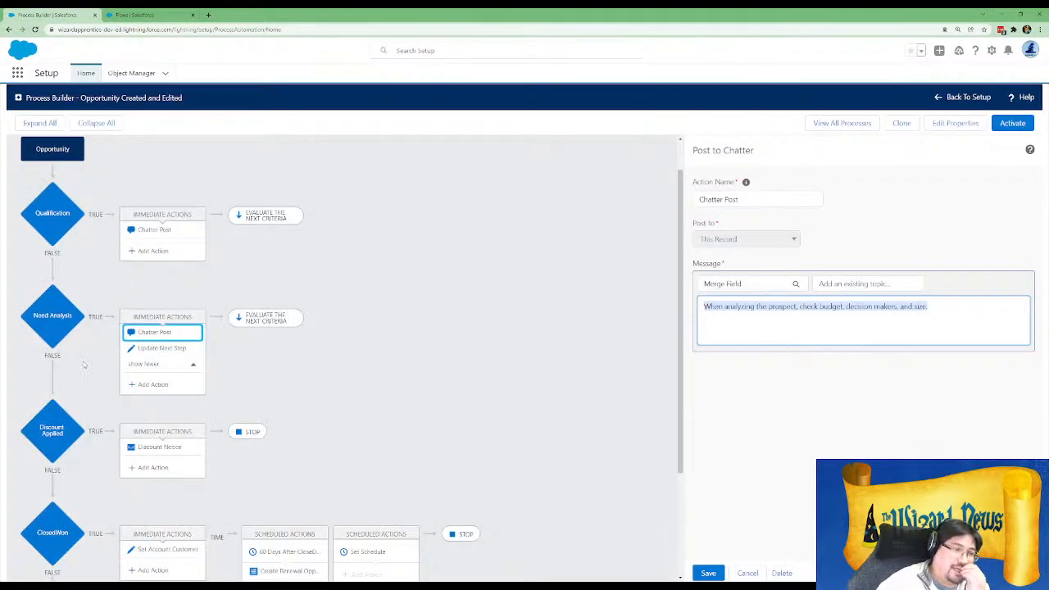
pyautogui.click(59, 431)
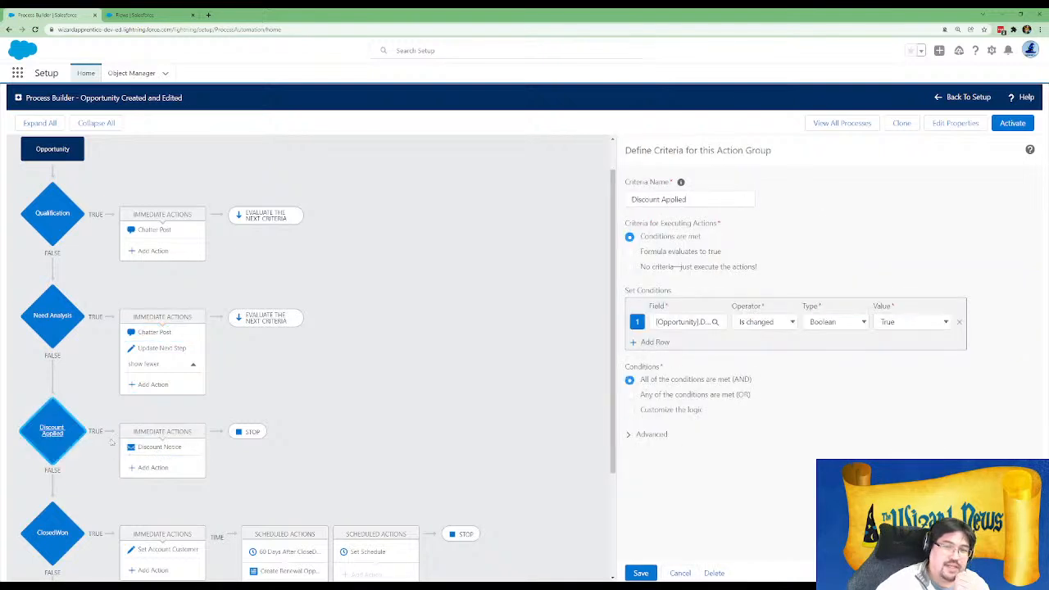
pyautogui.click(136, 452)
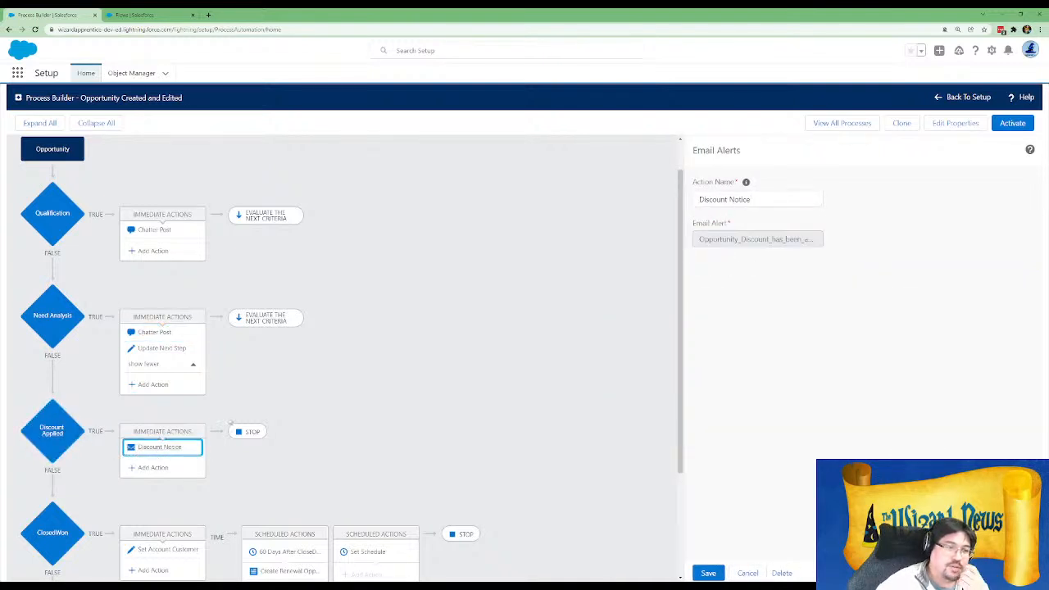
# Create a new record-triggered flow from the Flows list using the auto-layout canvas
pyautogui.click(130, 15)
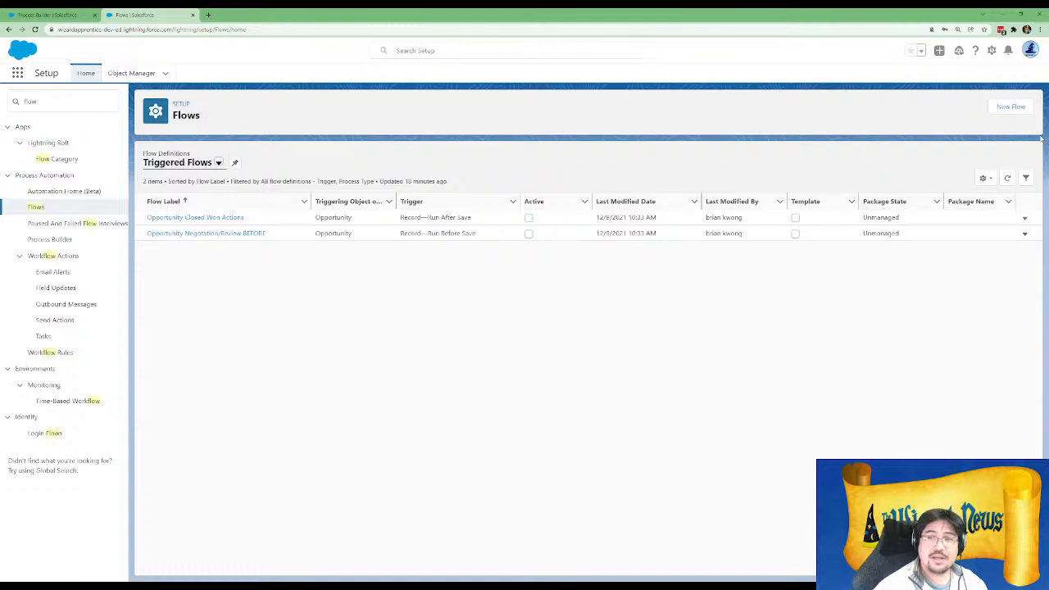
pyautogui.click(1010, 107)
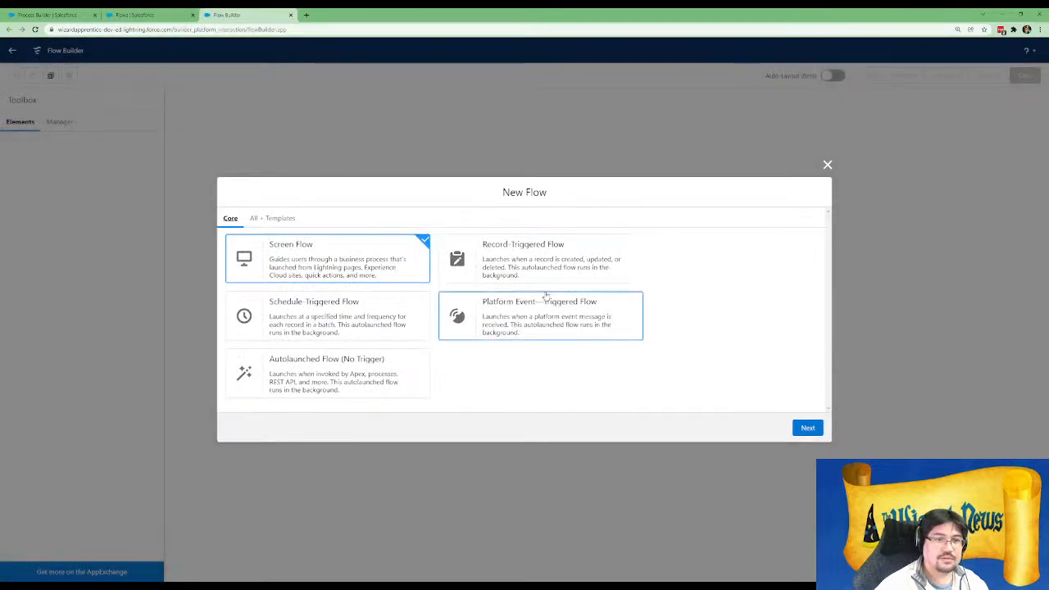
pyautogui.click(521, 275)
pyautogui.click(808, 427)
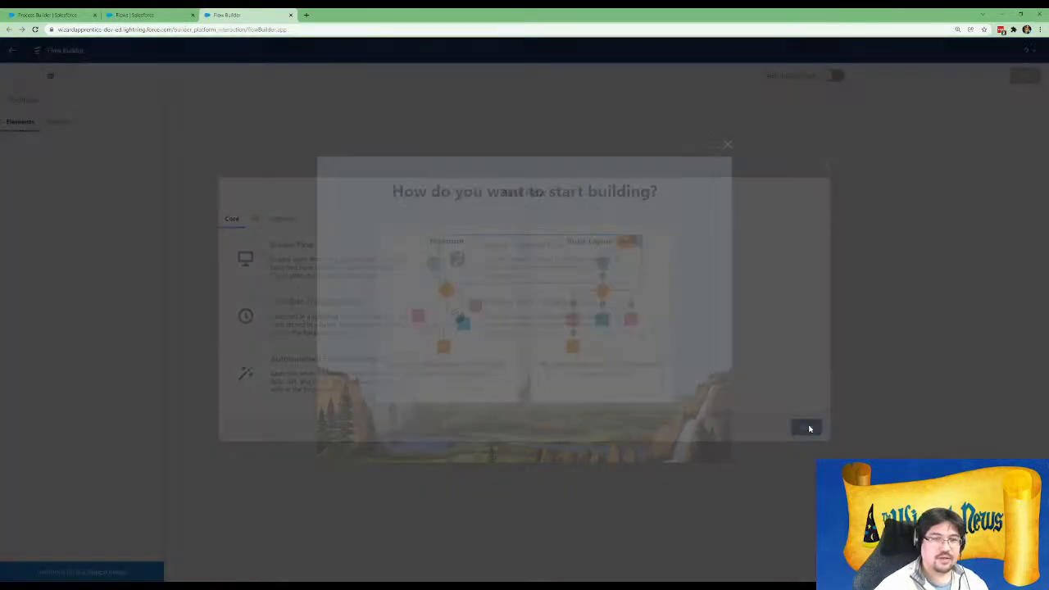
pyautogui.click(543, 272)
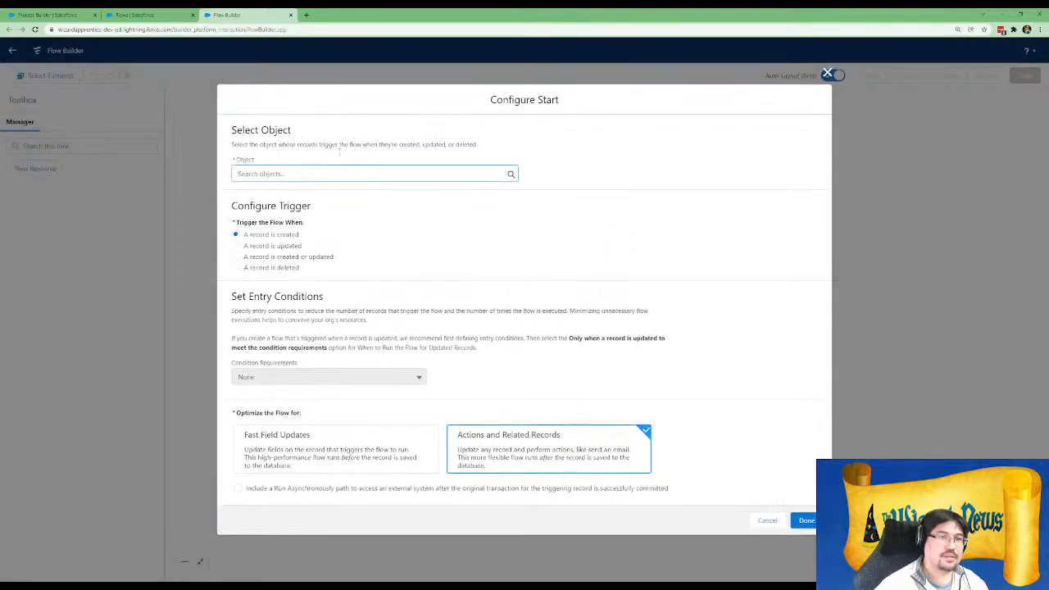
# Set the start object to Opportunity and trigger the flow when a record is created or updated
pyautogui.click(324, 170)
pyautogui.write('opp')
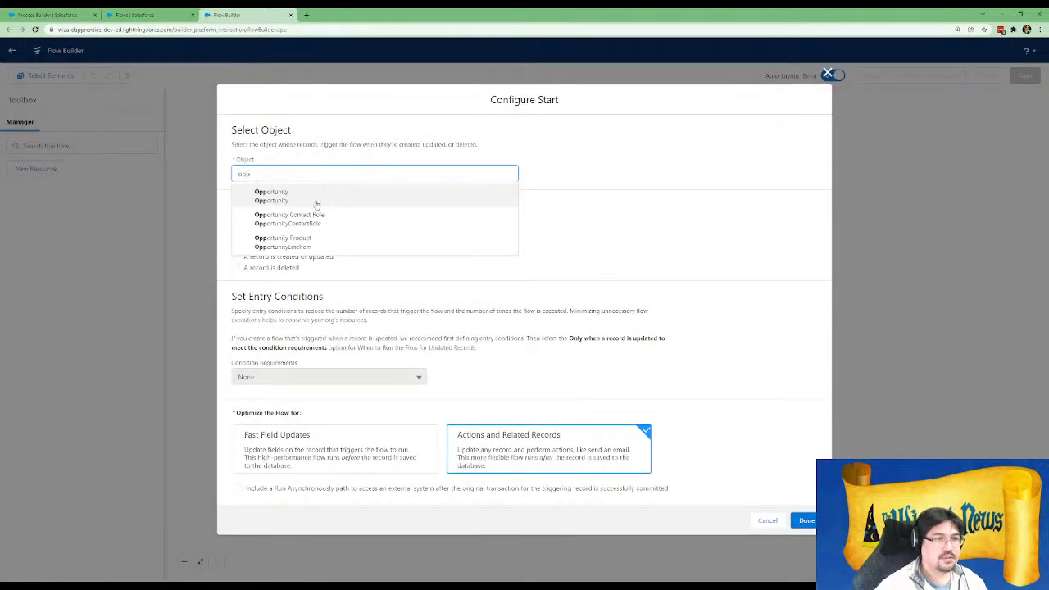
pyautogui.click(317, 200)
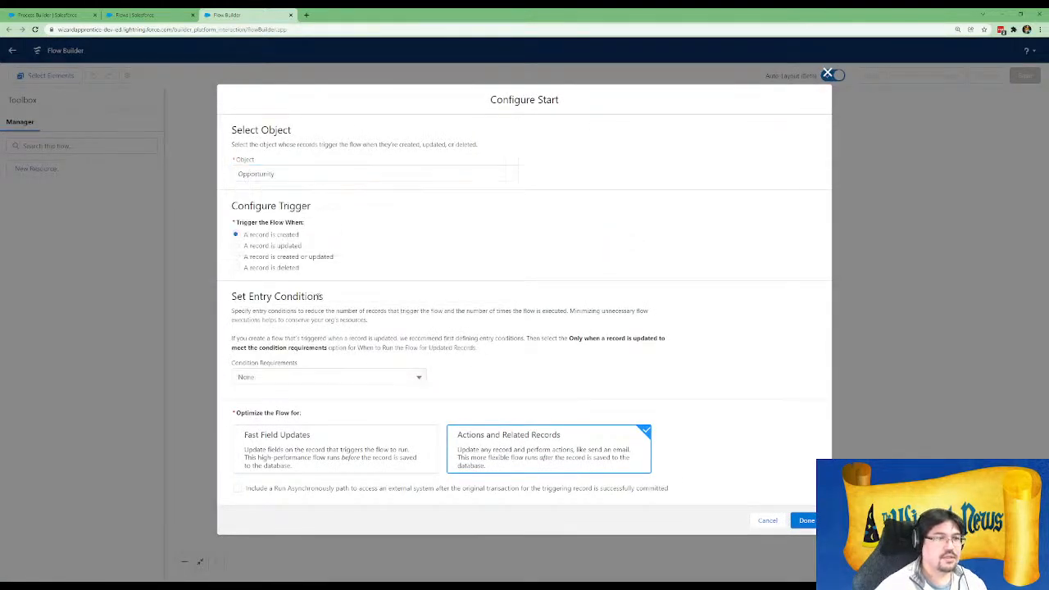
pyautogui.click(243, 259)
# Require all entry conditions to be met, add the condition Discount__c Is Changed True, and finish configuring the start
pyautogui.click(341, 377)
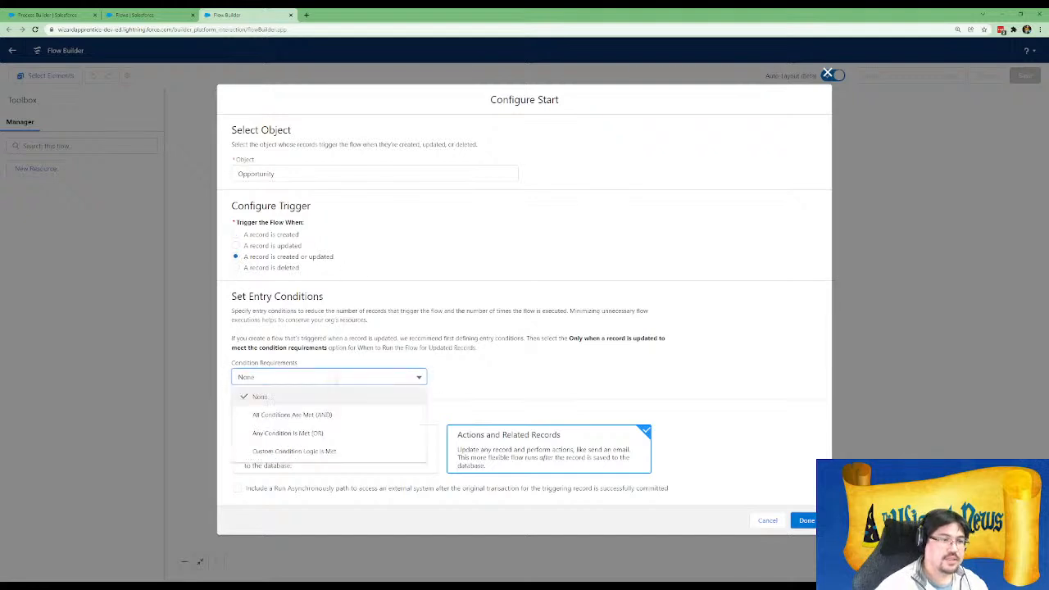
pyautogui.click(329, 415)
pyautogui.click(342, 389)
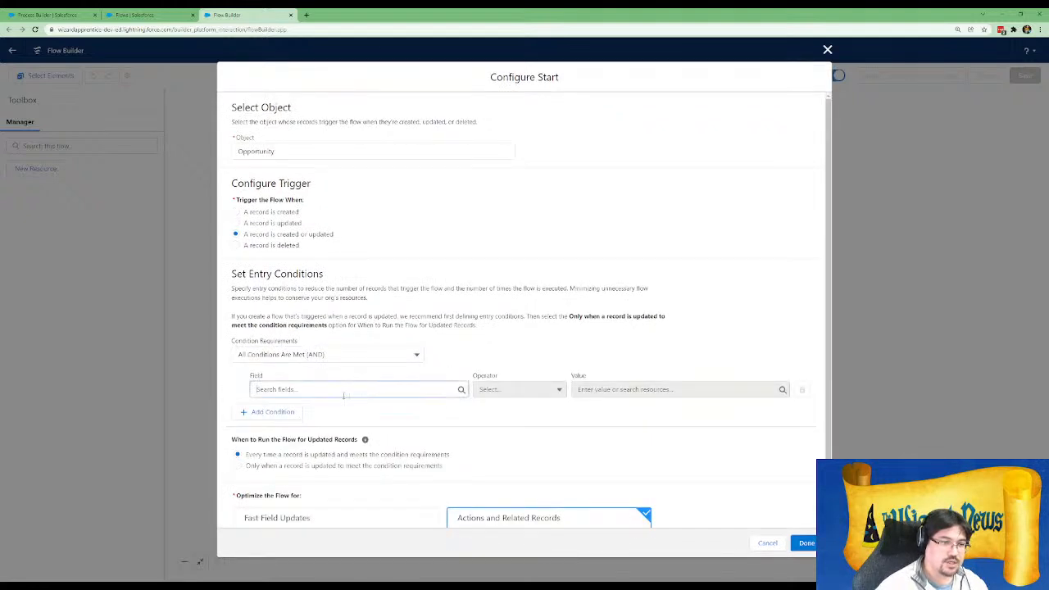
pyautogui.write('dis')
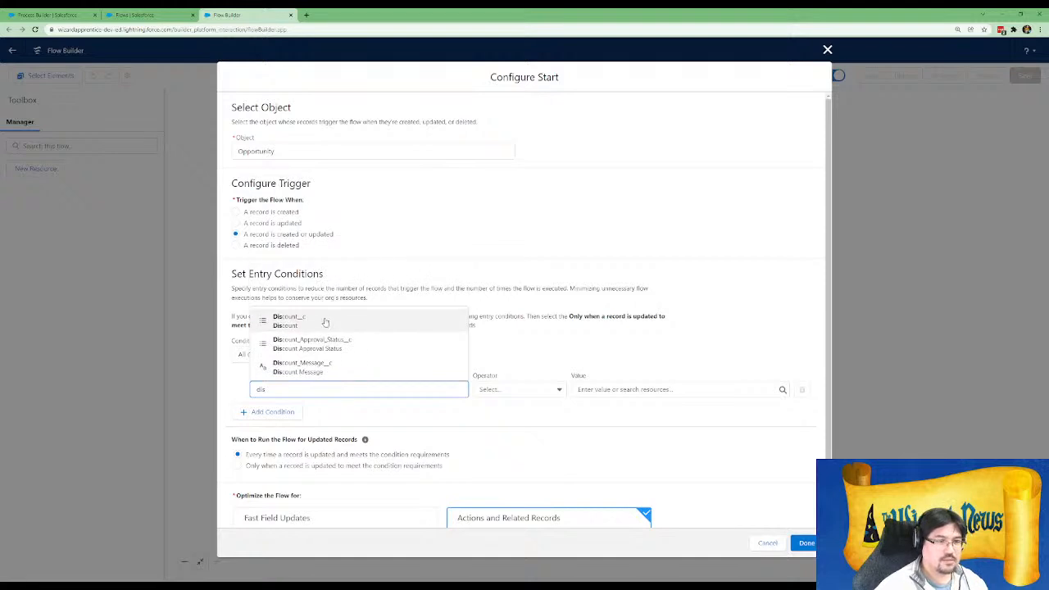
pyautogui.click(325, 321)
pyautogui.click(545, 390)
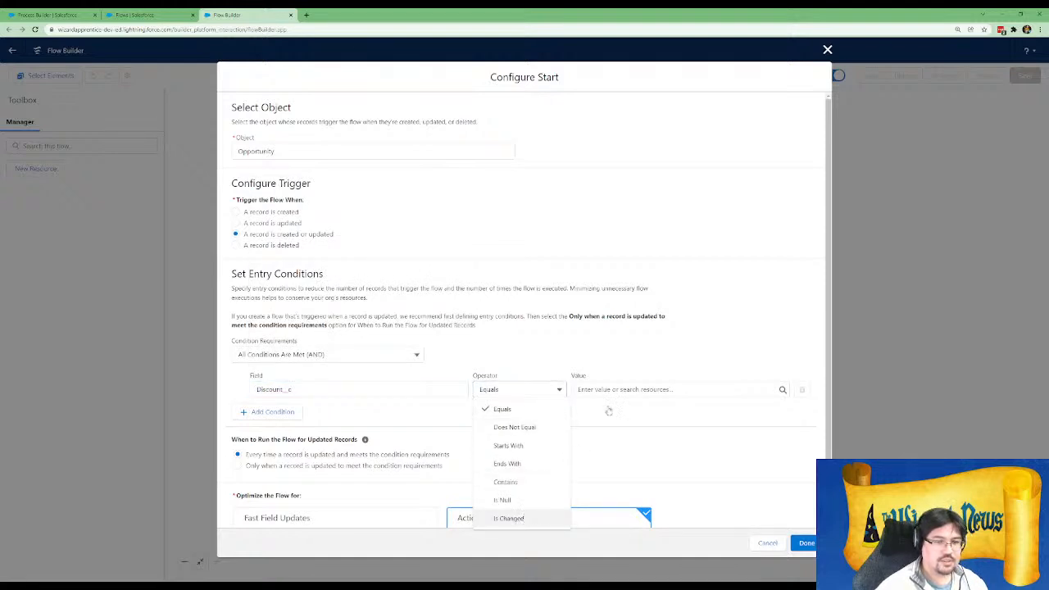
pyautogui.click(528, 516)
pyautogui.click(614, 291)
pyautogui.write('tru')
pyautogui.click(615, 331)
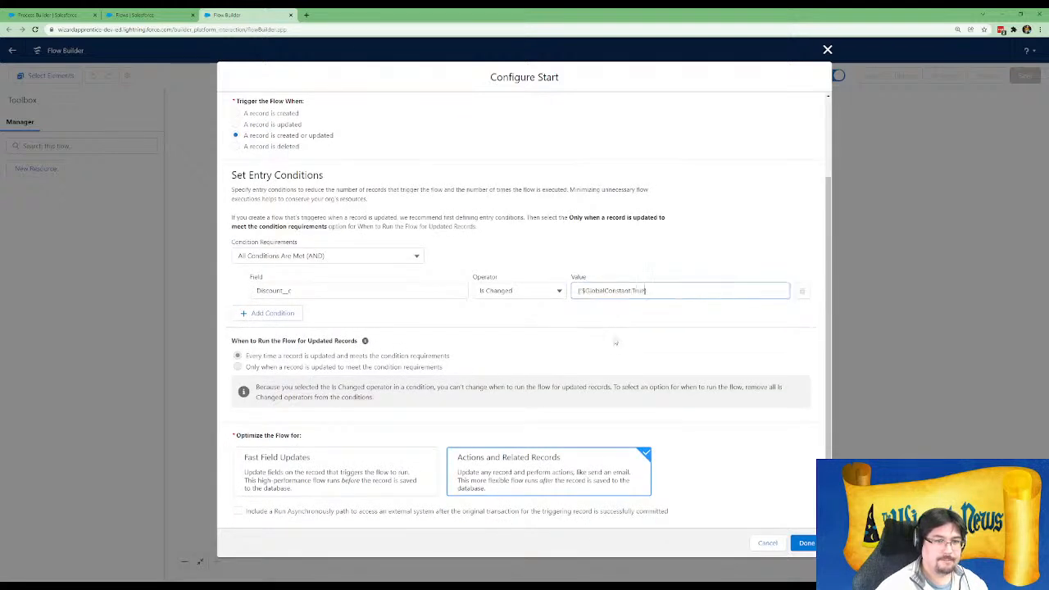
pyautogui.click(259, 362)
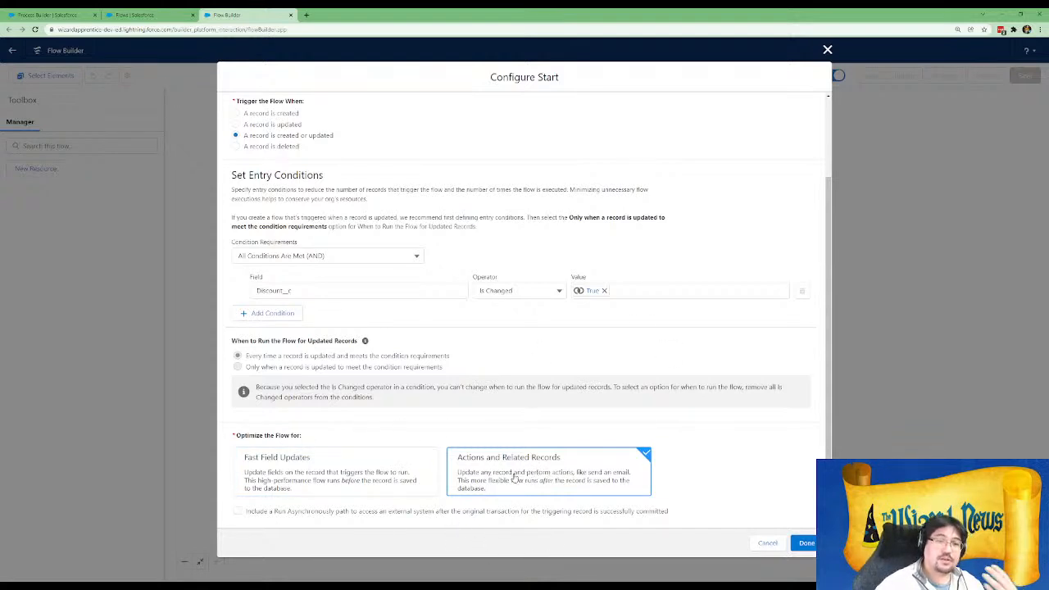
pyautogui.click(804, 543)
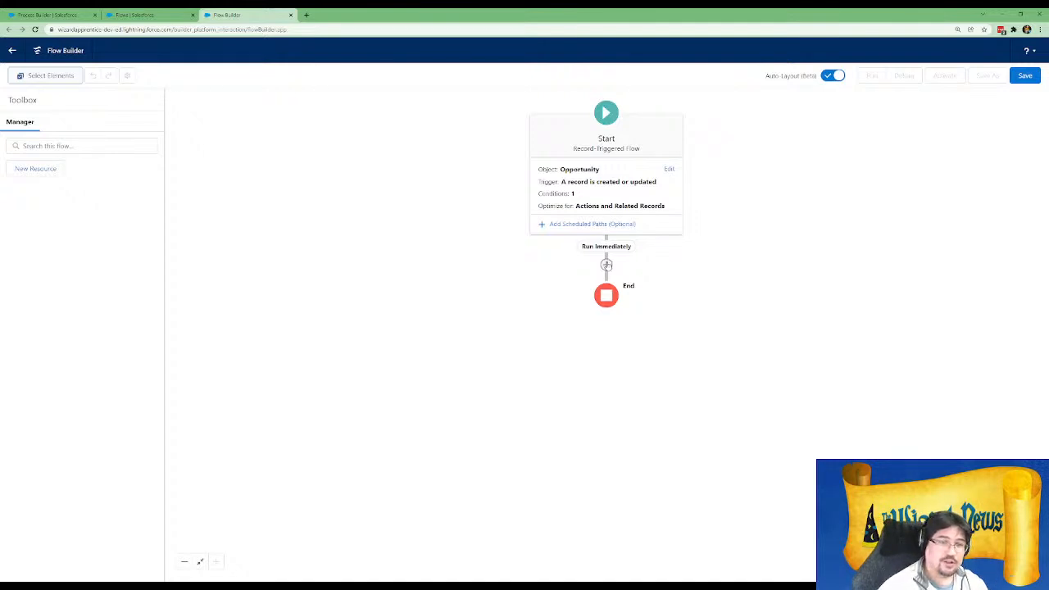
pyautogui.click(606, 265)
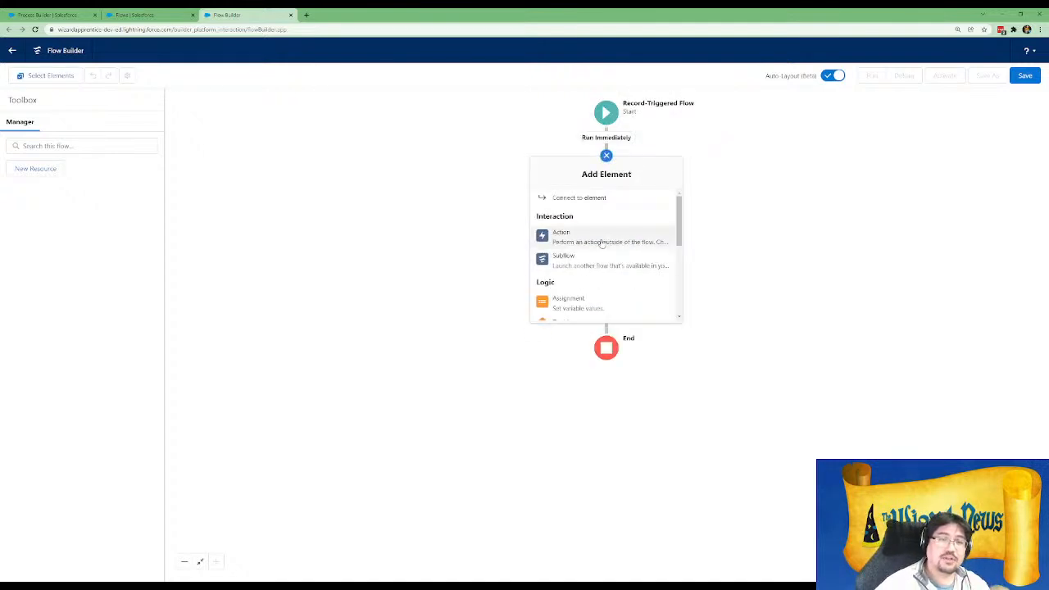
pyautogui.click(580, 236)
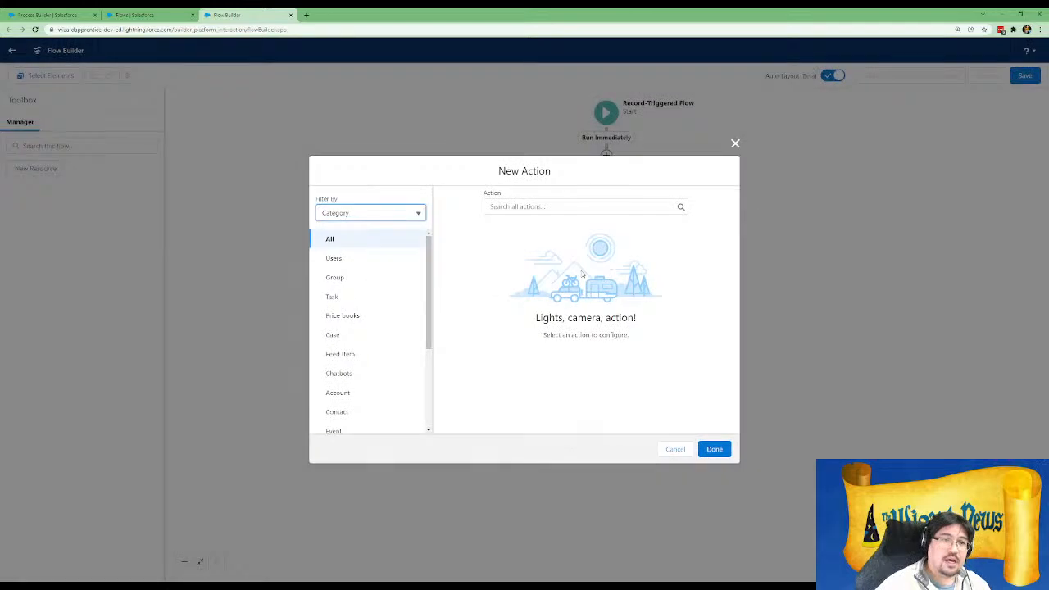
pyautogui.click(502, 207)
pyautogui.write('email')
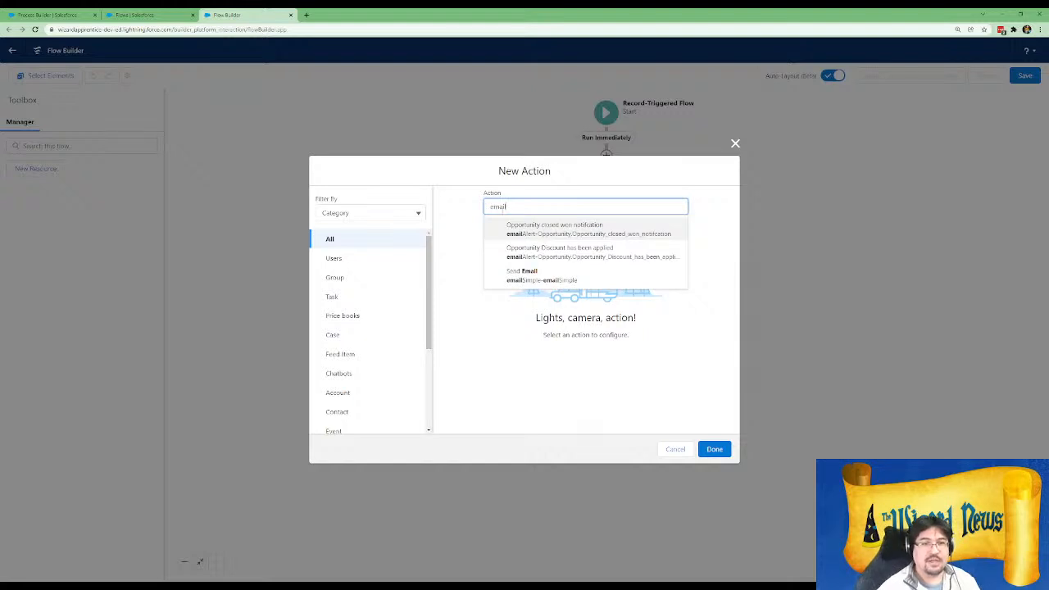
pyautogui.click(528, 274)
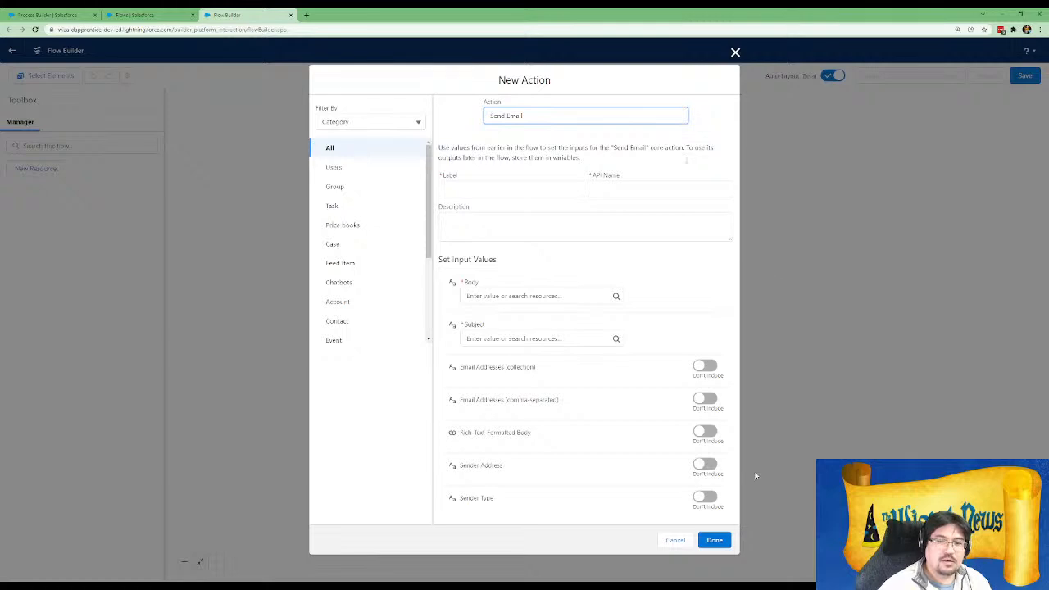
pyautogui.click(676, 540)
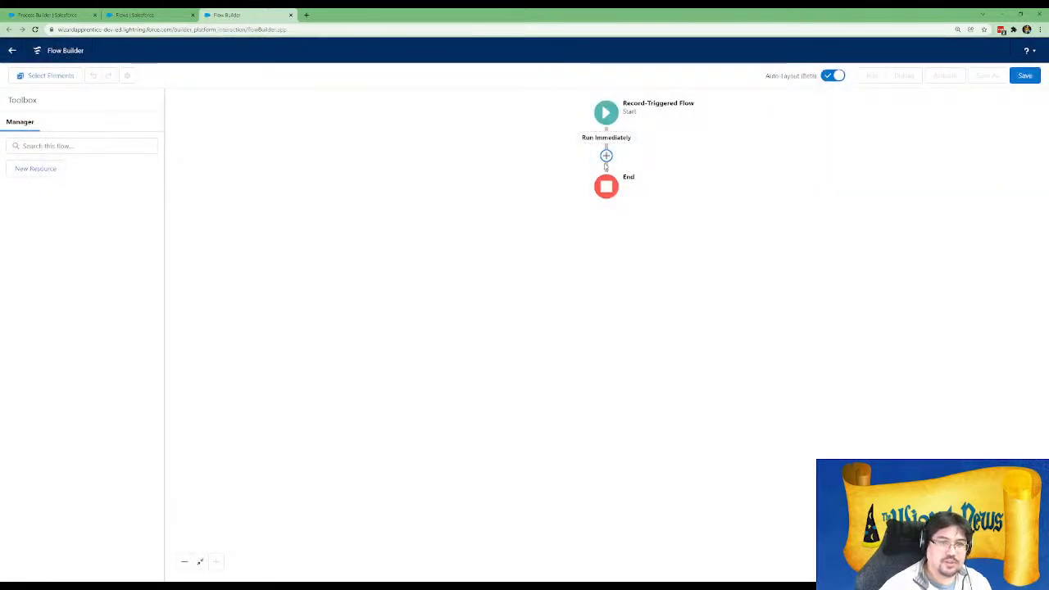
# Add an action element after the start that uses the "Opportunity Discount has been applied" email alert
pyautogui.click(606, 157)
pyautogui.click(560, 242)
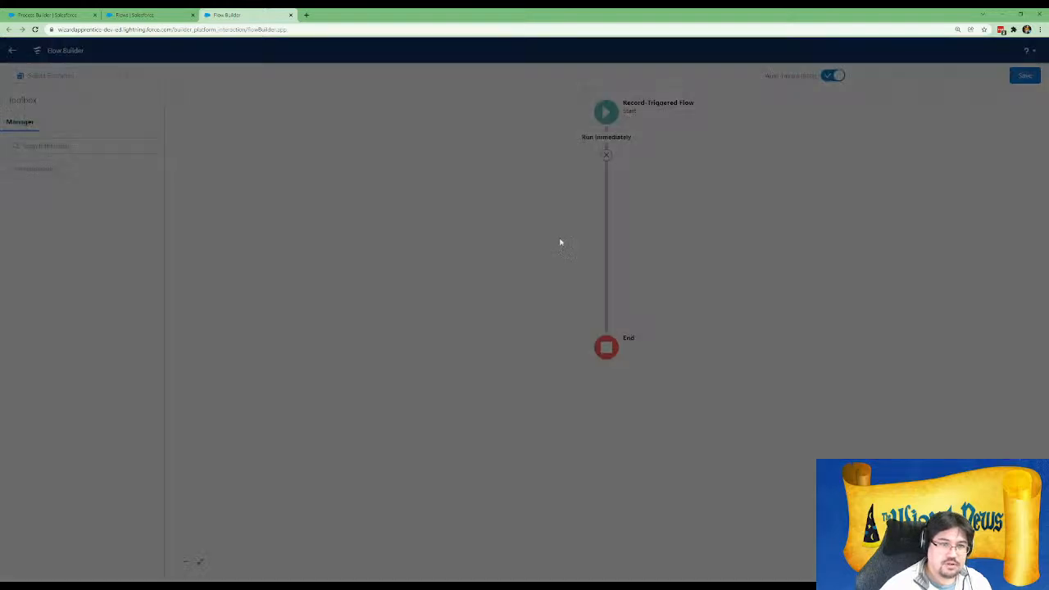
pyautogui.click(508, 205)
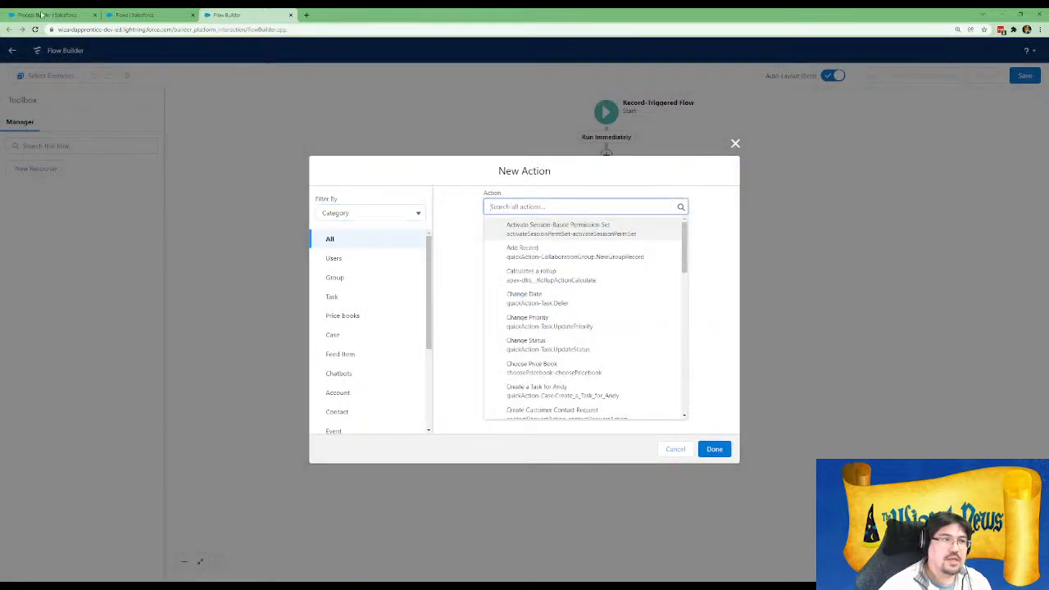
pyautogui.click(41, 14)
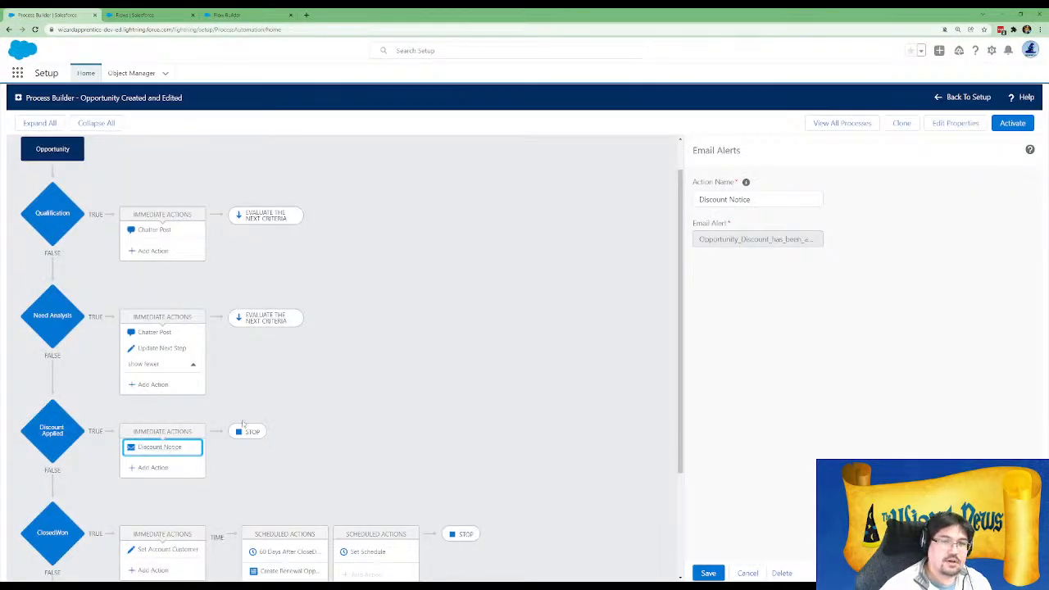
pyautogui.click(258, 15)
pyautogui.write('Opp')
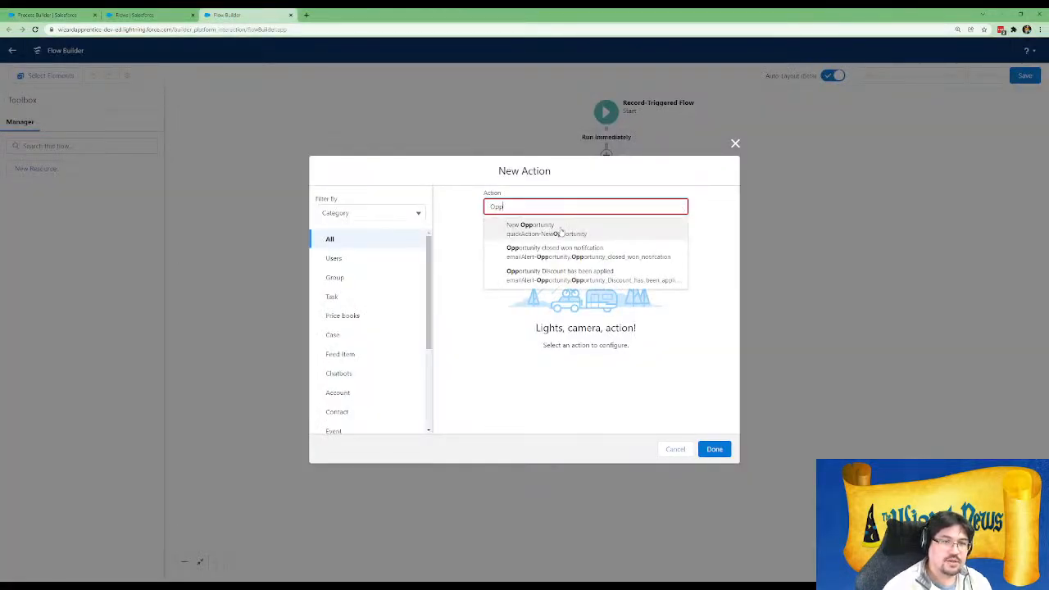
pyautogui.click(514, 275)
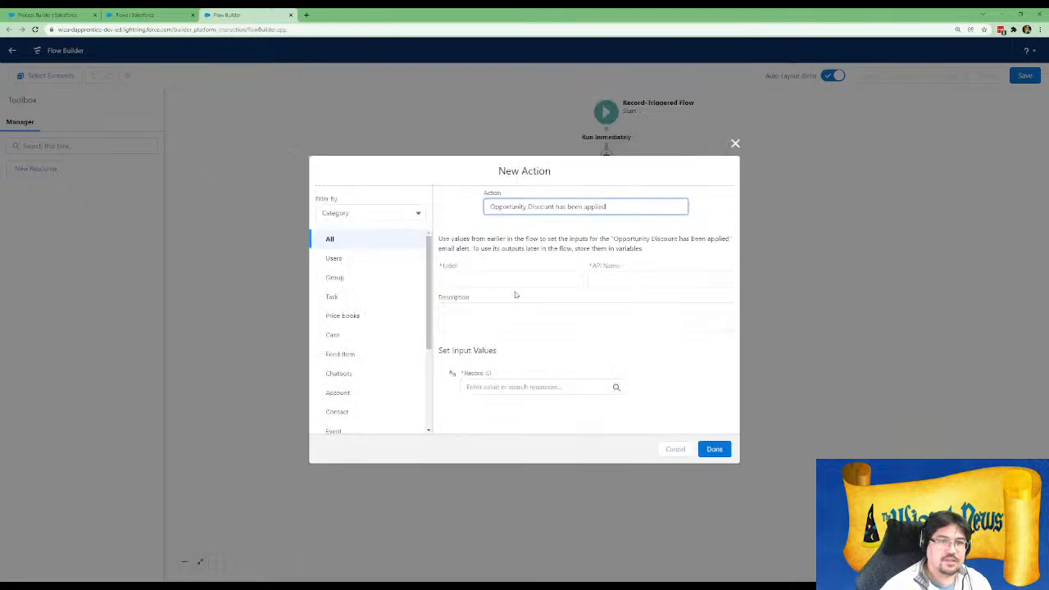
# Label the email alert action "Opportunity Discount Msg" and describe it as "Email alert for Opportunity Discount"
pyautogui.write('Oppo')
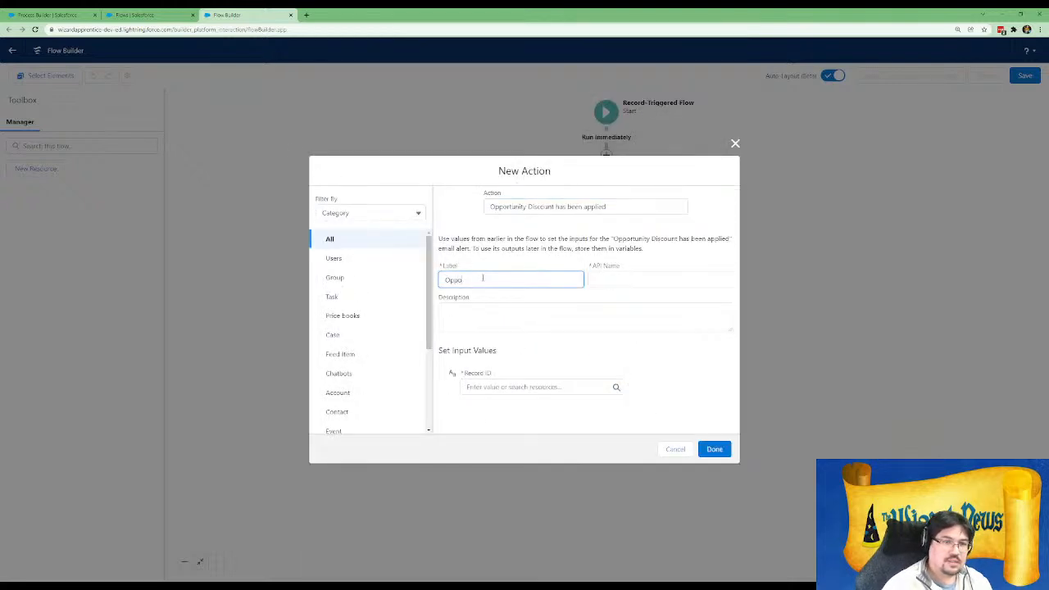
pyautogui.write('rtunity Discount Msg')
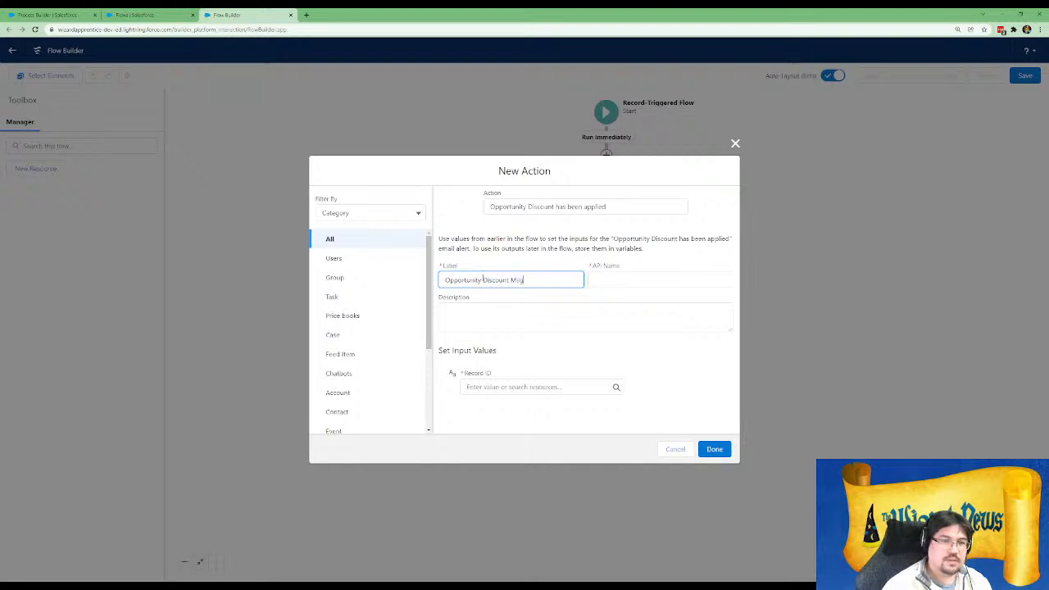
pyautogui.press('Tab')
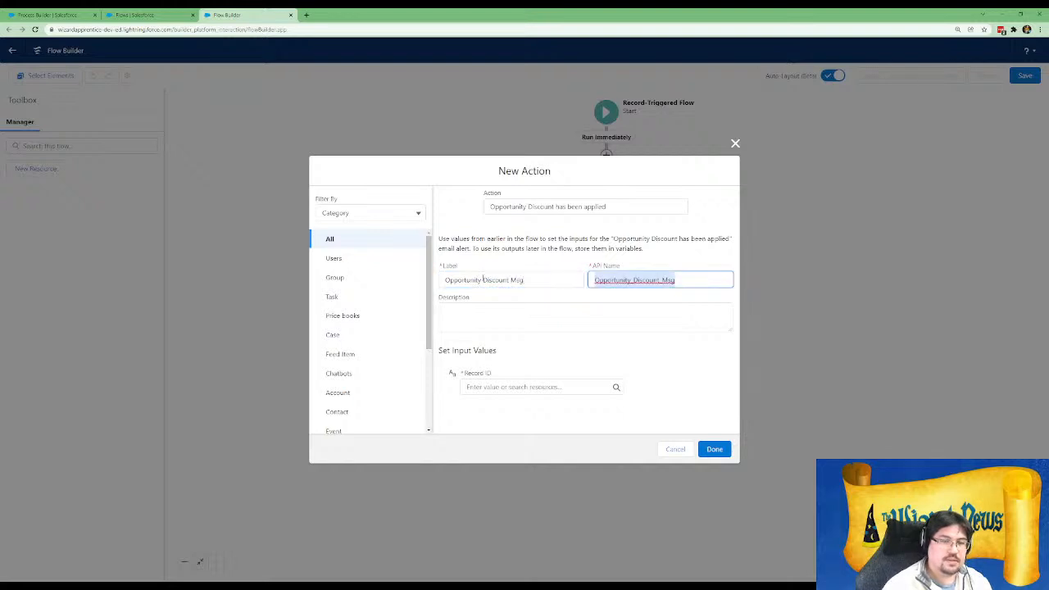
pyautogui.press('Tab')
pyautogui.write('Email alert for')
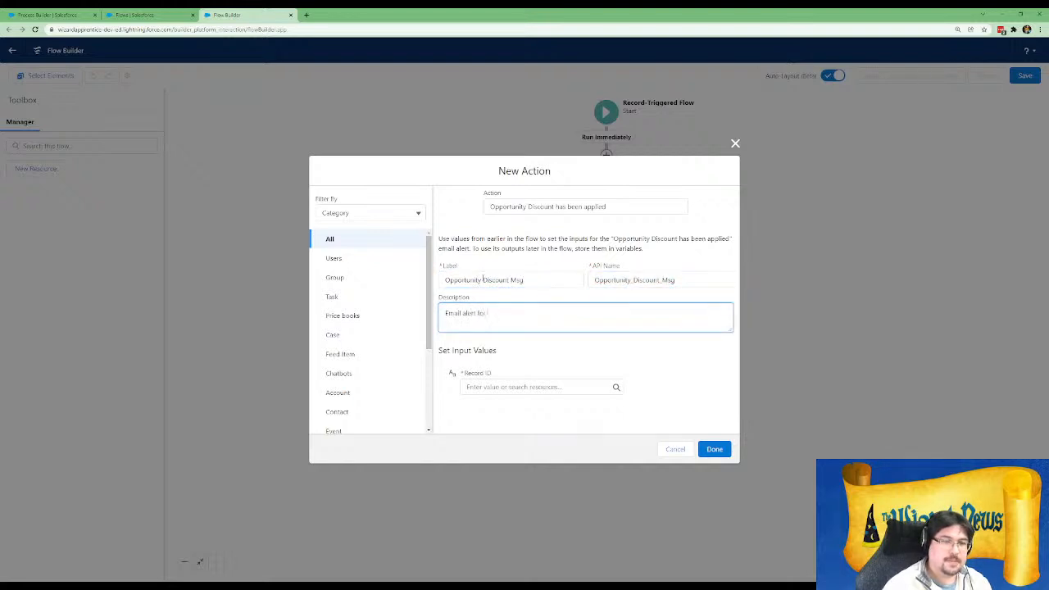
pyautogui.write(' Opportunity Discount')
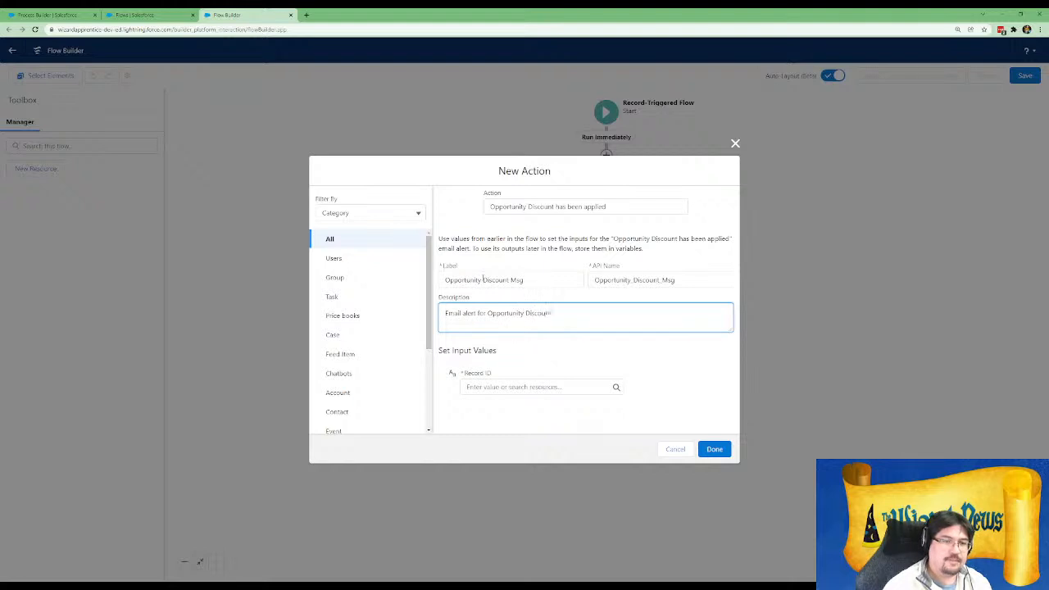
# Set the email alert's Record ID to the triggering opportunity's Id from $Record and finish the action
pyautogui.click(537, 385)
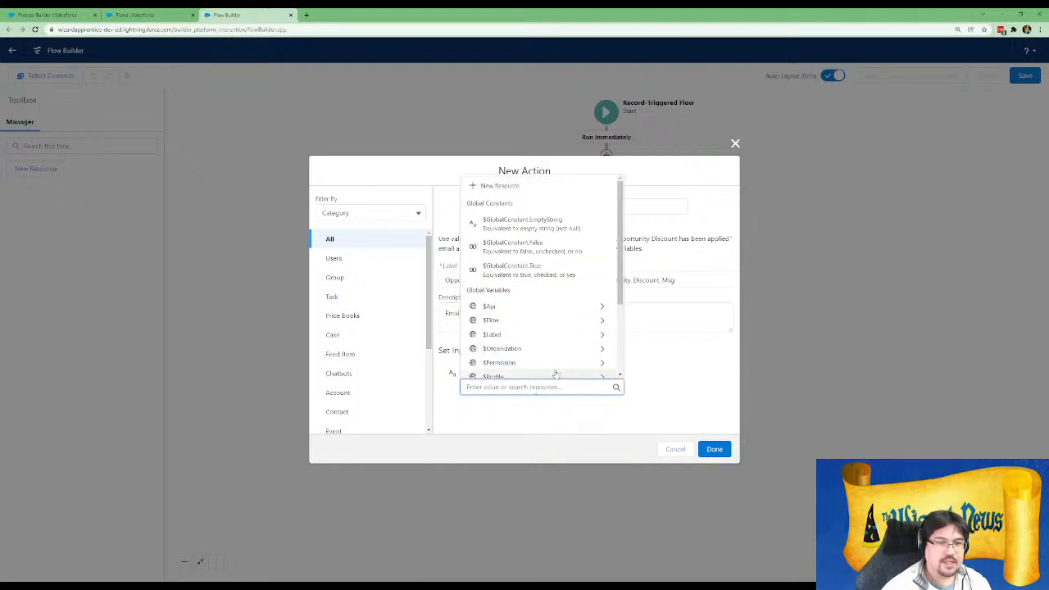
pyautogui.write('rec')
pyautogui.click(497, 344)
pyautogui.scroll(-2, 548, 346)
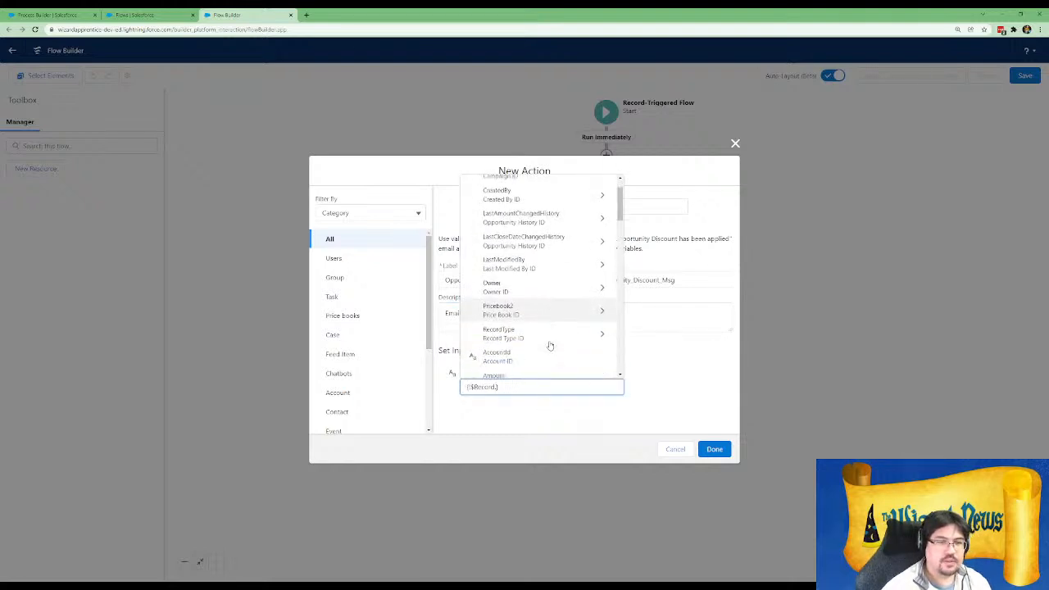
pyautogui.write('id')
pyautogui.scroll(-3, 547, 342)
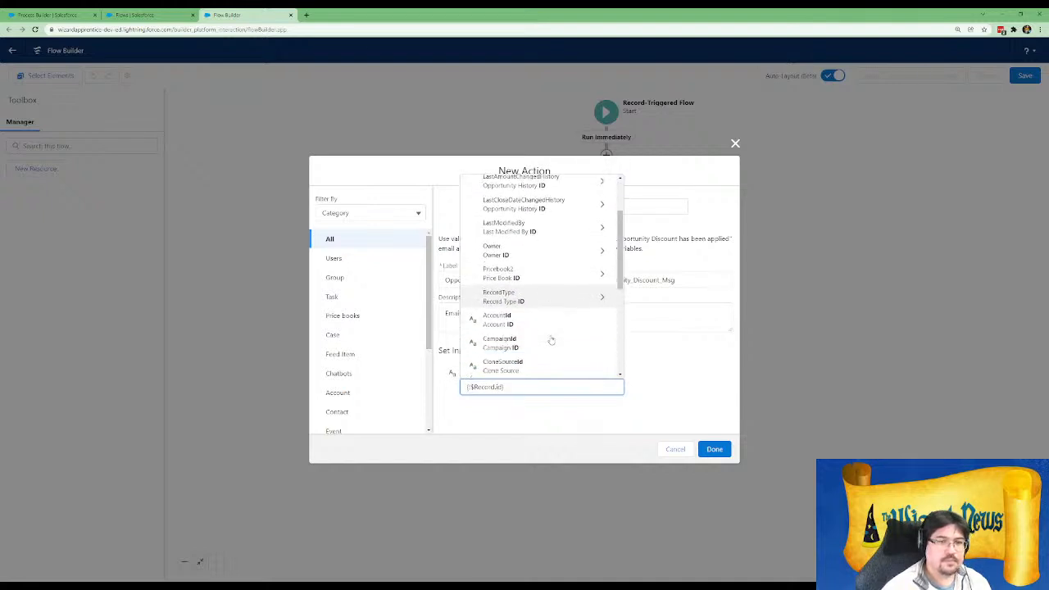
pyautogui.scroll(-3, 544, 338)
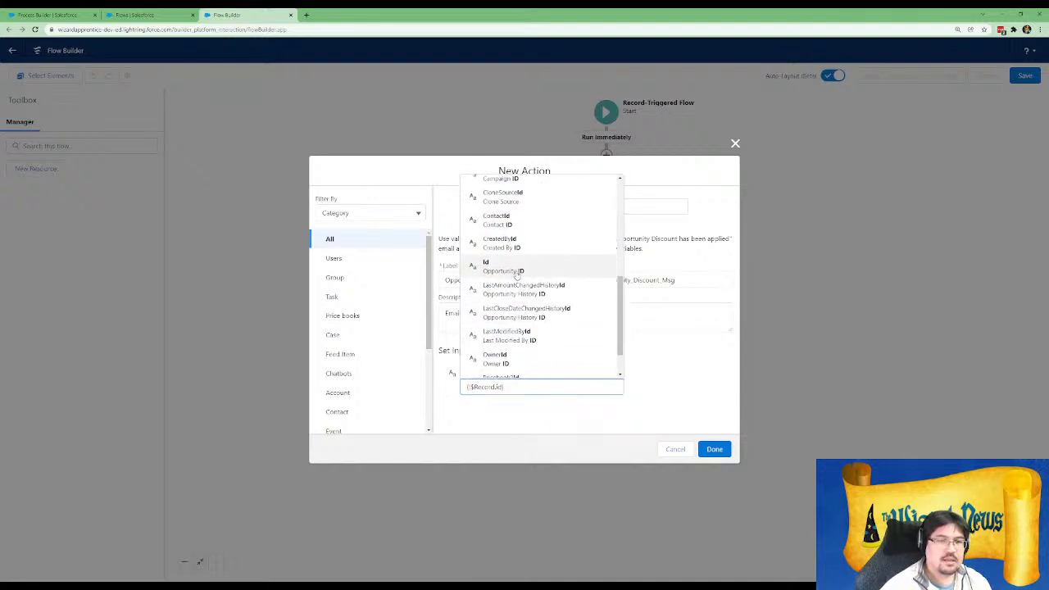
pyautogui.click(685, 411)
pyautogui.click(713, 449)
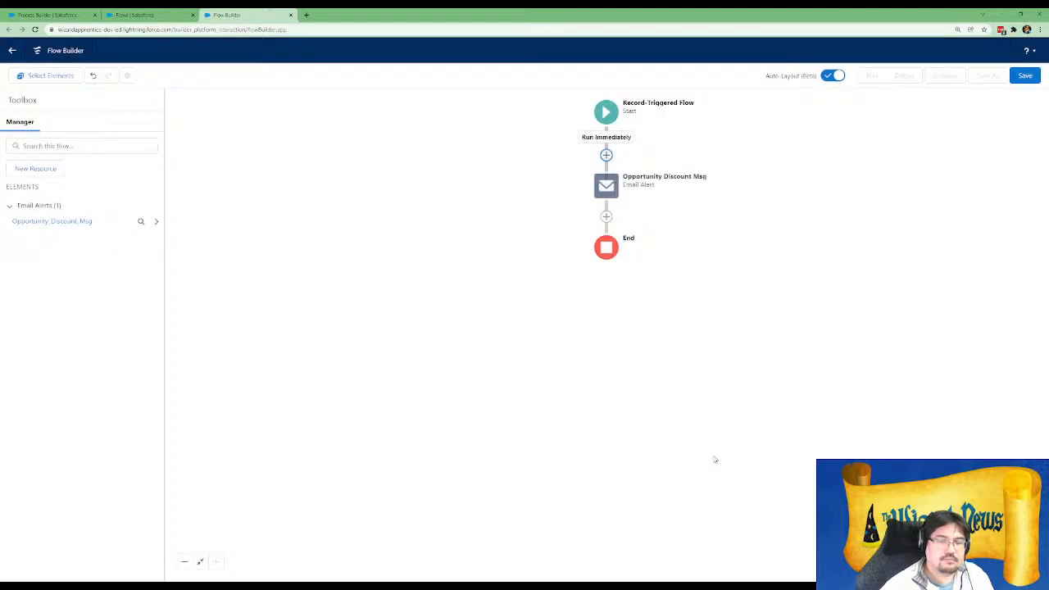
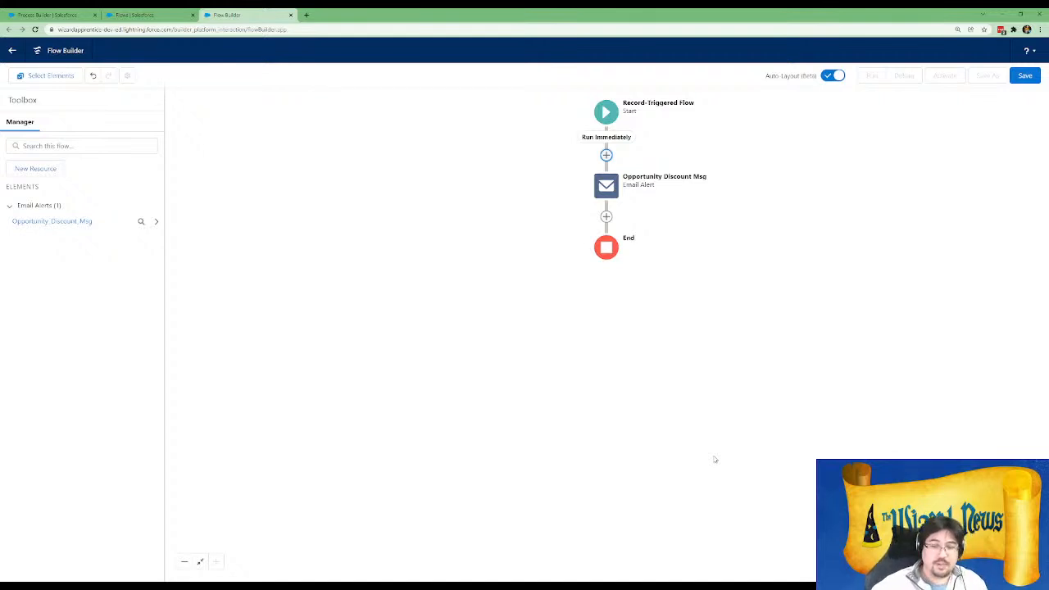
# Start saving the flow with the label "Opportunity Discount Applied AFTER" and its matching API name
pyautogui.click(1024, 74)
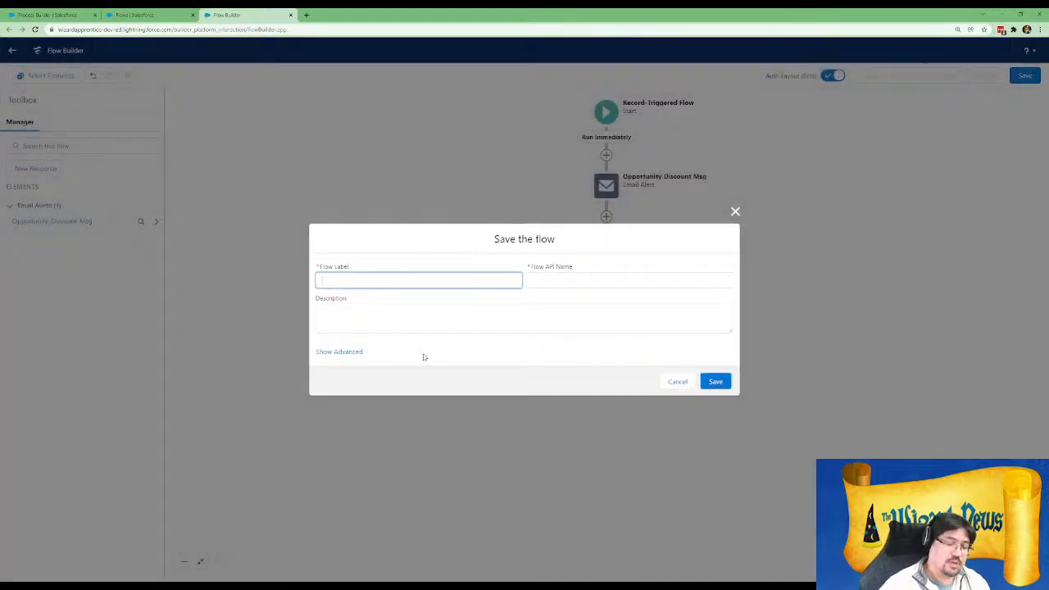
pyautogui.write('Opportunity Dis')
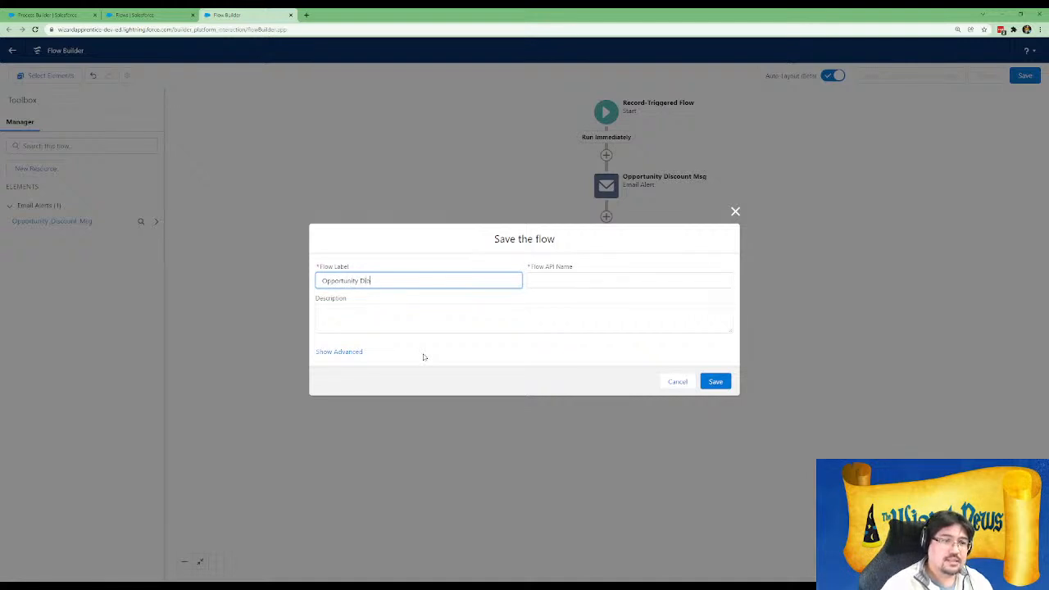
pyautogui.write('count AFTER')
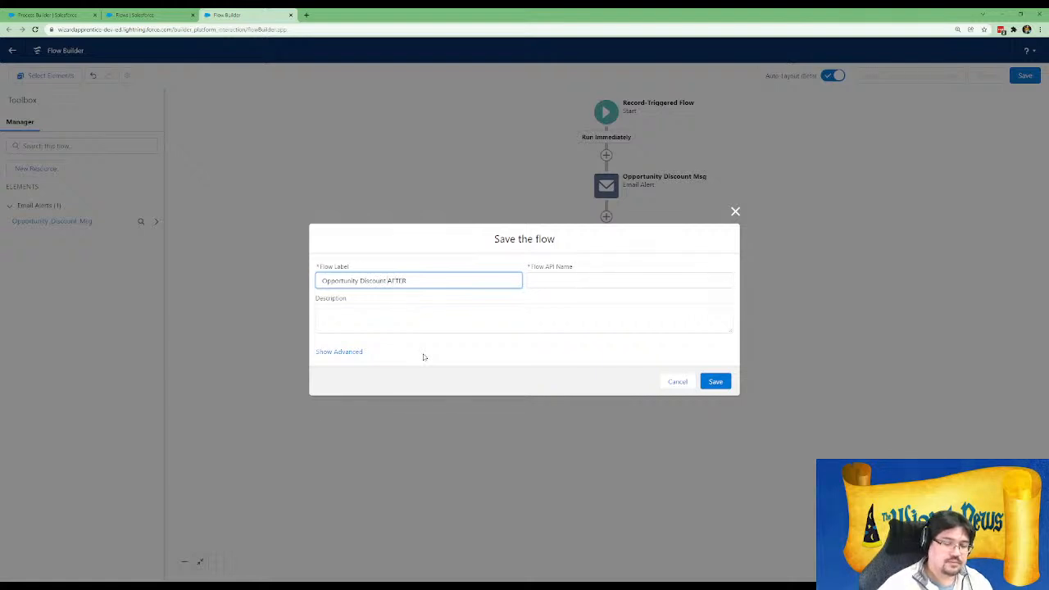
pyautogui.write('Applied')
pyautogui.press('Tab')
pyautogui.press('Tab')
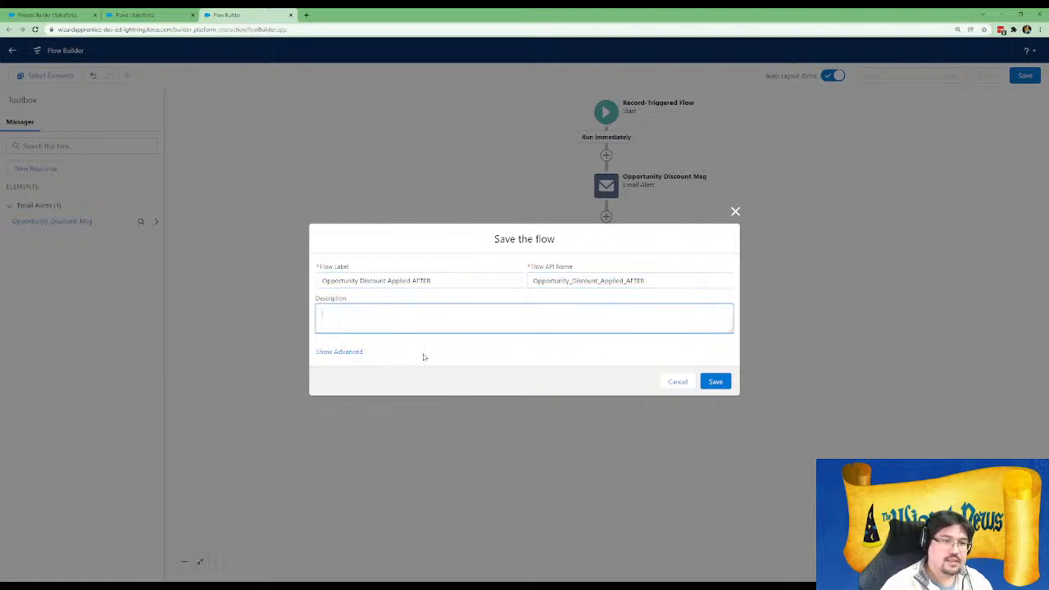
# Enter the flow description "Actions everytime the Discount field changes" and save the flow
pyautogui.write('Actions everyth')
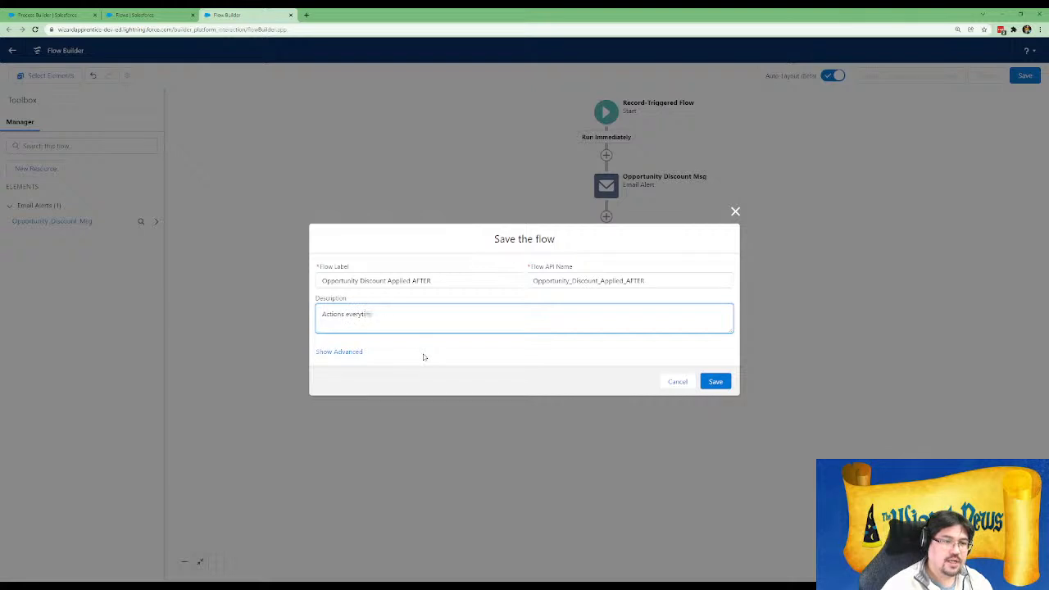
pyautogui.write('me a')
pyautogui.press('BackSpace')
pyautogui.write('the Discount')
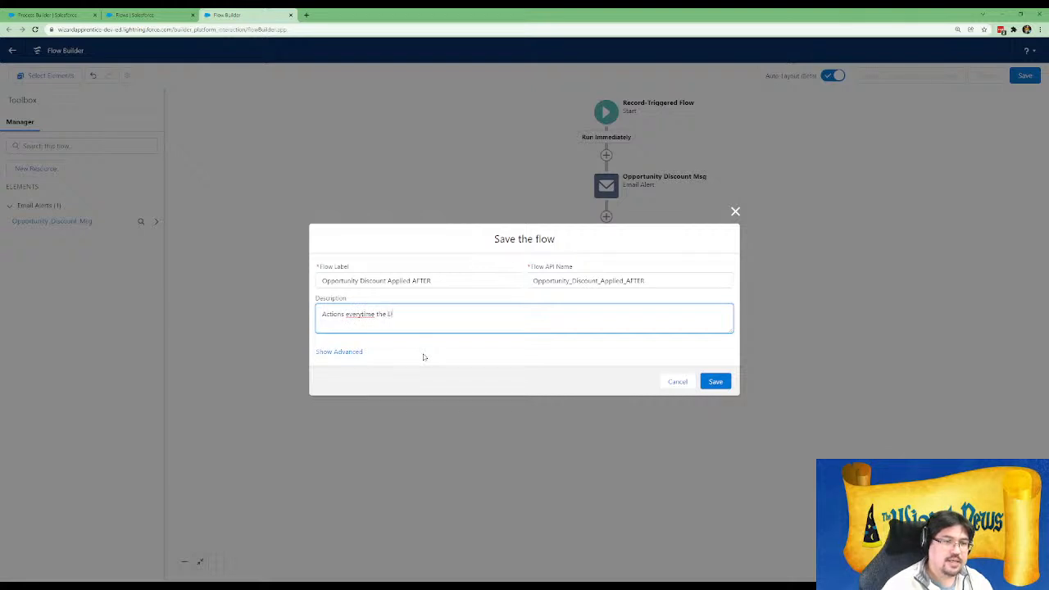
pyautogui.write(' field ch')
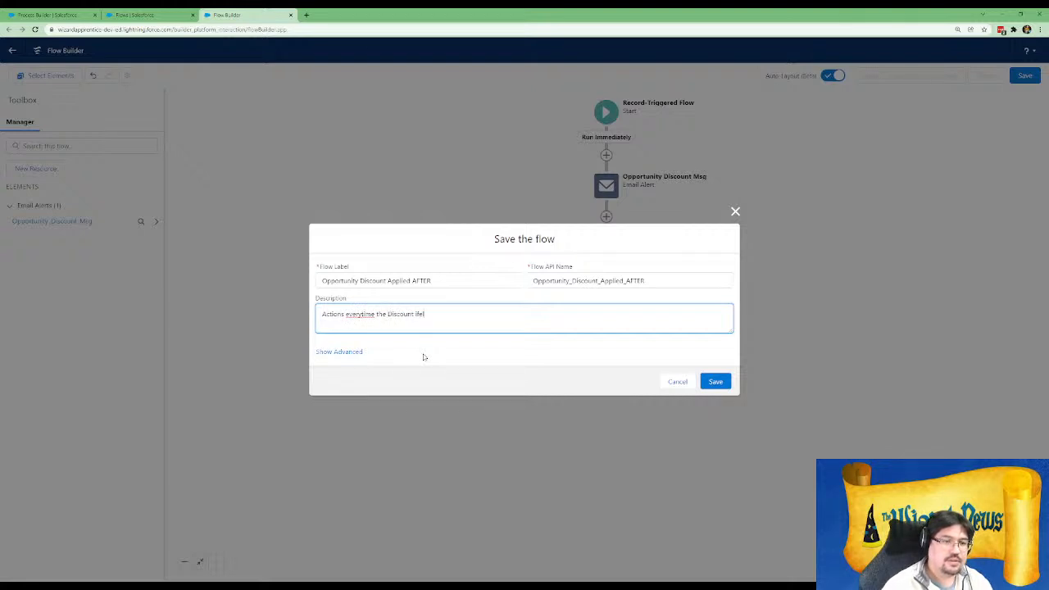
pyautogui.write('anges')
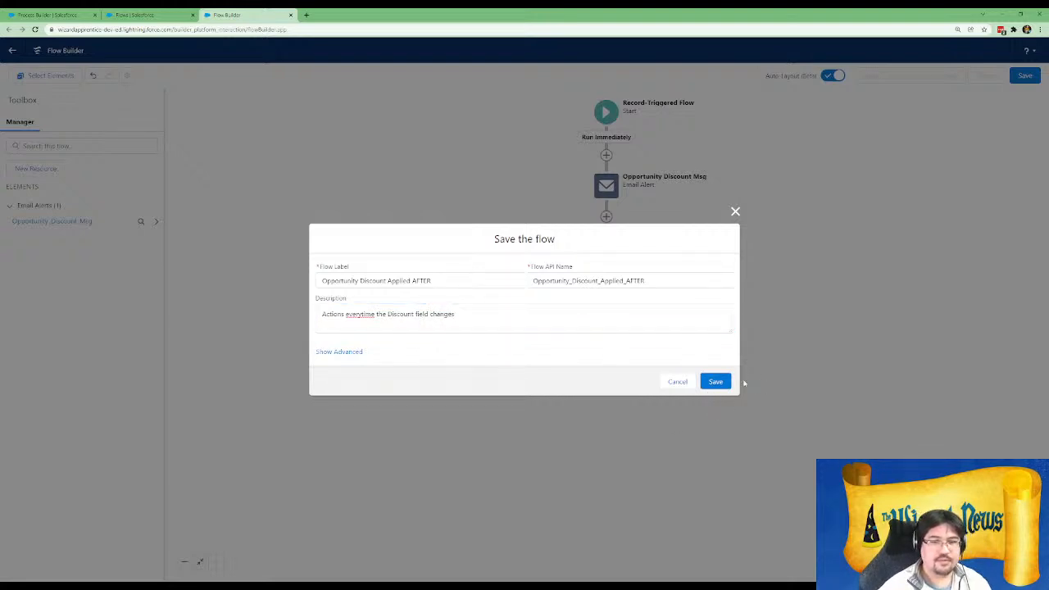
pyautogui.click(715, 382)
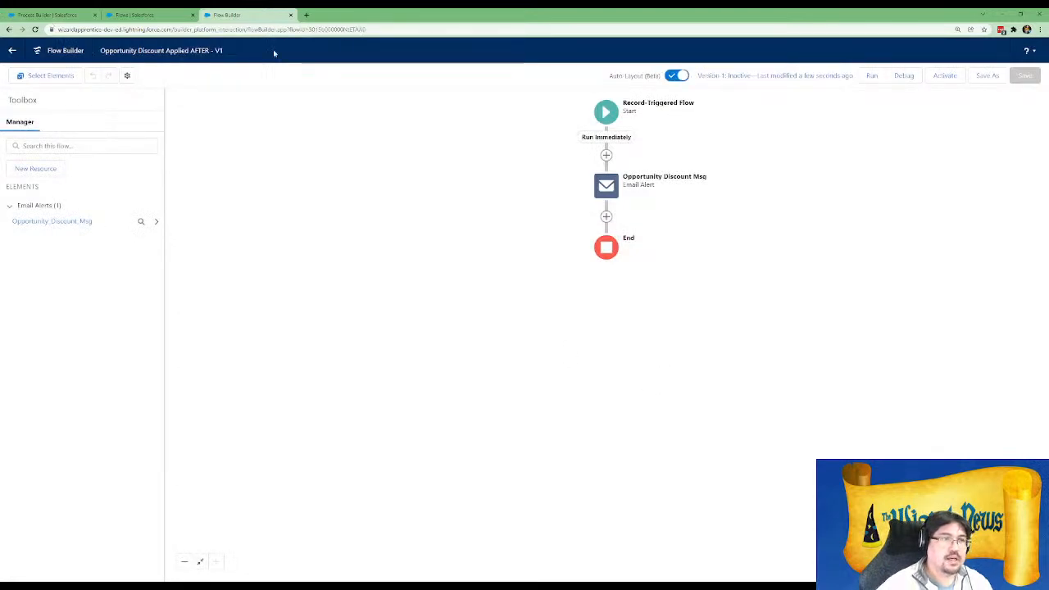
# Return to the Opportunity Created and Edited process and inspect the ClosedWon criteria, its Set Account Customer update and the scheduled Create Renewal Opportunity action
pyautogui.click(137, 15)
pyautogui.click(45, 15)
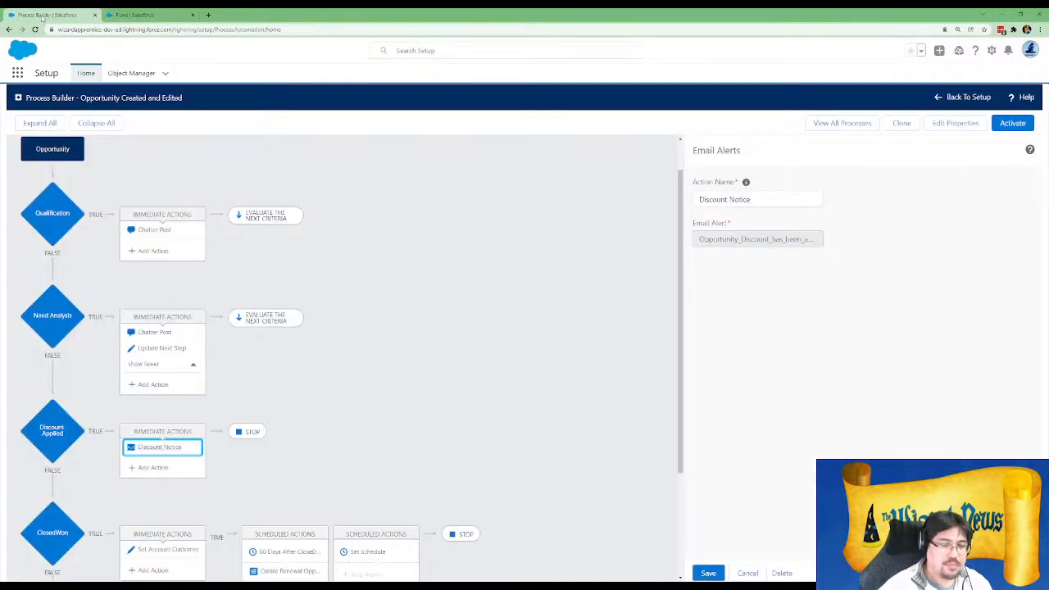
pyautogui.scroll(-2, 431, 332)
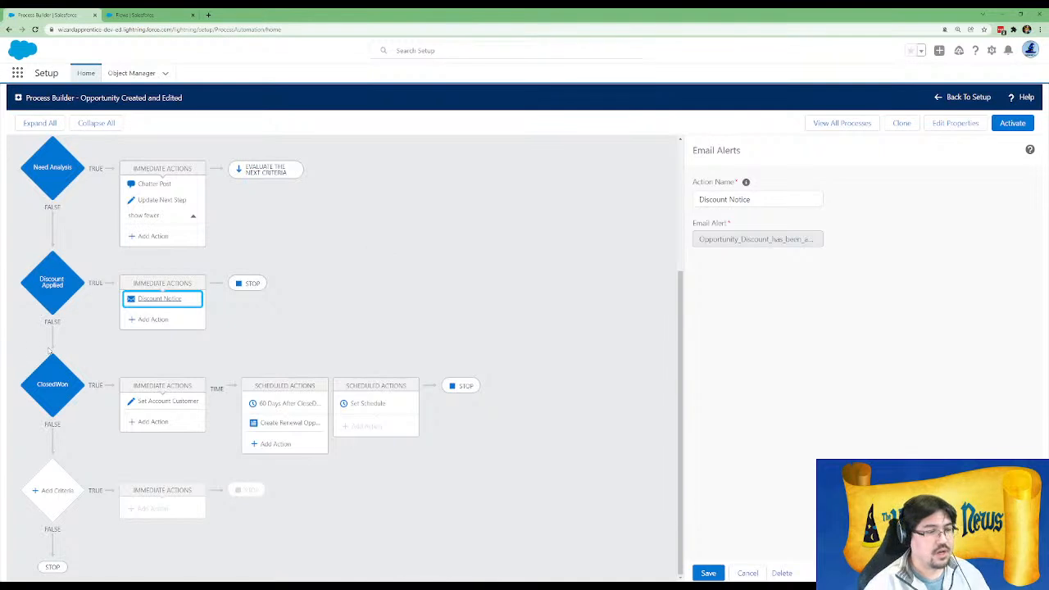
pyautogui.click(53, 387)
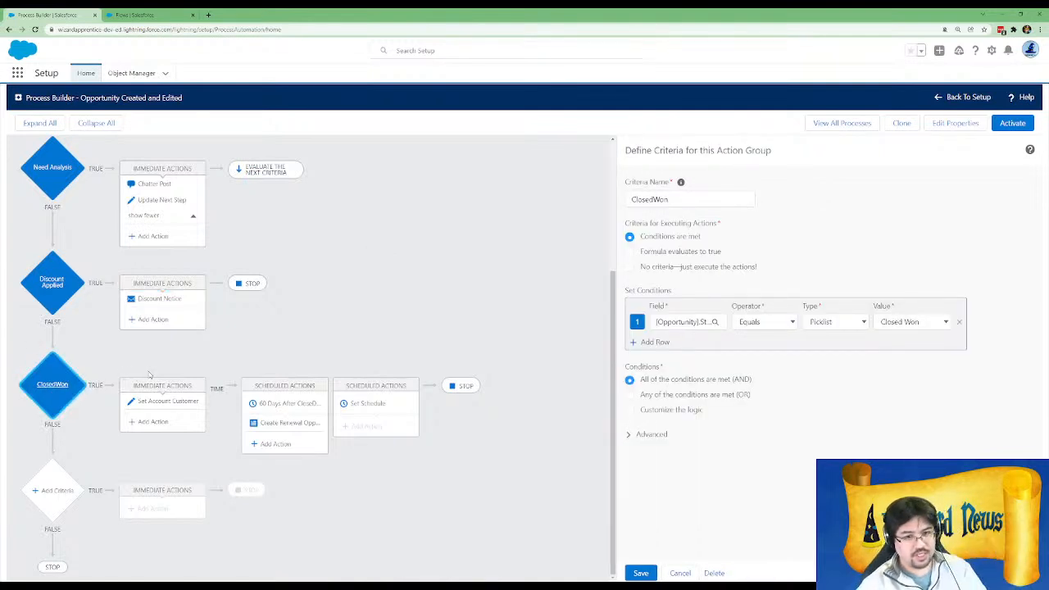
pyautogui.click(155, 403)
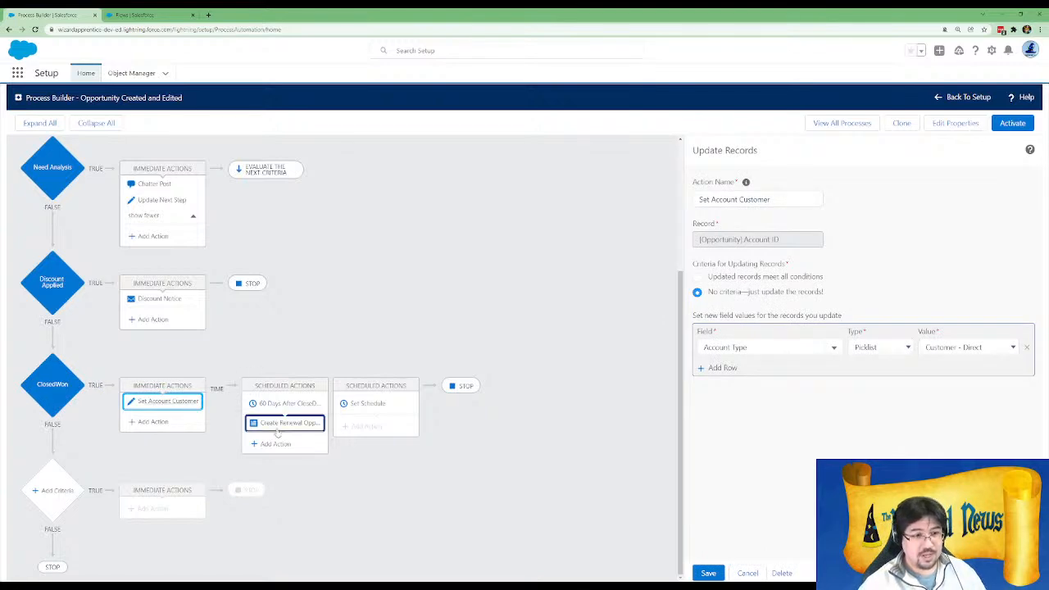
pyautogui.click(279, 424)
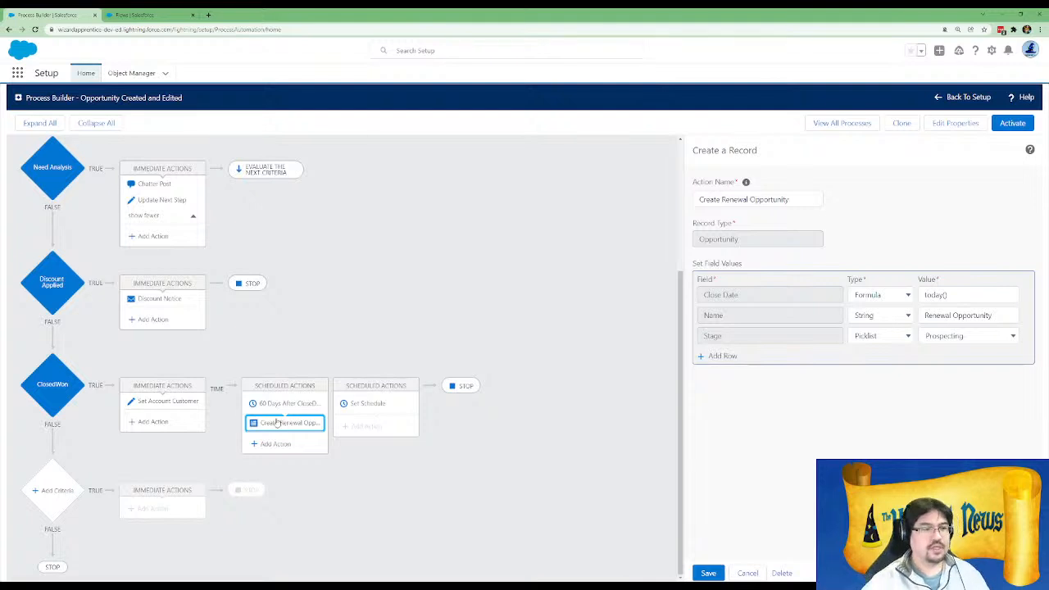
# Review the Set Account Customer update action under the ClosedWon criteria and the process's other criteria
pyautogui.click(195, 399)
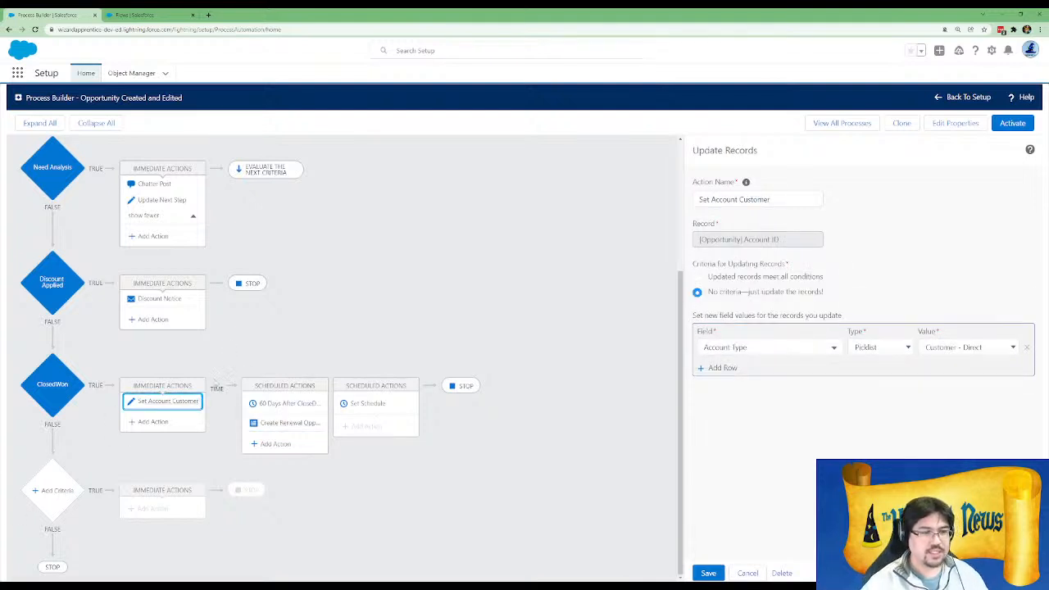
pyautogui.scroll(2, 167, 352)
pyautogui.scroll(2, 166, 293)
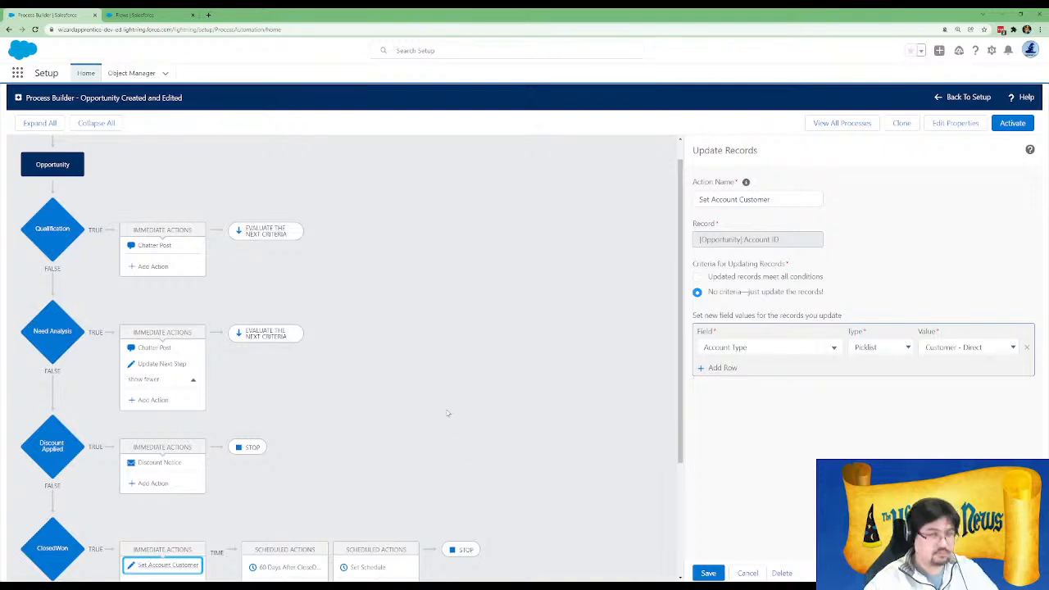
pyautogui.scroll(-1, 403, 451)
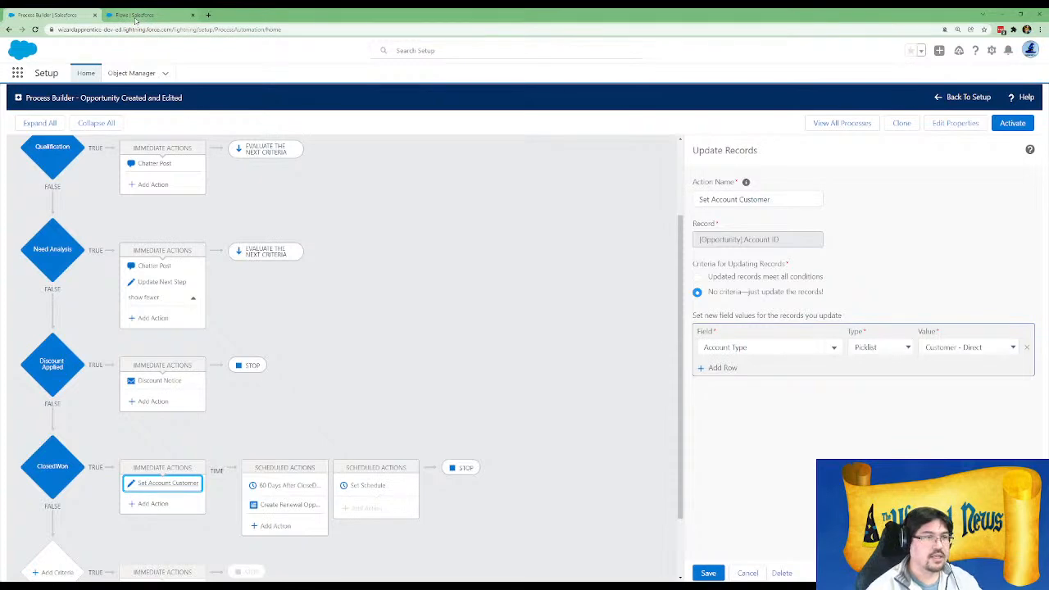
# Switch to the Flows list and create a new record-triggered flow using Auto-Layout
pyautogui.click(136, 15)
pyautogui.click(1007, 109)
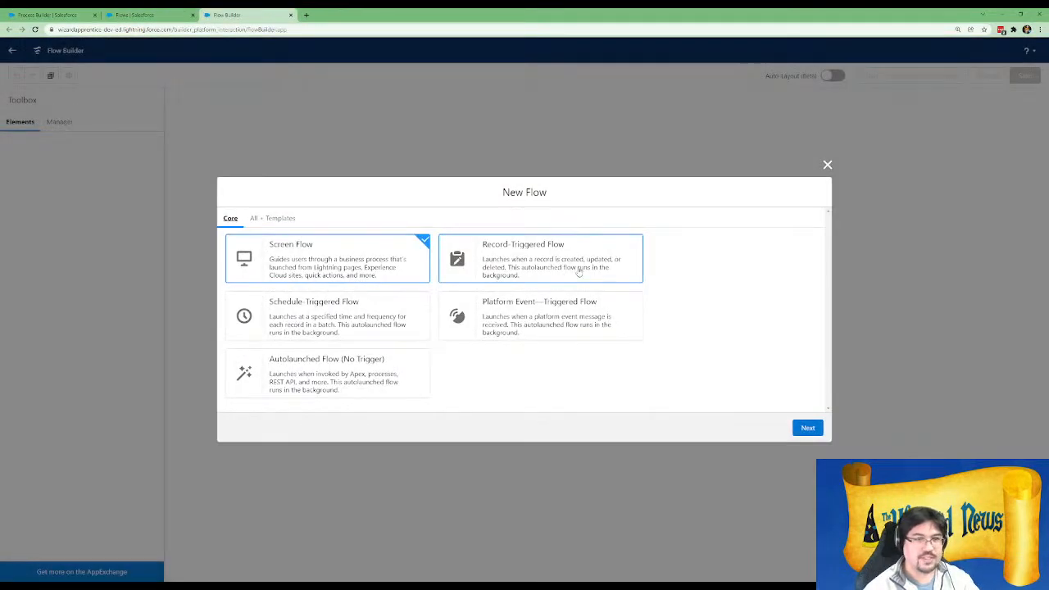
pyautogui.click(577, 269)
pyautogui.click(808, 429)
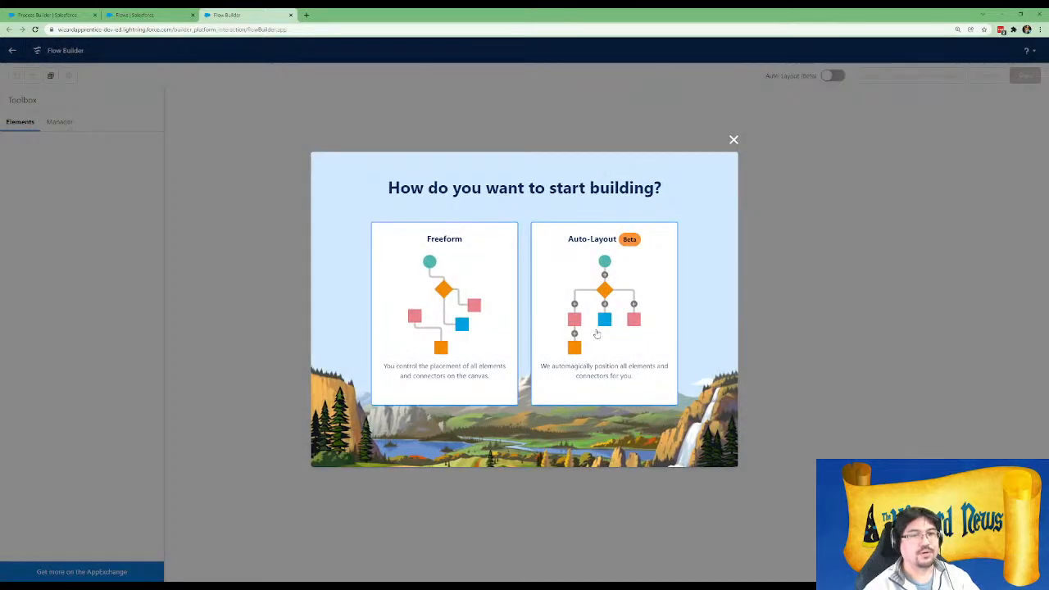
pyautogui.click(600, 325)
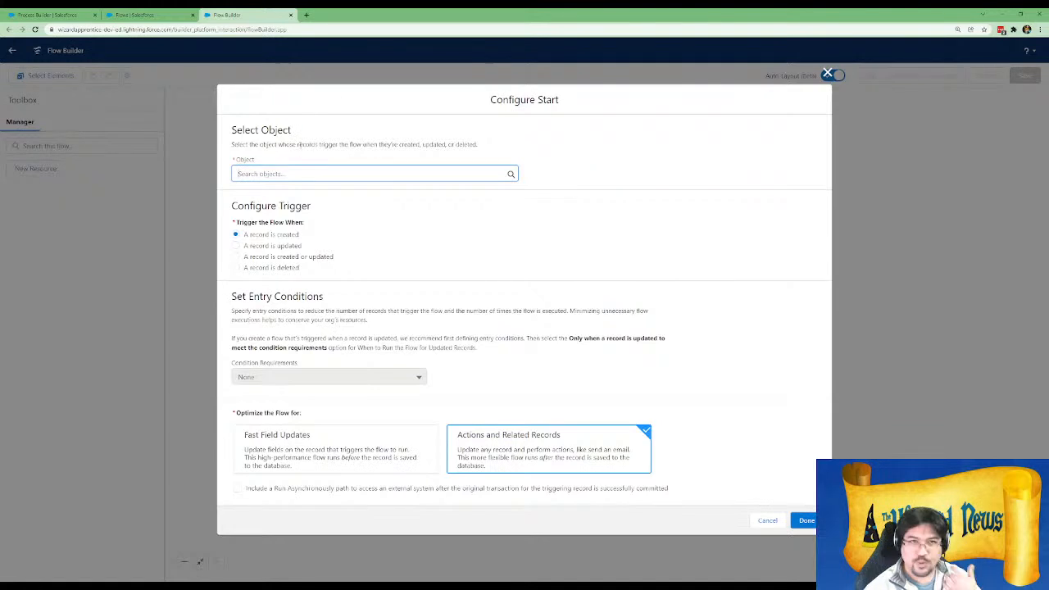
# Set the flow to trigger when an Opportunity record is created or updated
pyautogui.write('opp')
pyautogui.click(305, 191)
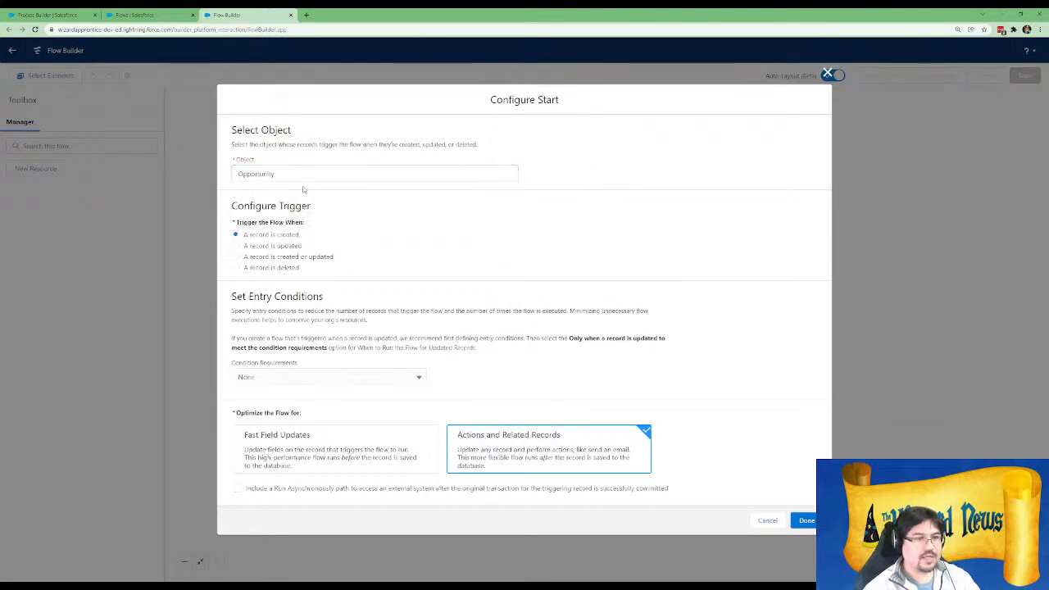
pyautogui.click(308, 258)
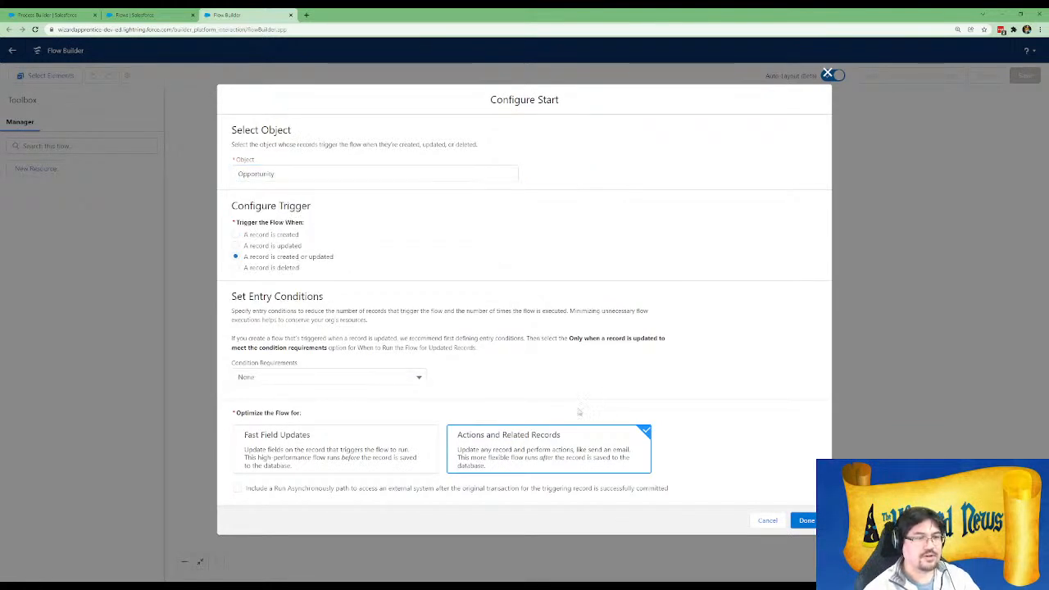
# Require all entry conditions to be met and add the condition StageName Equals Closed Won
pyautogui.click(407, 374)
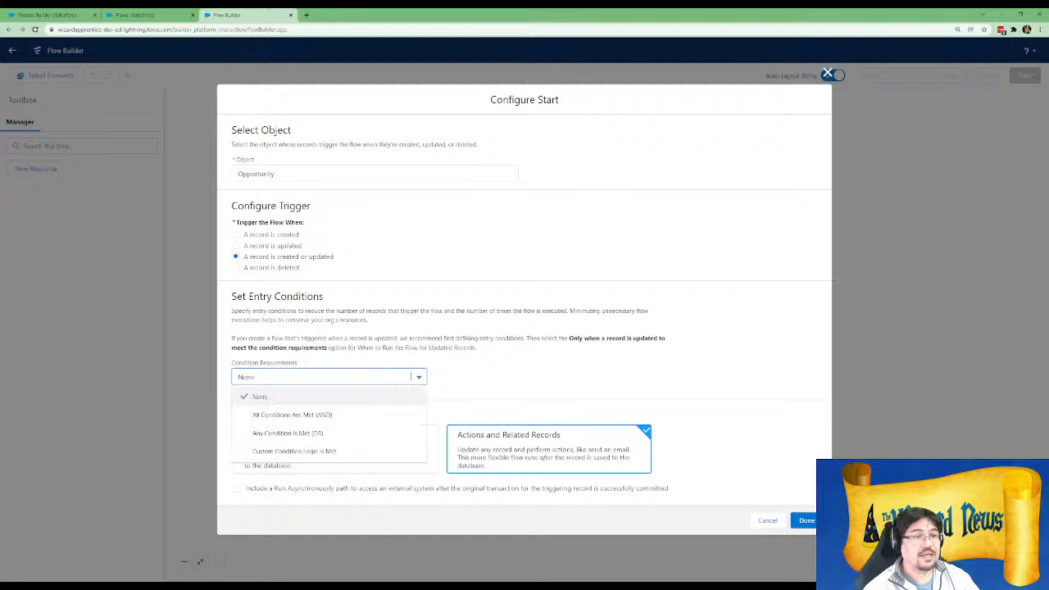
pyautogui.click(363, 418)
pyautogui.click(322, 389)
pyautogui.write('stage')
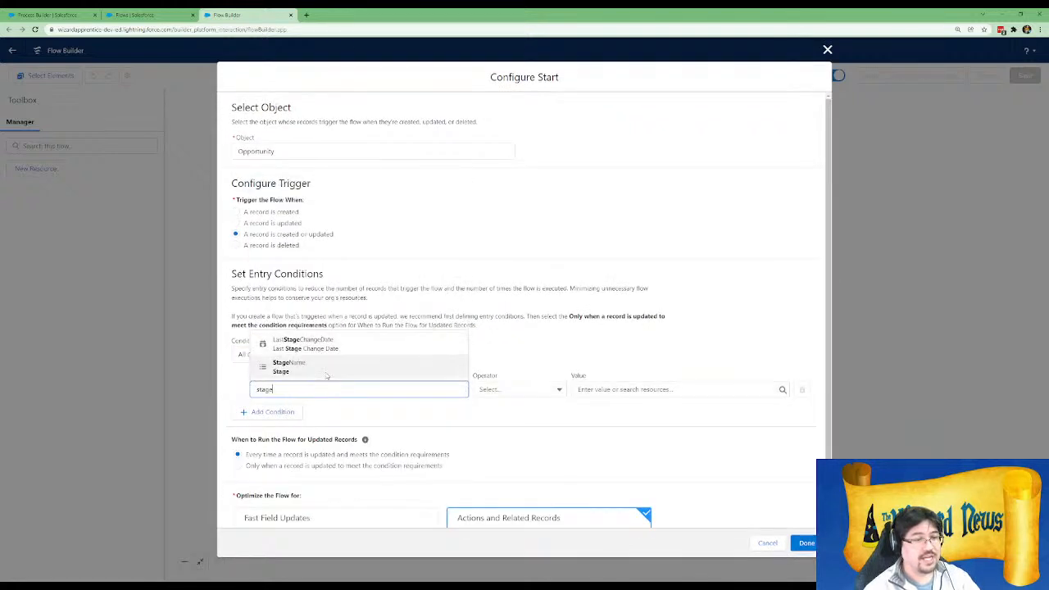
pyautogui.click(329, 368)
pyautogui.click(624, 388)
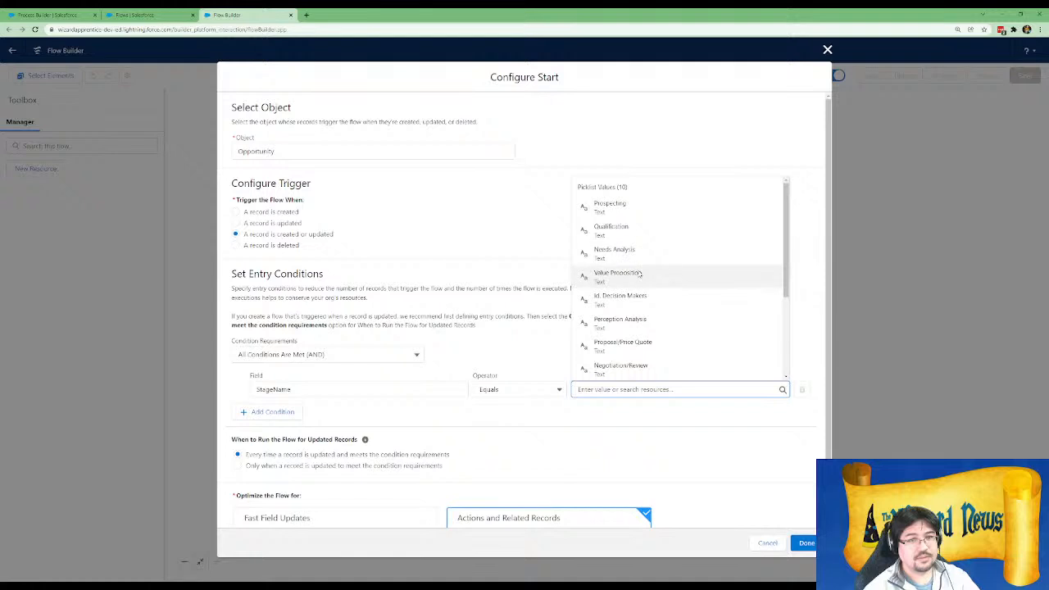
pyautogui.scroll(-3, 633, 320)
pyautogui.click(615, 268)
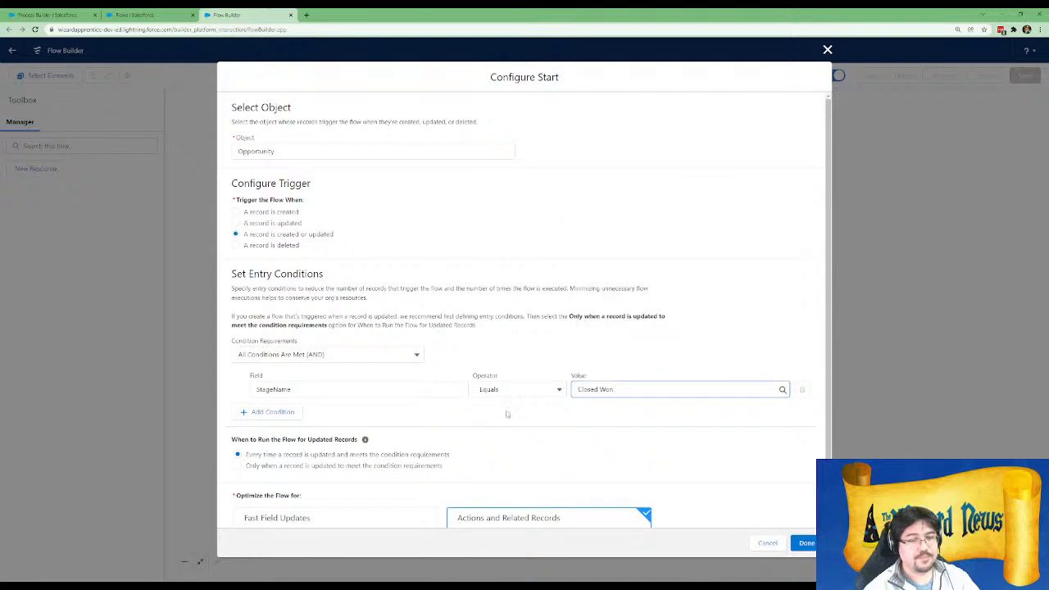
# Run the flow every time an updated record meets the conditions, include a Run Asynchronously path and finish the start configuration
pyautogui.click(504, 392)
pyautogui.scroll(-1, 501, 394)
pyautogui.click(433, 394)
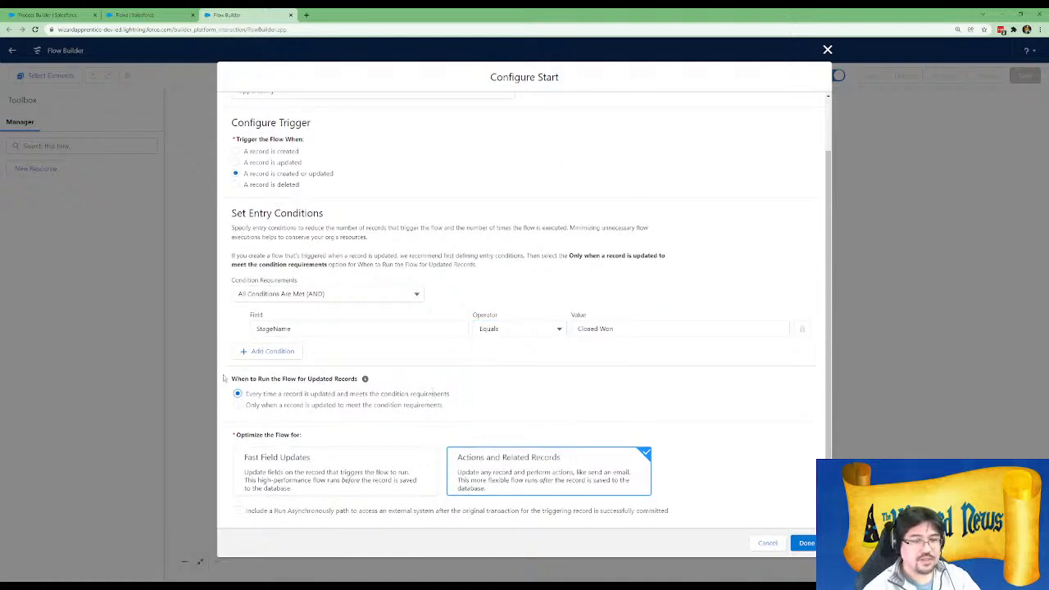
pyautogui.moveTo(295, 394); pyautogui.dragTo(451, 395)
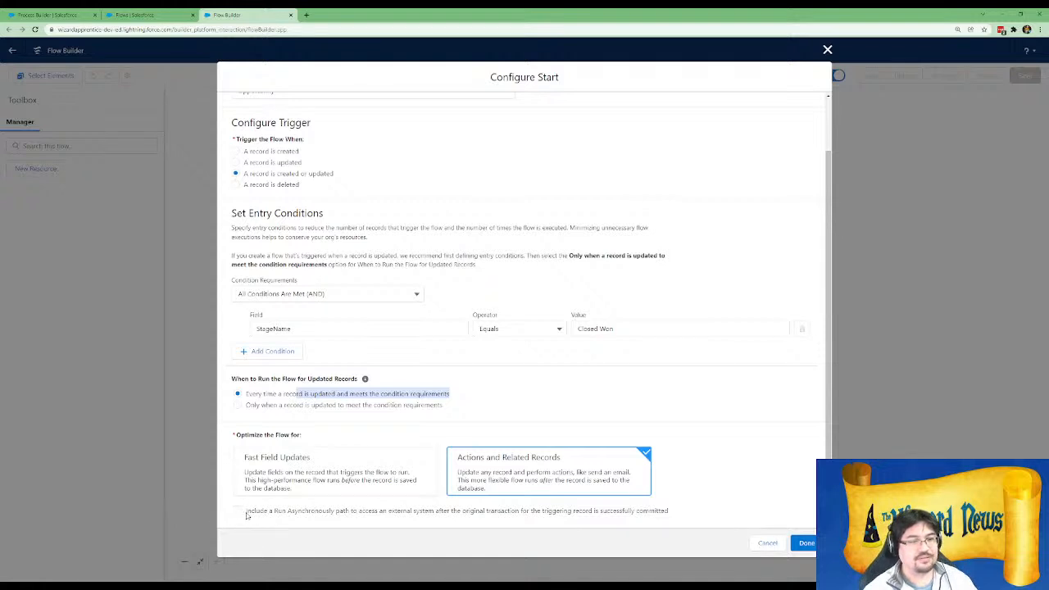
pyautogui.click(247, 514)
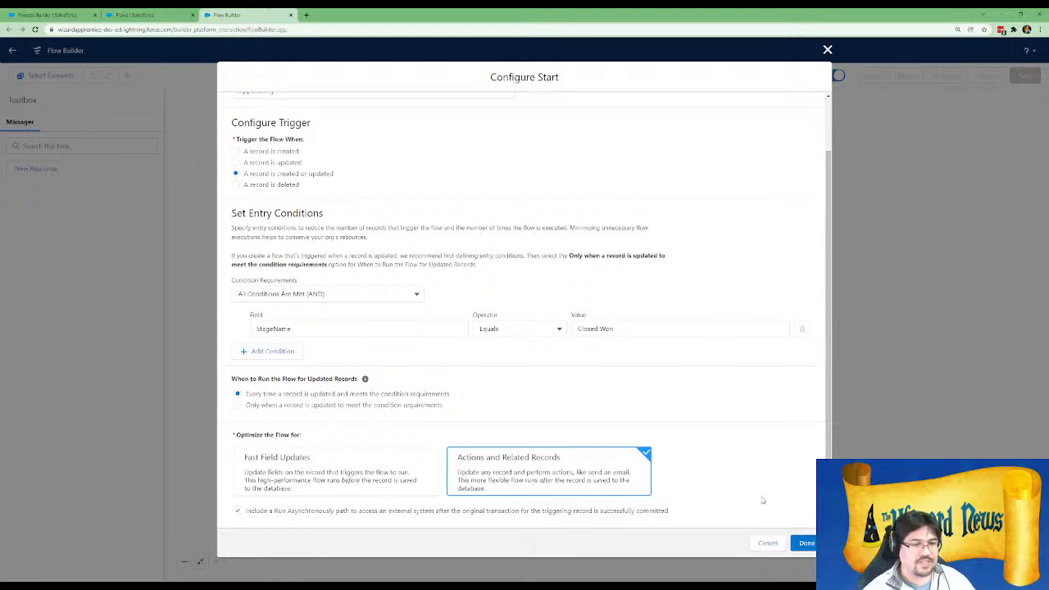
pyautogui.click(805, 544)
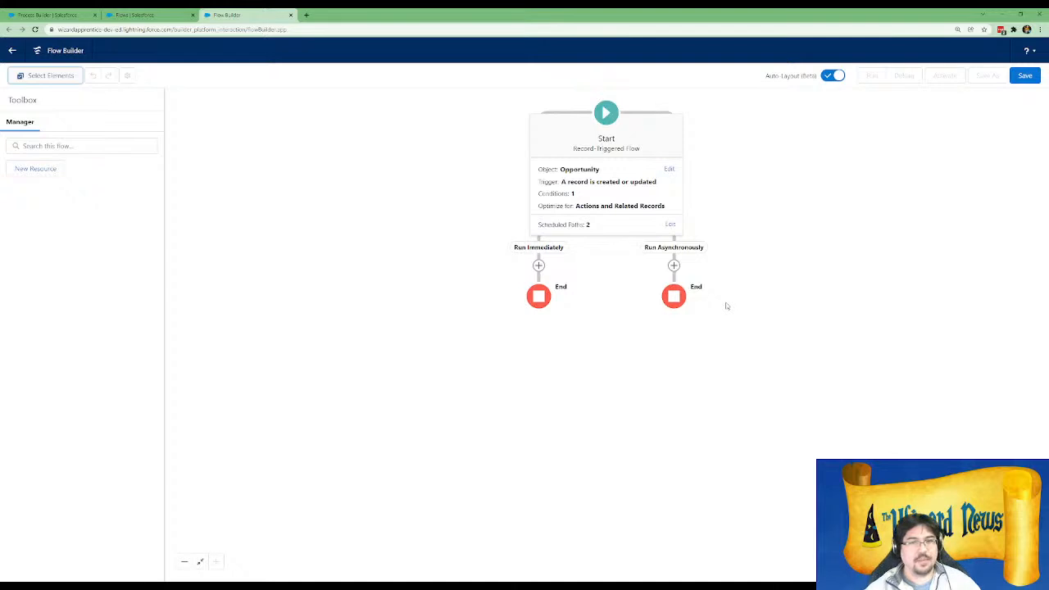
pyautogui.click(673, 266)
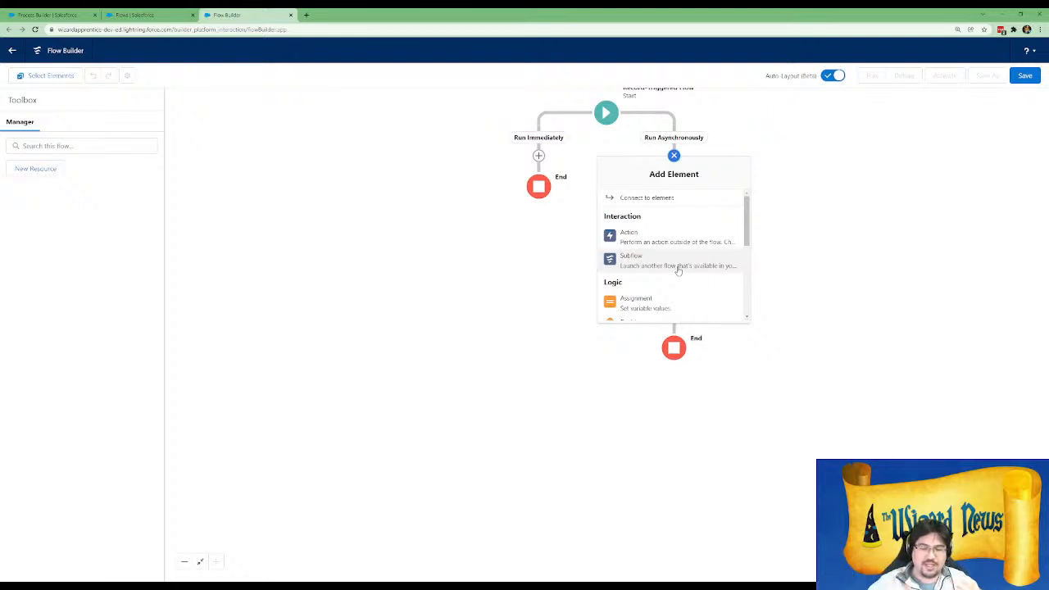
pyautogui.click(758, 219)
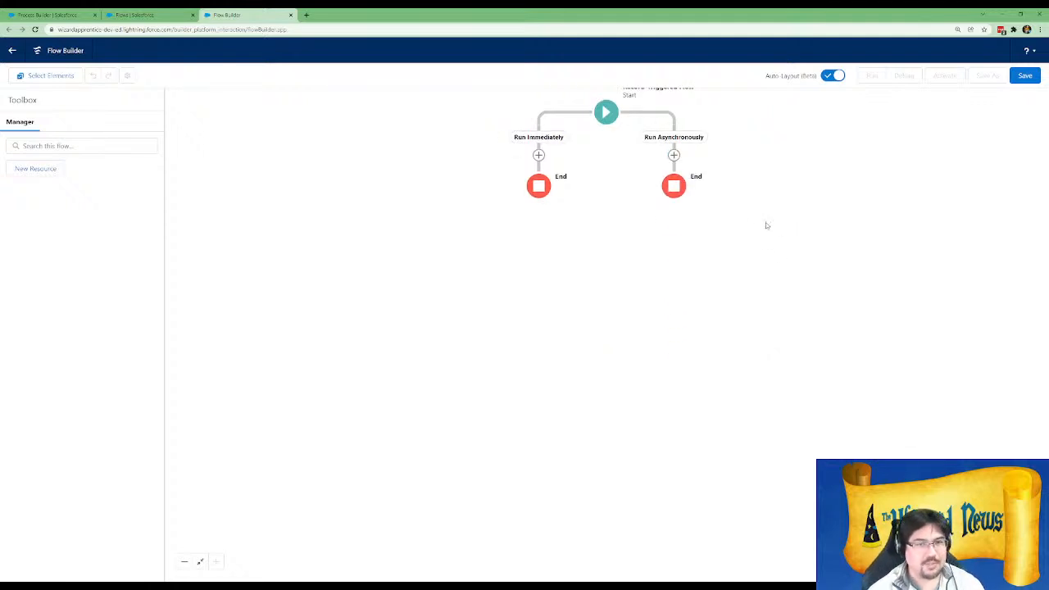
pyautogui.moveTo(827, 183); pyautogui.dragTo(809, 366)
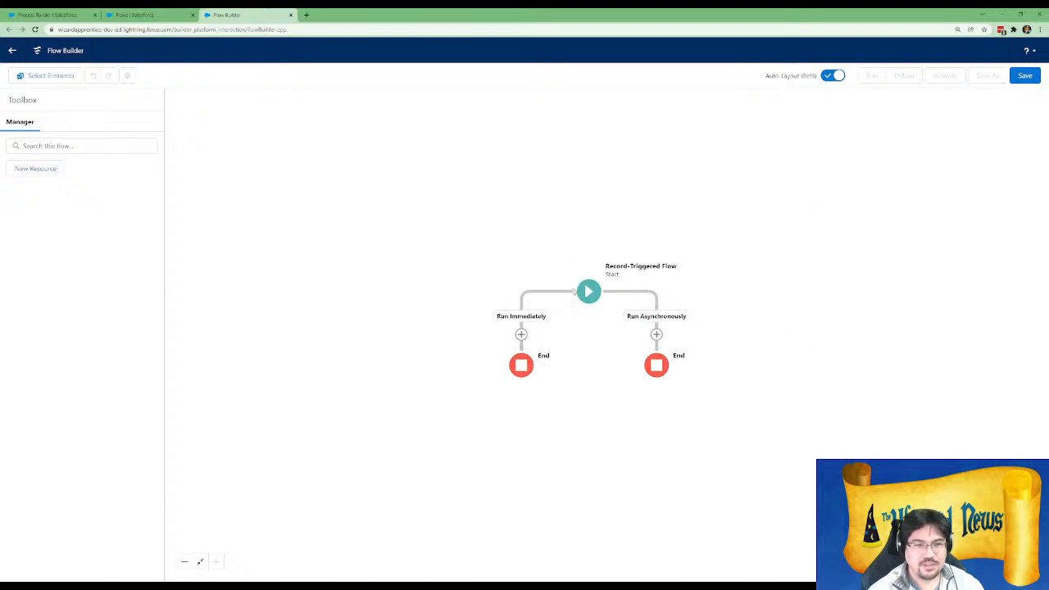
pyautogui.click(588, 292)
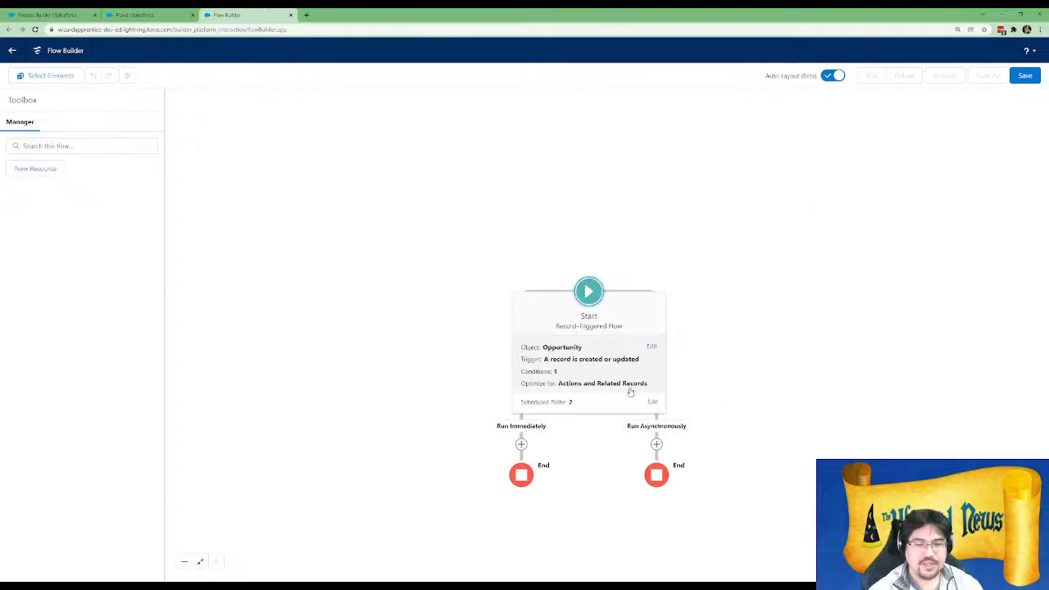
pyautogui.click(652, 402)
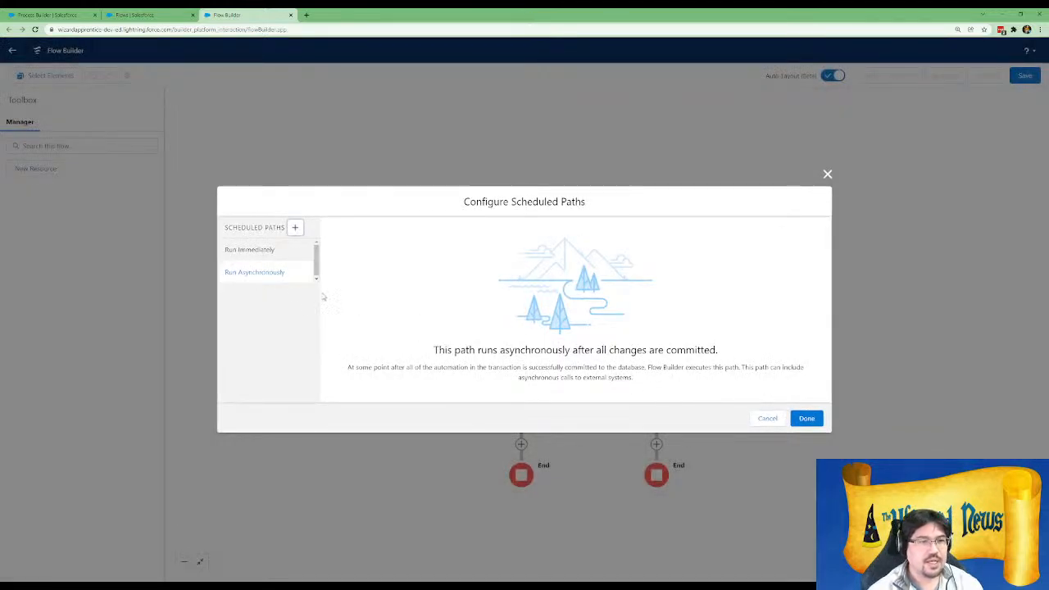
pyautogui.click(764, 417)
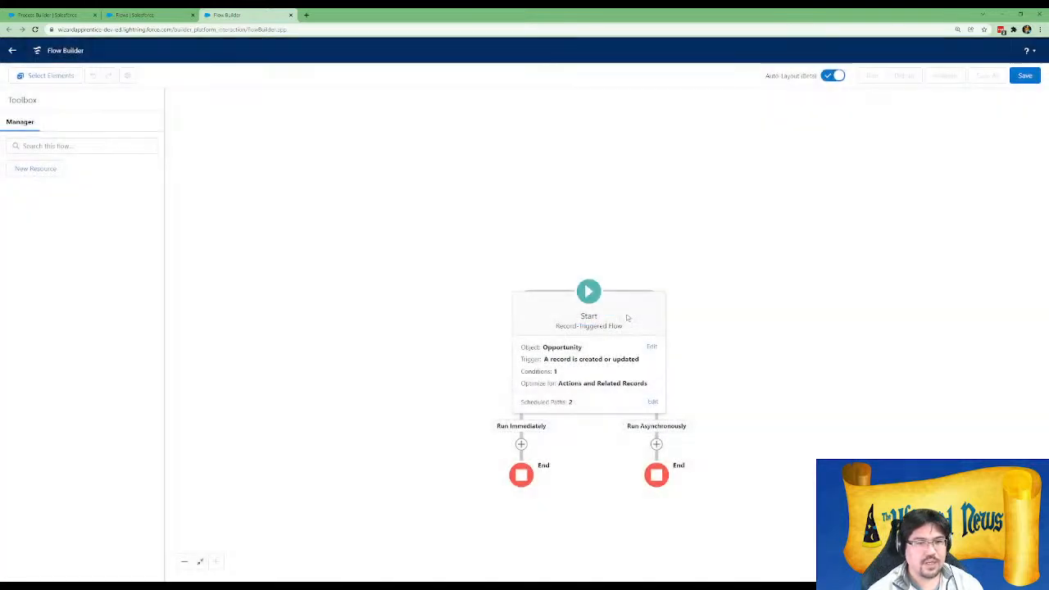
# Remove the Run Asynchronously path from the flow's start configuration
pyautogui.click(651, 346)
pyautogui.scroll(-1, 260, 489)
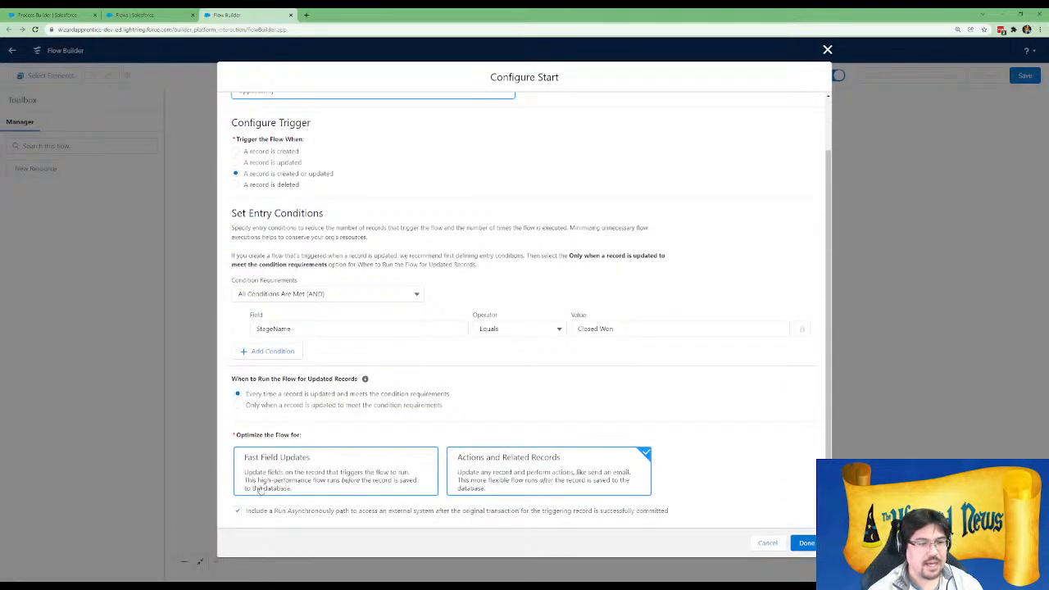
pyautogui.click(803, 542)
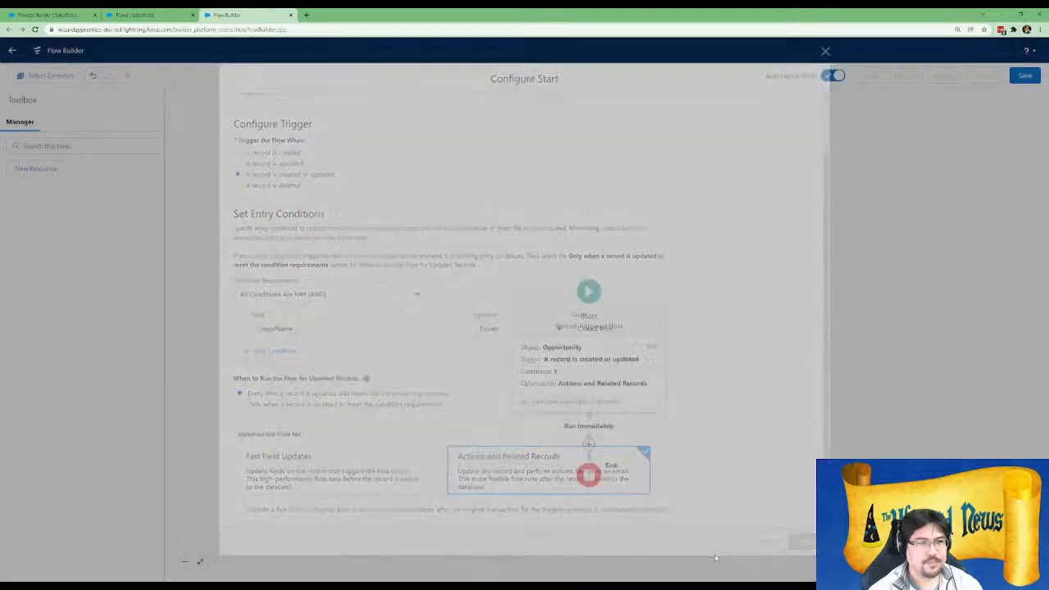
# Add a scheduled path to the flow's start with the label "60 days post close"
pyautogui.click(570, 404)
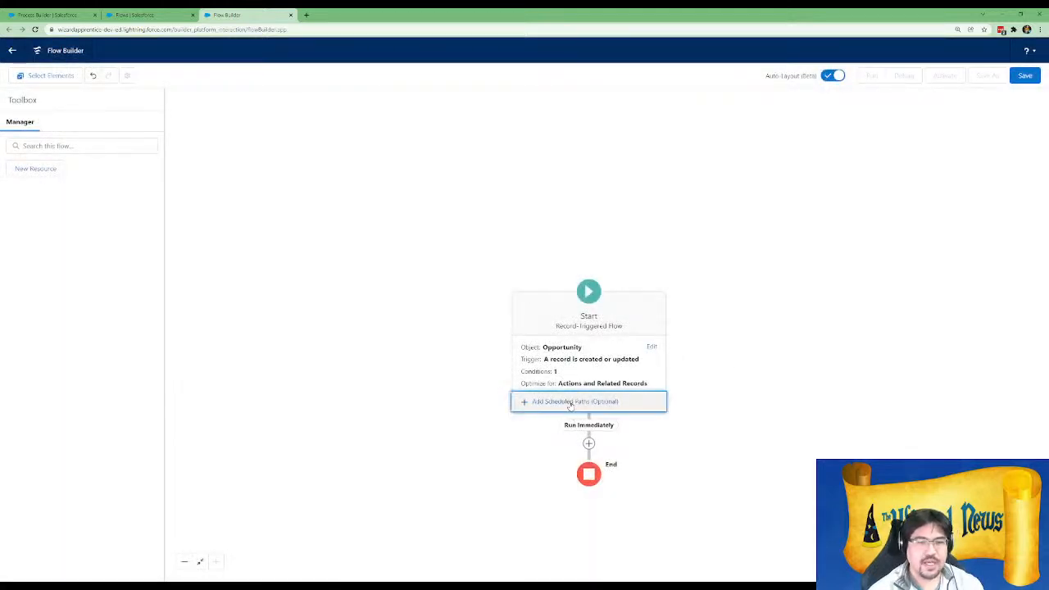
pyautogui.click(359, 307)
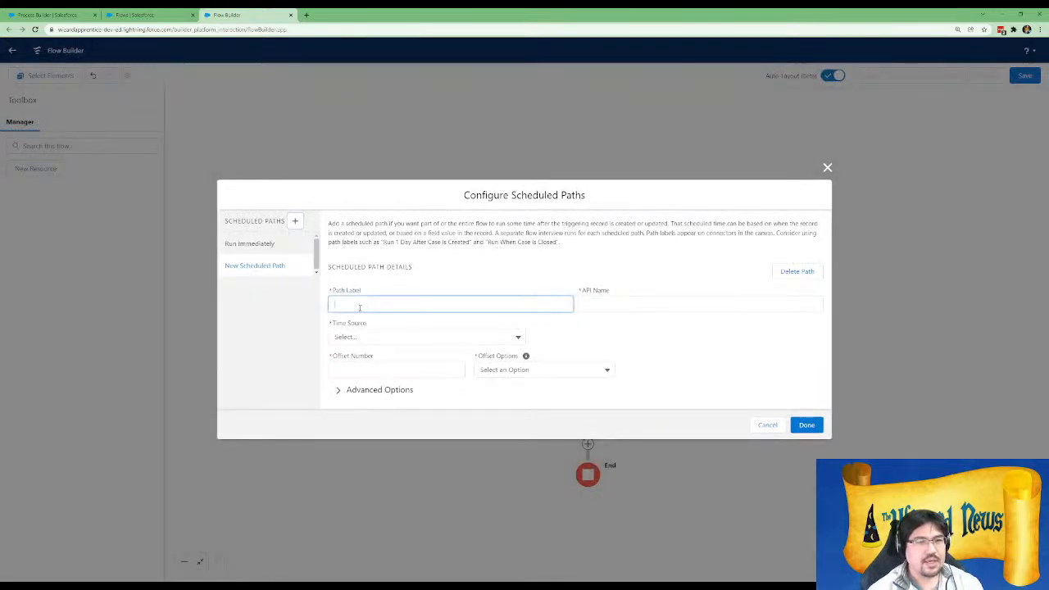
pyautogui.write('60 days post')
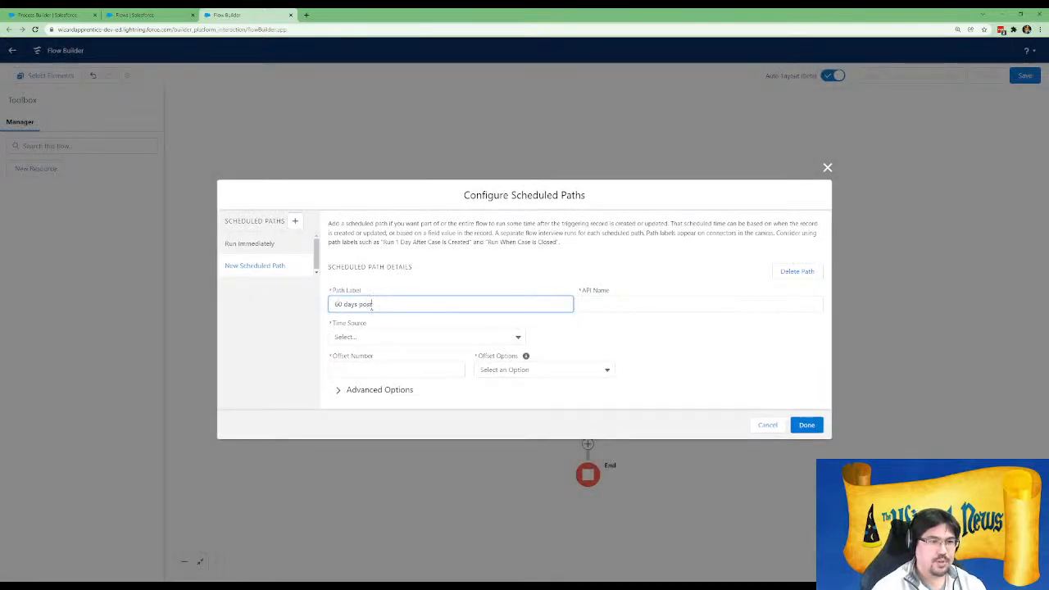
pyautogui.write(' close')
# Schedule the path 60 Days After the Opportunity: Close Date and finish the scheduled path configuration
pyautogui.click(406, 338)
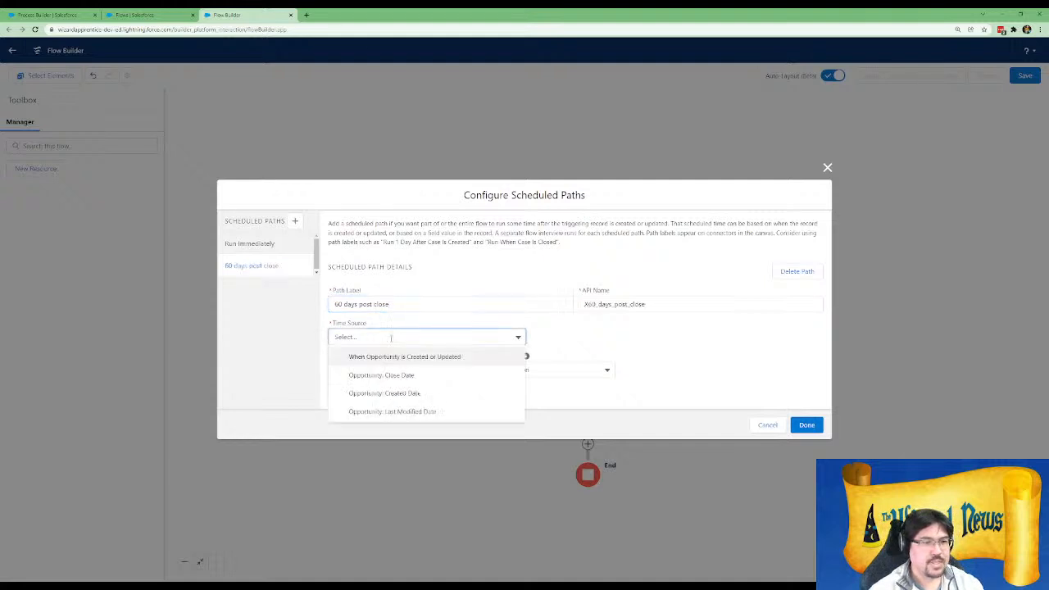
pyautogui.click(420, 382)
pyautogui.click(400, 378)
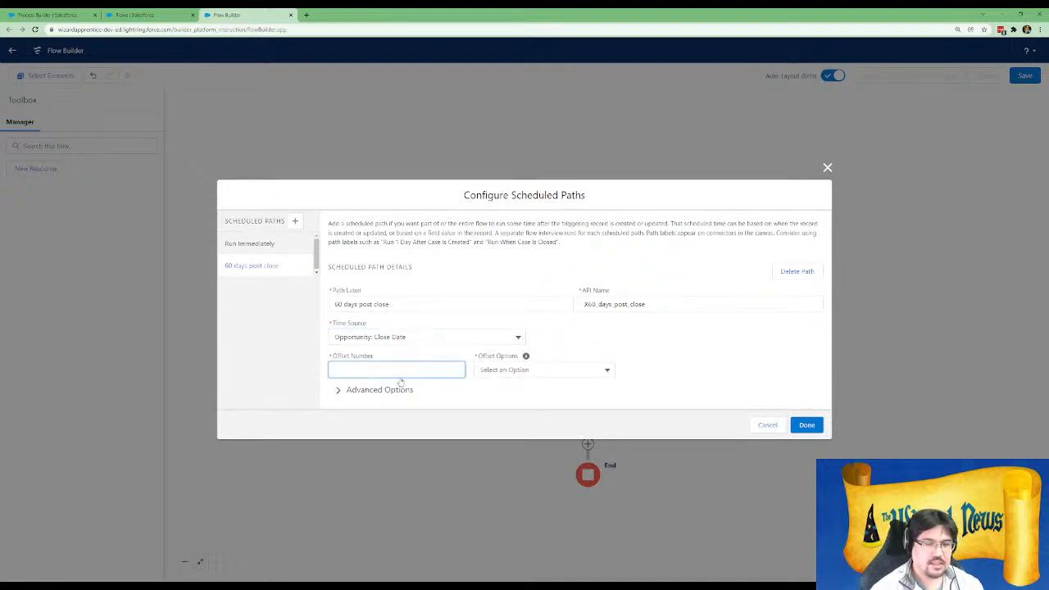
pyautogui.click(500, 370)
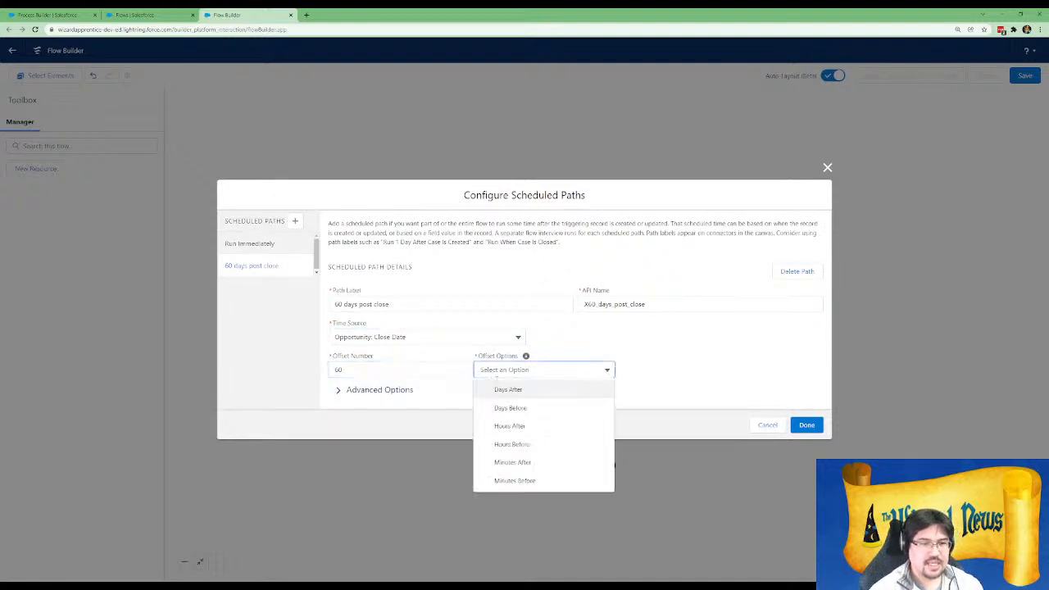
pyautogui.click(529, 393)
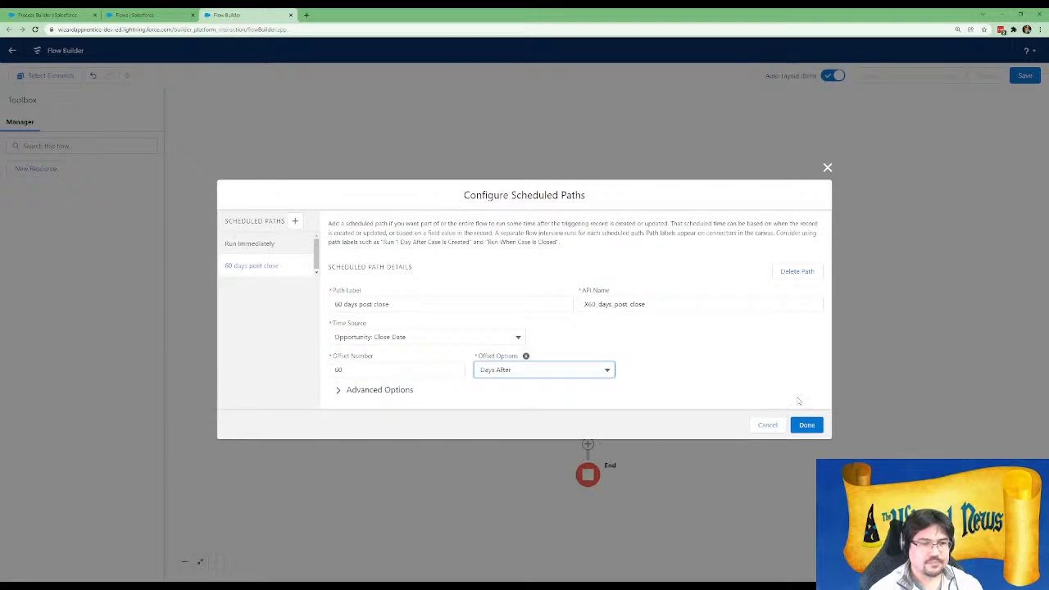
pyautogui.click(806, 424)
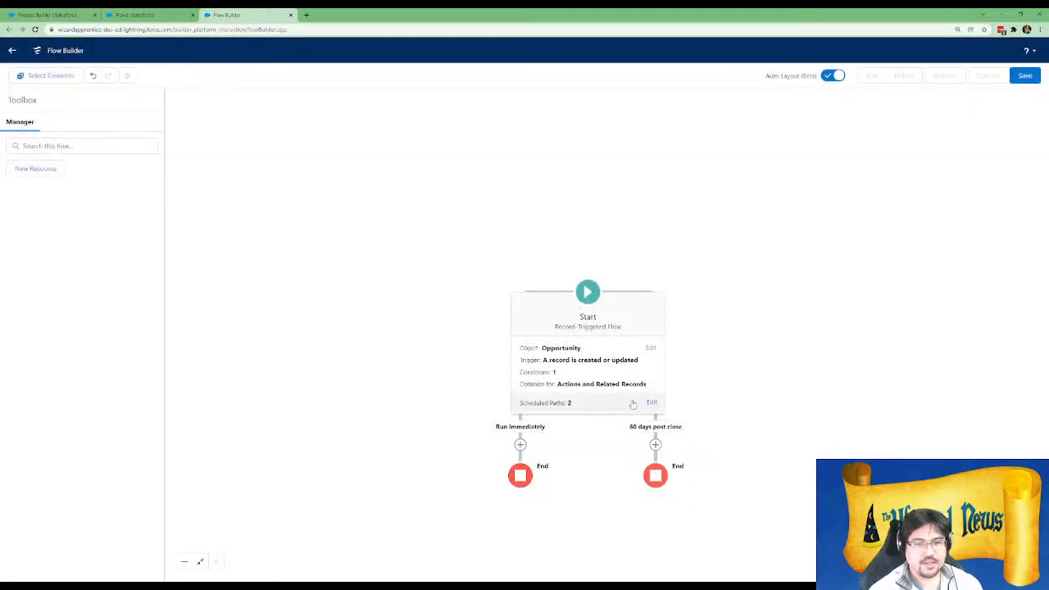
# Check the Set Account Customer field values in the Opportunity process, then return to the new flow
pyautogui.moveTo(740, 393); pyautogui.dragTo(631, 216)
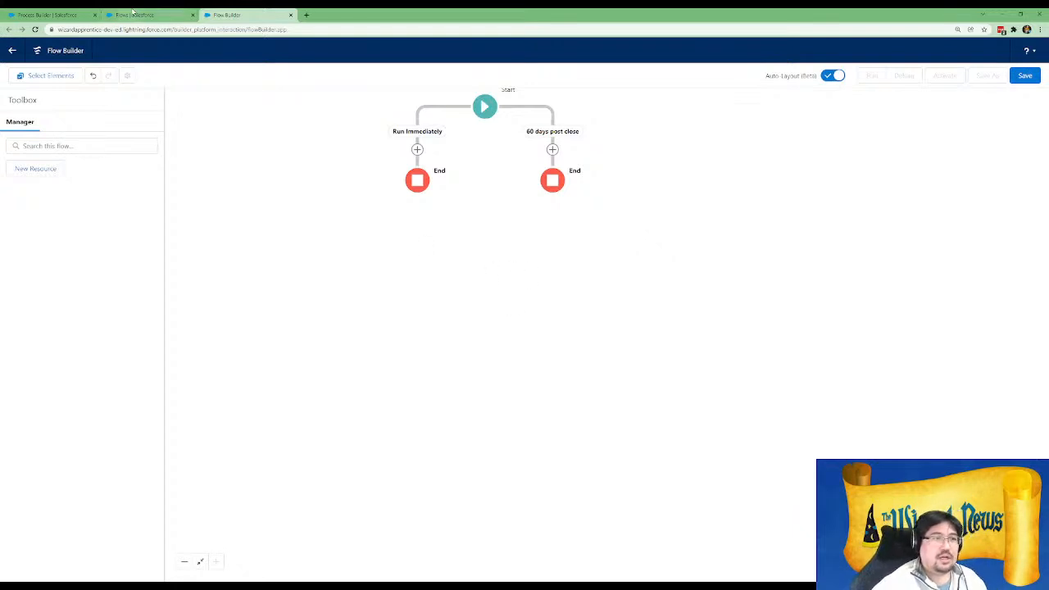
pyautogui.click(64, 13)
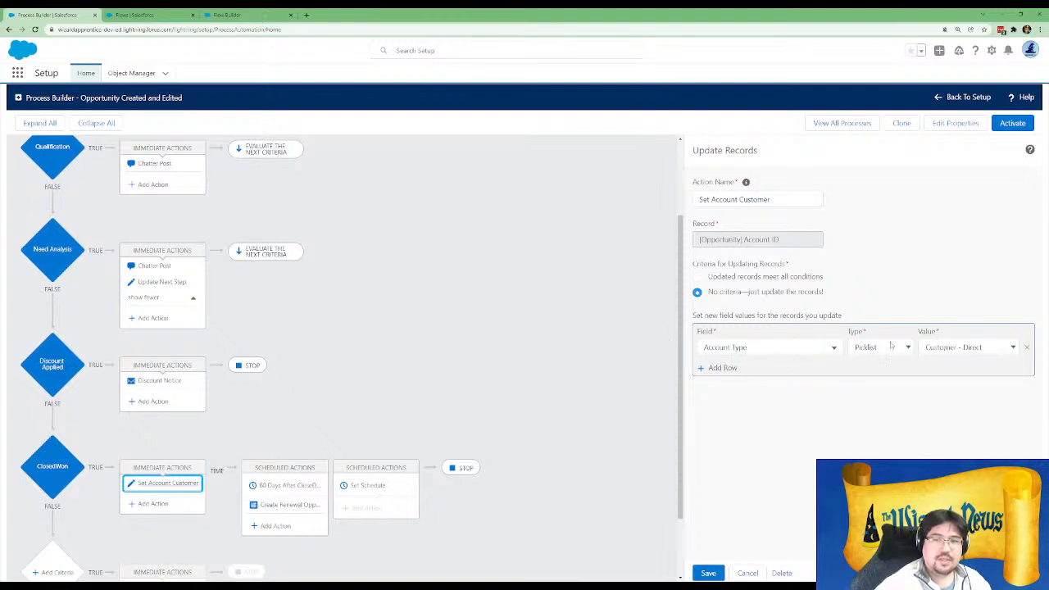
pyautogui.click(230, 15)
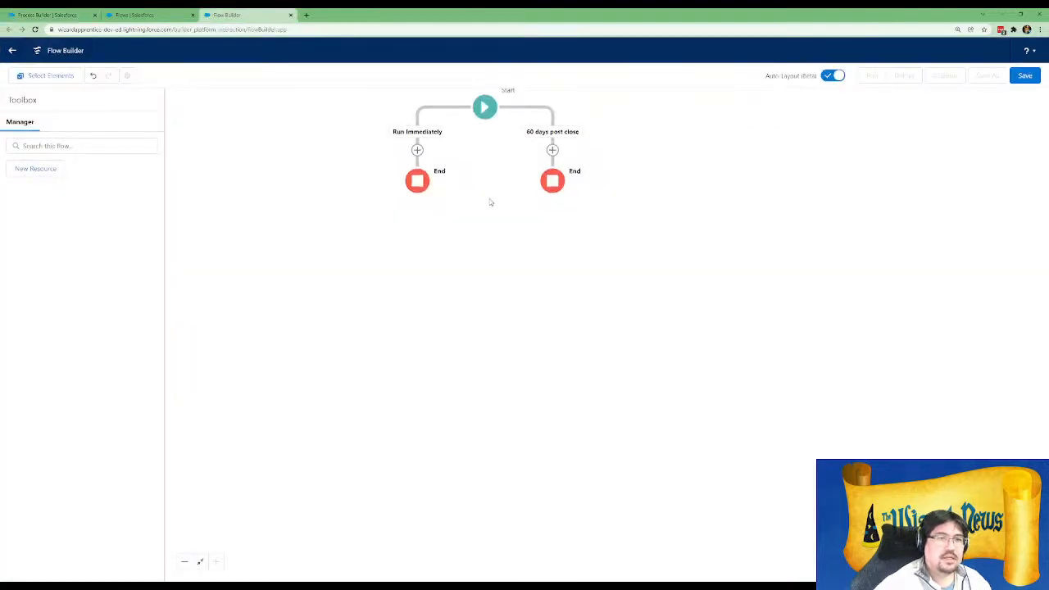
# Add an Update Records element to the Run Immediately path of the flow
pyautogui.moveTo(490, 199); pyautogui.dragTo(532, 360)
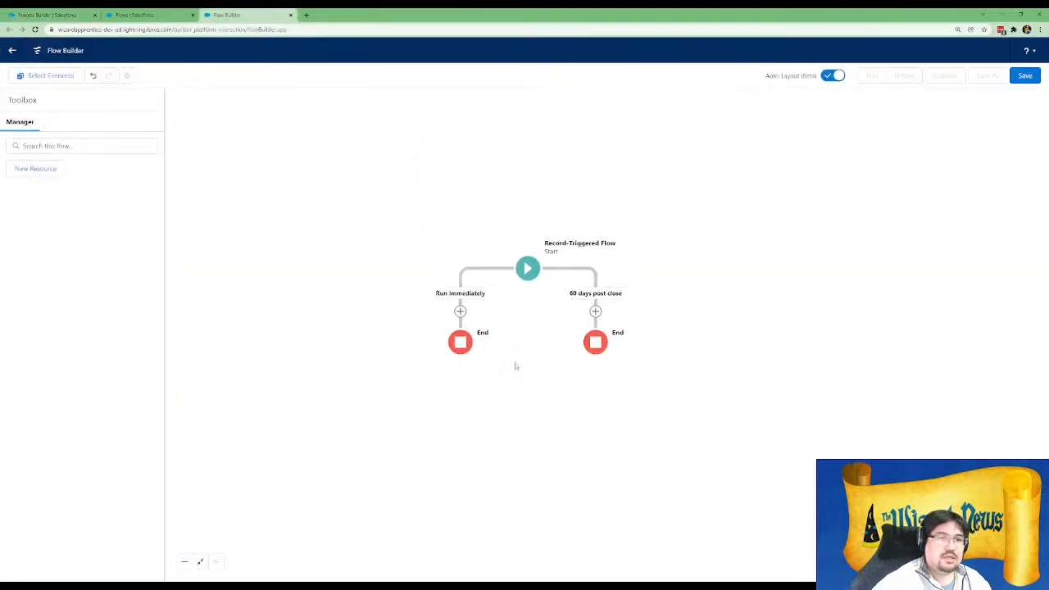
pyautogui.click(461, 312)
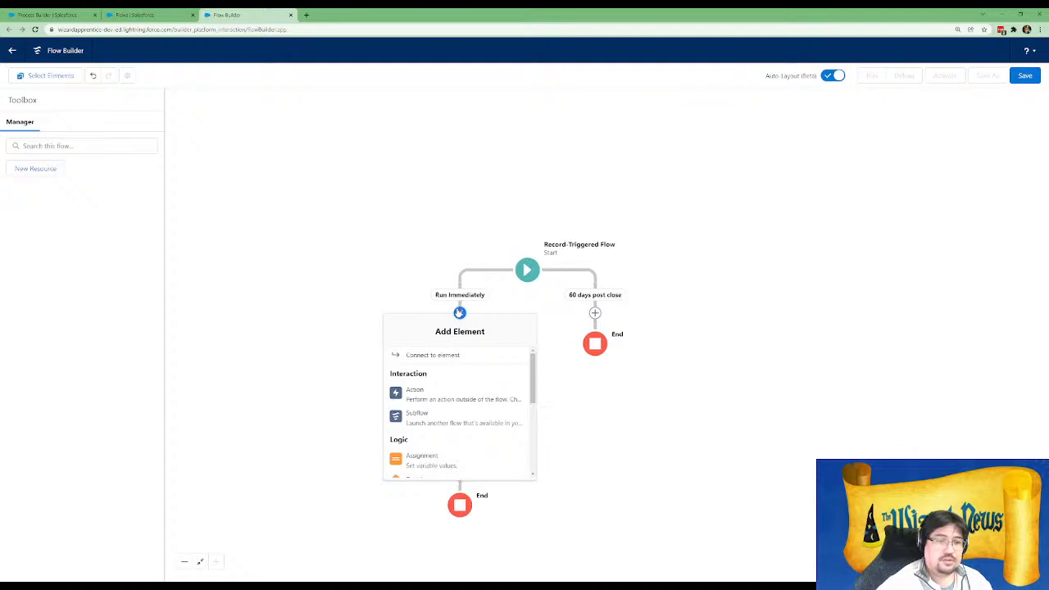
pyautogui.scroll(-3, 446, 409)
pyautogui.scroll(-2, 443, 434)
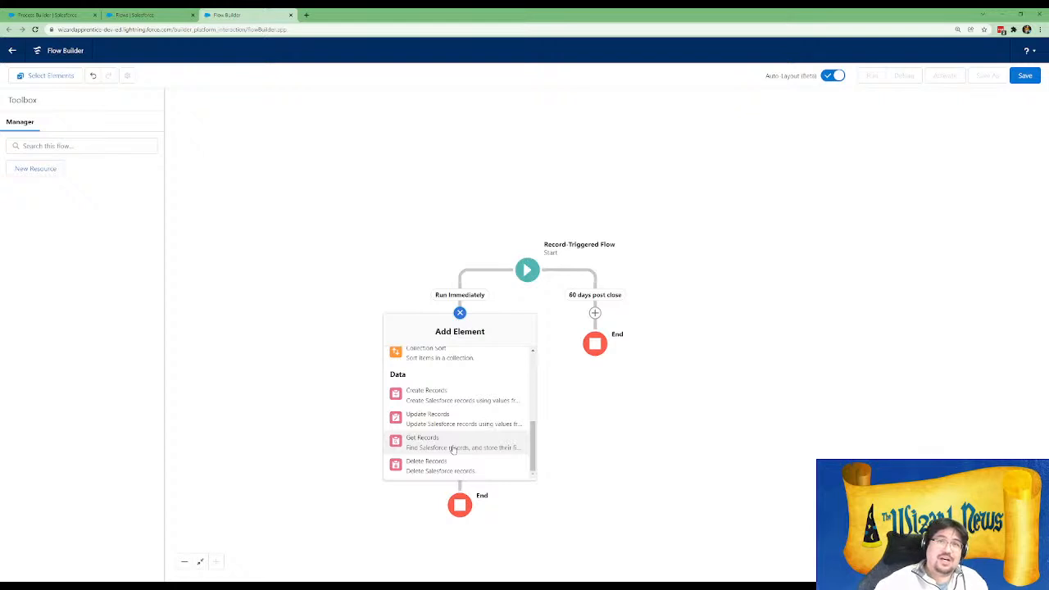
pyautogui.scroll(3, 452, 449)
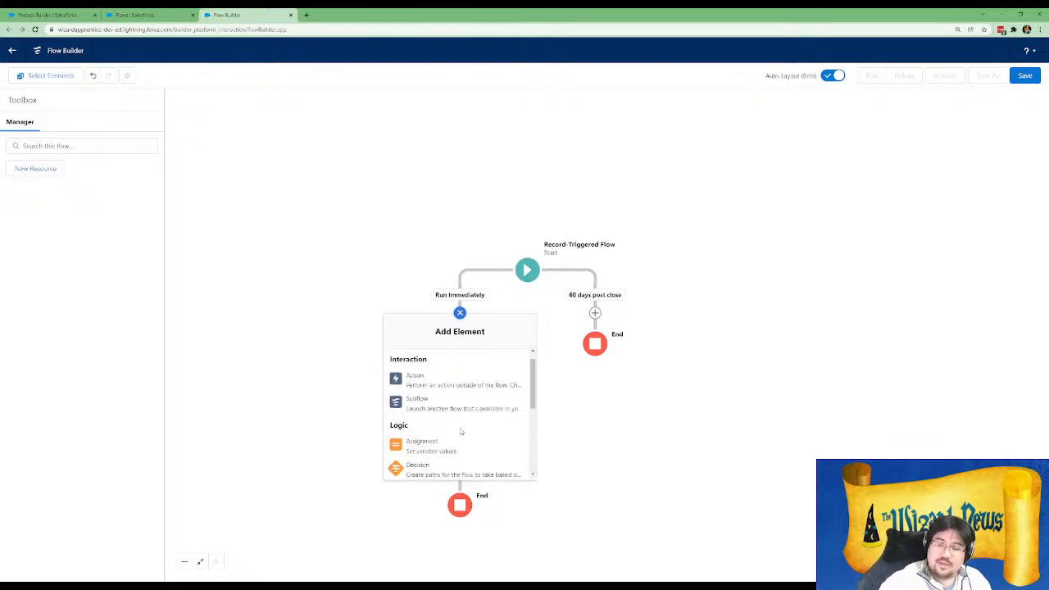
pyautogui.scroll(-2, 450, 447)
pyautogui.scroll(-3, 446, 449)
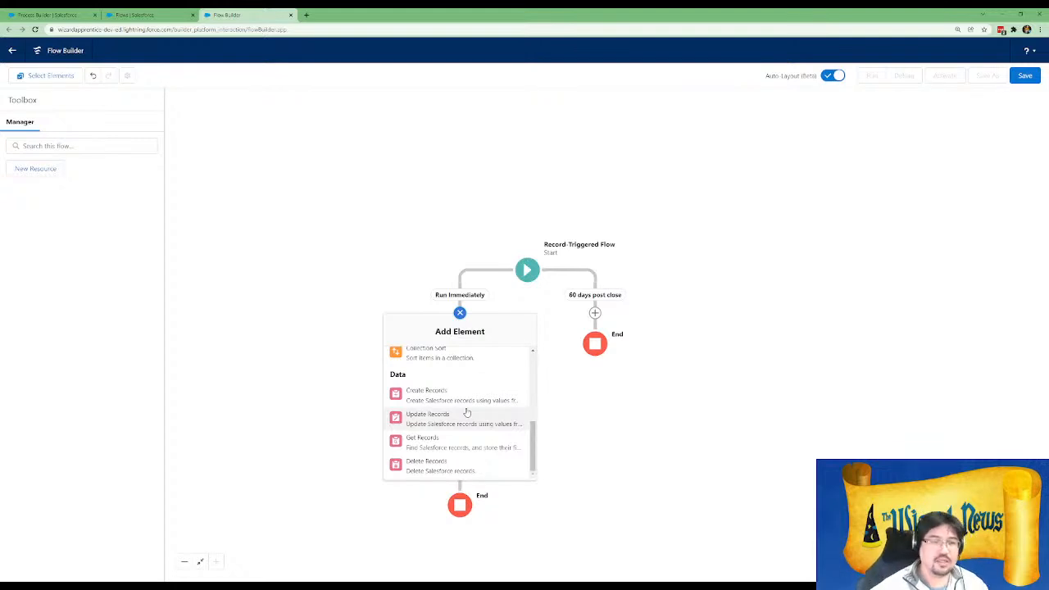
pyautogui.click(457, 418)
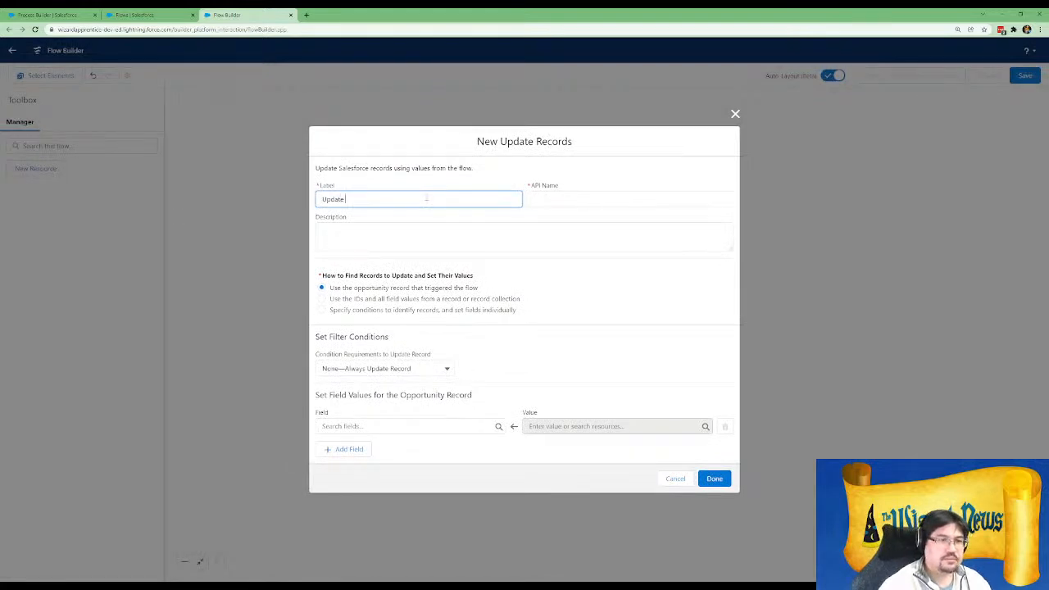
# Label the element "Update Account" and enter the description "Update the Account associated with Opportunity"
pyautogui.write('Update Account')
pyautogui.press('Tab')
pyautogui.press('Tab')
pyautogui.write('Update teh Acc')
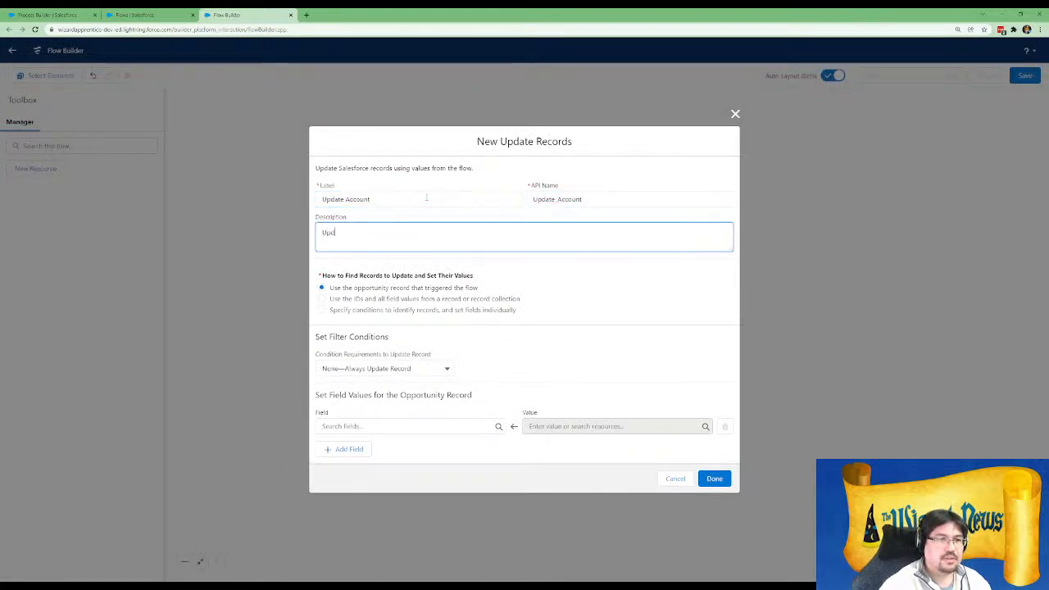
pyautogui.press('BackSpace')
pyautogui.press('BackSpace')
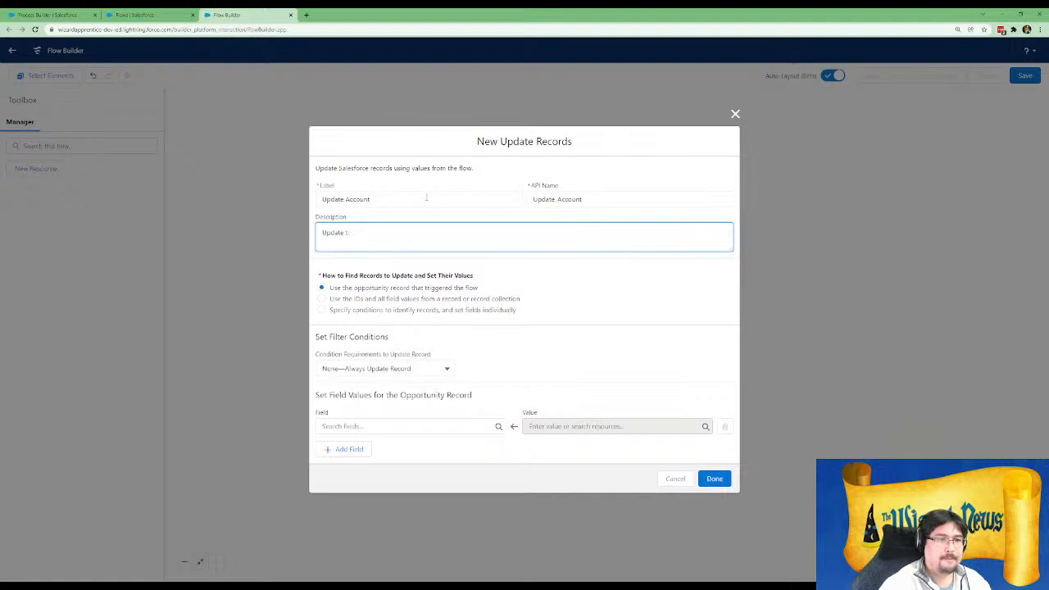
pyautogui.write('he Account associa')
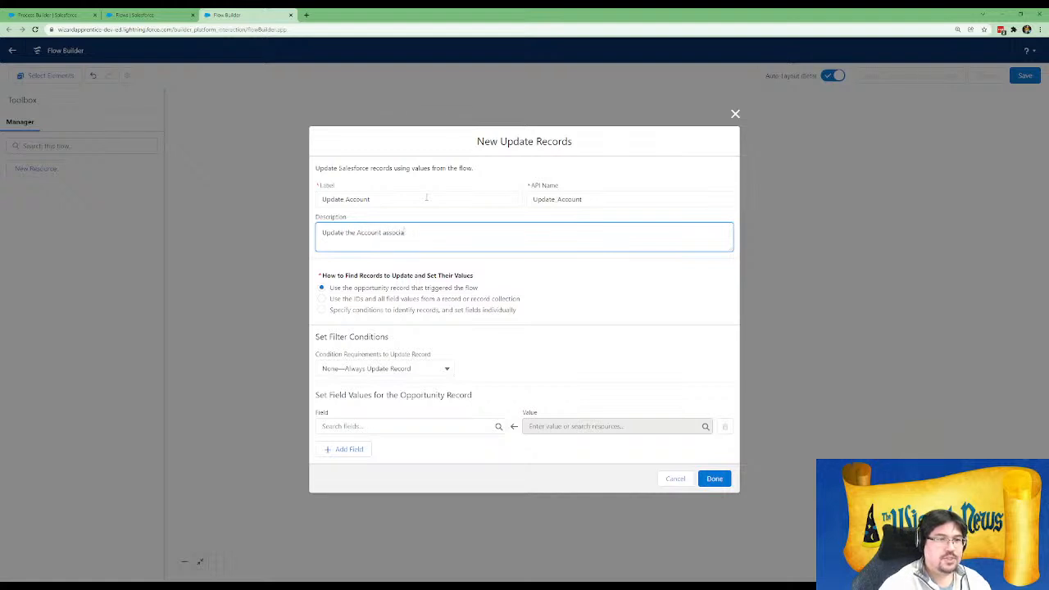
pyautogui.write('ted with Opportunity')
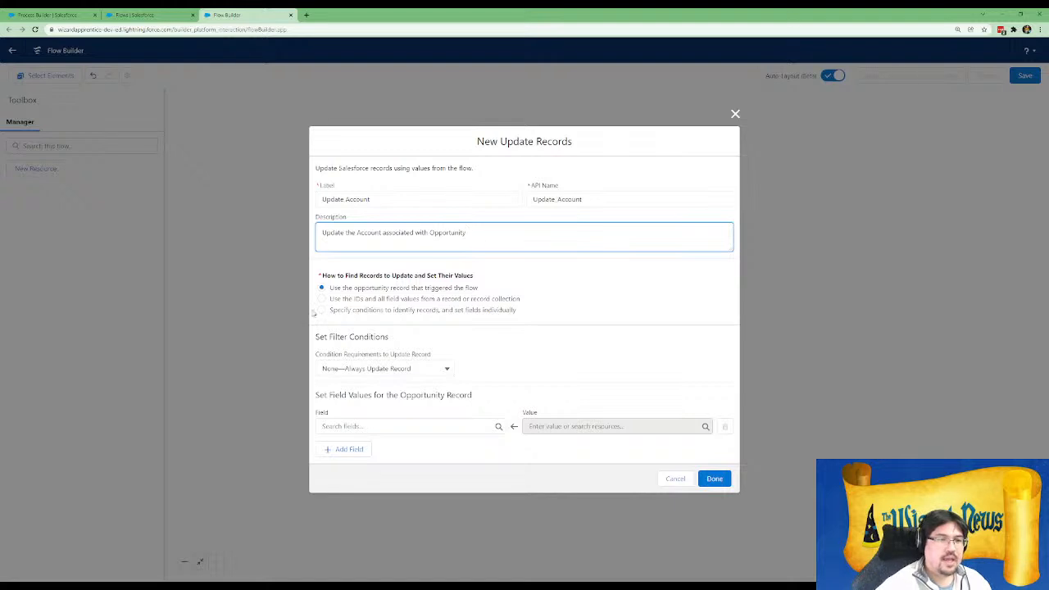
pyautogui.click(580, 307)
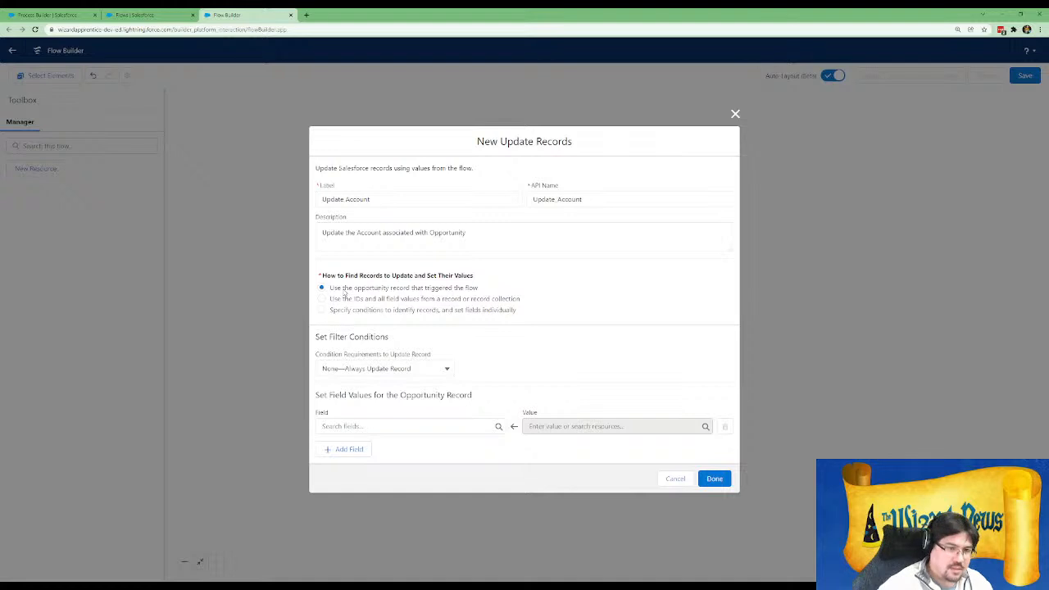
# Specify conditions to identify the records and set fields individually, choosing Account as the object to update
pyautogui.moveTo(343, 288); pyautogui.dragTo(472, 288)
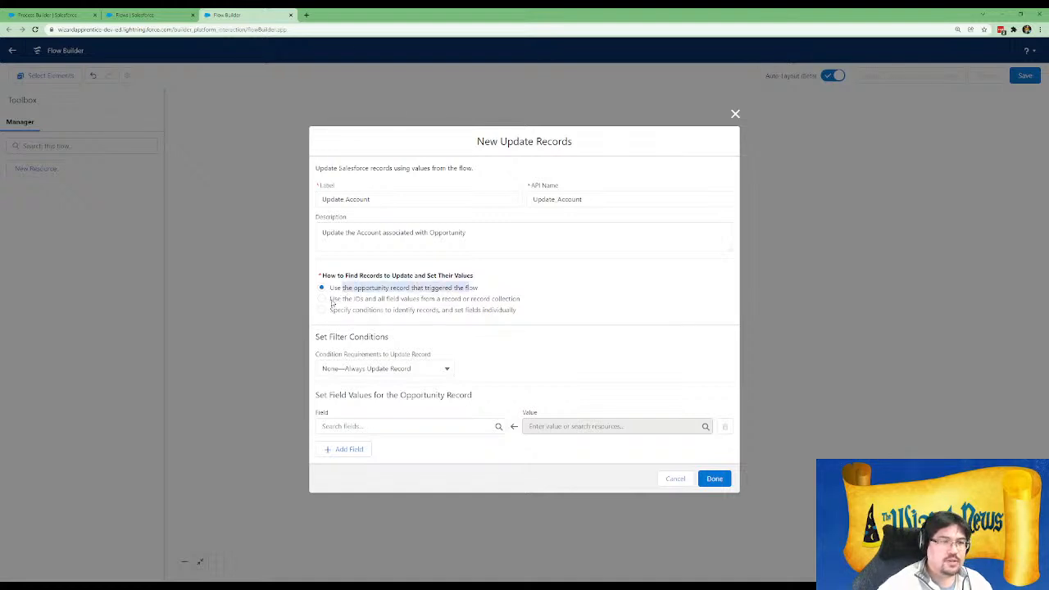
pyautogui.click(328, 300)
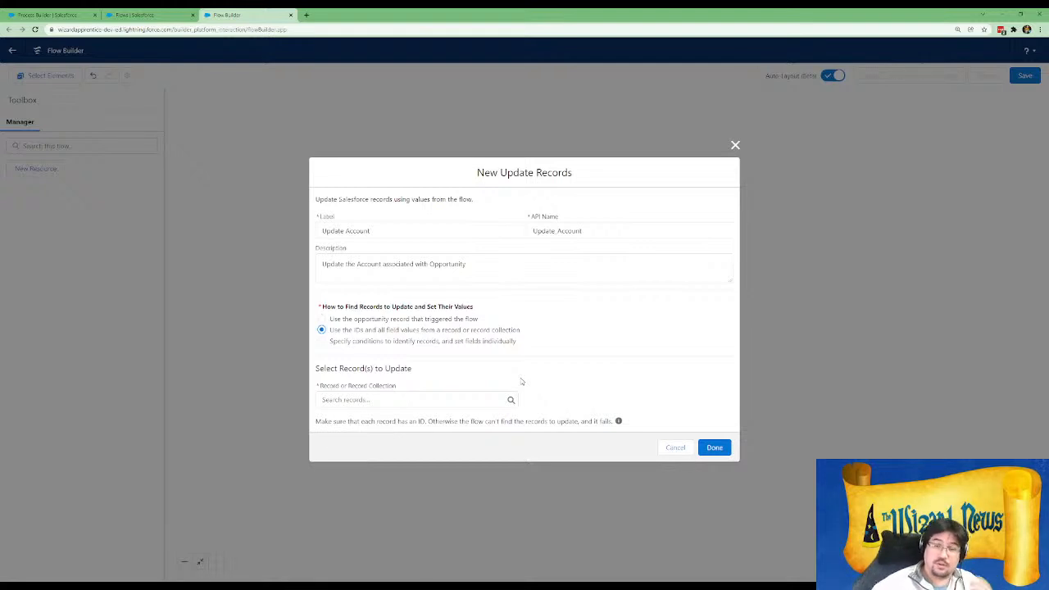
pyautogui.click(354, 342)
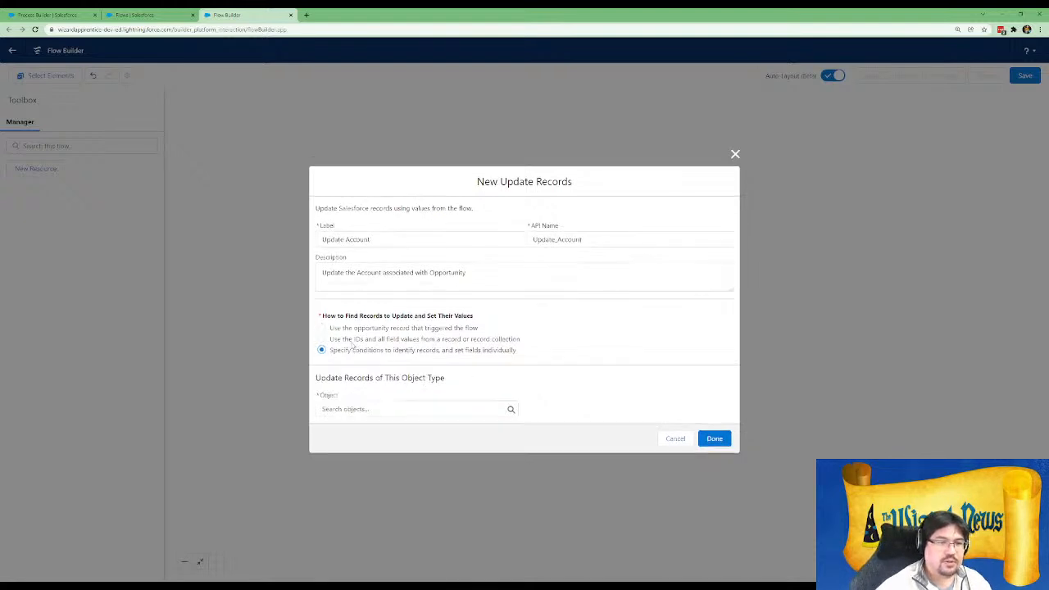
pyautogui.click(426, 410)
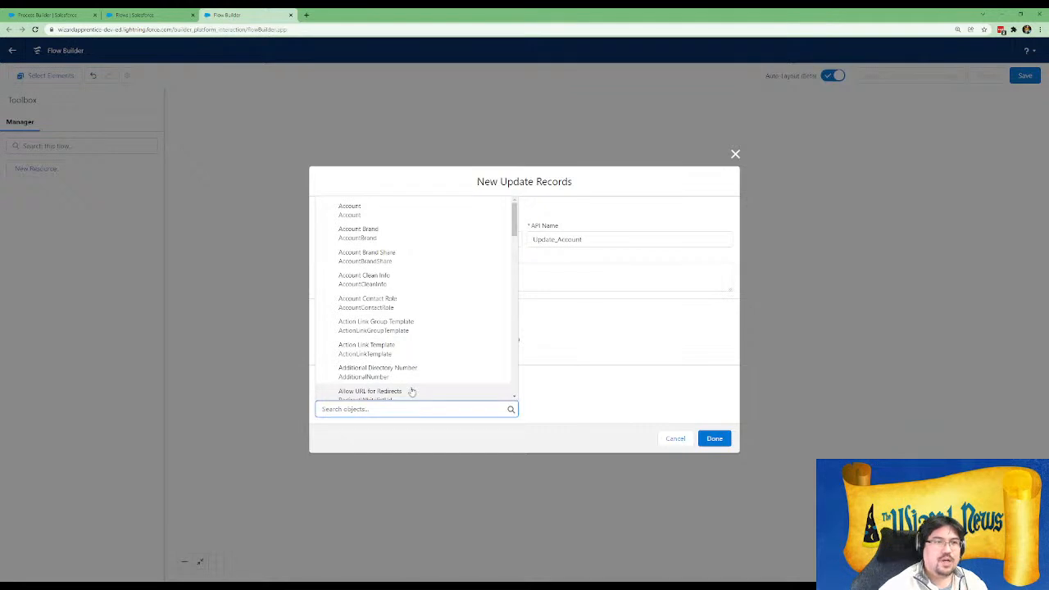
pyautogui.click(382, 217)
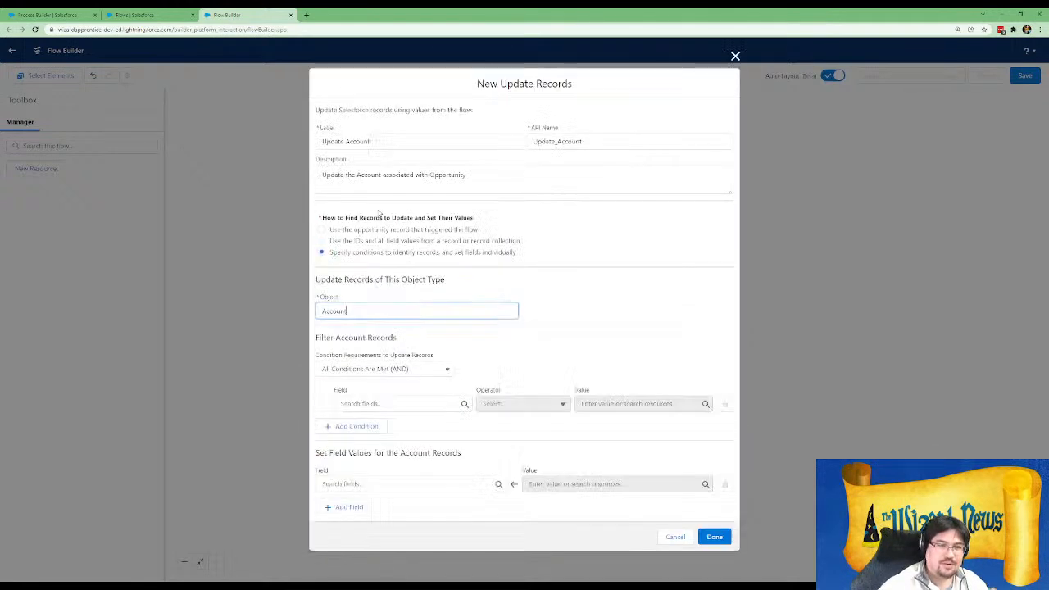
# Filter the account records so that Id Equals the Account ID (AccountId) of $Record
pyautogui.click(383, 404)
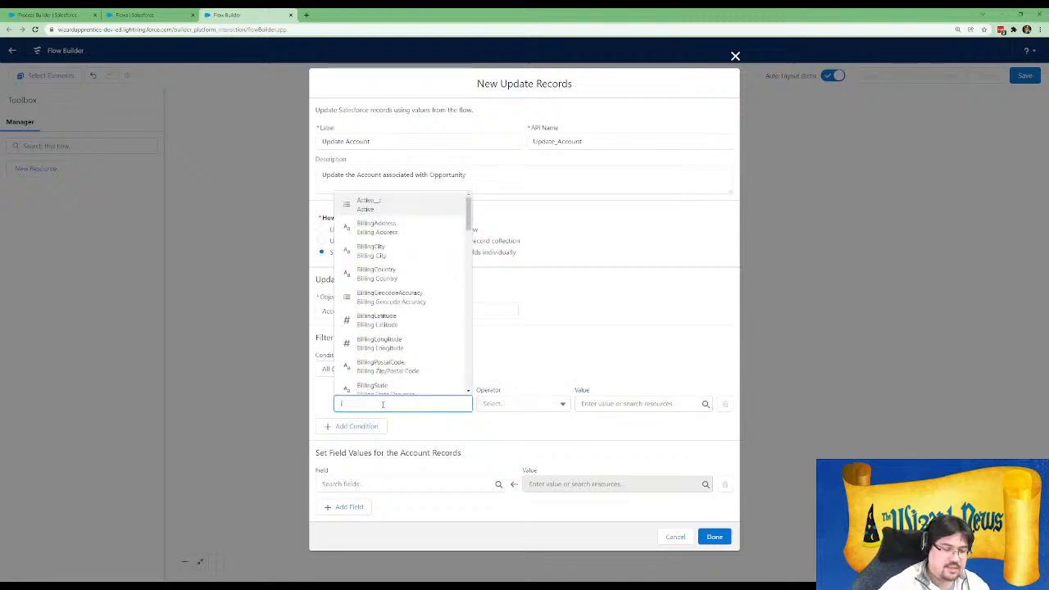
pyautogui.write('Id')
pyautogui.click(412, 281)
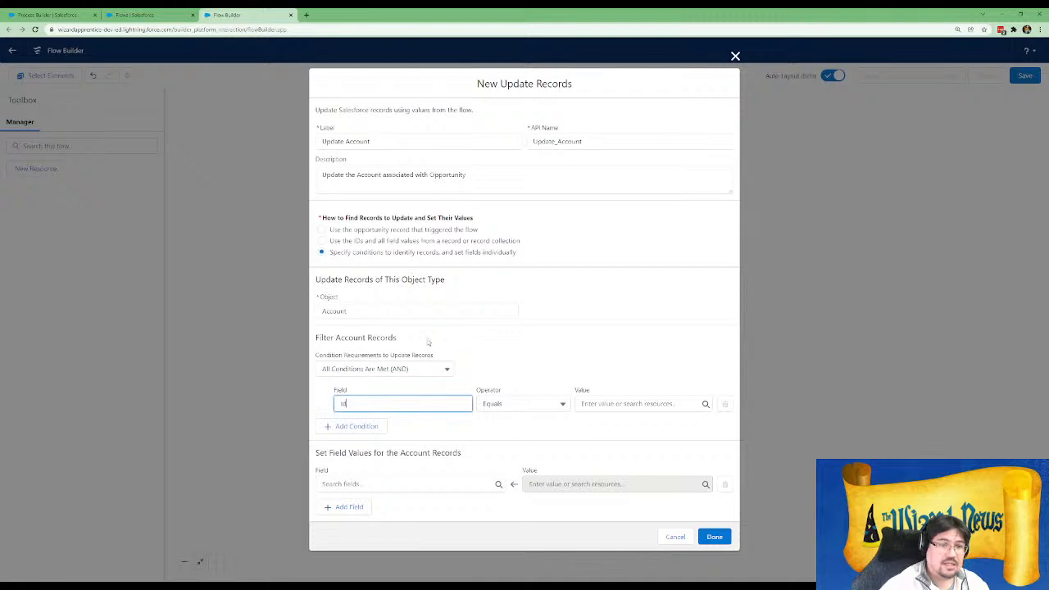
pyautogui.click(627, 403)
pyautogui.write('rec')
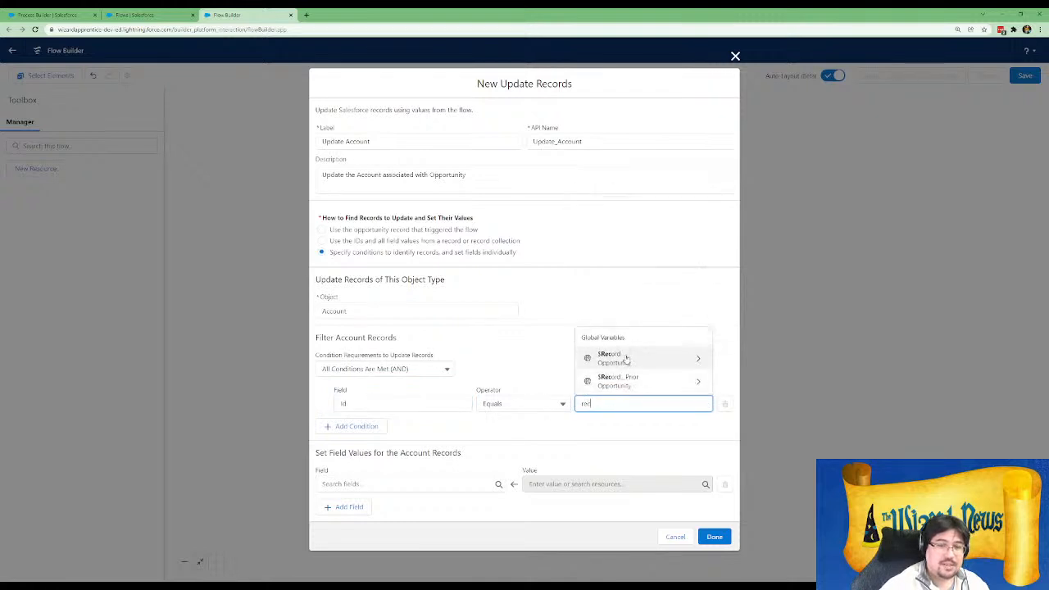
pyautogui.click(627, 356)
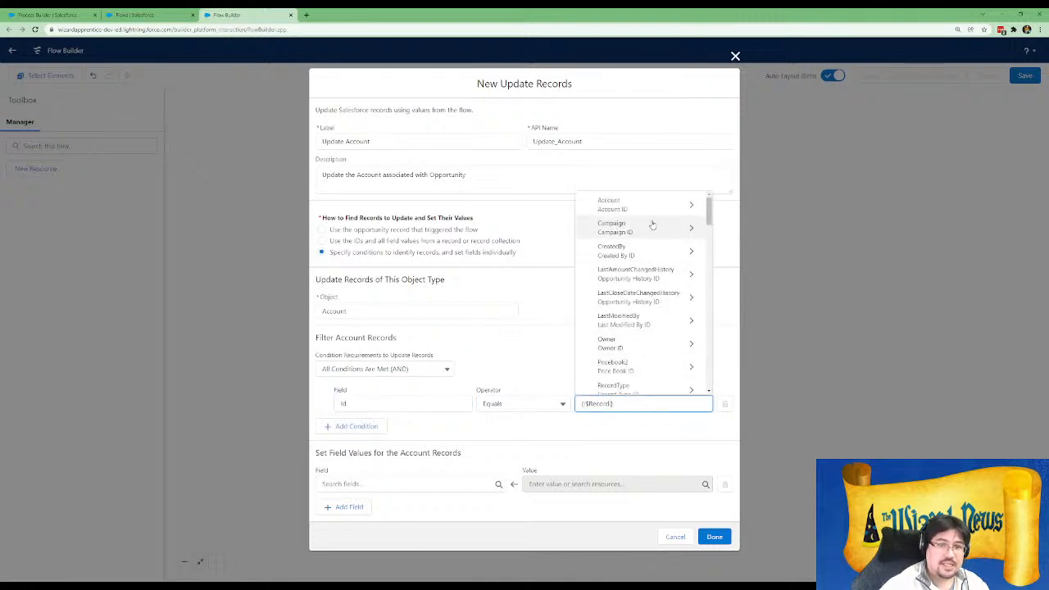
pyautogui.write('acc')
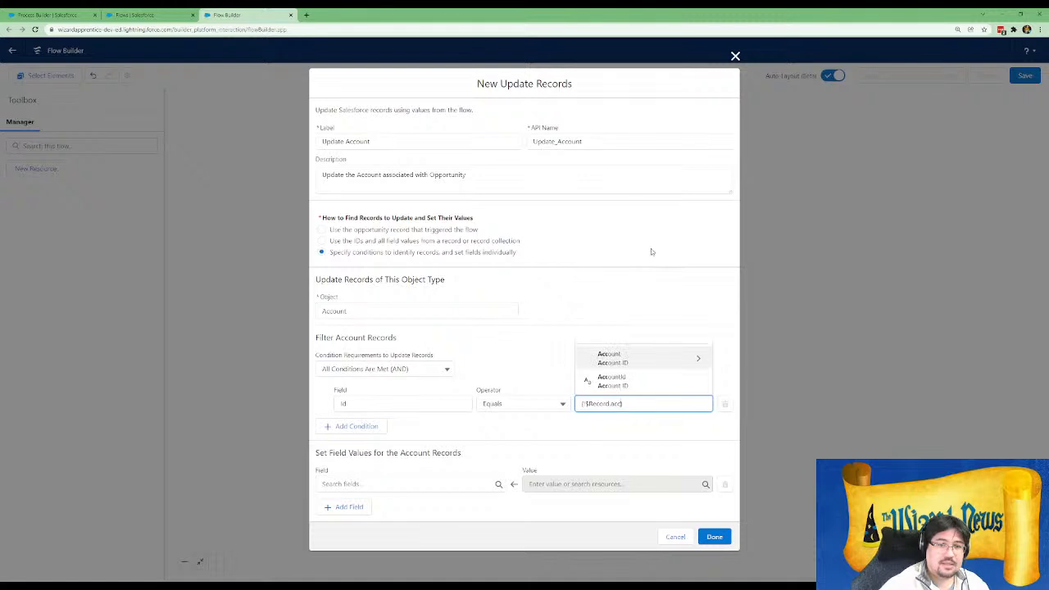
pyautogui.click(619, 381)
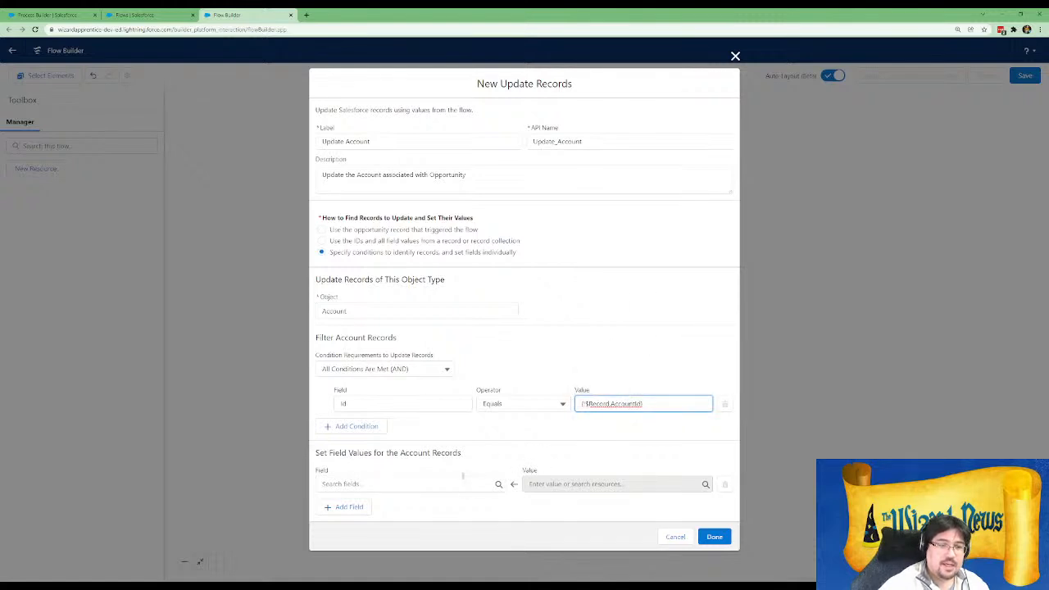
# Set the account's Type to Customer - Direct, check it against the Opportunity process, and finish the Update Account element
pyautogui.click(452, 483)
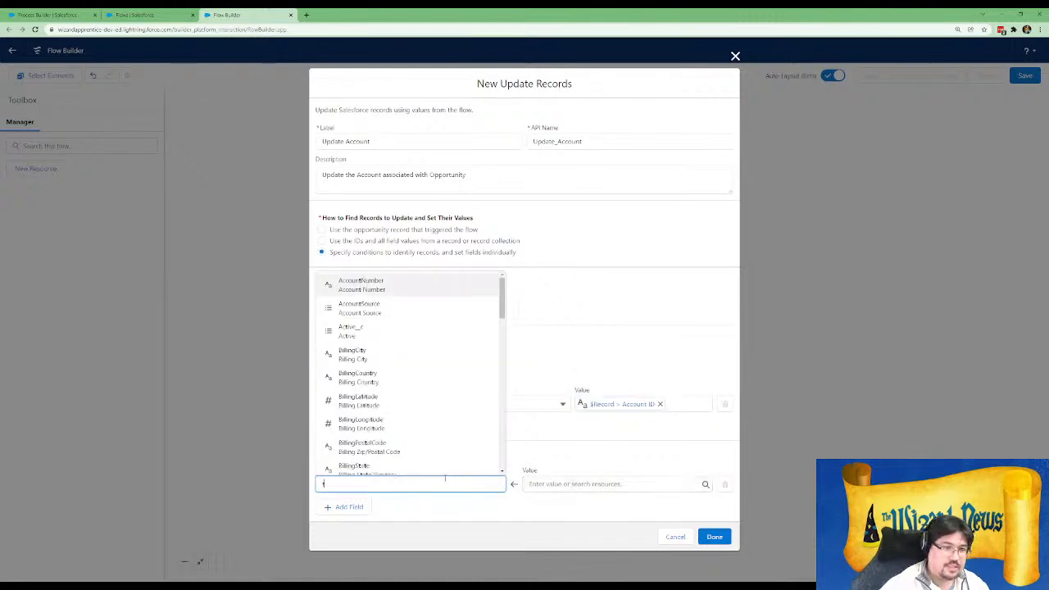
pyautogui.write('ty')
pyautogui.click(415, 440)
pyautogui.click(553, 483)
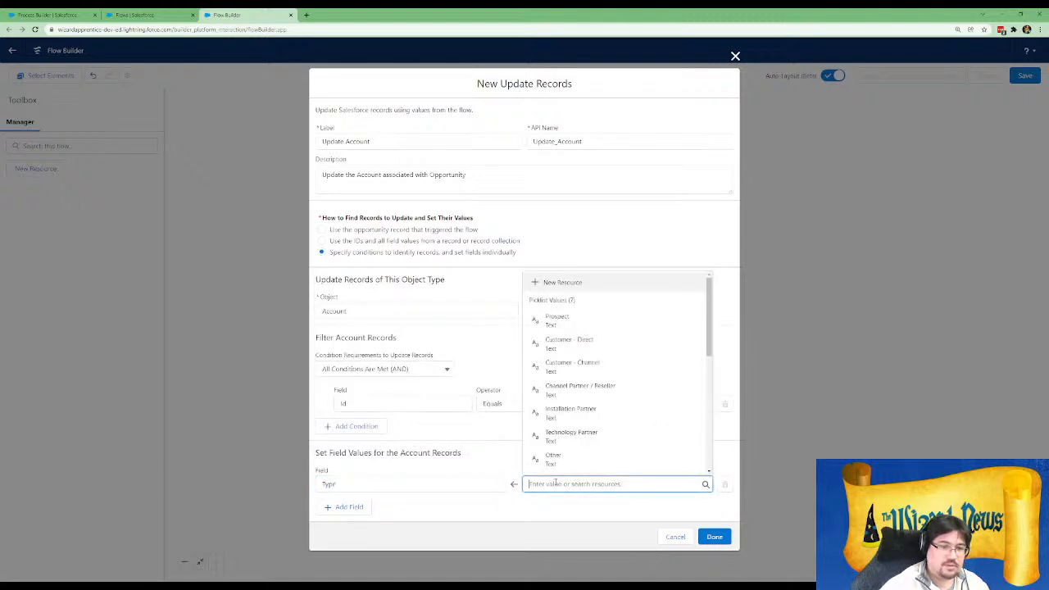
pyautogui.click(573, 342)
pyautogui.click(49, 14)
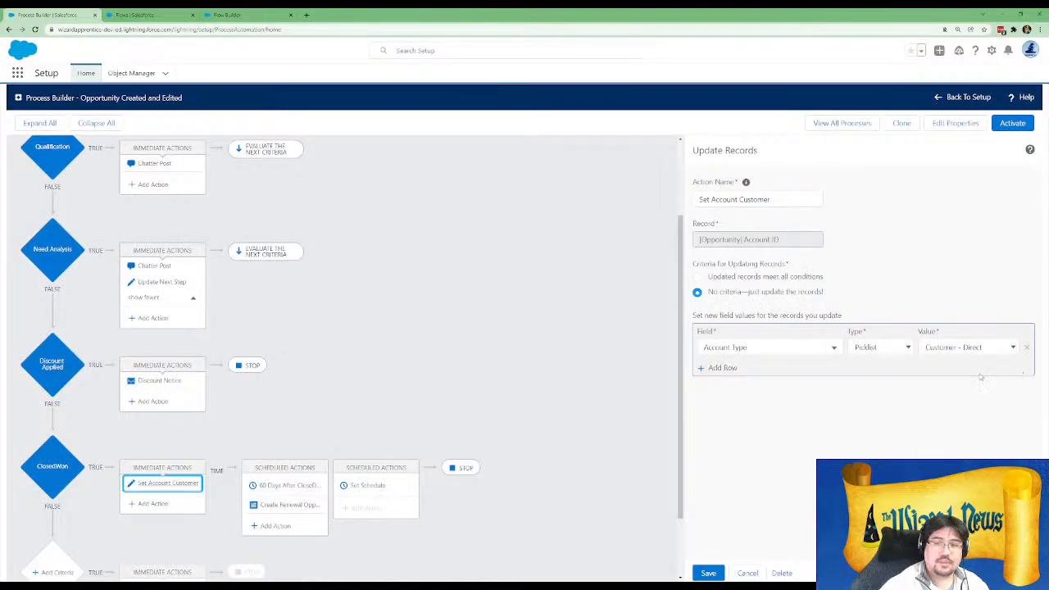
pyautogui.click(237, 15)
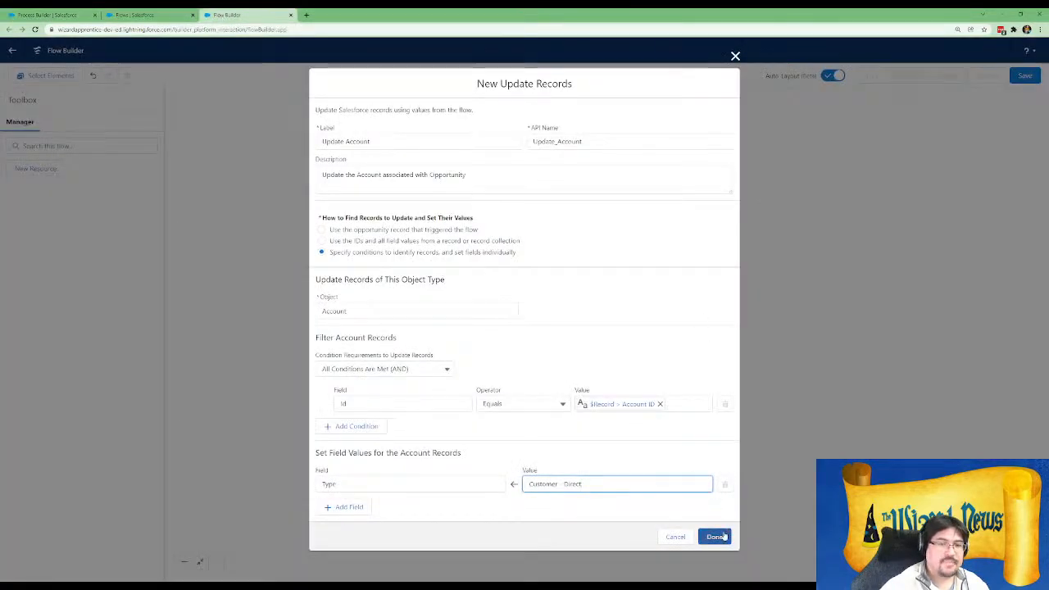
pyautogui.click(715, 537)
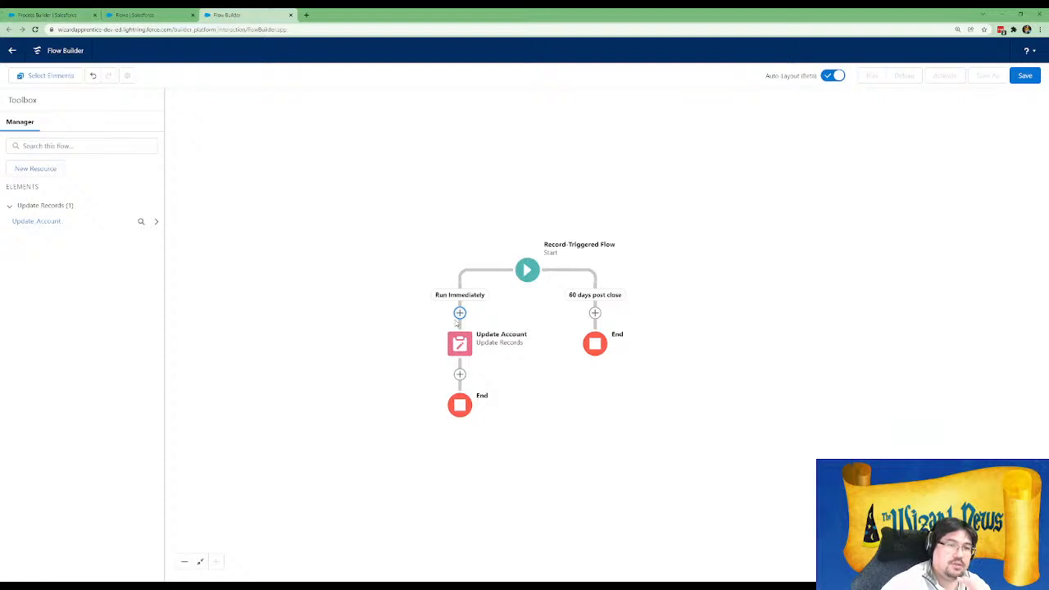
# Check the Create Renewal Opportunity action's field values in the Opportunity process, then return to the flow
pyautogui.click(49, 15)
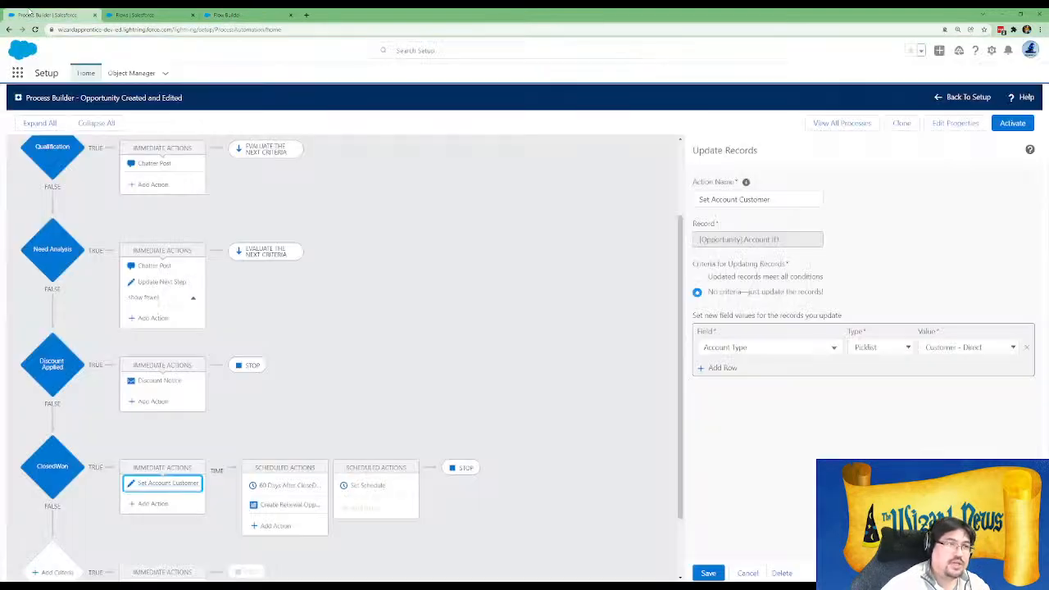
pyautogui.click(320, 506)
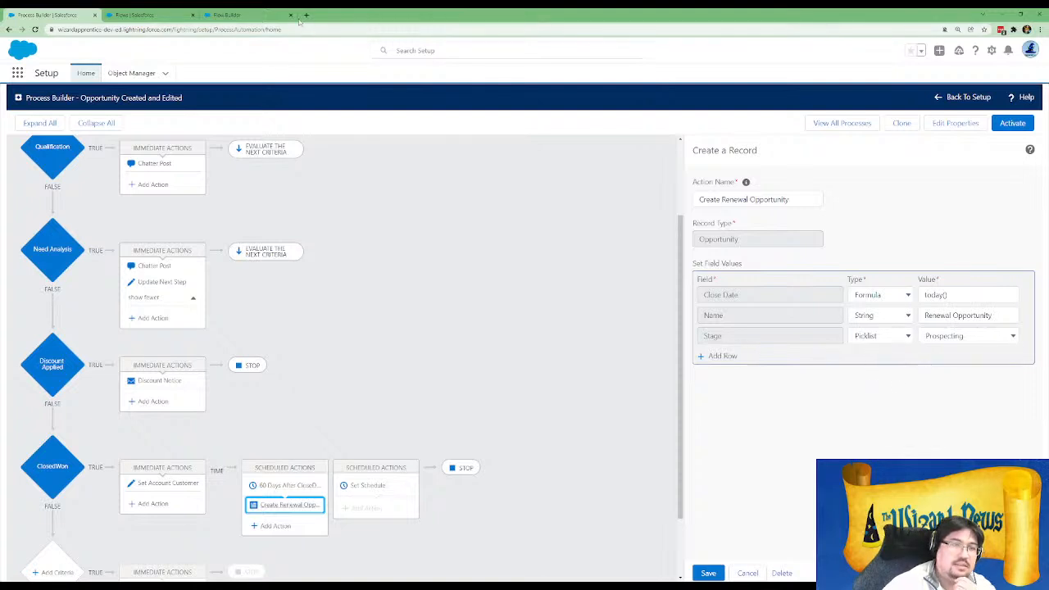
pyautogui.click(234, 15)
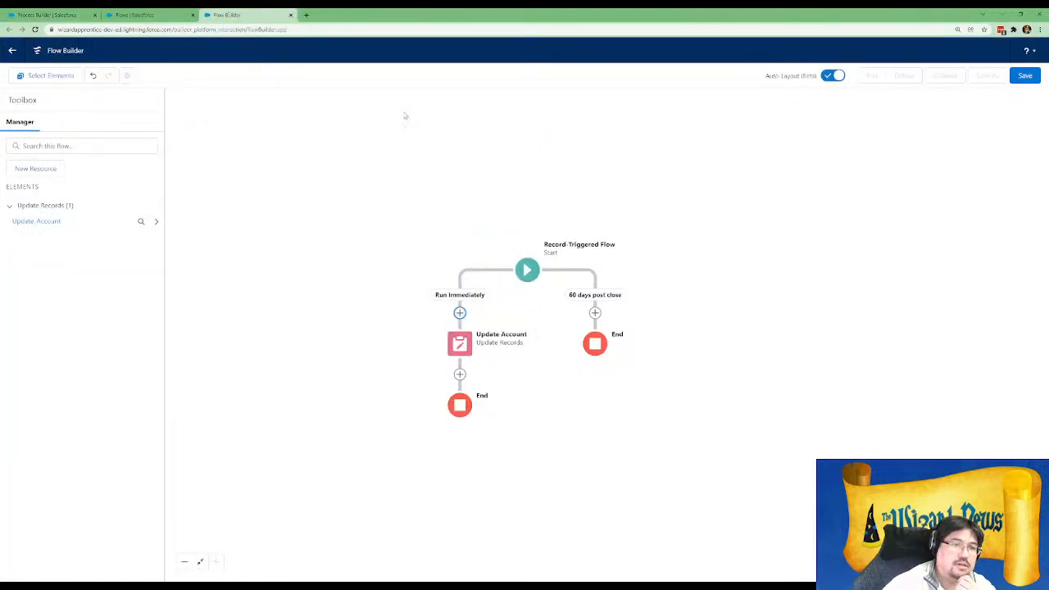
# Add a Create Records element to the 60 days post close path and label it "Create Renewal Opportunity"
pyautogui.click(594, 313)
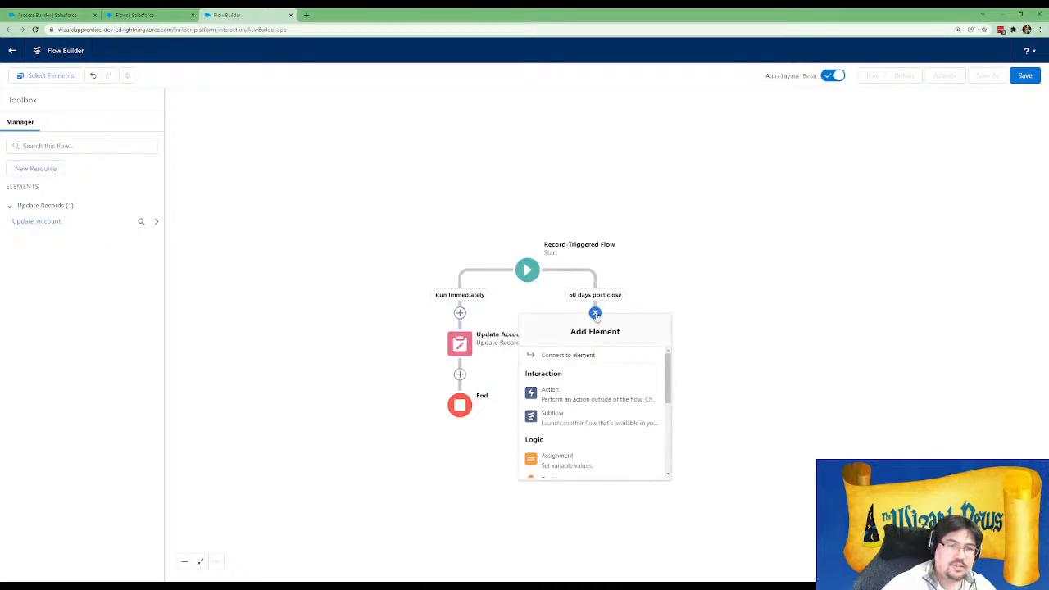
pyautogui.scroll(-5, 637, 397)
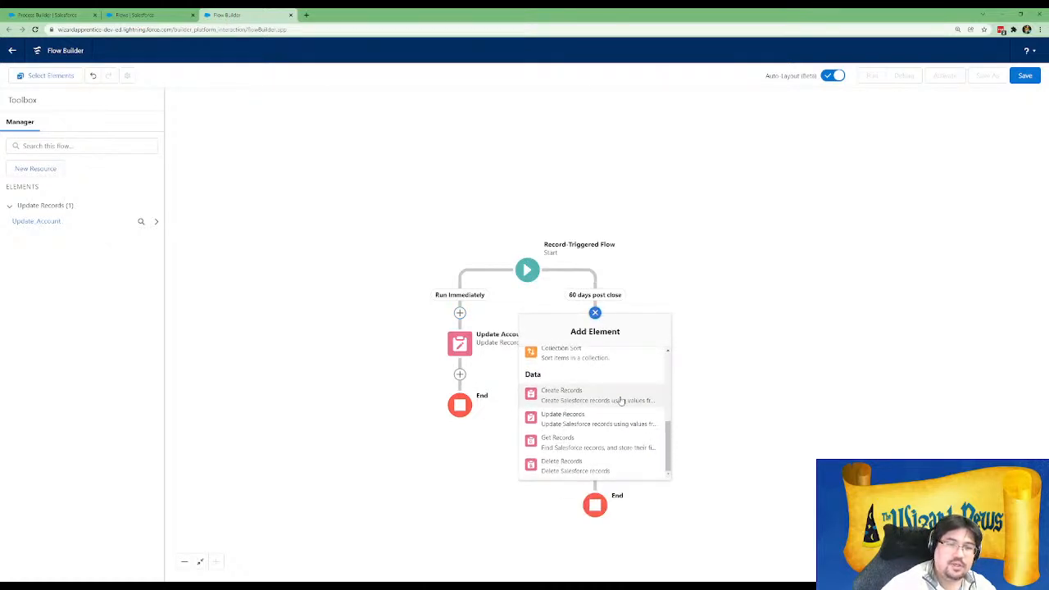
pyautogui.click(620, 400)
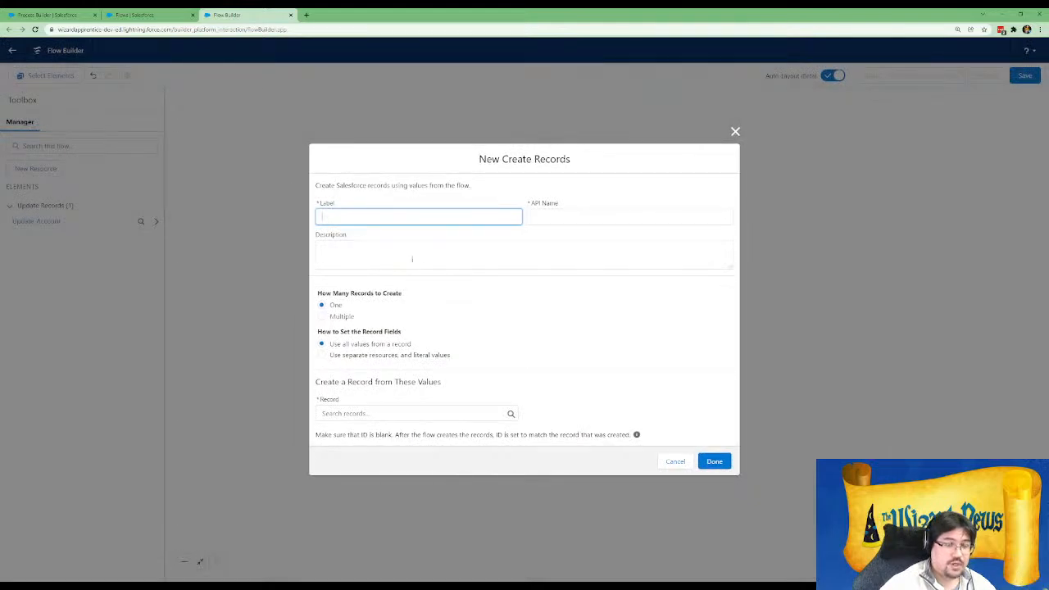
pyautogui.write('Create Renewal Opp')
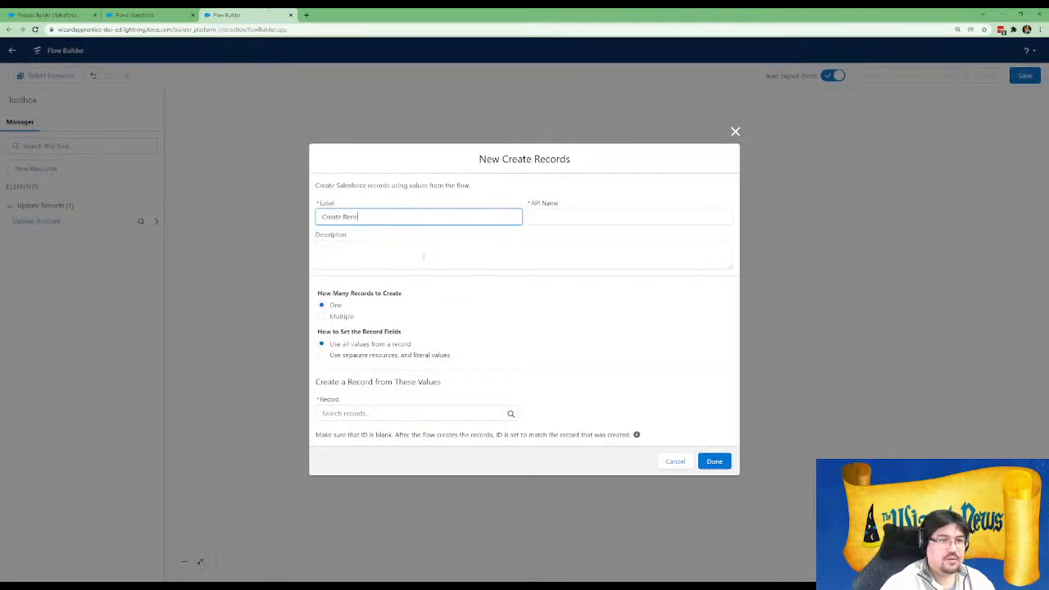
pyautogui.write('ortunity')
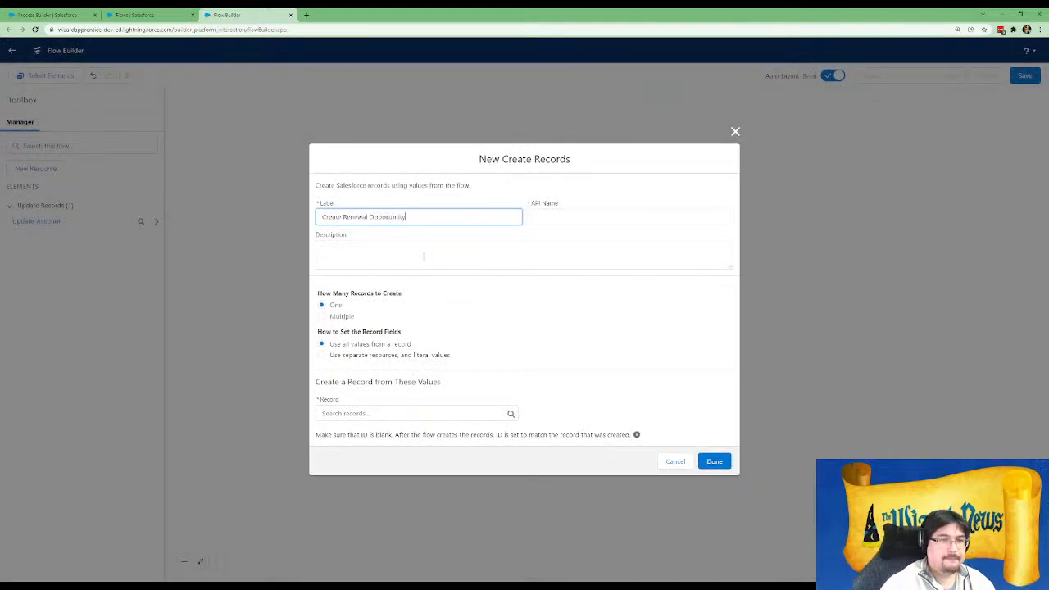
# Describe the new Create Records element as "Setting the values of the renewal Opportunity"
pyautogui.press('Tab')
pyautogui.press('Tab')
pyautogui.write('Setsing')
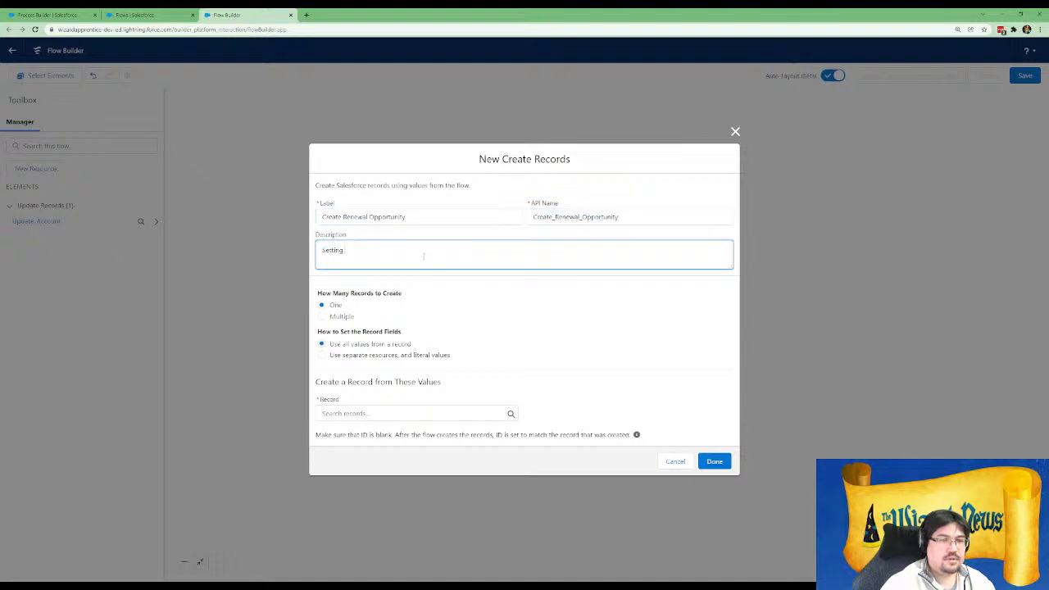
pyautogui.write(' the values of the ')
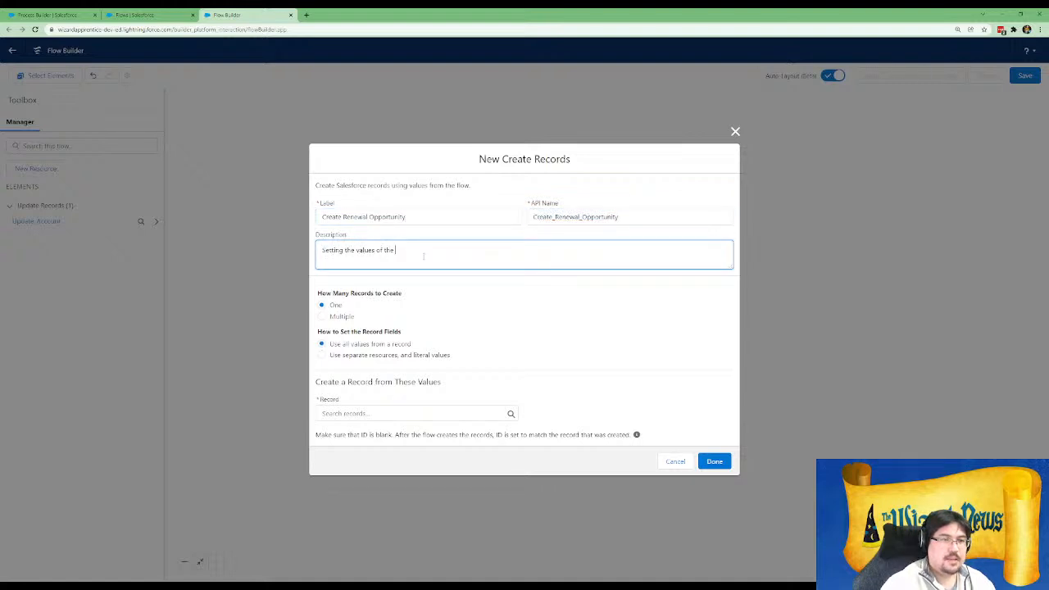
pyautogui.write('ren')
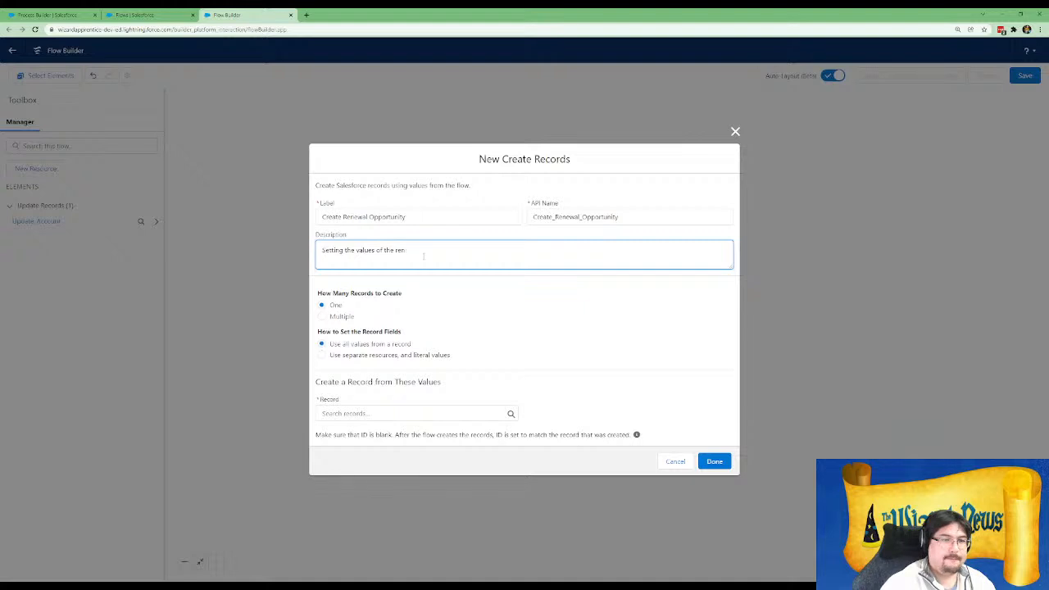
pyautogui.write('ewalewal OPpo')
pyautogui.press('BackSpace')
pyautogui.press('BackSpace')
pyautogui.press('BackSpace')
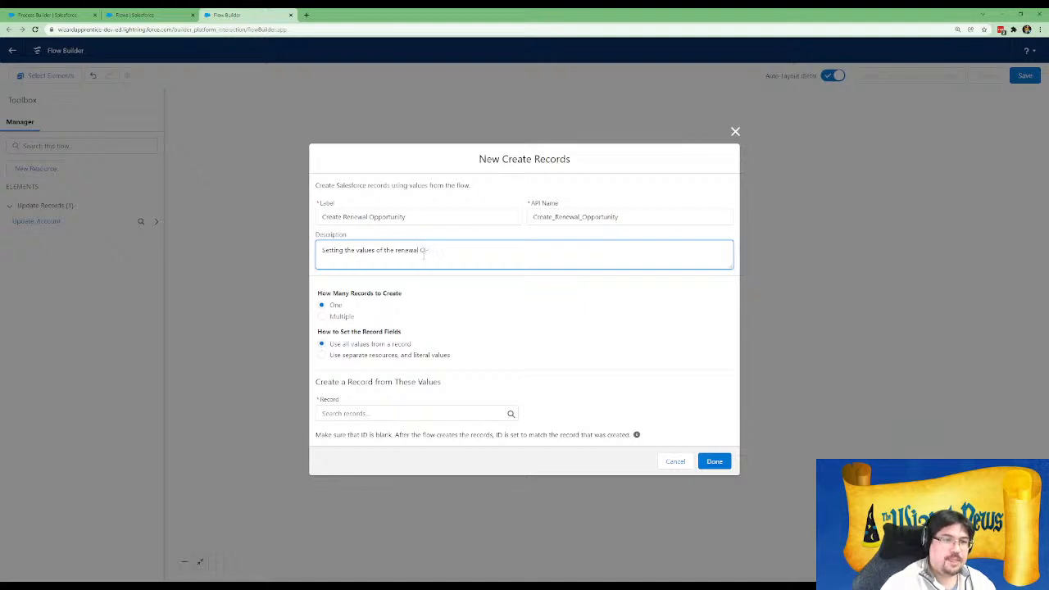
pyautogui.write('pportunity')
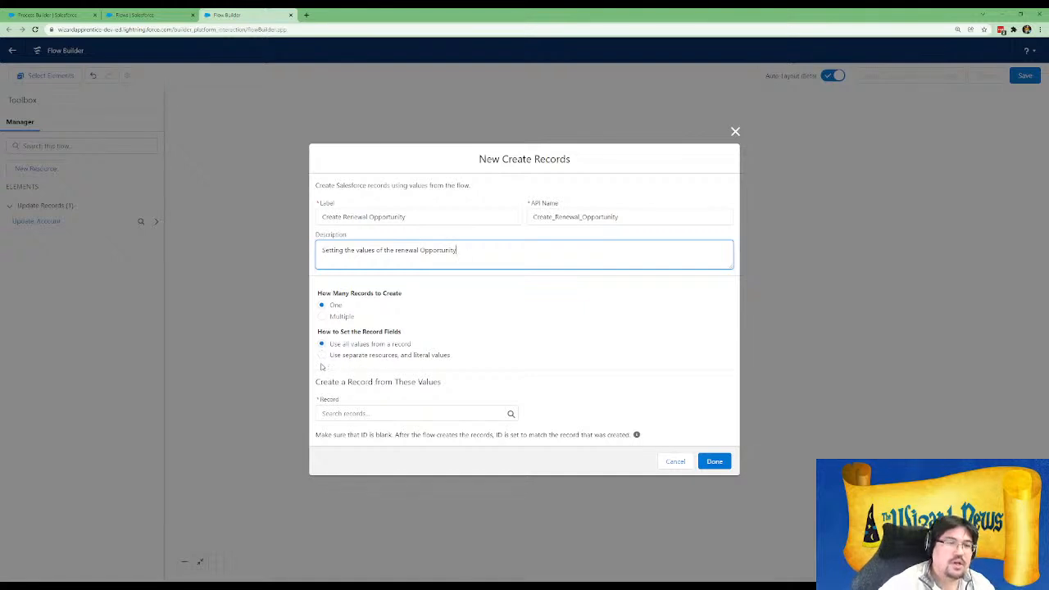
# Set the record fields to use separate resources and literal values, and choose Opportunity as the object to create
pyautogui.click(320, 355)
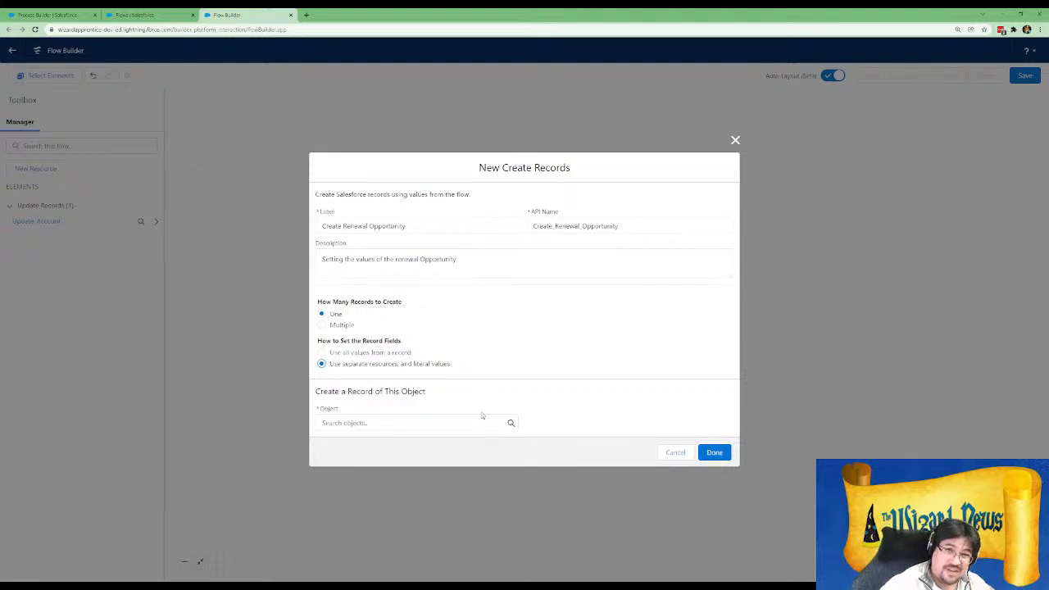
pyautogui.click(434, 424)
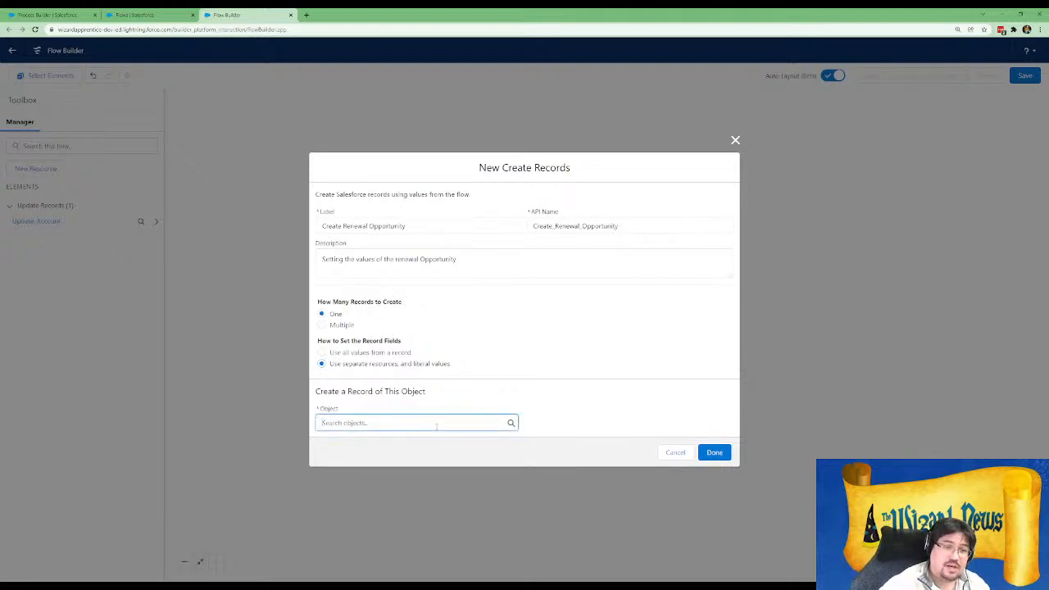
pyautogui.write('opp')
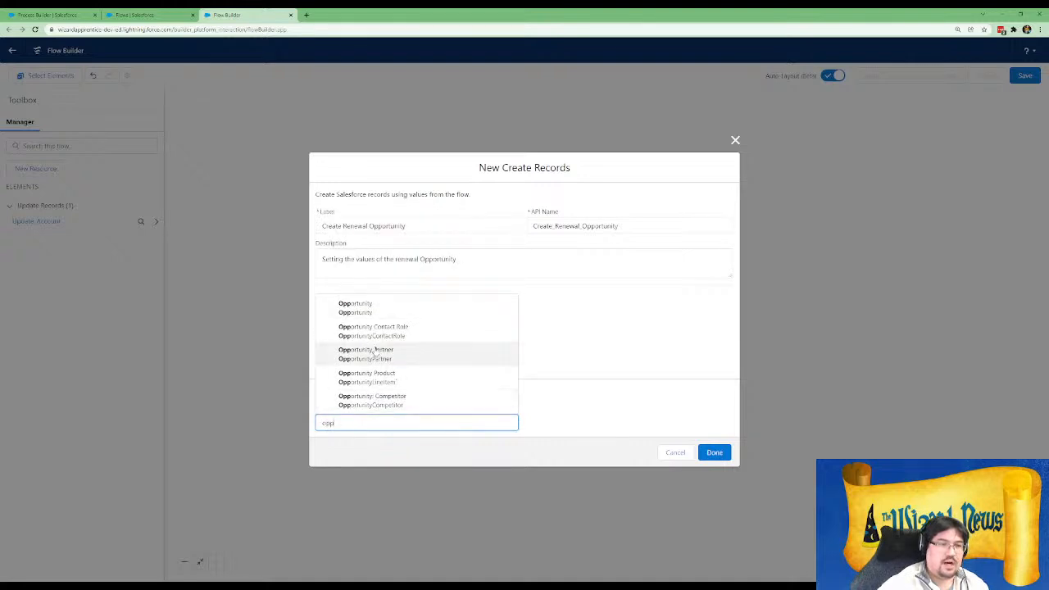
pyautogui.click(363, 305)
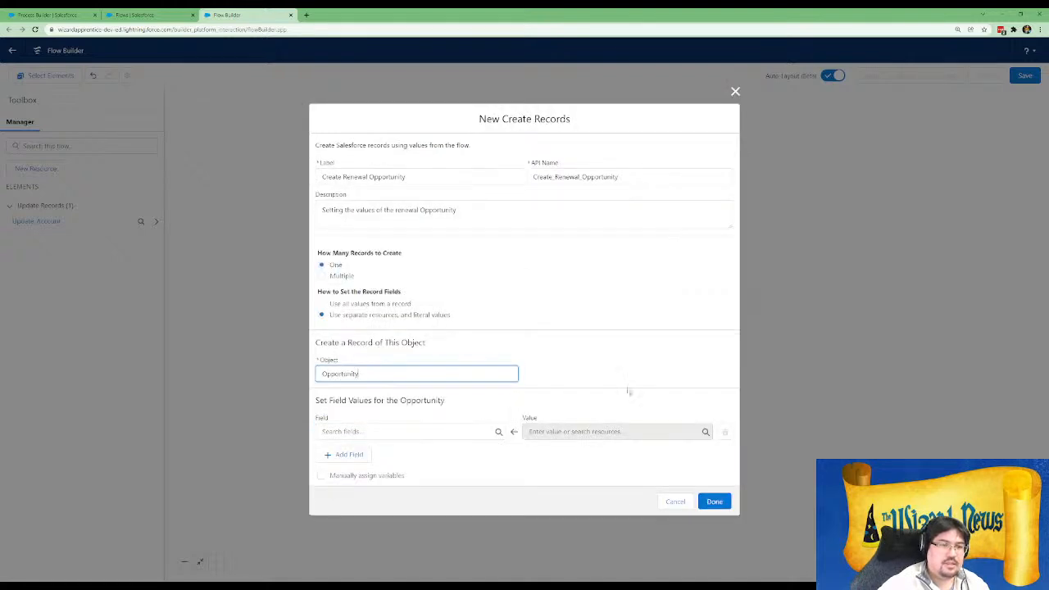
# Set the new opportunity's Name to "Renewal Opportunity" and check it against the action's field values in the Opportunity process
pyautogui.click(366, 433)
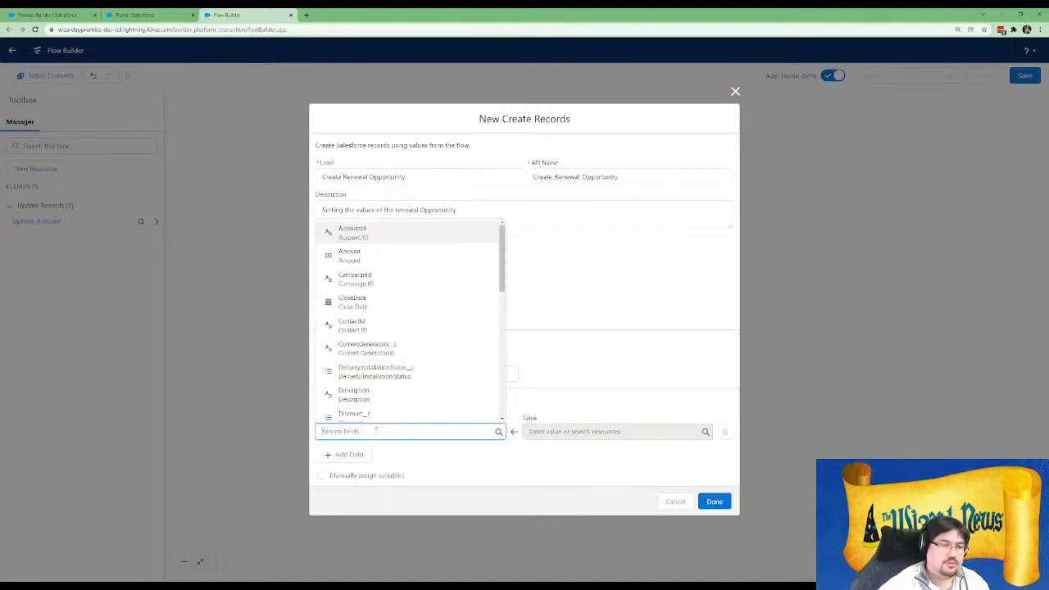
pyautogui.write('name')
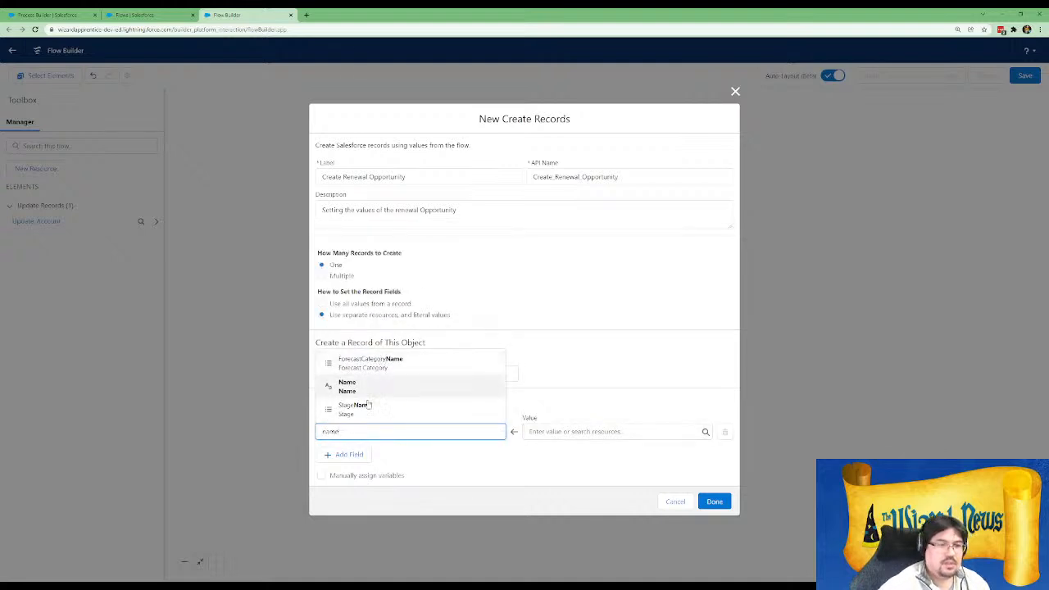
pyautogui.click(347, 386)
pyautogui.click(546, 432)
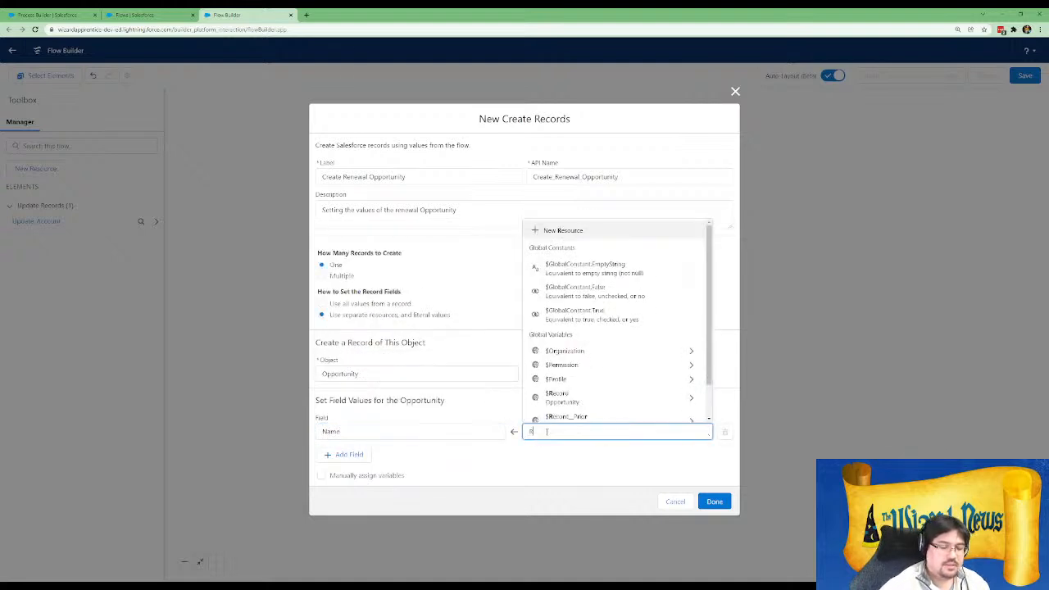
pyautogui.write('Renewal Opportunity')
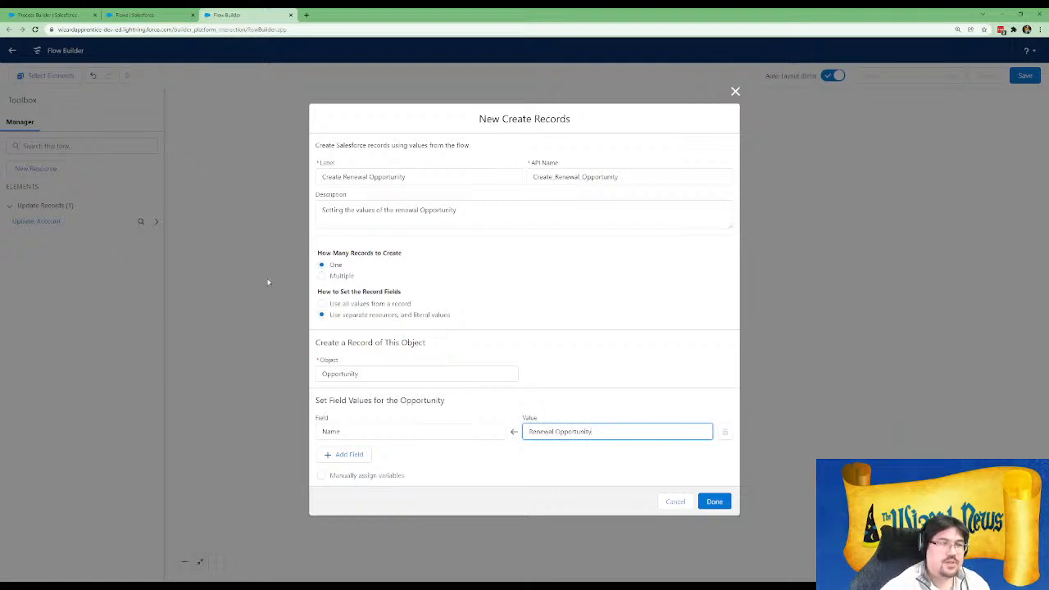
pyautogui.click(49, 15)
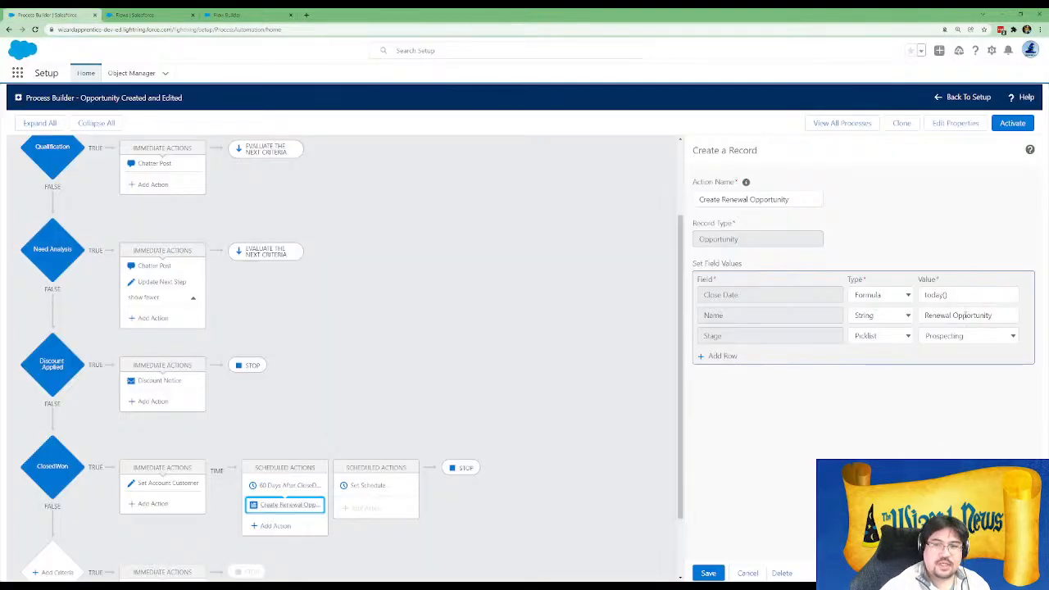
pyautogui.click(237, 18)
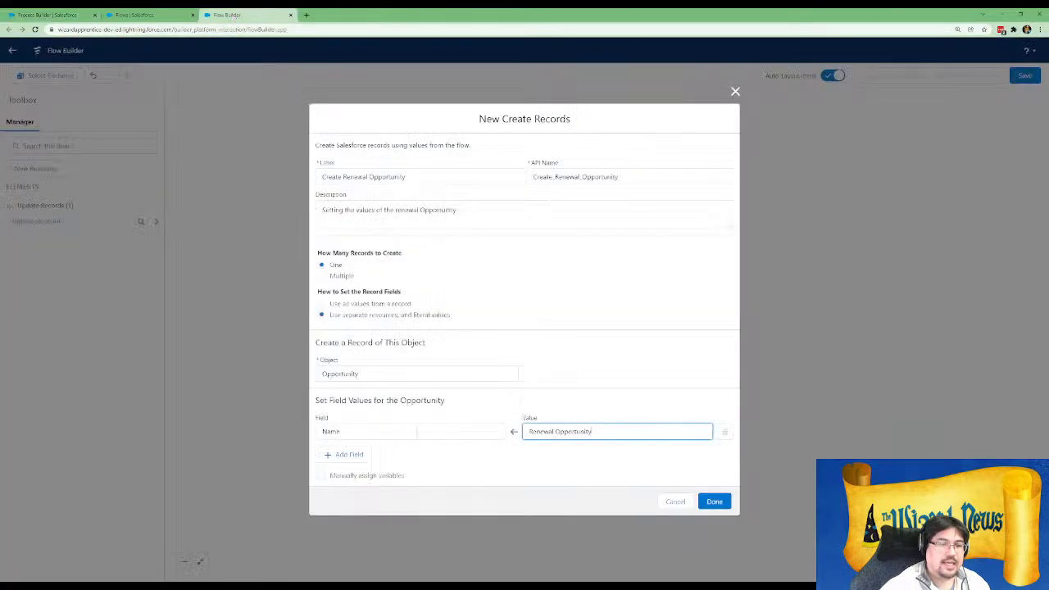
# Add a CloseDate field value to the renewal opportunity and set it to the flow's CurrentDate ($Flow)
pyautogui.click(348, 457)
pyautogui.click(377, 447)
pyautogui.write('clo')
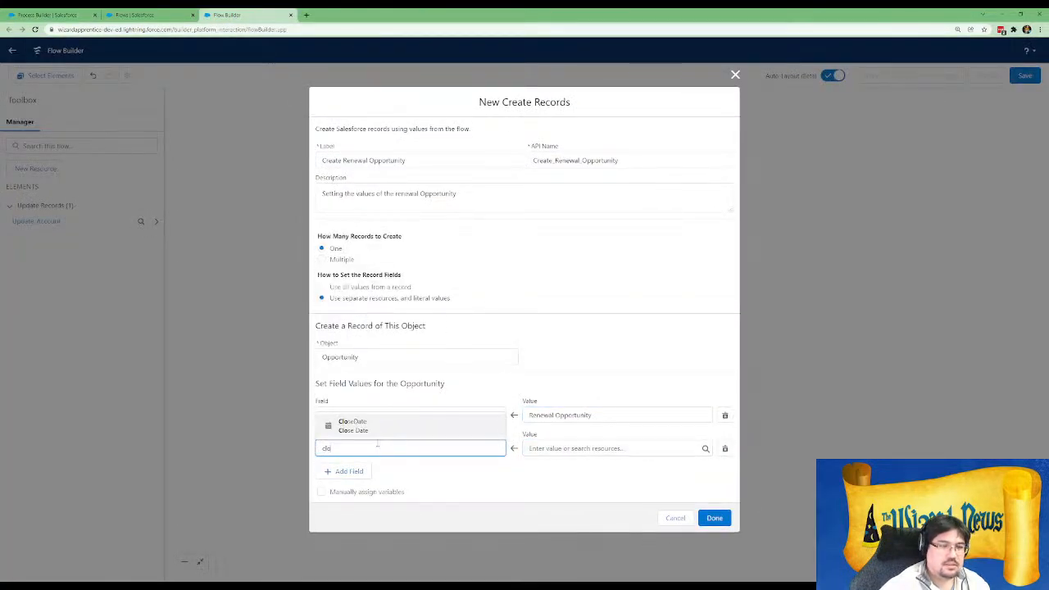
pyautogui.click(374, 426)
pyautogui.click(558, 448)
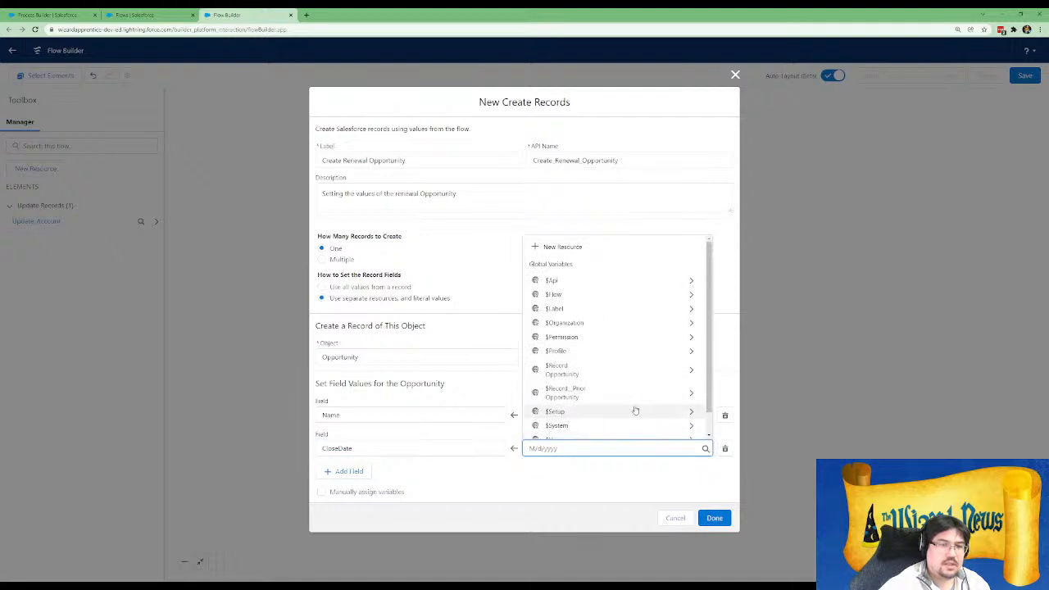
pyautogui.scroll(-1, 635, 409)
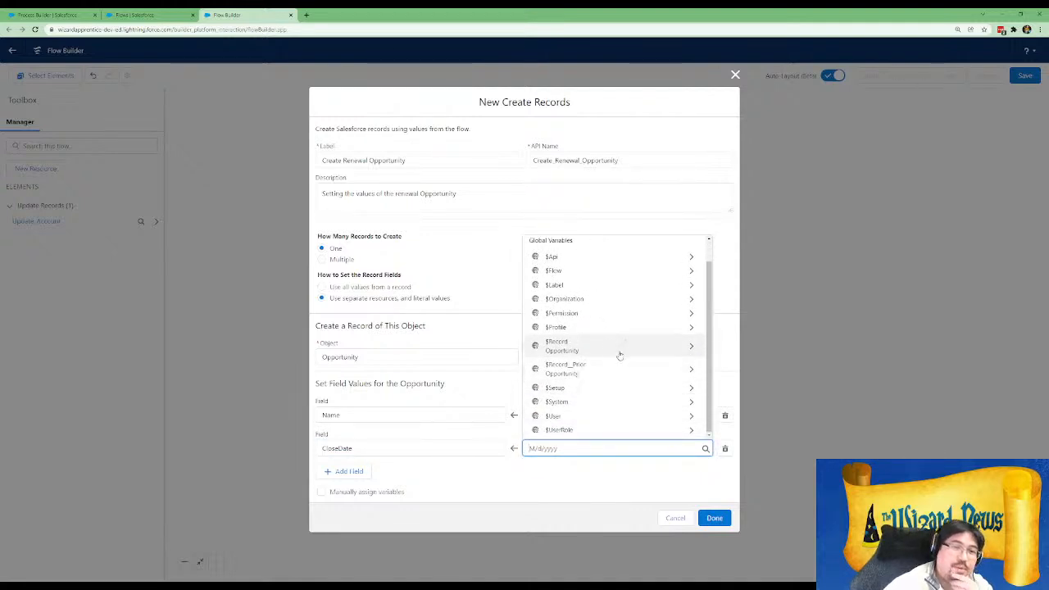
pyautogui.click(593, 390)
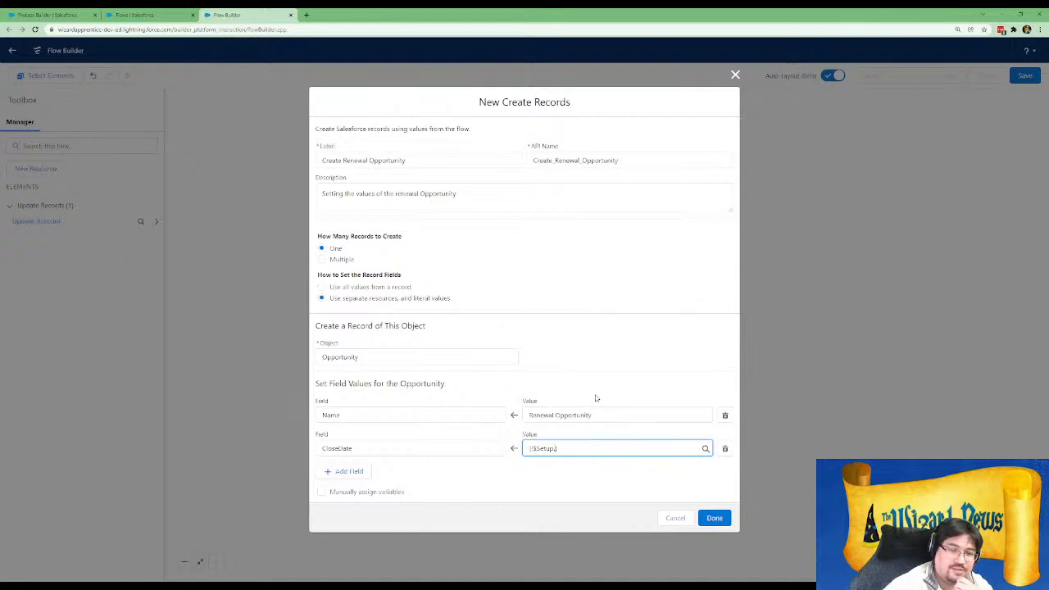
pyautogui.write('.')
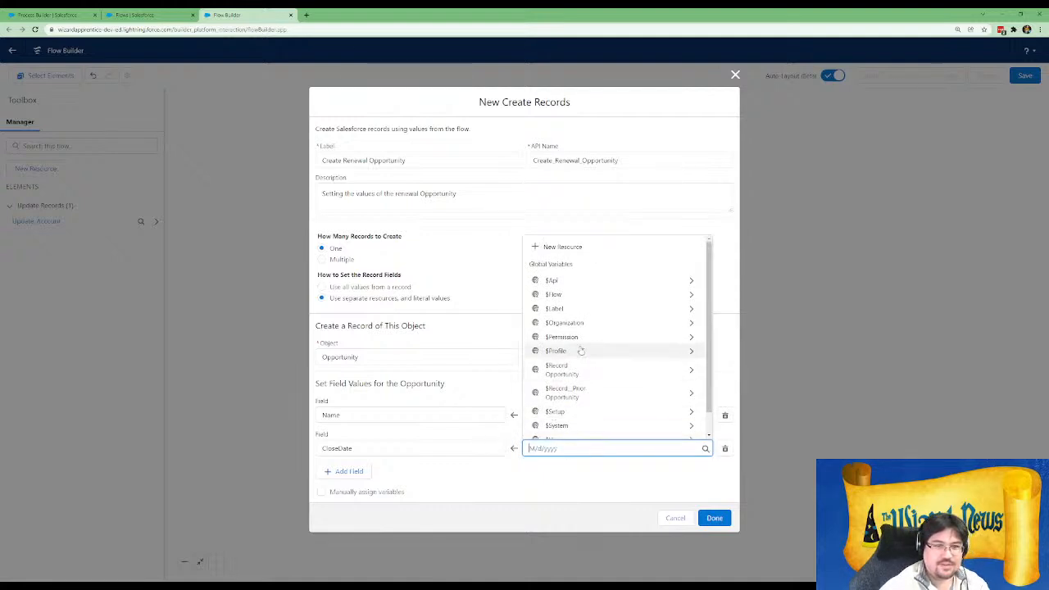
pyautogui.click(571, 300)
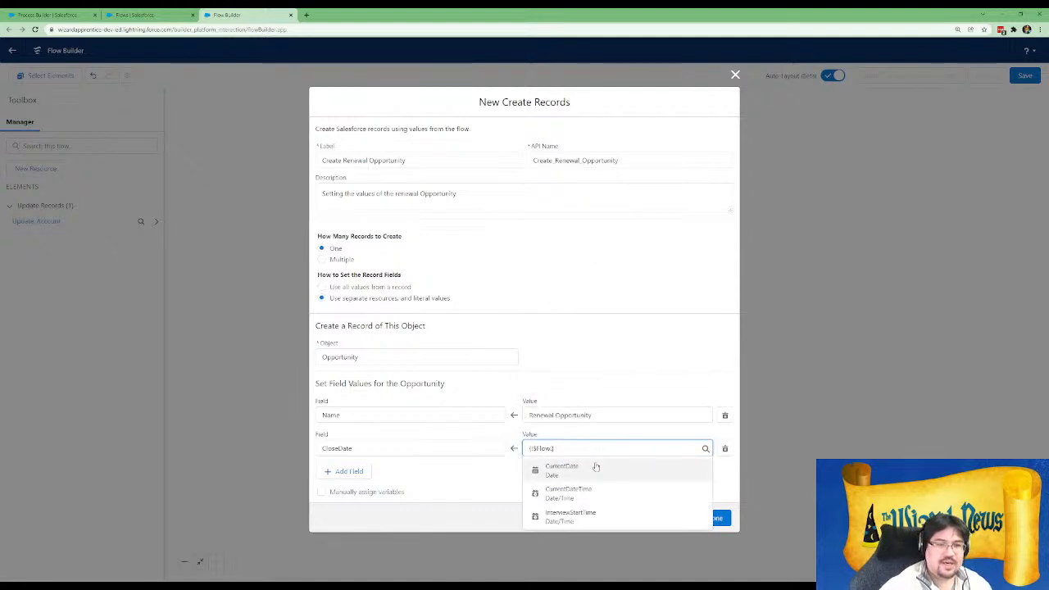
pyautogui.click(594, 467)
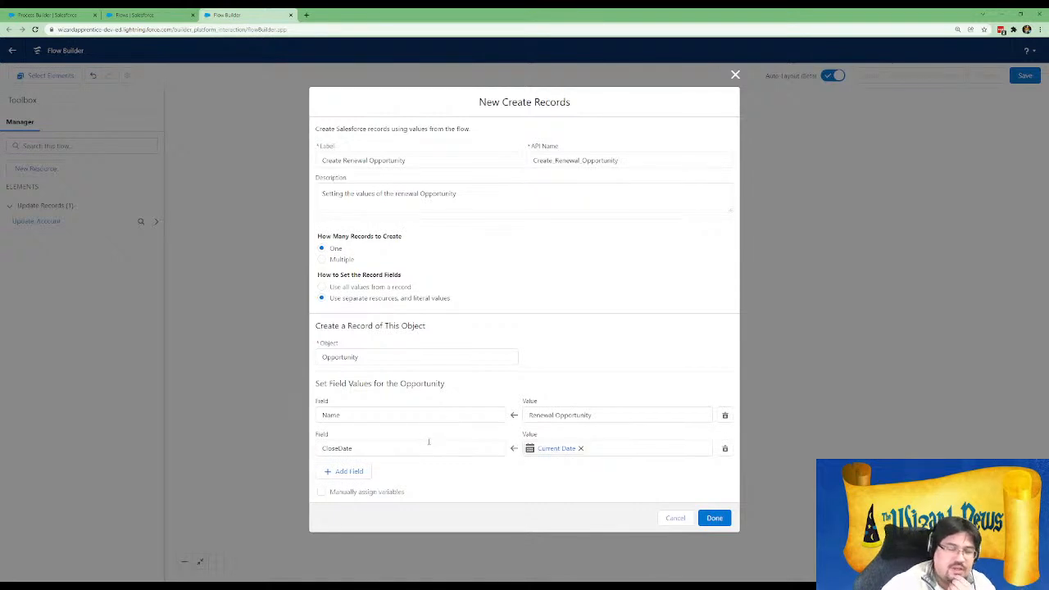
# Add a StageName field value of Prospecting and finish the Create Renewal Opportunity element
pyautogui.click(347, 472)
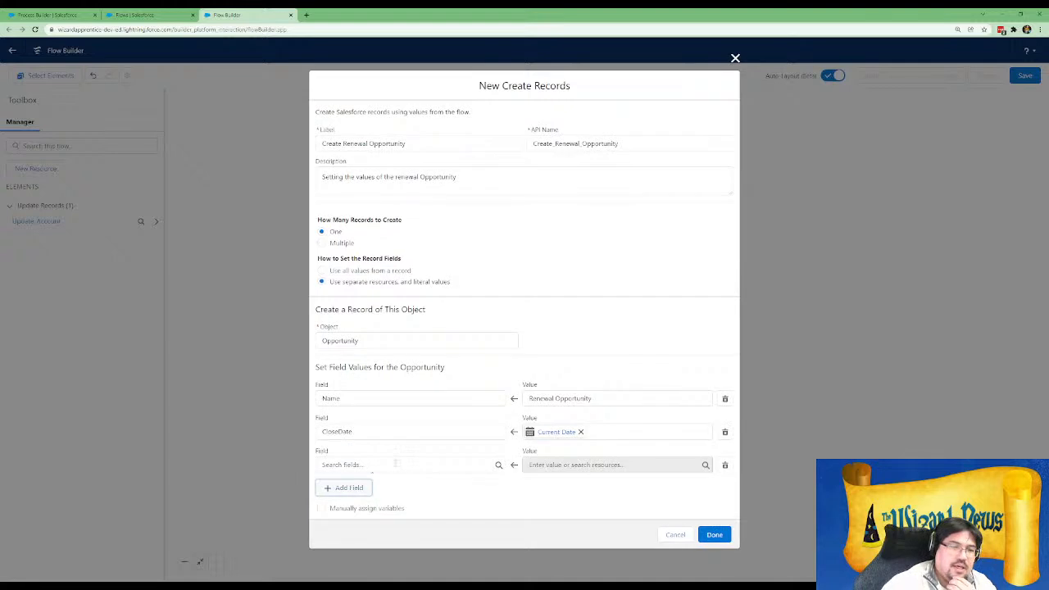
pyautogui.click(361, 465)
pyautogui.write('stage')
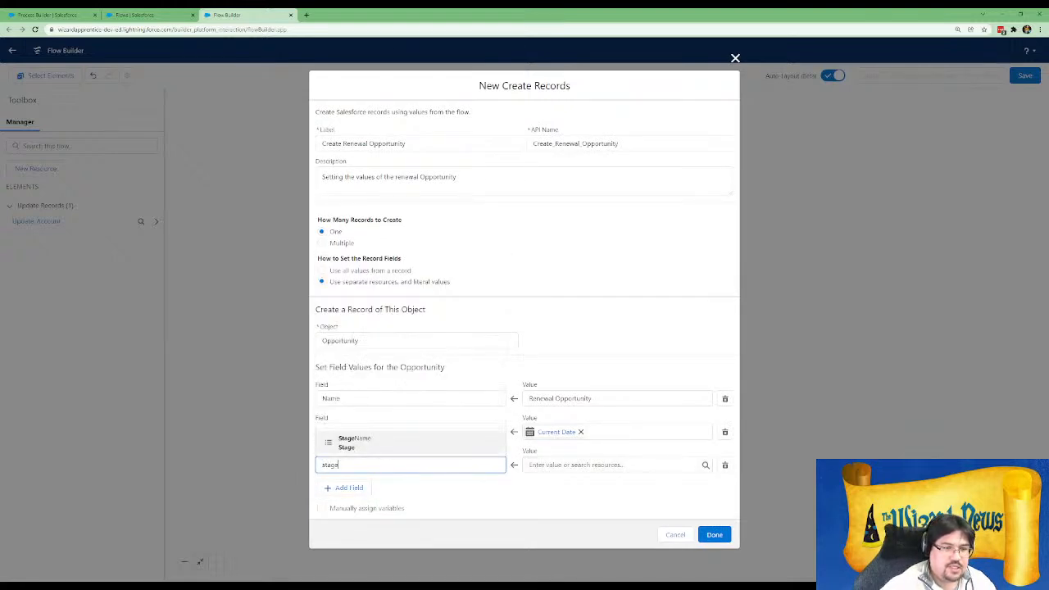
pyautogui.click(447, 442)
pyautogui.click(573, 465)
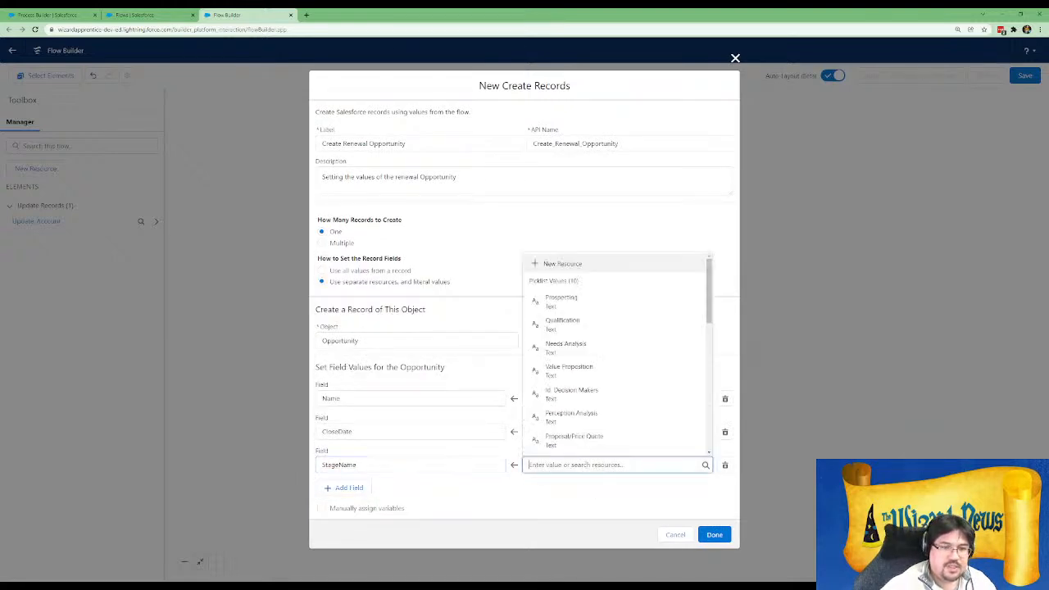
pyautogui.click(560, 299)
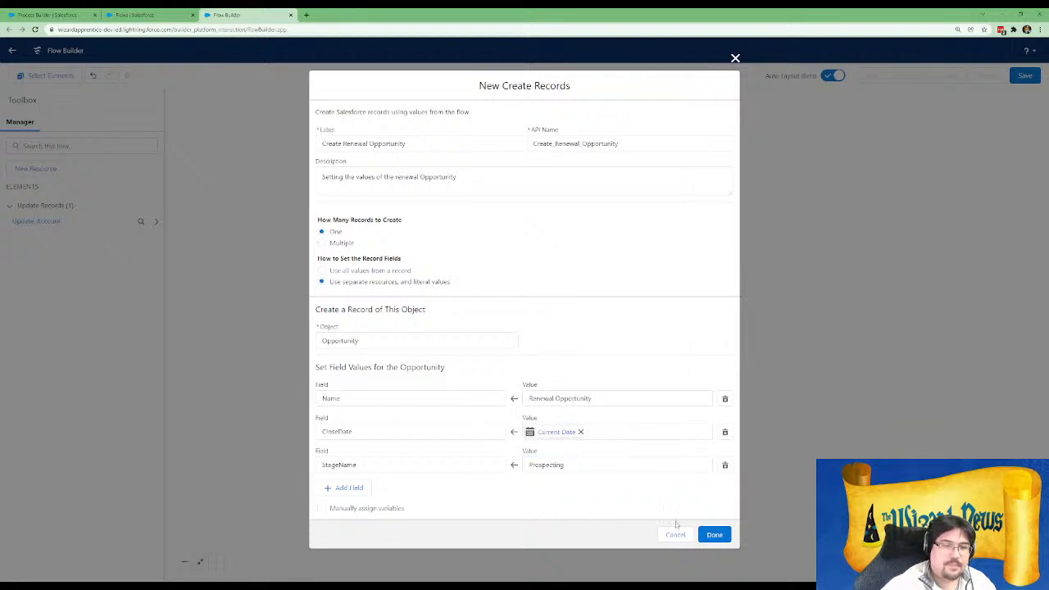
pyautogui.click(711, 535)
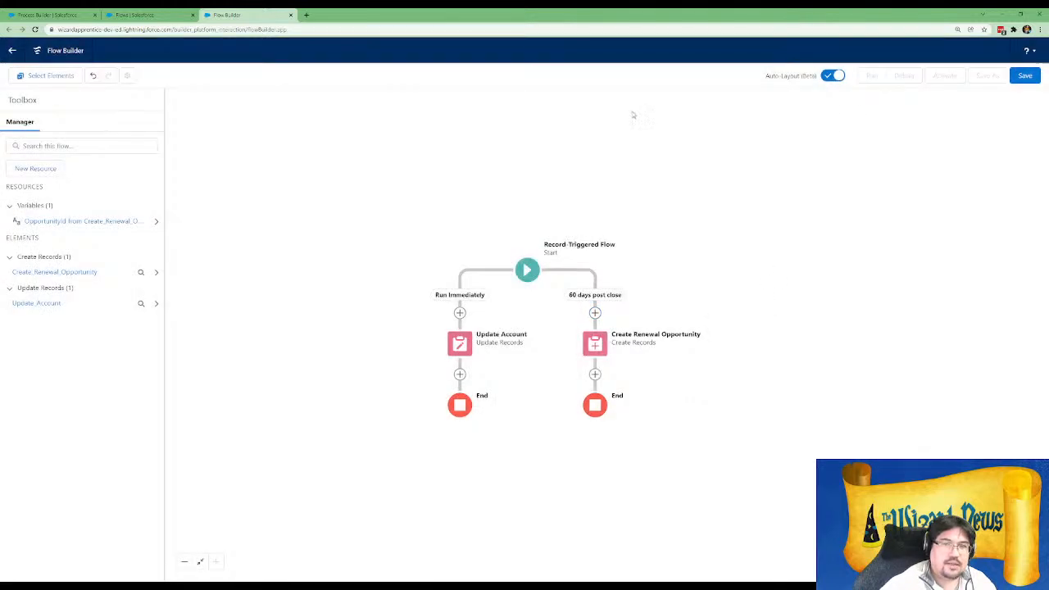
# Save the flow as "Opportunity Closed Won AFTER" with the description "Actions that happen after the Opportunity is Closed won"
pyautogui.click(1024, 80)
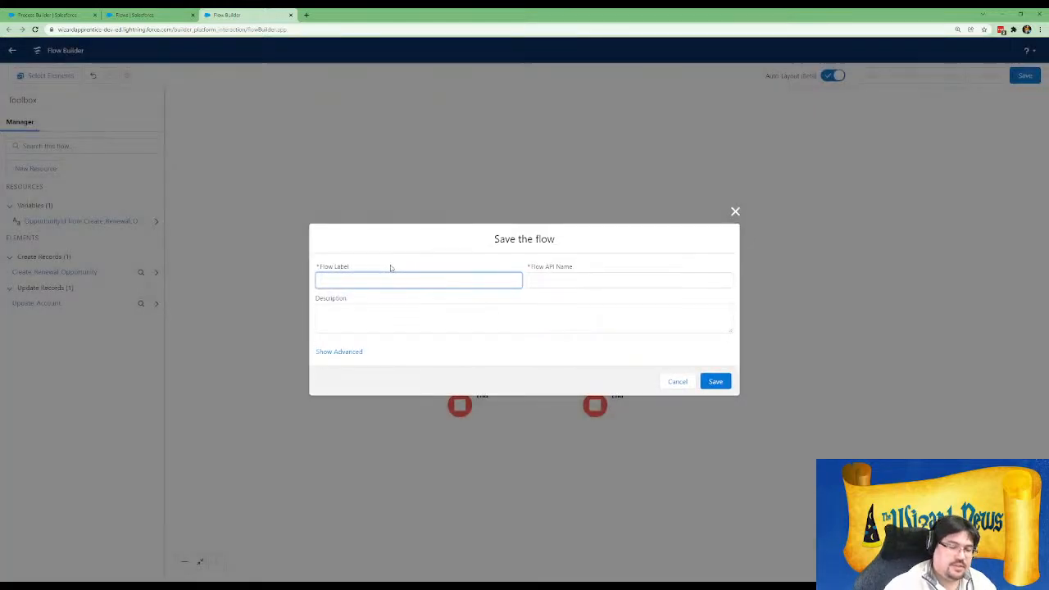
pyautogui.write('Opportunity Cl')
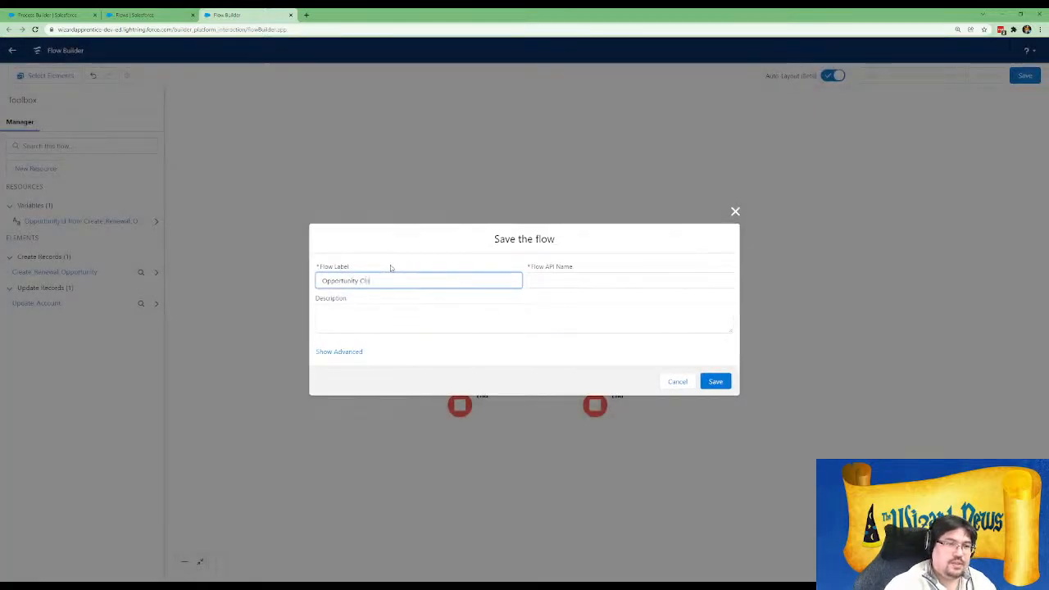
pyautogui.write('osed Won AFTE')
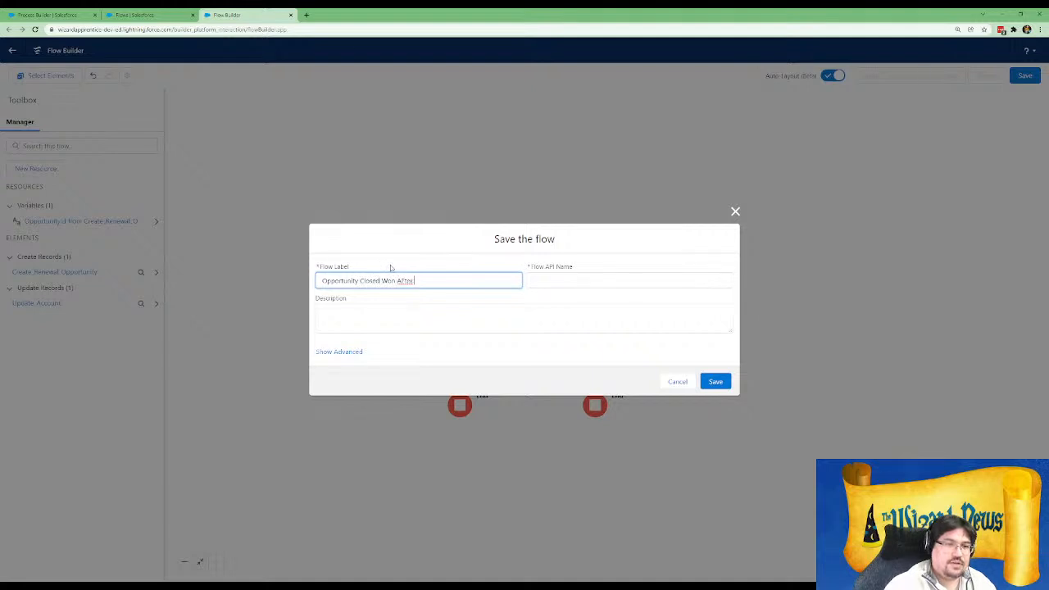
pyautogui.write('R')
pyautogui.press('Tab')
pyautogui.press('Tab')
pyautogui.write('Actions t')
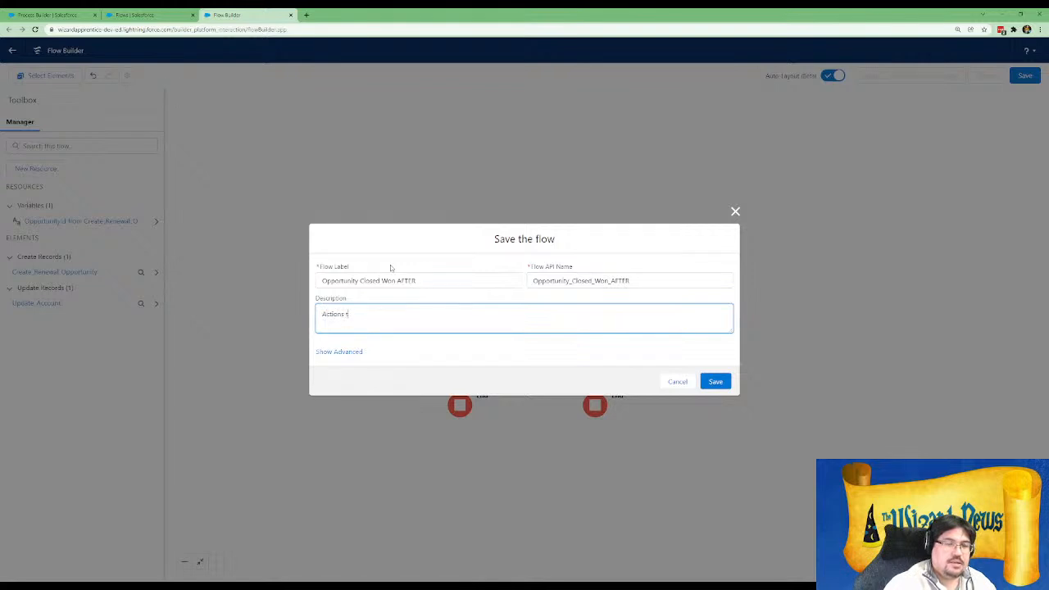
pyautogui.write('hat happen after the Opportunity is Closed won')
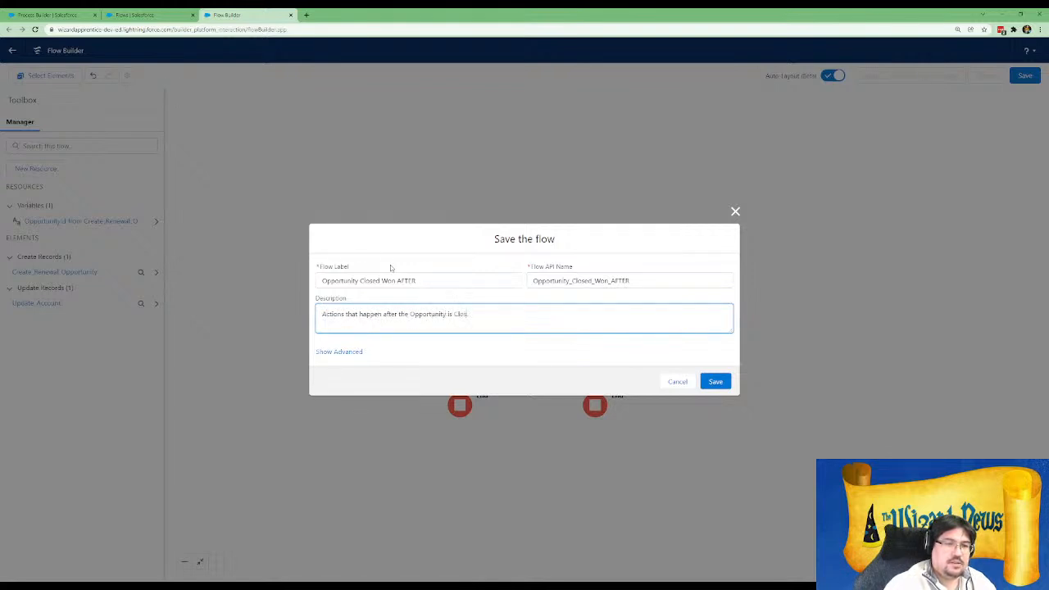
pyautogui.click(714, 381)
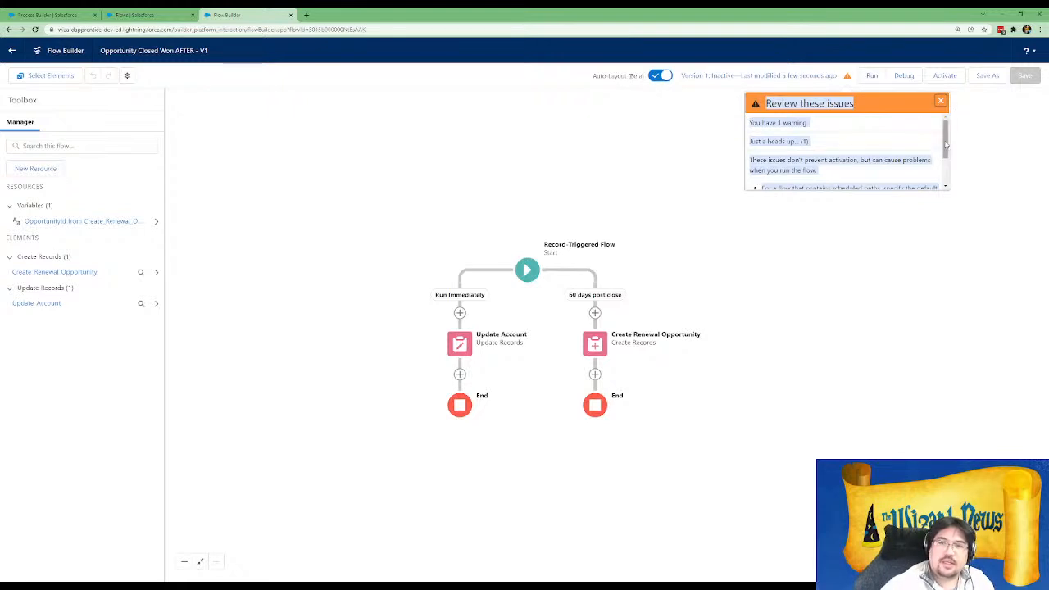
# Read the full warning about the saved flow, activate the flow, and dismiss the warning
pyautogui.moveTo(945, 144); pyautogui.dragTo(947, 175)
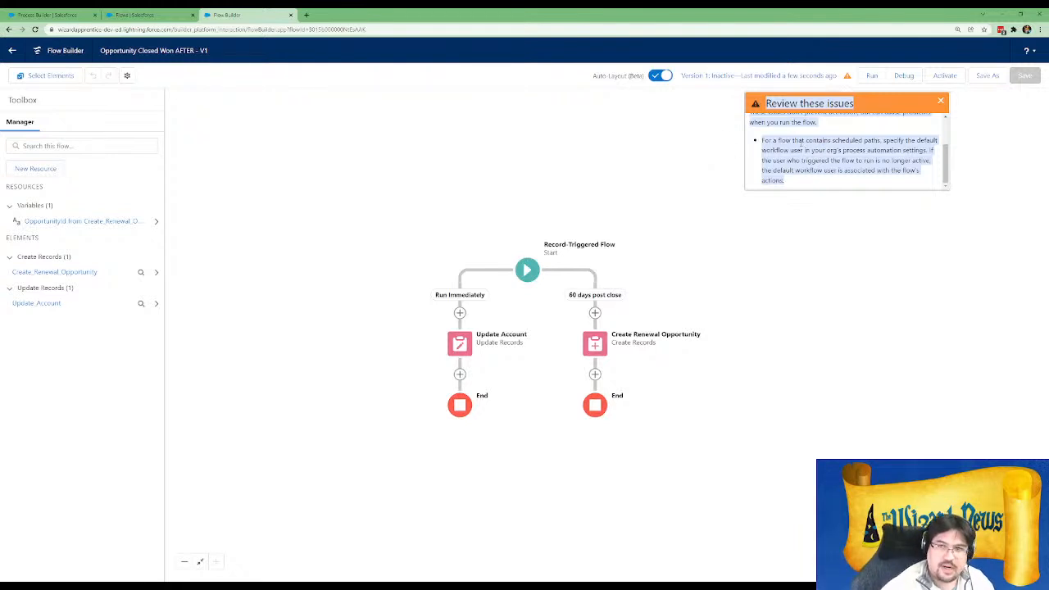
pyautogui.click(947, 77)
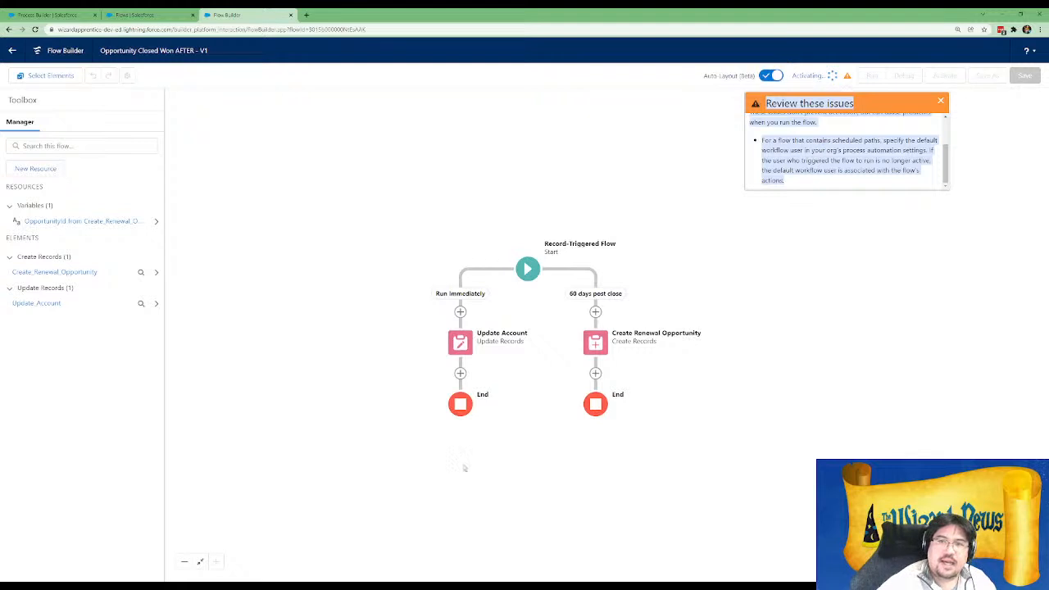
pyautogui.click(941, 100)
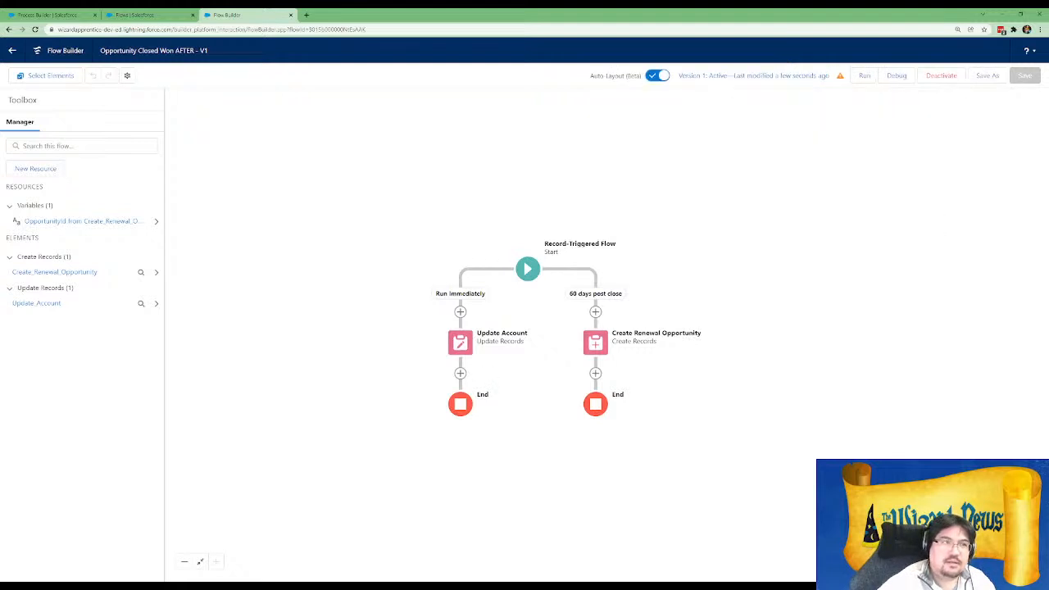
# Return to the Process Builder list of processes and show the versions of Opportunity Created and Edited
pyautogui.click(63, 15)
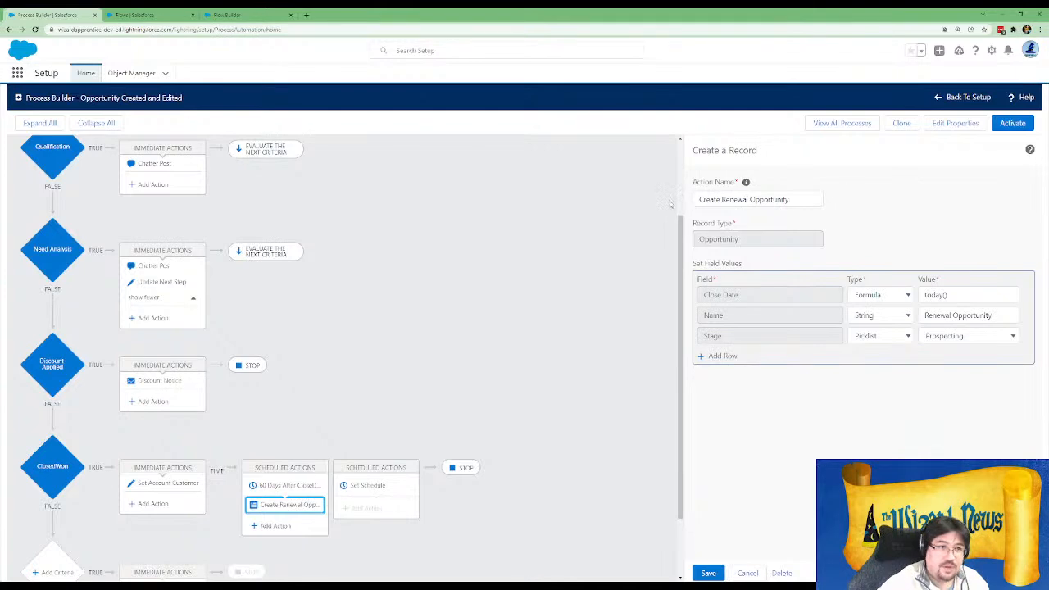
pyautogui.click(826, 124)
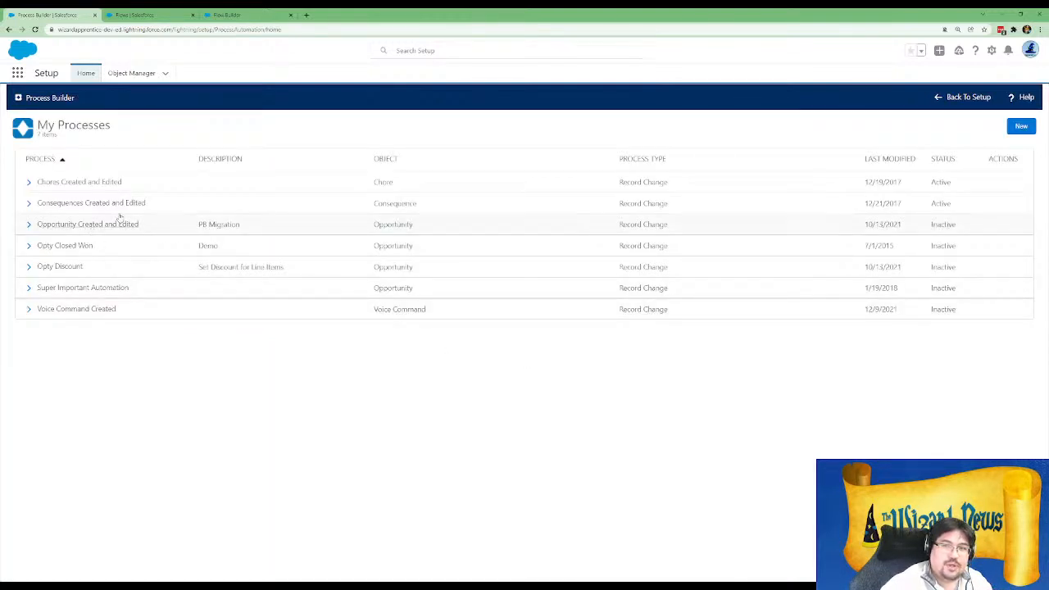
pyautogui.moveTo(190, 227); pyautogui.dragTo(356, 227)
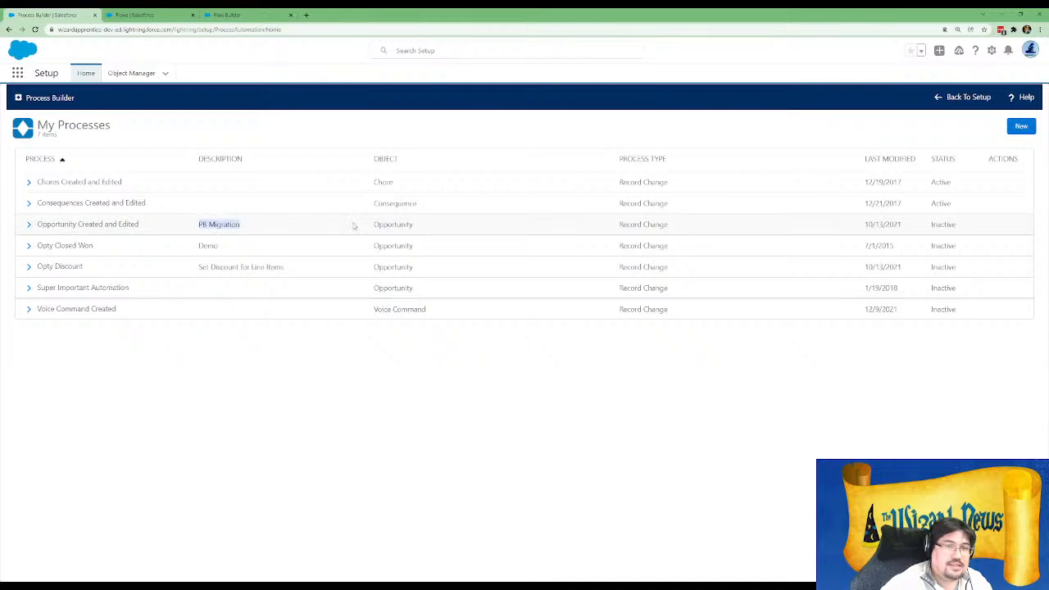
pyautogui.click(28, 225)
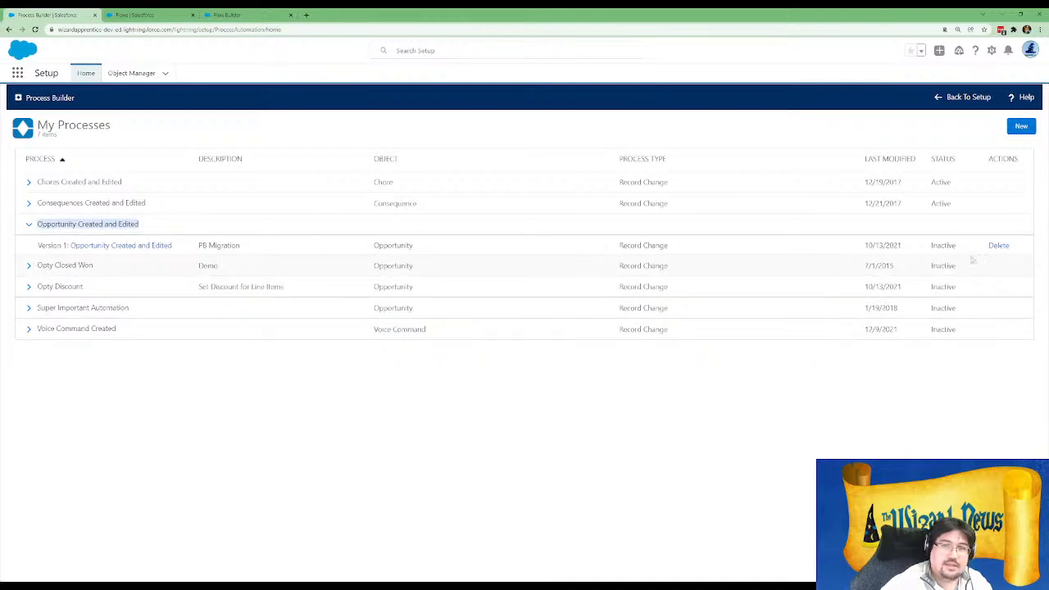